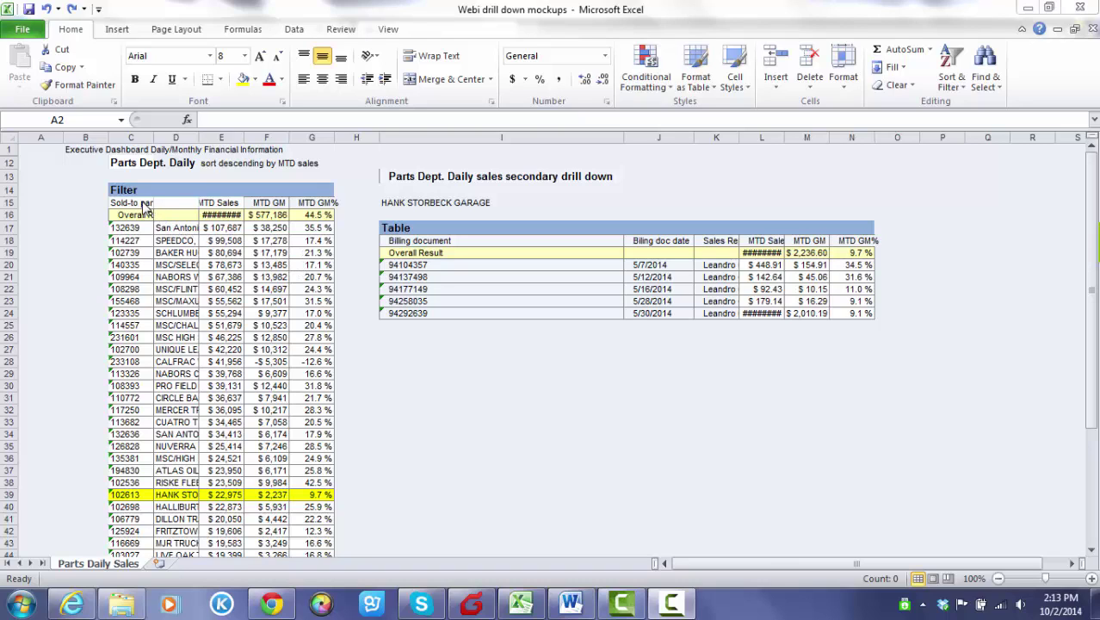
# AutoFit columns C, D and E of the initial drill-down table so sold-to parties, customer names and MTD sales show in full.
pyautogui.click(142, 203)
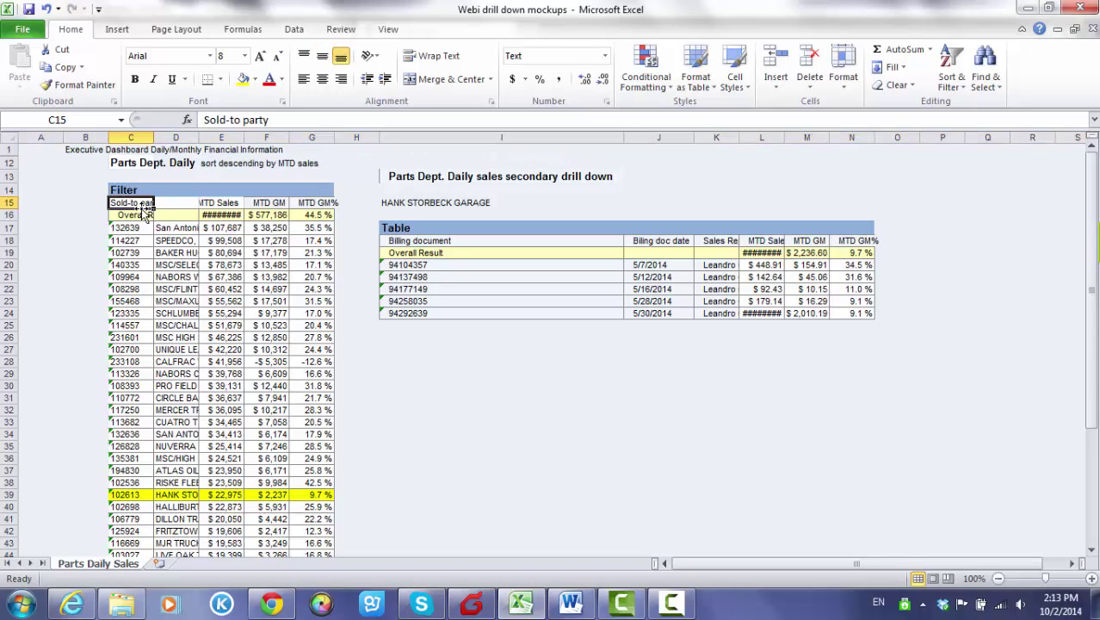
pyautogui.moveTo(142, 206); pyautogui.dragTo(129, 372)
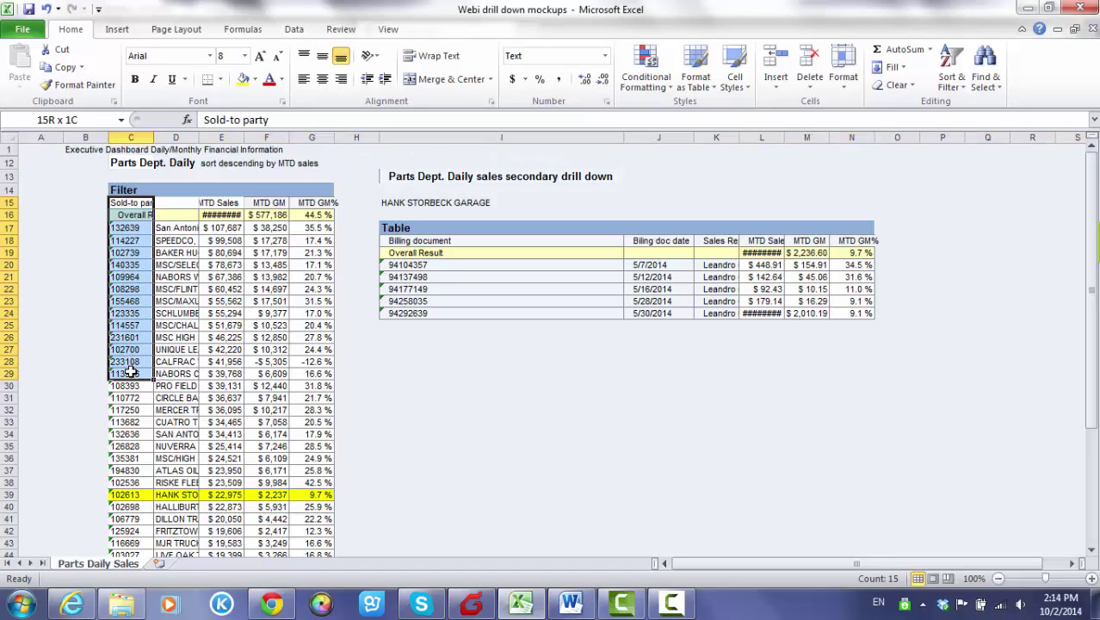
pyautogui.click(134, 313)
pyautogui.click(162, 300)
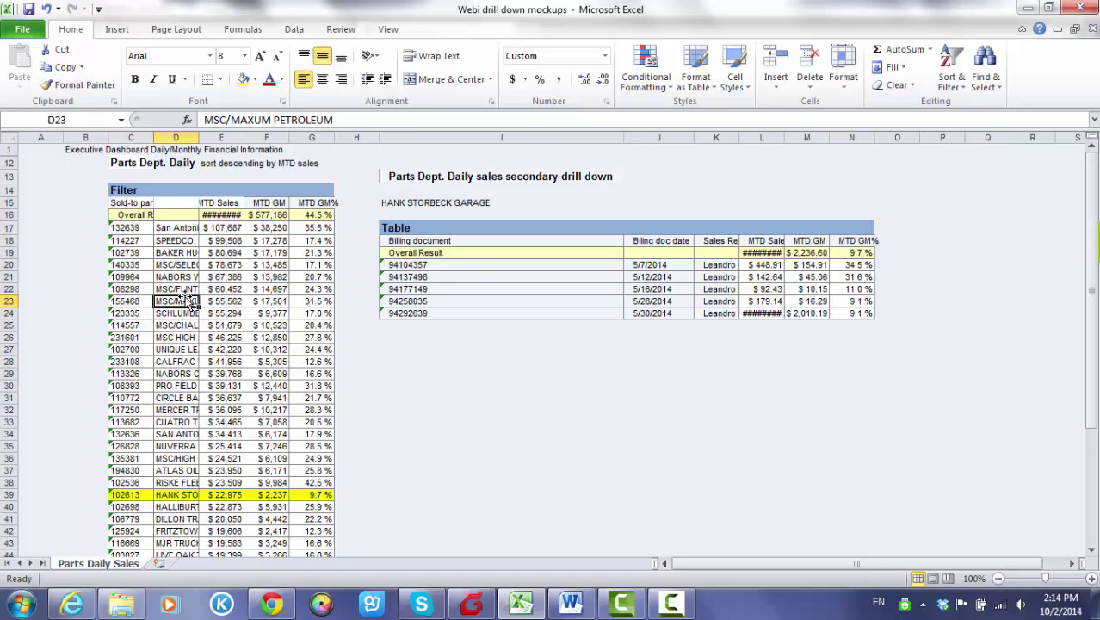
pyautogui.doubleClick(198, 138)
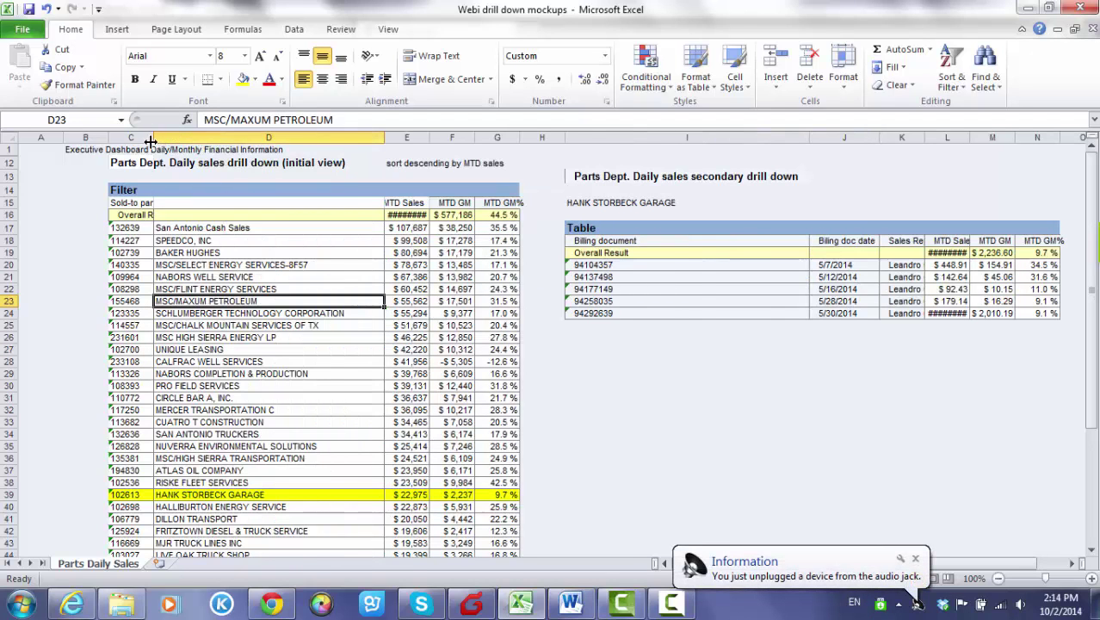
pyautogui.doubleClick(153, 138)
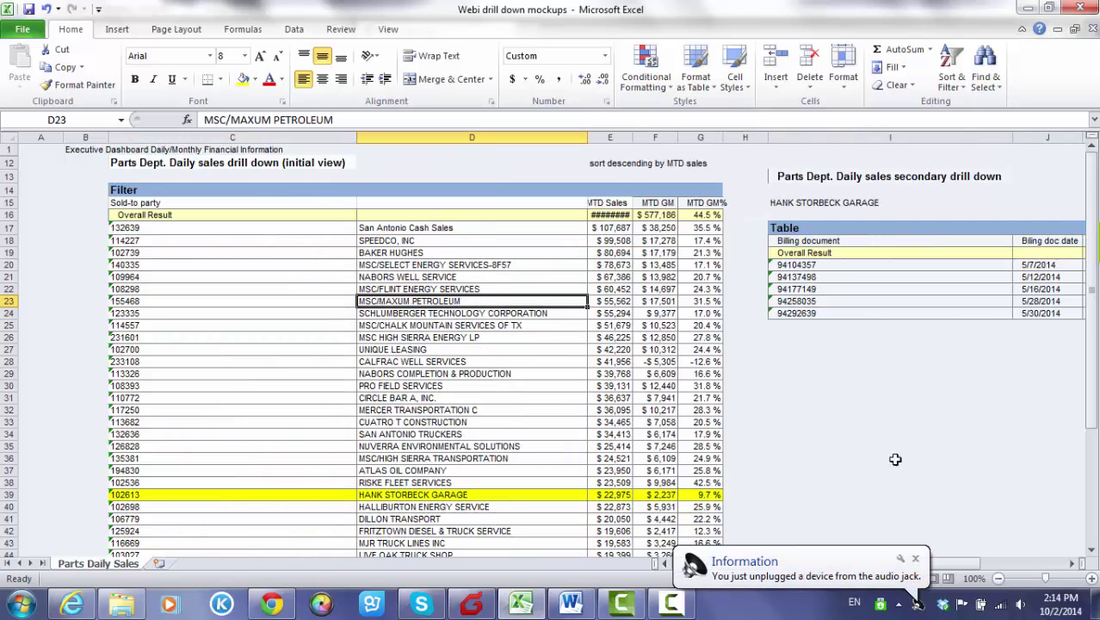
pyautogui.click(916, 558)
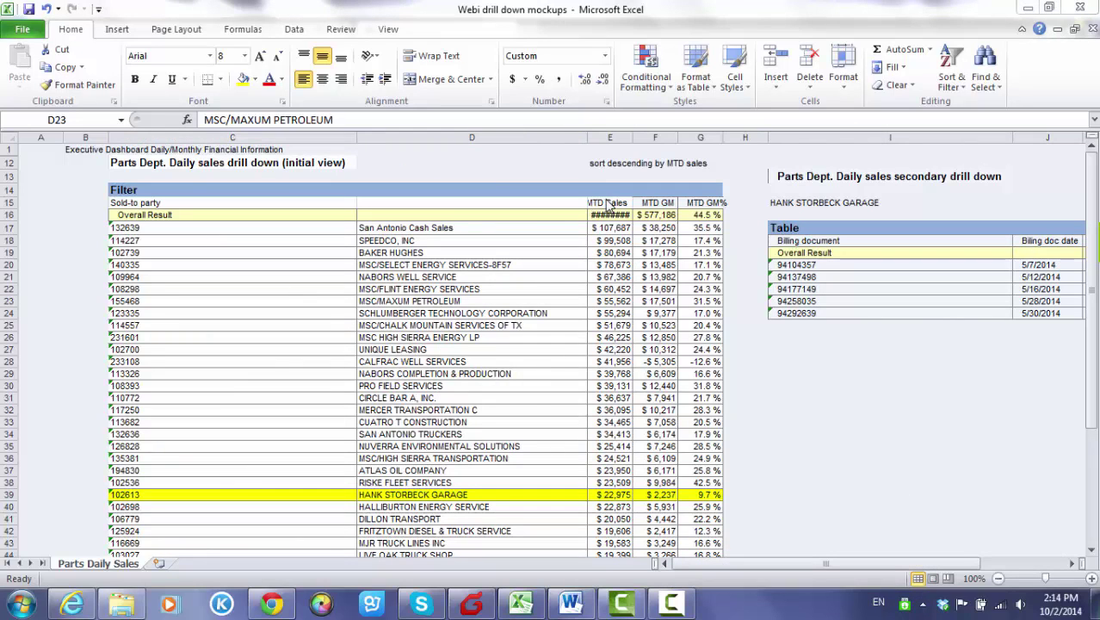
pyautogui.doubleClick(633, 142)
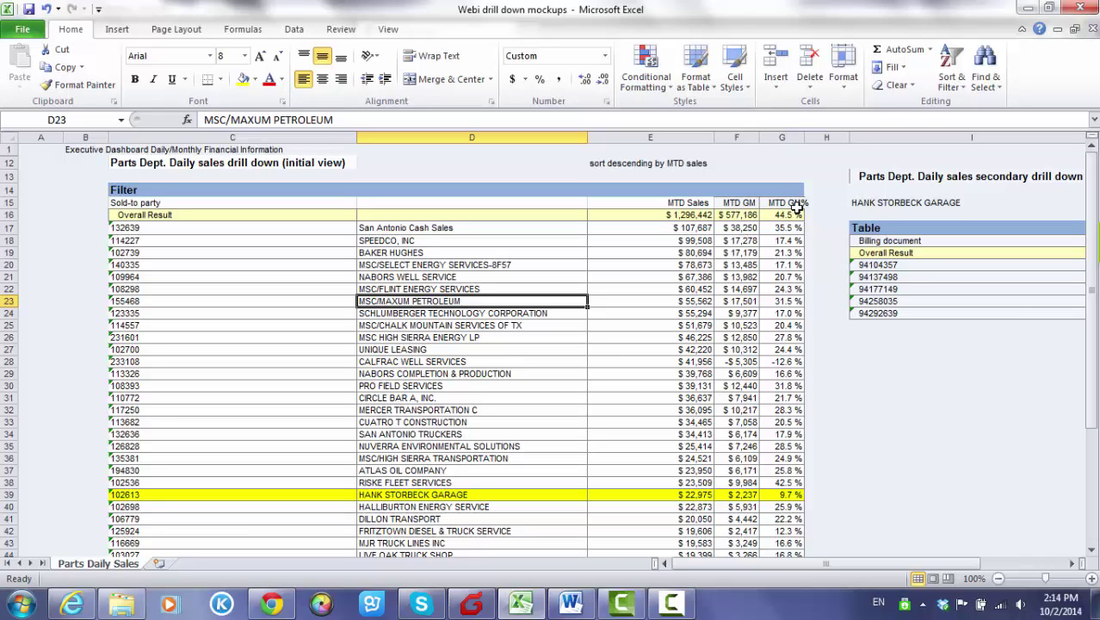
# AutoFit the Sales Representative and MTD Sales columns, K and L, in the secondary drill-down table.
pyautogui.moveTo(892, 567); pyautogui.dragTo(1001, 570)
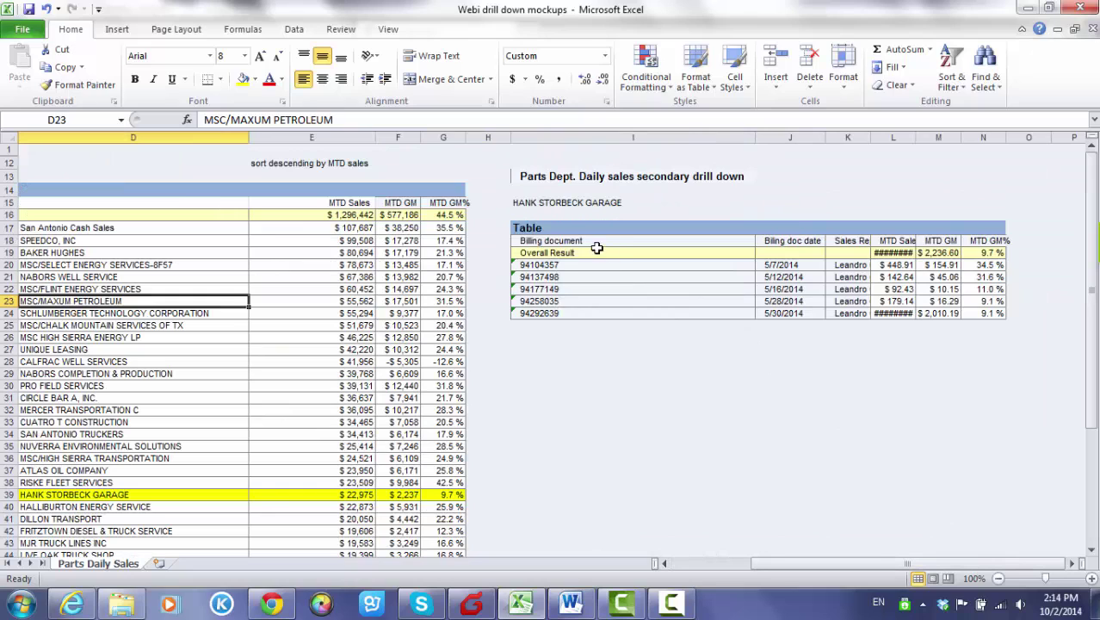
pyautogui.moveTo(588, 242); pyautogui.dragTo(591, 304)
pyautogui.click(800, 265)
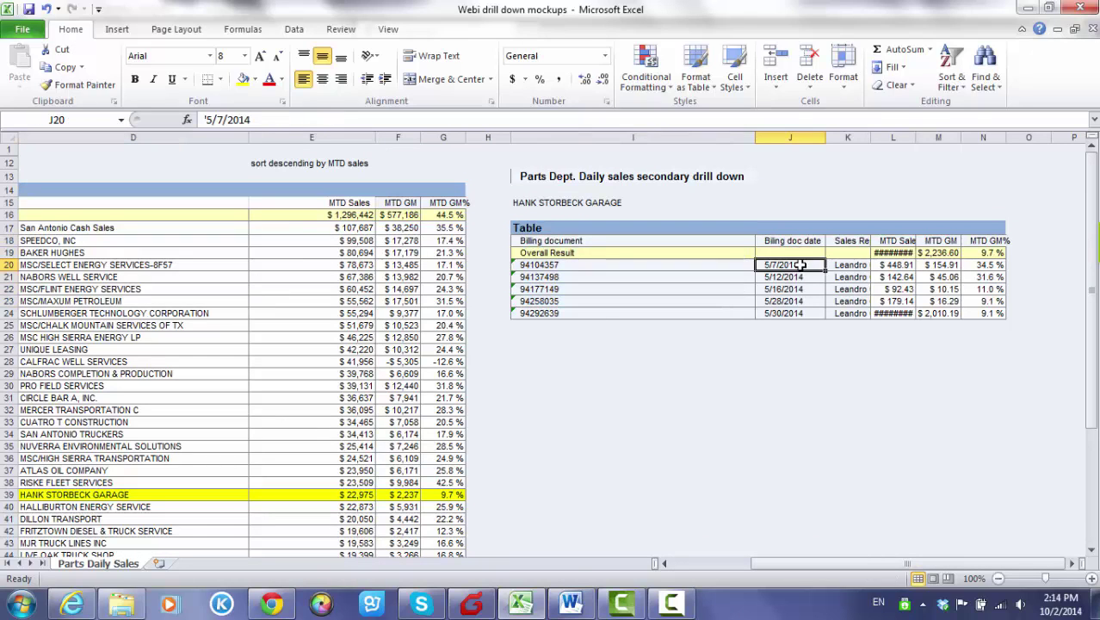
pyautogui.doubleClick(870, 138)
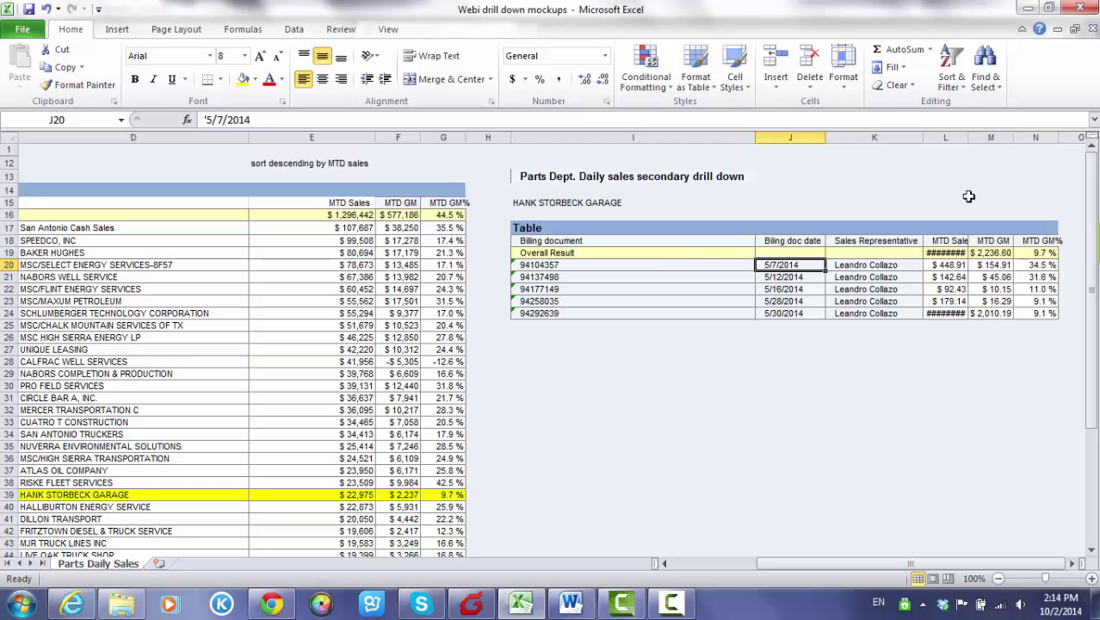
pyautogui.doubleClick(970, 137)
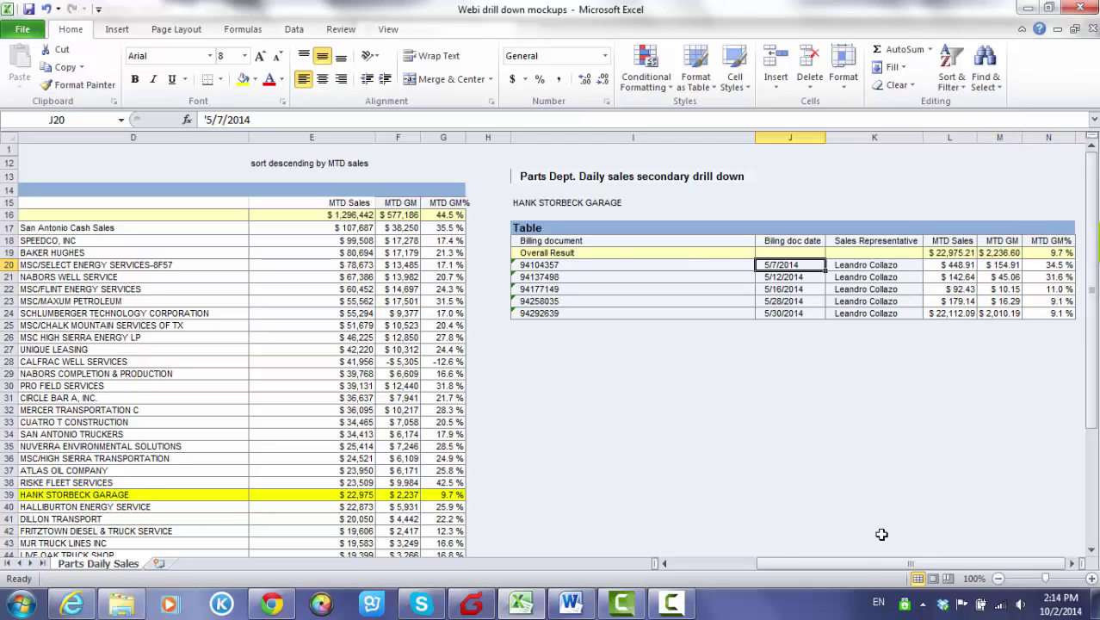
# Compare the yellow-highlighted customer row with its secondary drill-down, examining the billing documents, dates, sales representatives, MTD sales, GM and GM%.
pyautogui.moveTo(854, 562); pyautogui.dragTo(748, 564)
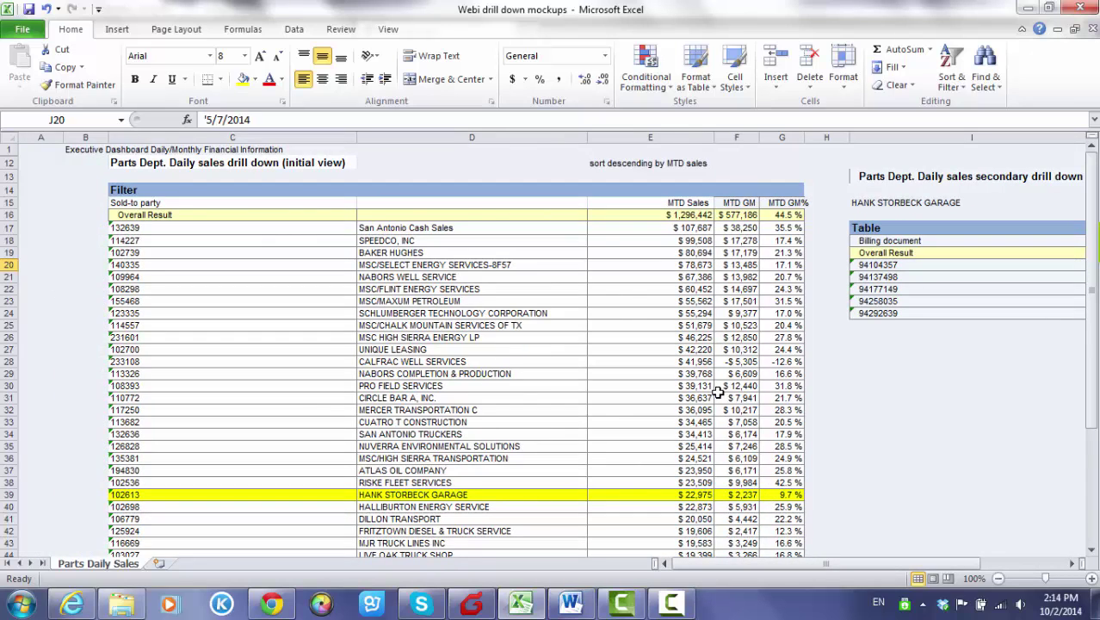
pyautogui.click(860, 552)
pyautogui.click(312, 494)
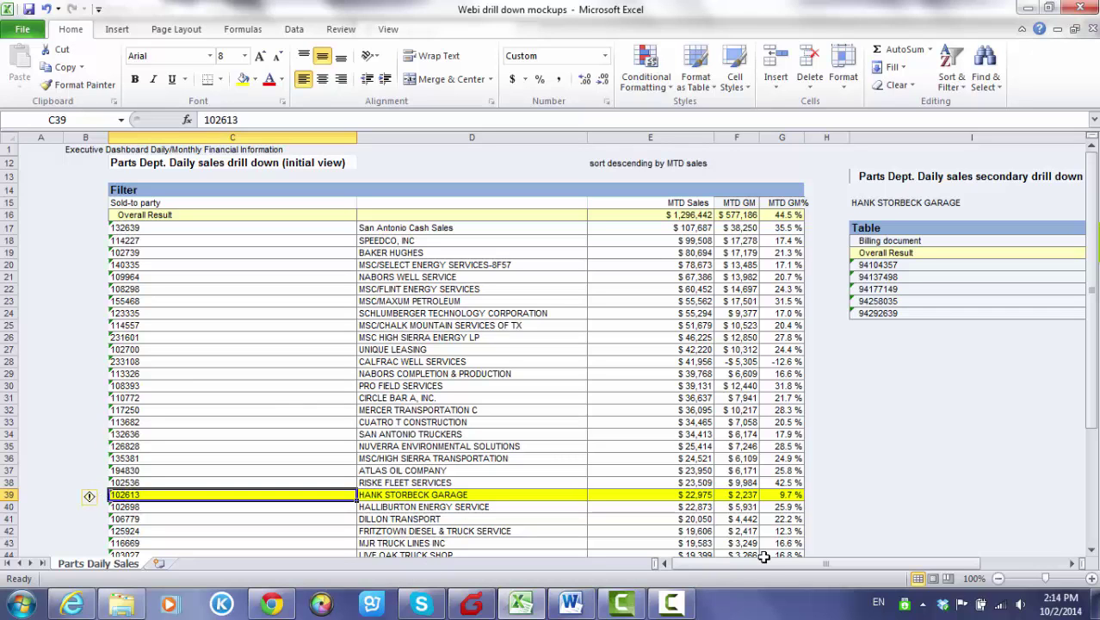
pyautogui.moveTo(764, 563); pyautogui.dragTo(856, 557)
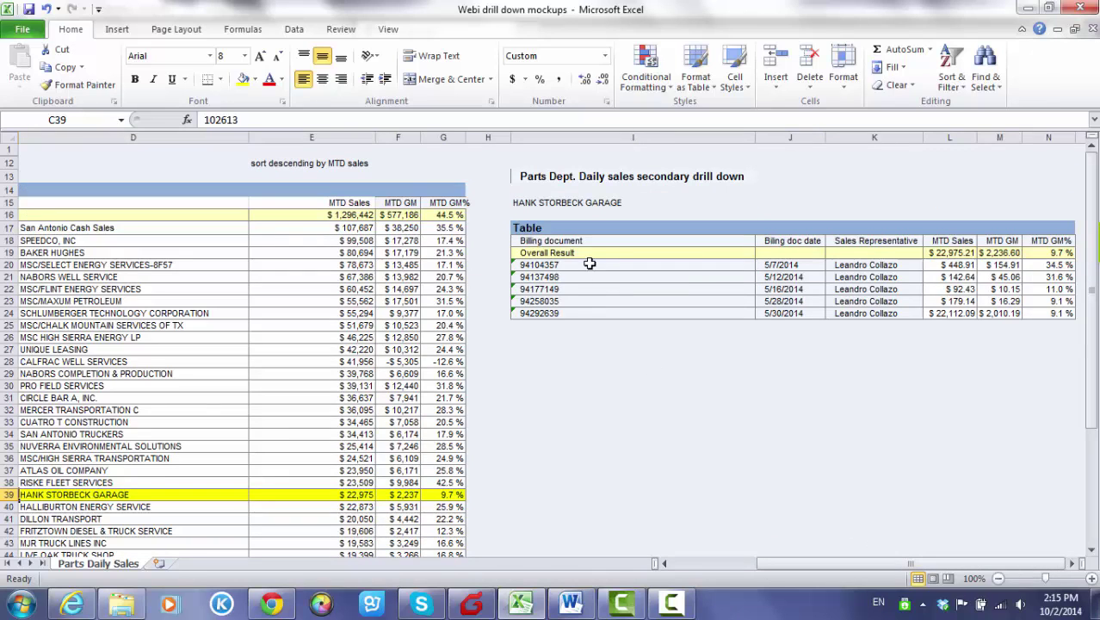
pyautogui.click(686, 568)
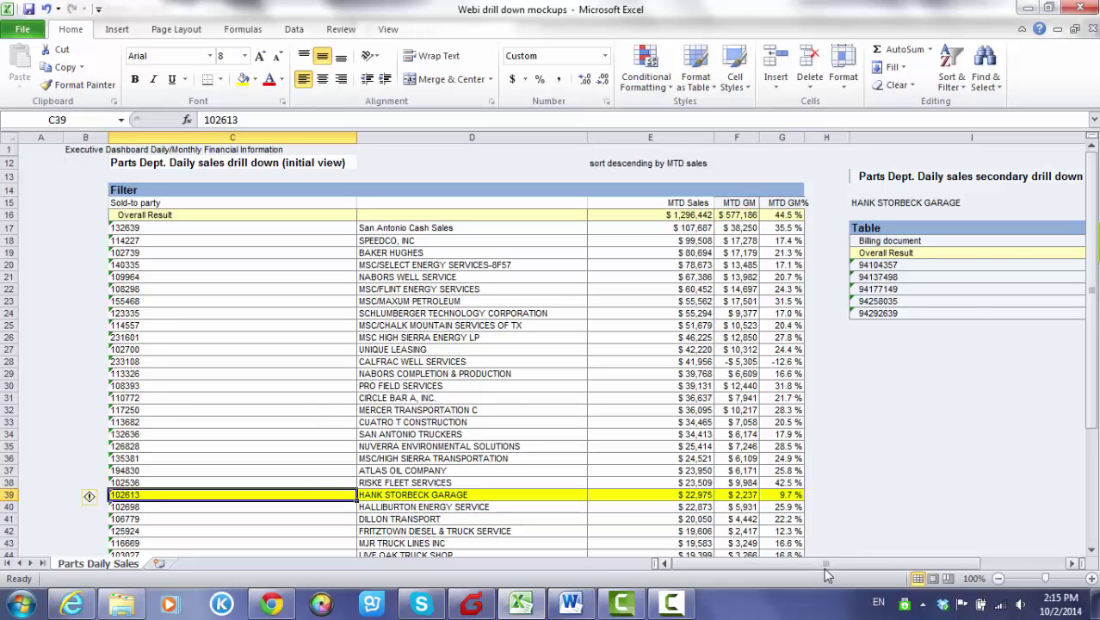
pyautogui.moveTo(824, 568); pyautogui.dragTo(981, 553)
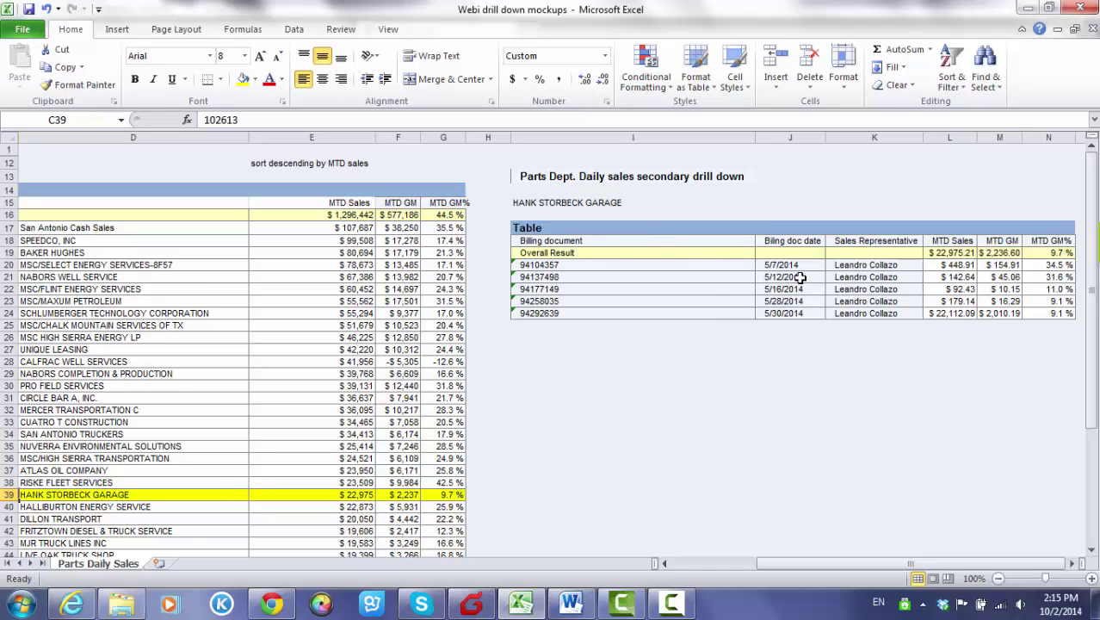
pyautogui.click(605, 268)
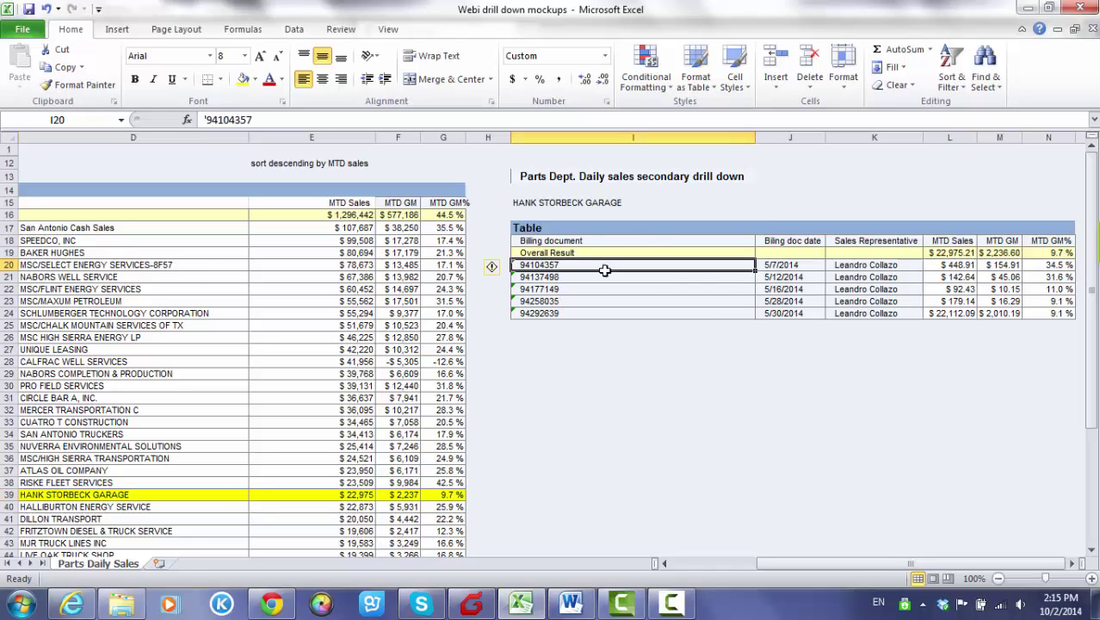
pyautogui.moveTo(605, 268); pyautogui.dragTo(603, 316)
pyautogui.moveTo(783, 266); pyautogui.dragTo(779, 326)
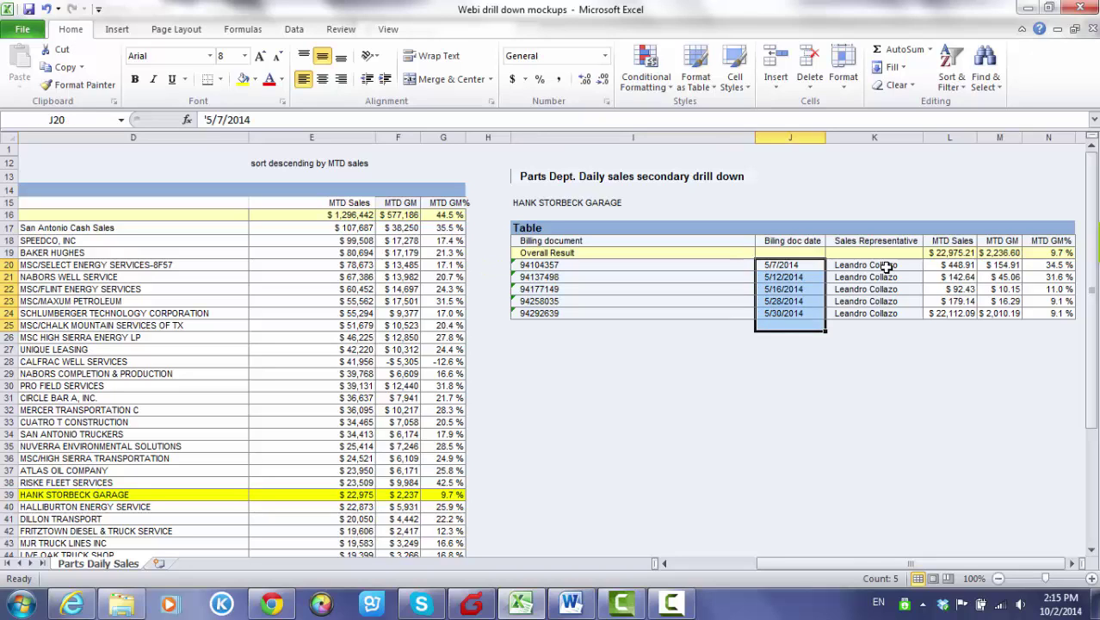
pyautogui.moveTo(887, 267); pyautogui.dragTo(894, 318)
pyautogui.moveTo(956, 267); pyautogui.dragTo(1066, 265)
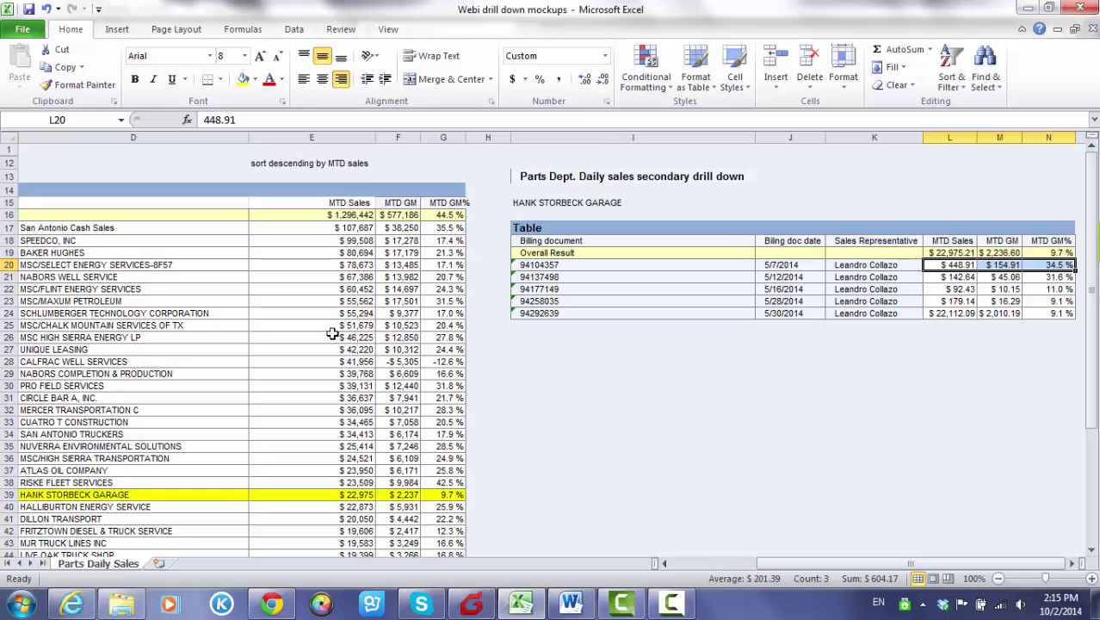
# Switch to Internet Explorer and log on to the SAP BusinessObjects BI launch pad with the account password.
pyautogui.click(70, 606)
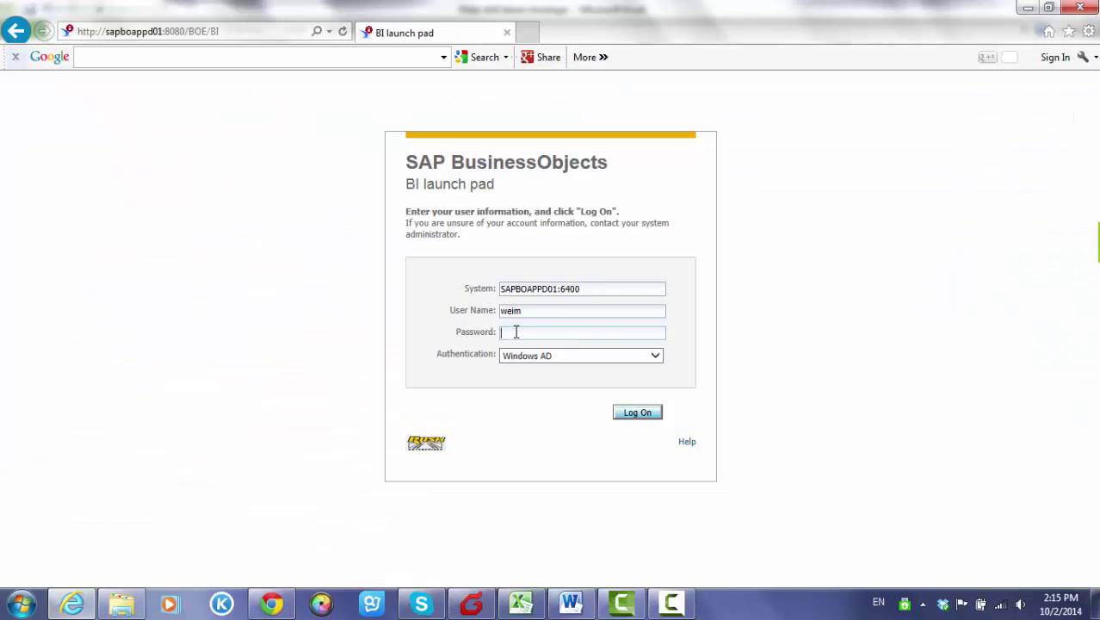
pyautogui.press('Tab')
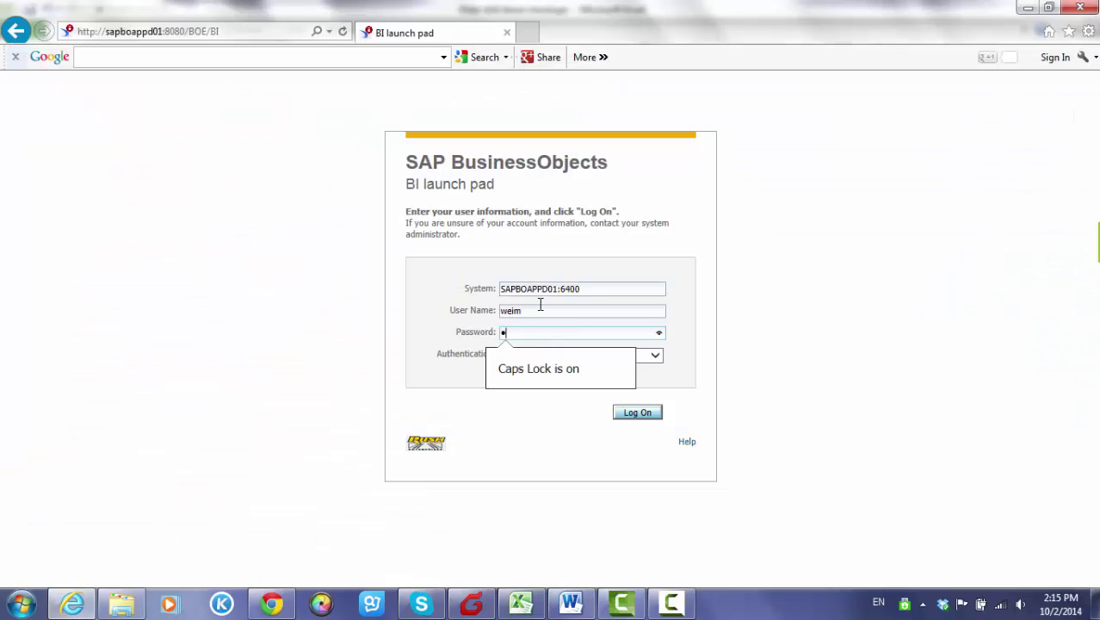
pyautogui.press('capslock')
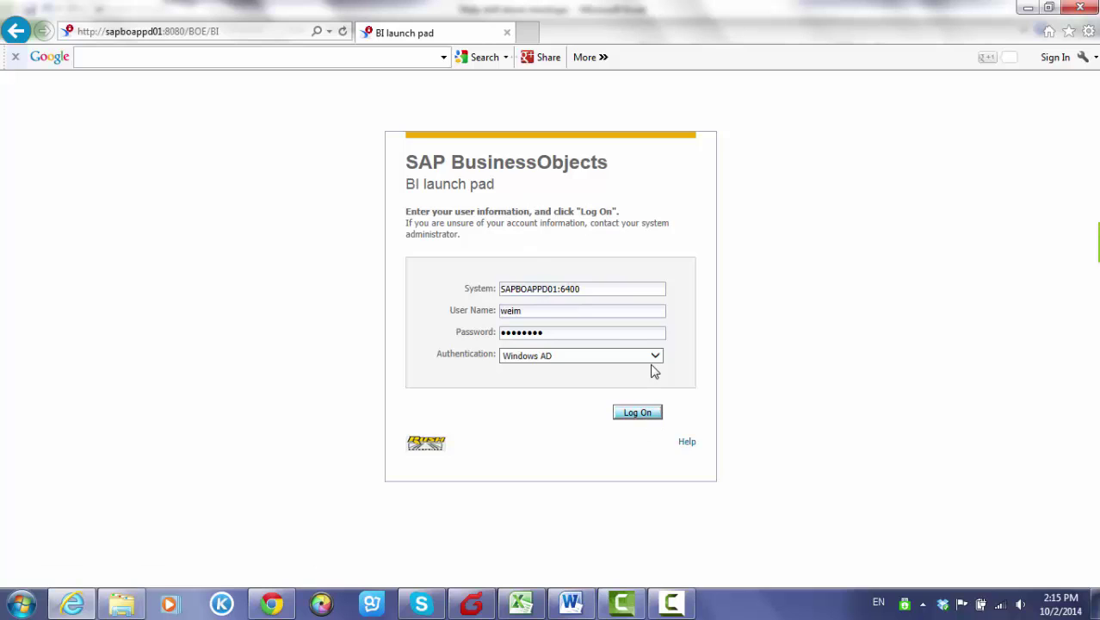
pyautogui.press('Return')
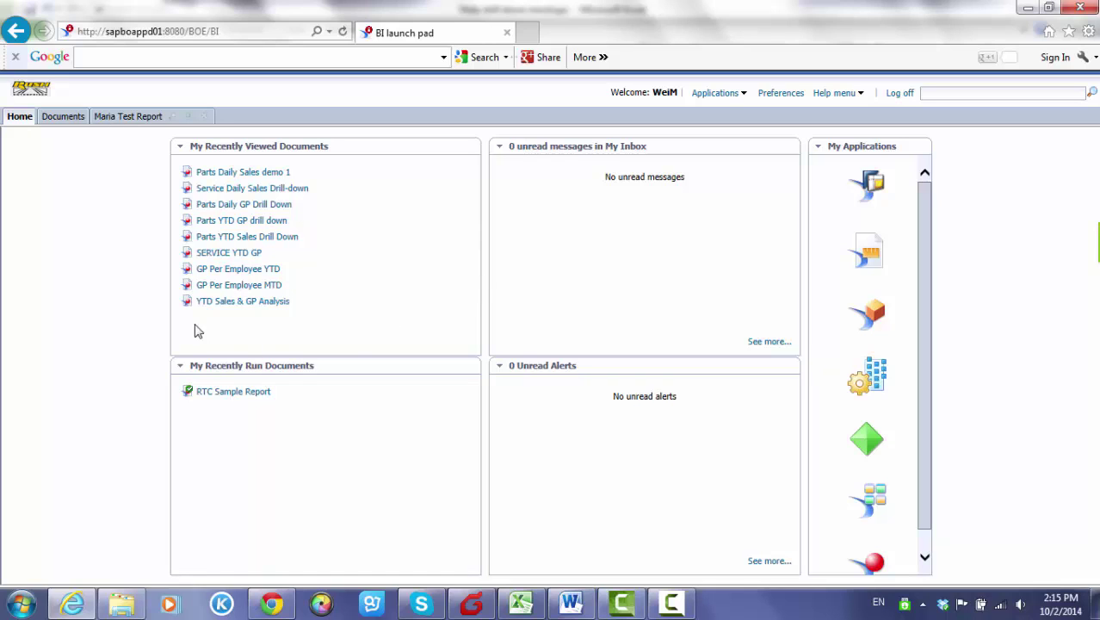
# Look through the launch pad's document list and the pinned test report, and return to the home page's recent documents.
pyautogui.click(64, 117)
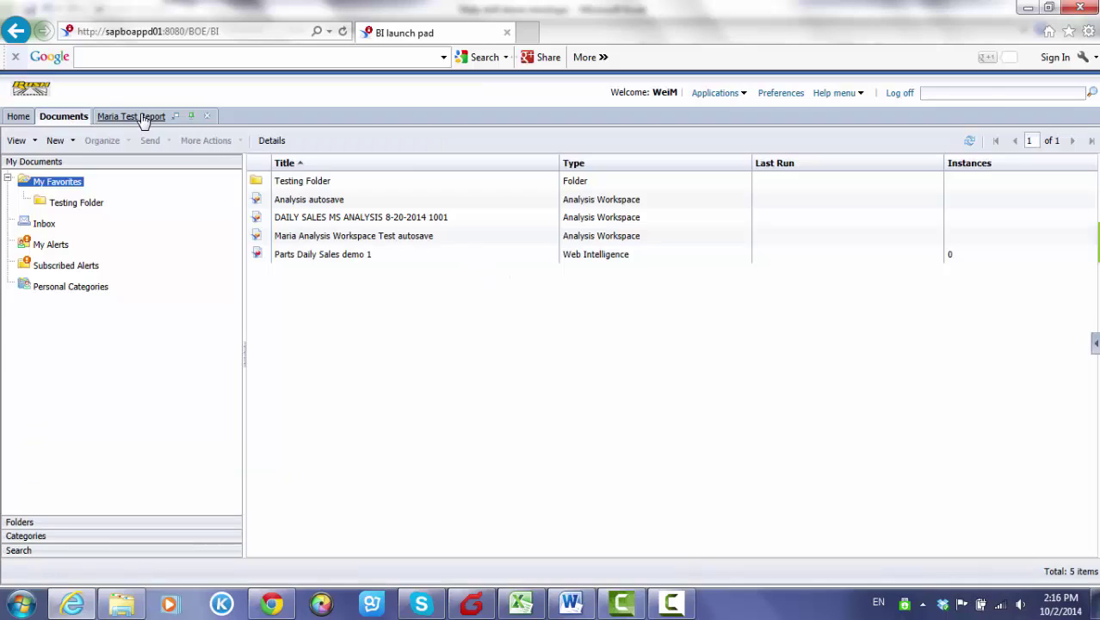
pyautogui.click(144, 118)
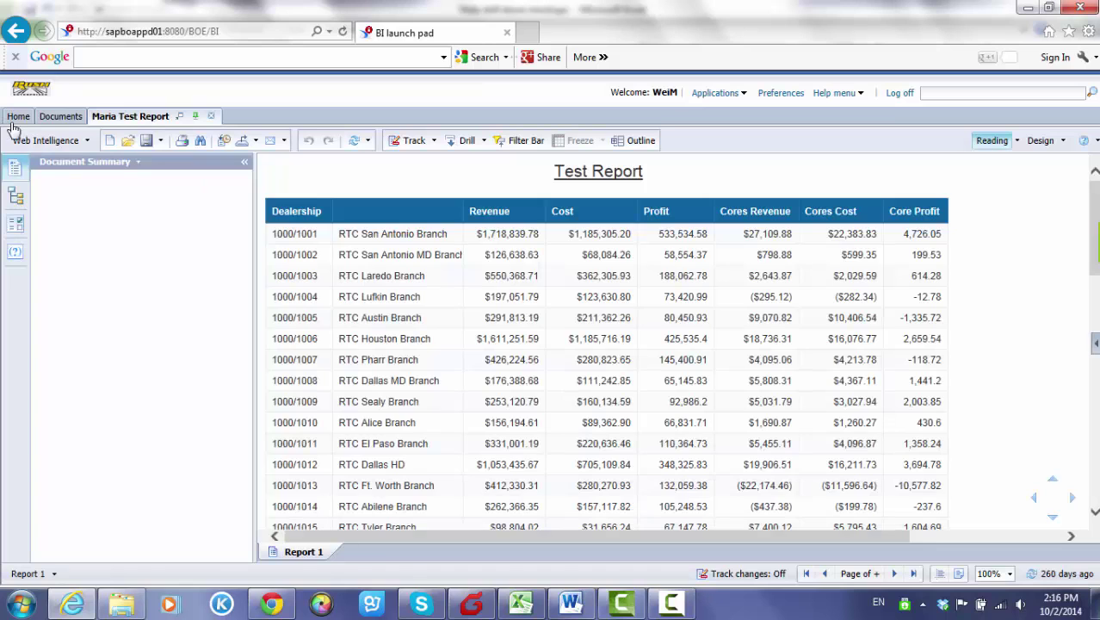
pyautogui.click(18, 118)
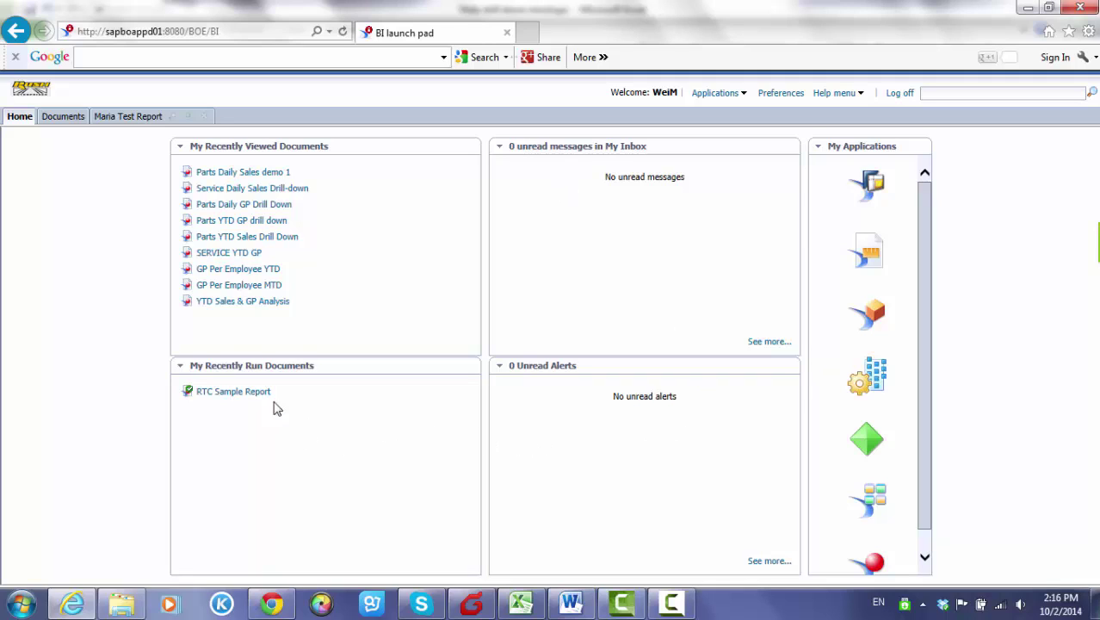
pyautogui.moveTo(247, 392)
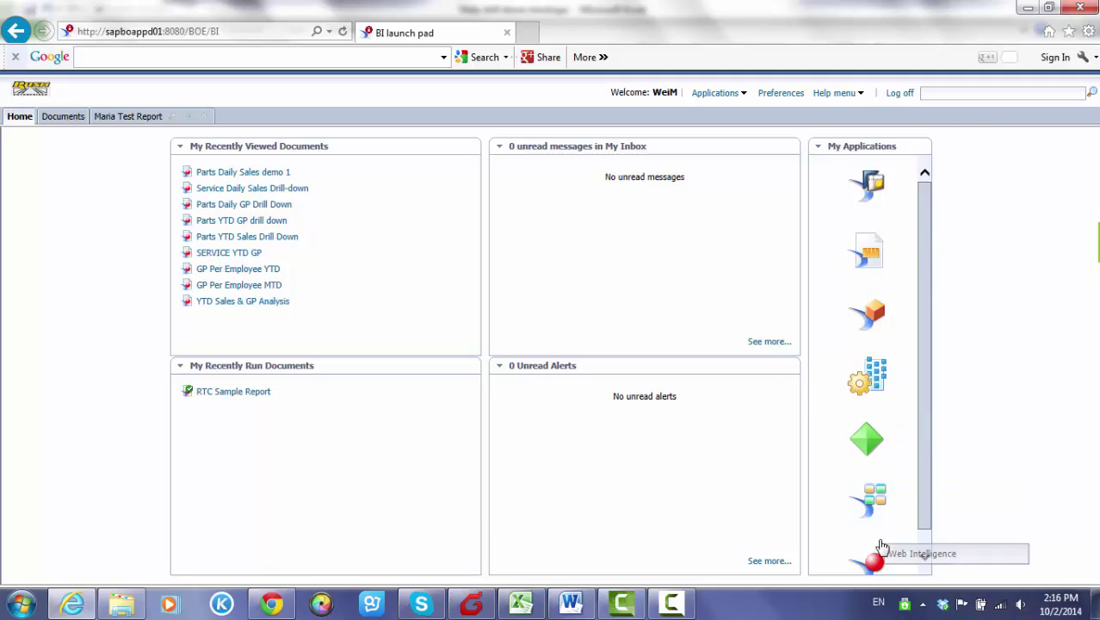
# Launch Web Intelligence and start a new document with BEx as the data source.
pyautogui.click(926, 553)
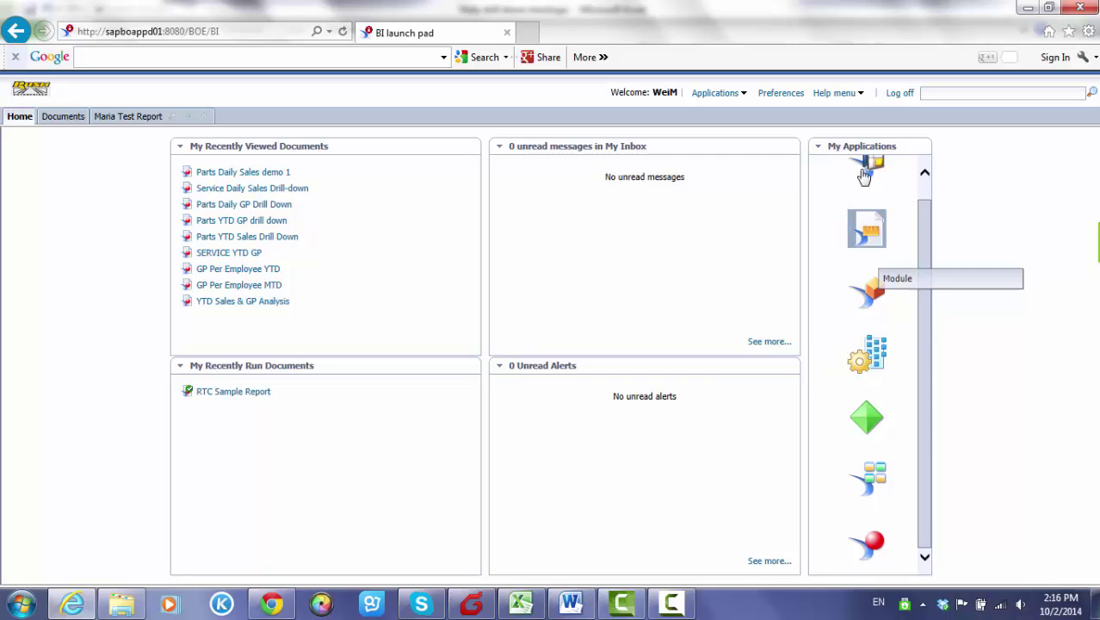
pyautogui.click(872, 542)
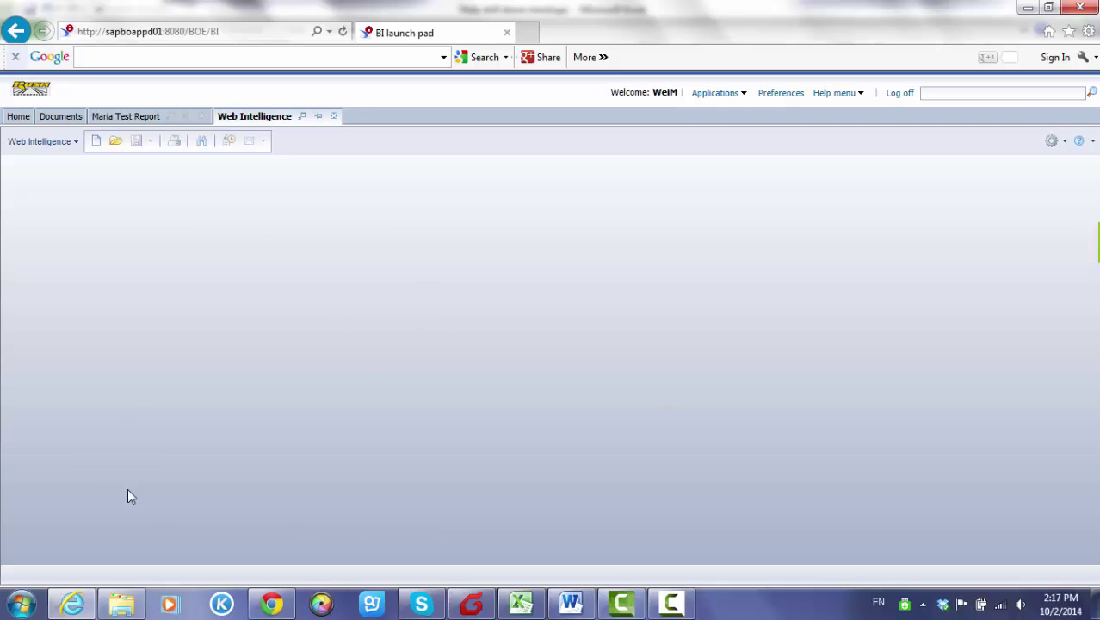
pyautogui.click(96, 142)
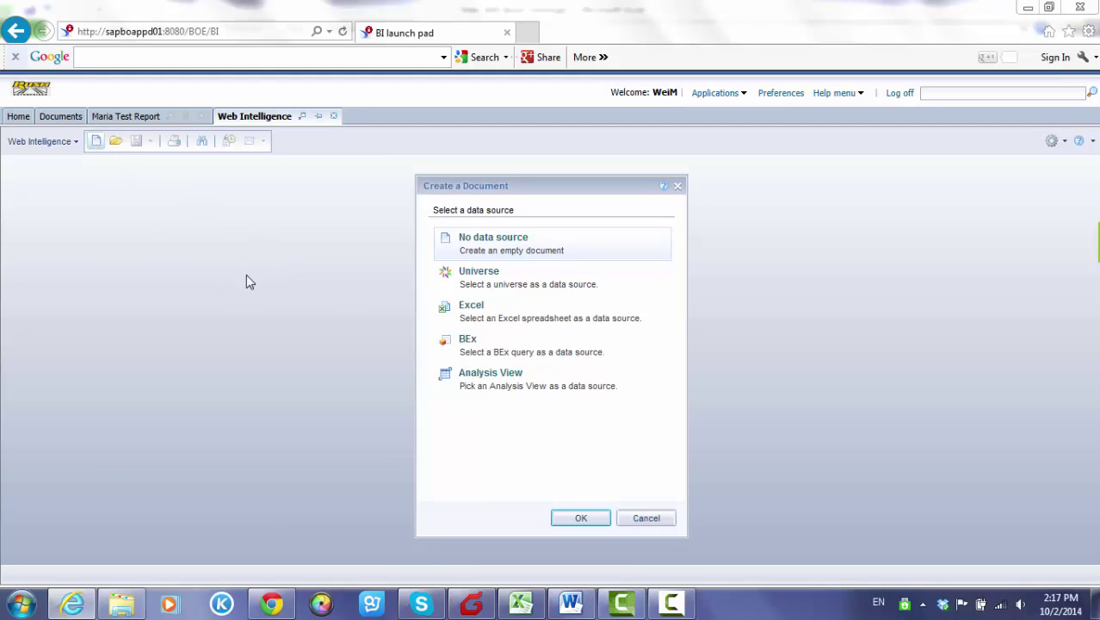
pyautogui.click(475, 350)
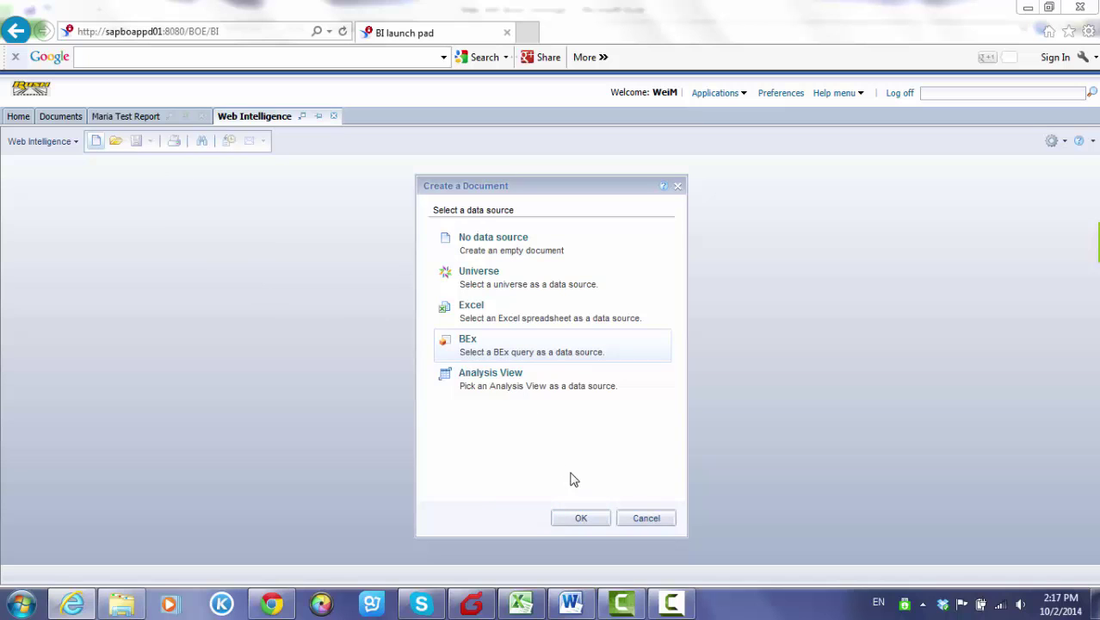
pyautogui.click(579, 515)
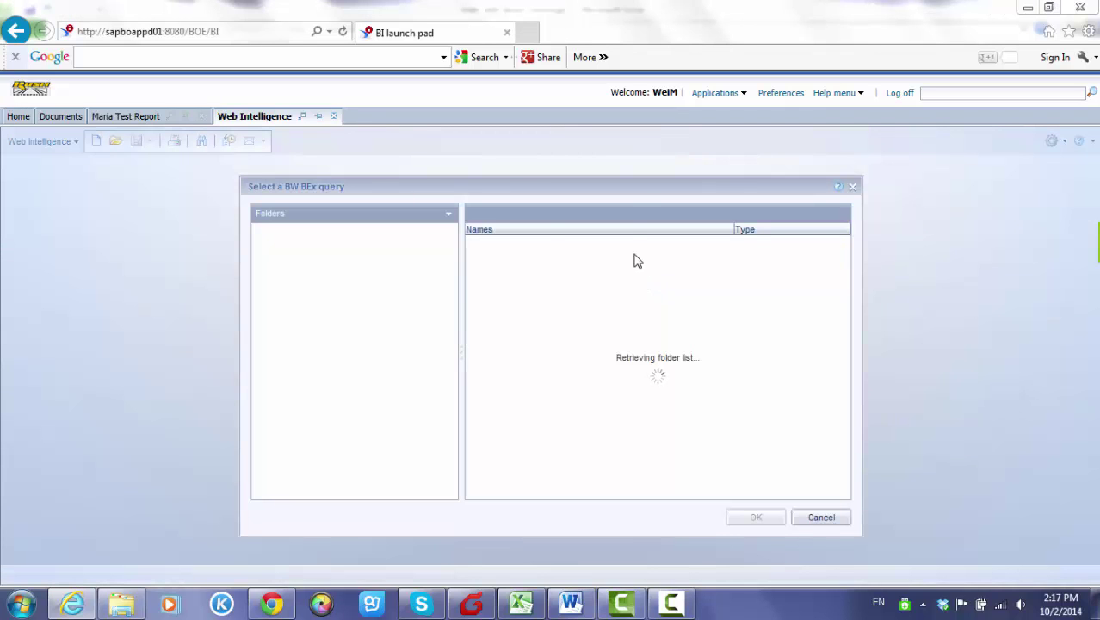
# Move the BEx query selection dialog higher and open the BHQ_BICS connection in it.
pyautogui.moveTo(626, 187); pyautogui.dragTo(629, 117)
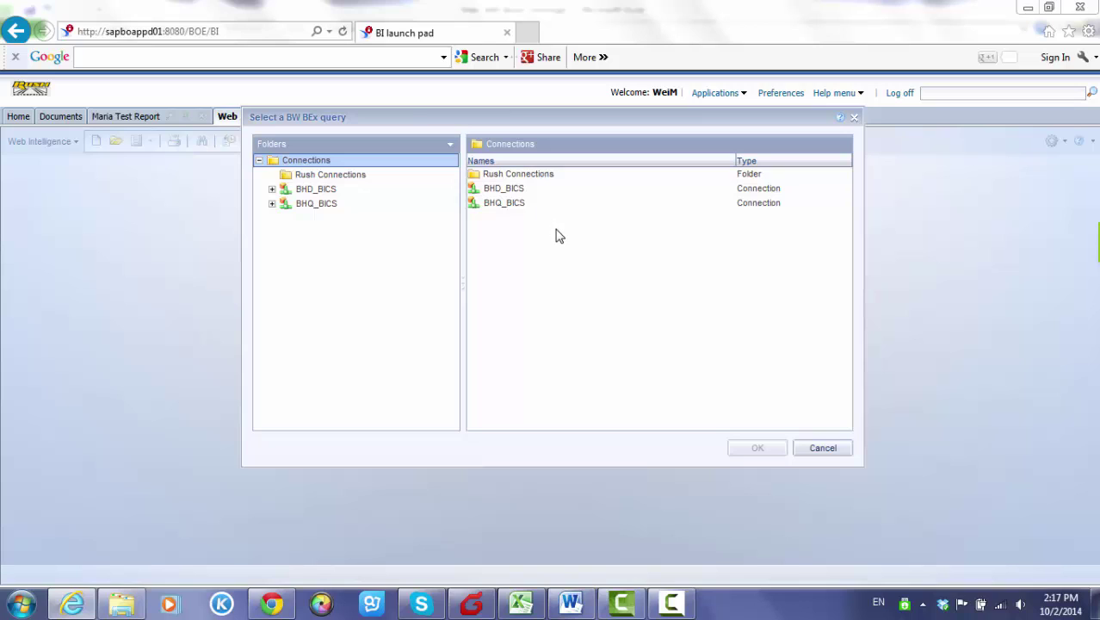
pyautogui.click(525, 208)
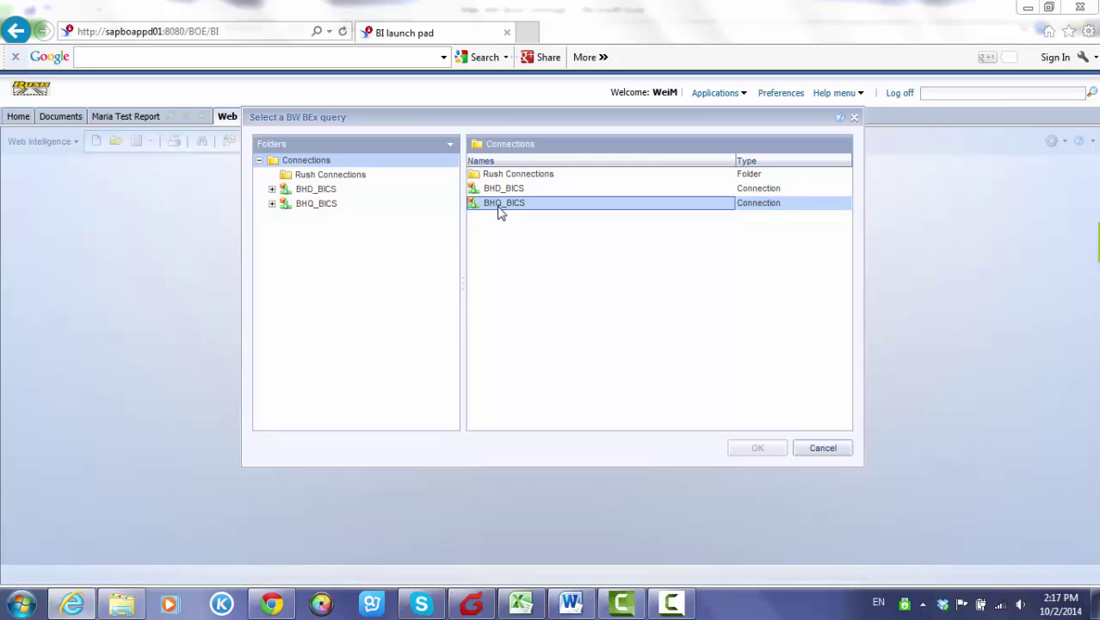
pyautogui.doubleClick(504, 207)
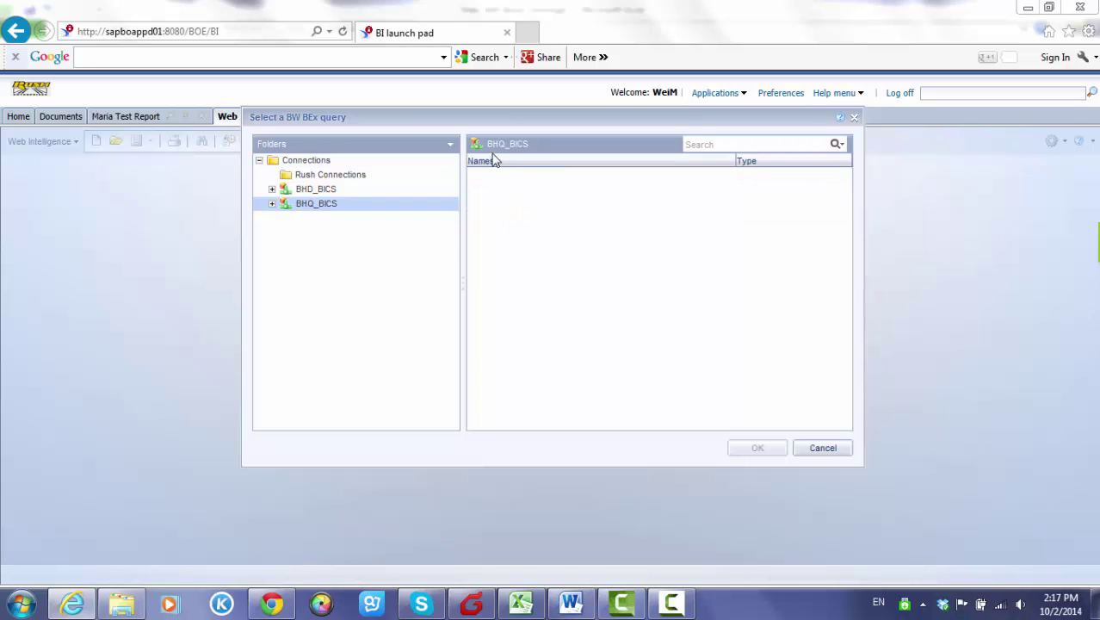
# Search the BHQ_BICS connection by technical name for zd_dam01_q0001 and choose the matching query as the data source.
pyautogui.click(712, 144)
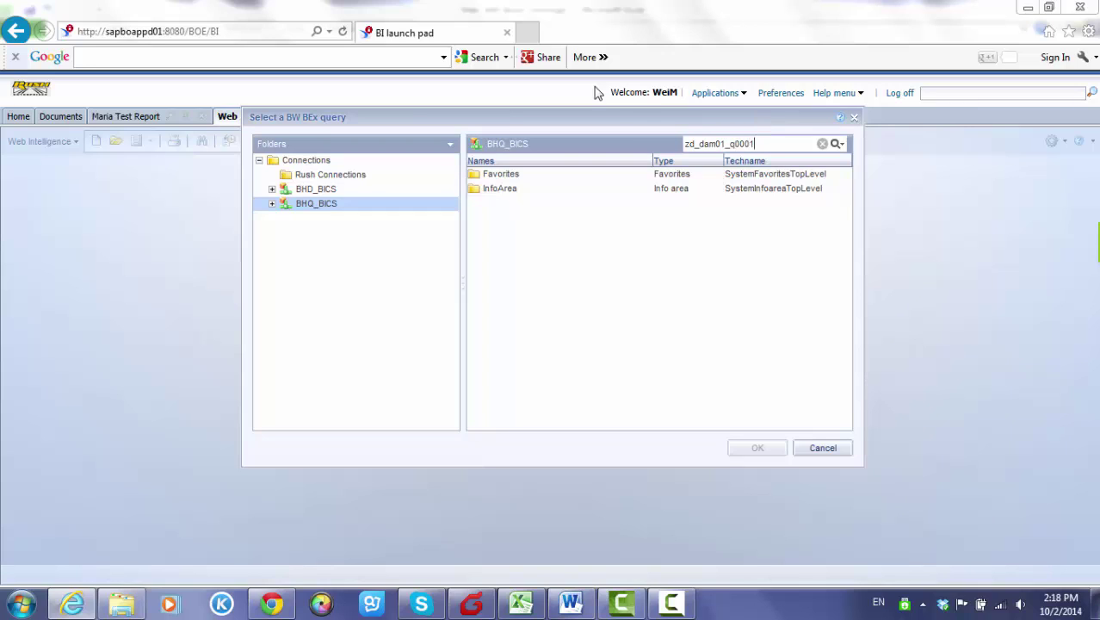
pyautogui.moveTo(767, 143); pyautogui.dragTo(599, 147)
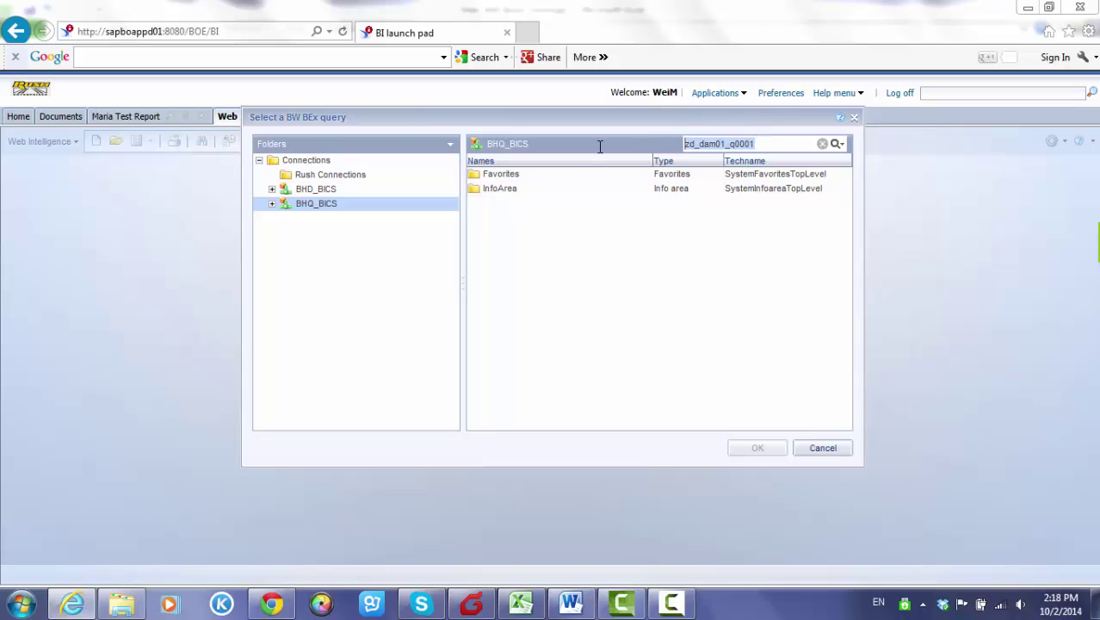
pyautogui.click(838, 144)
pyautogui.click(875, 185)
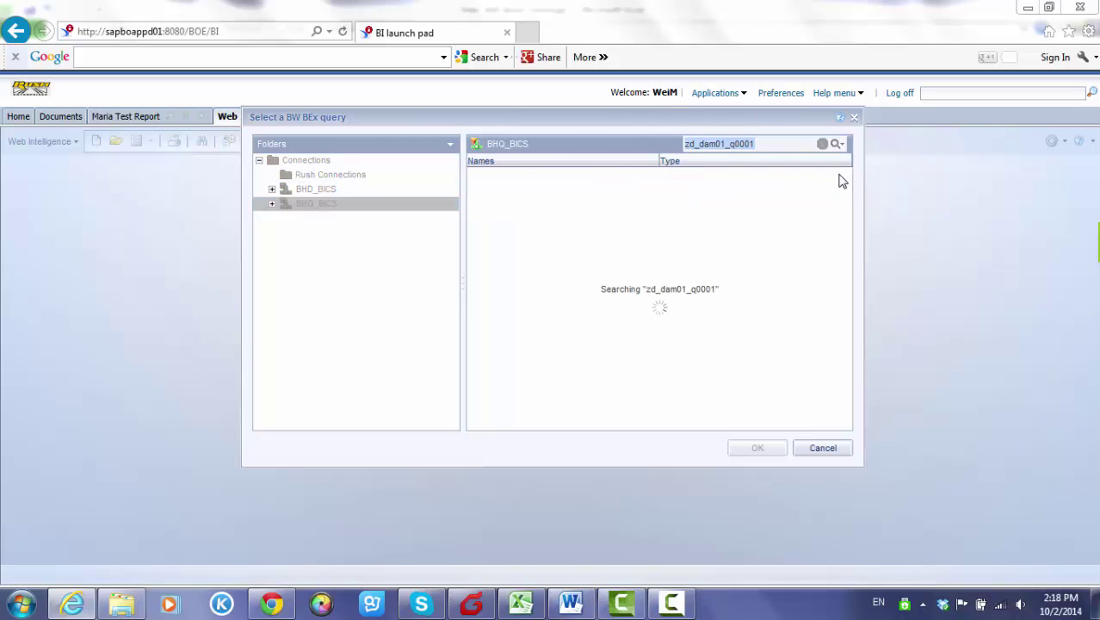
pyautogui.click(795, 175)
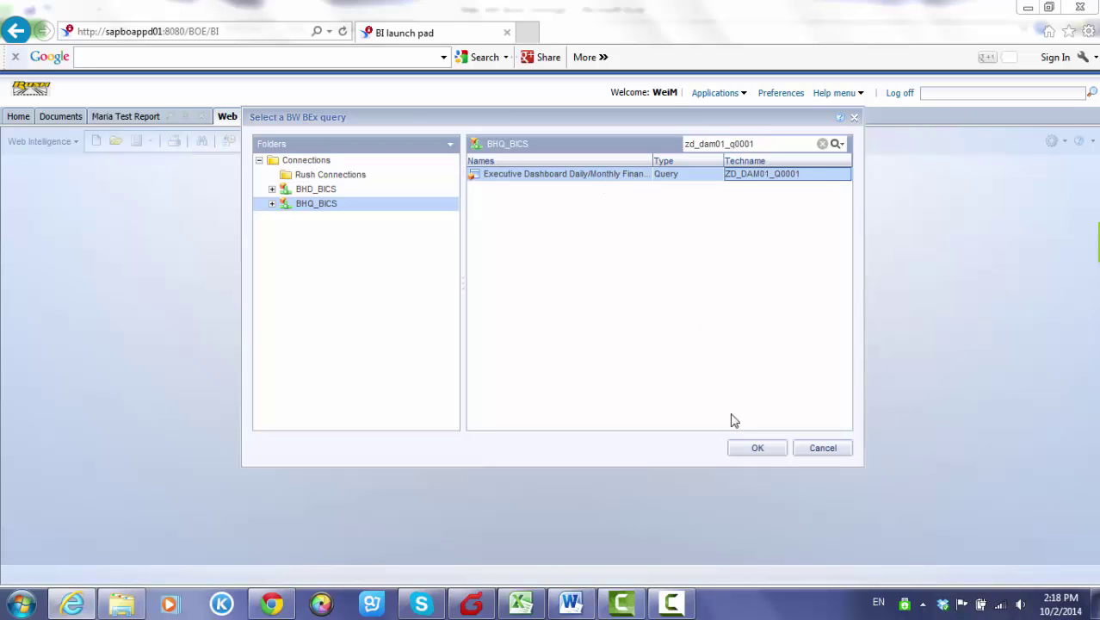
pyautogui.click(766, 450)
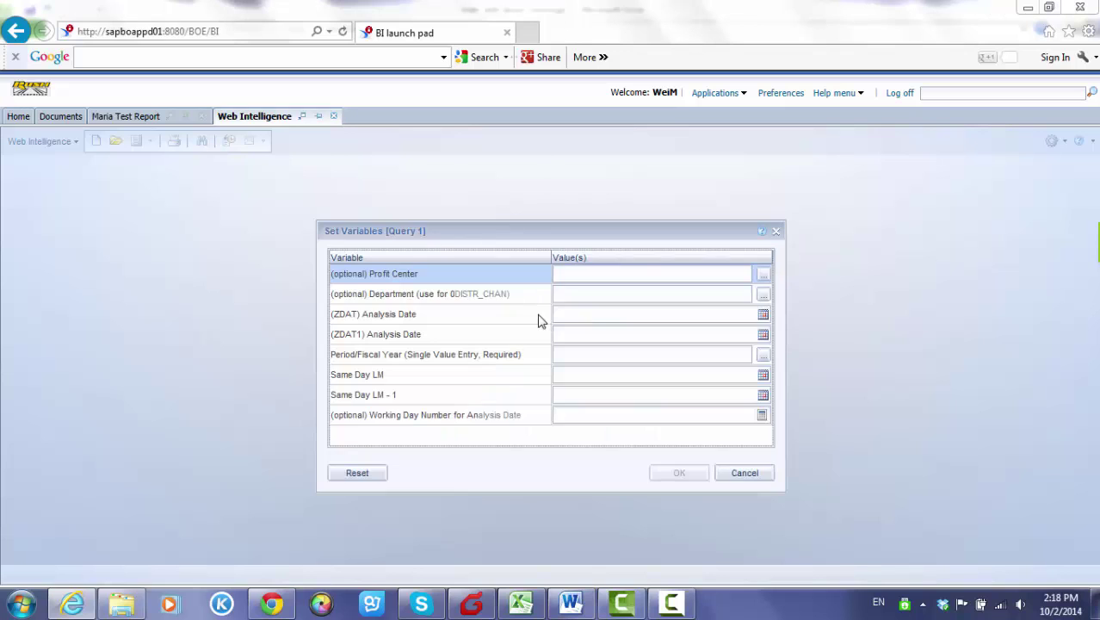
# Move the Set Variables dialog higher, and load and look through the list of values for the Profit Center variable.
pyautogui.moveTo(387, 227); pyautogui.dragTo(360, 157)
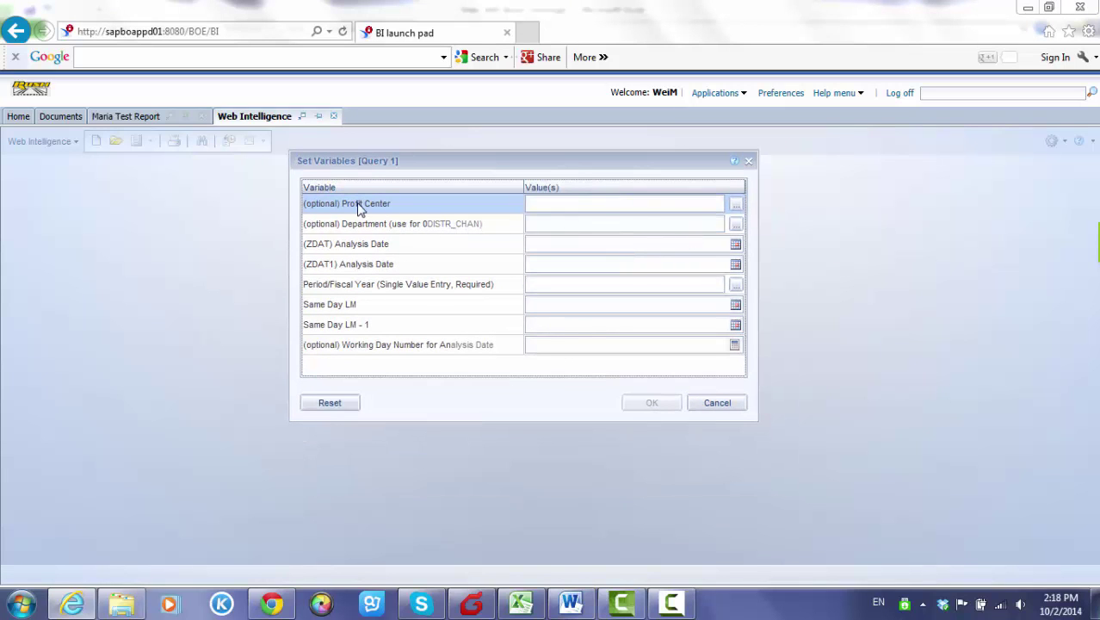
pyautogui.click(736, 206)
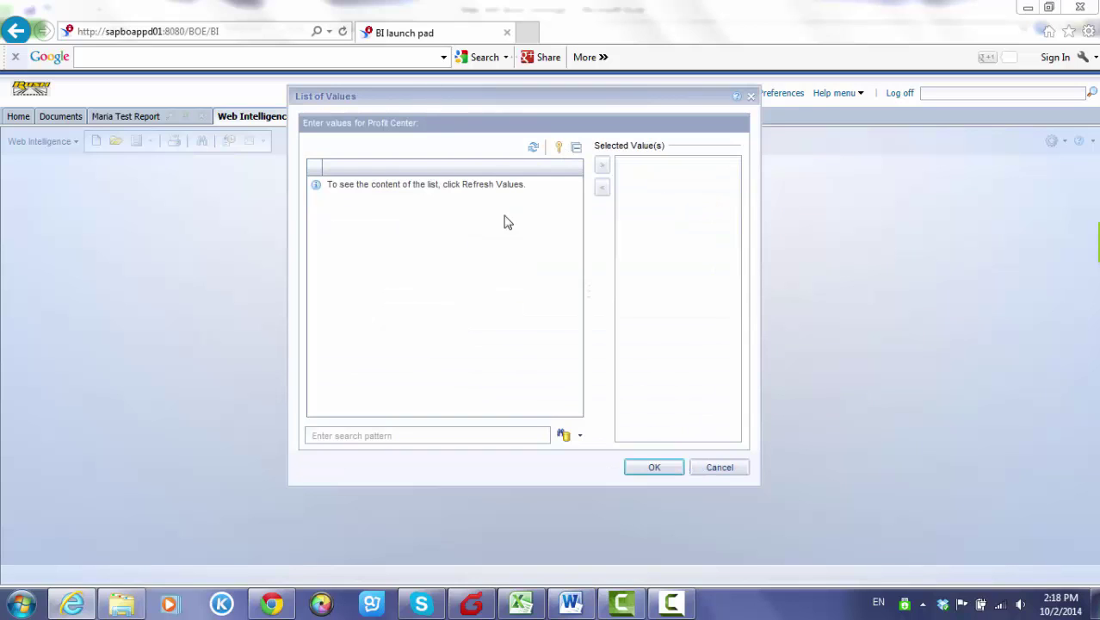
pyautogui.click(524, 432)
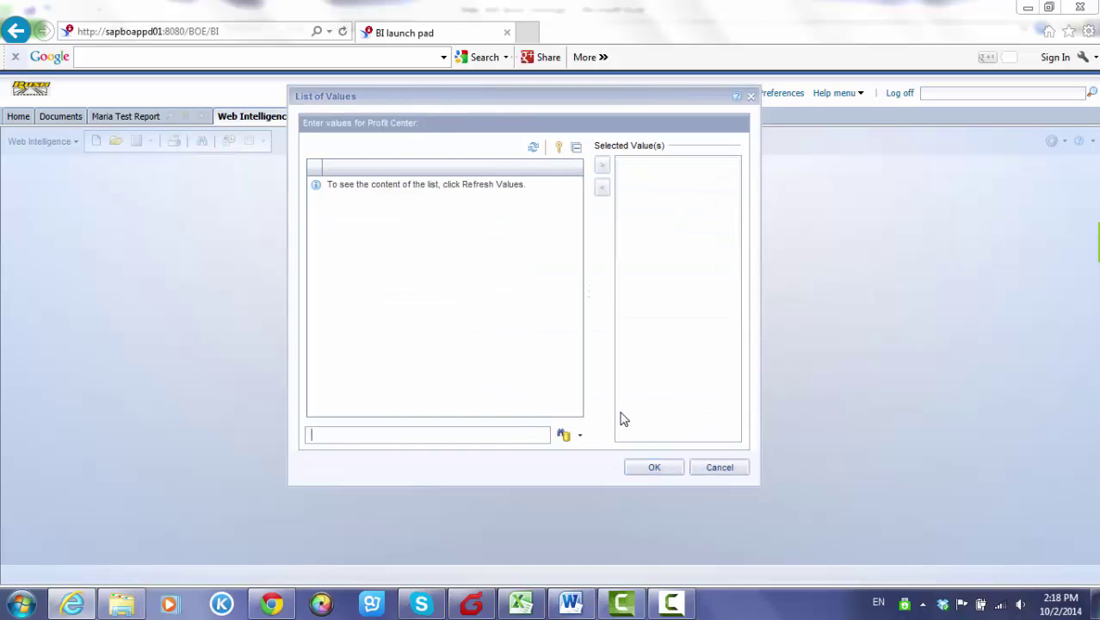
pyautogui.click(576, 431)
pyautogui.click(603, 476)
pyautogui.click(533, 147)
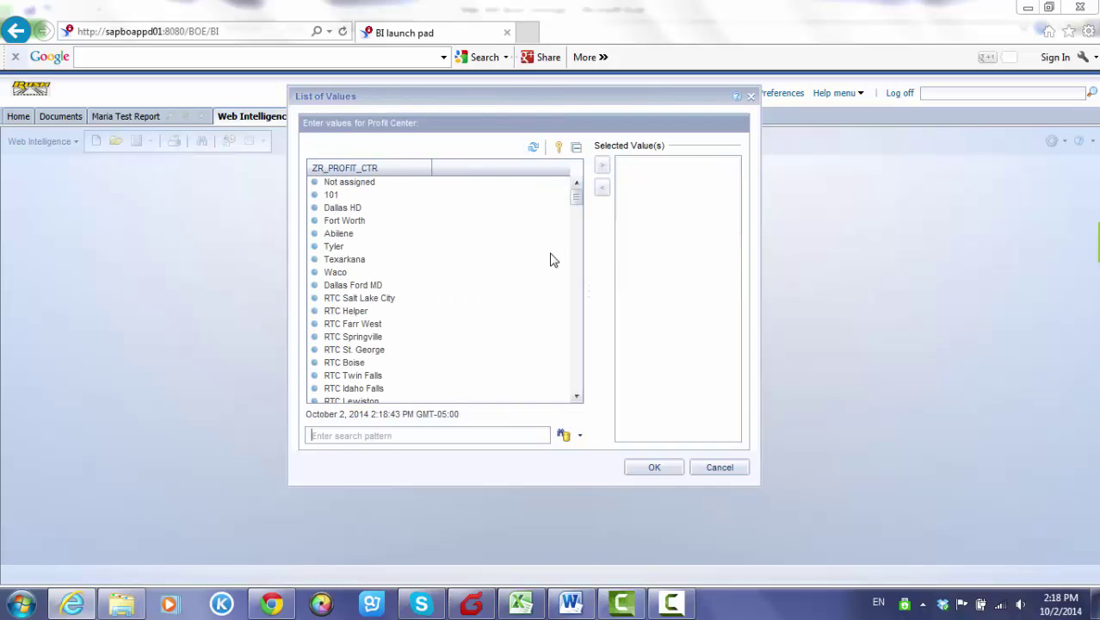
pyautogui.scroll(-15, 545, 256)
pyautogui.scroll(-5, 535, 299)
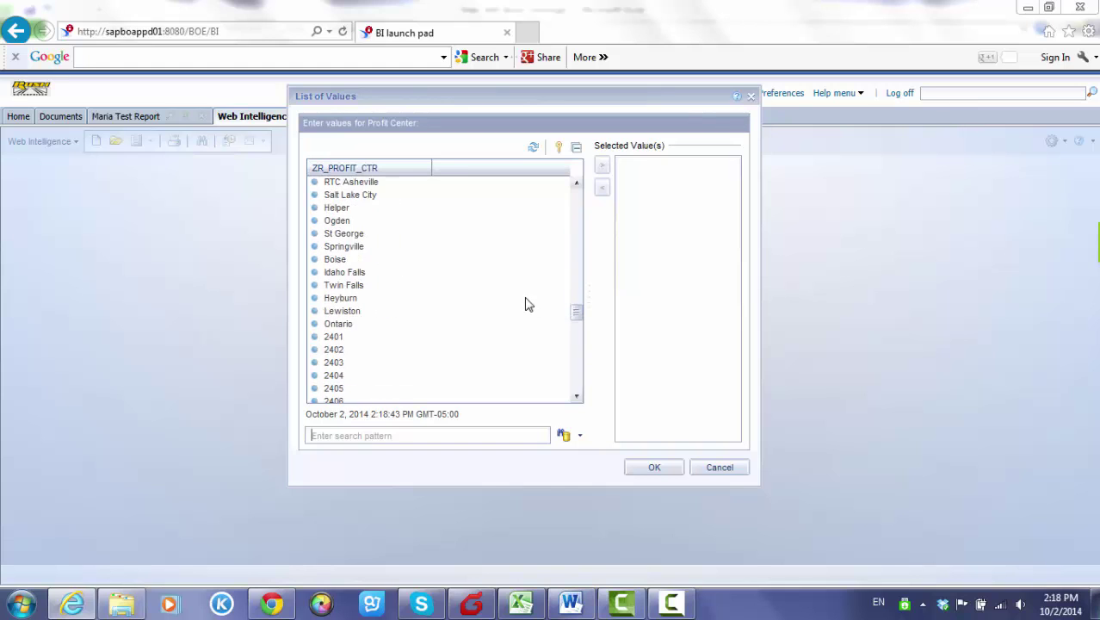
pyautogui.moveTo(575, 351); pyautogui.dragTo(580, 187)
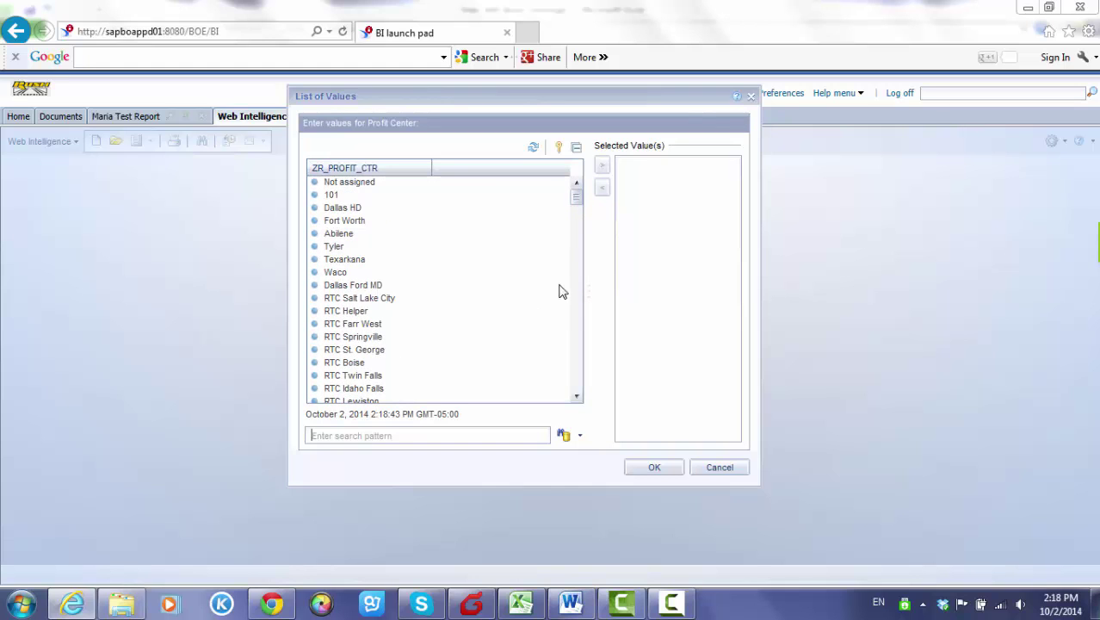
# Search the profit centers by key for 1001 and set the Profit Center variable to RTC San Antonio.
pyautogui.write('1001')
pyautogui.click(579, 435)
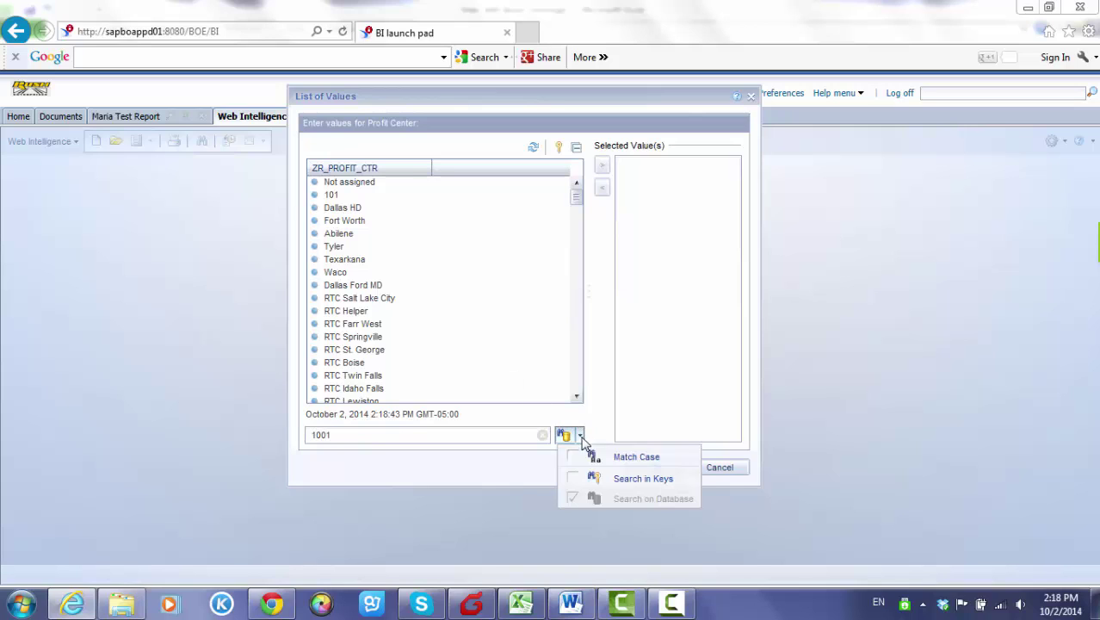
pyautogui.click(603, 476)
pyautogui.click(564, 435)
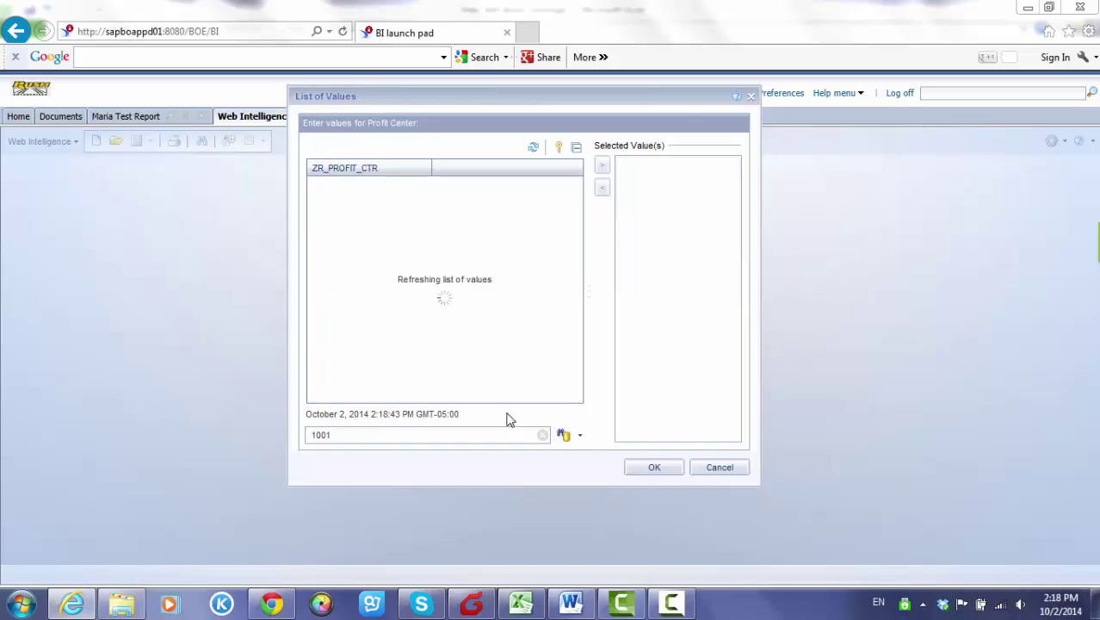
pyautogui.moveTo(377, 436); pyautogui.dragTo(222, 437)
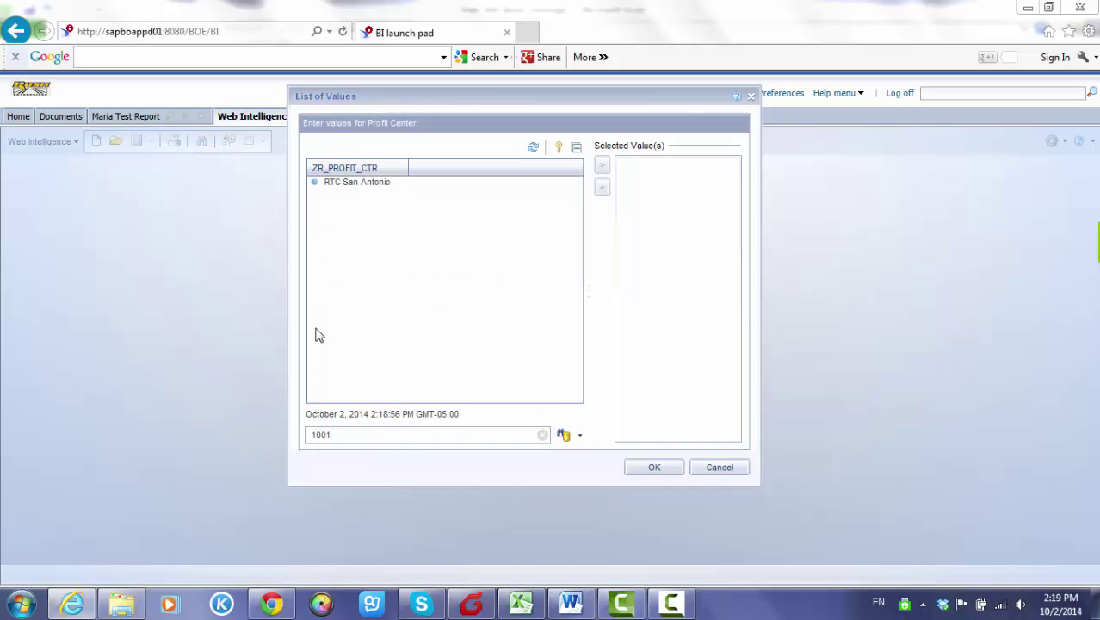
pyautogui.click(341, 183)
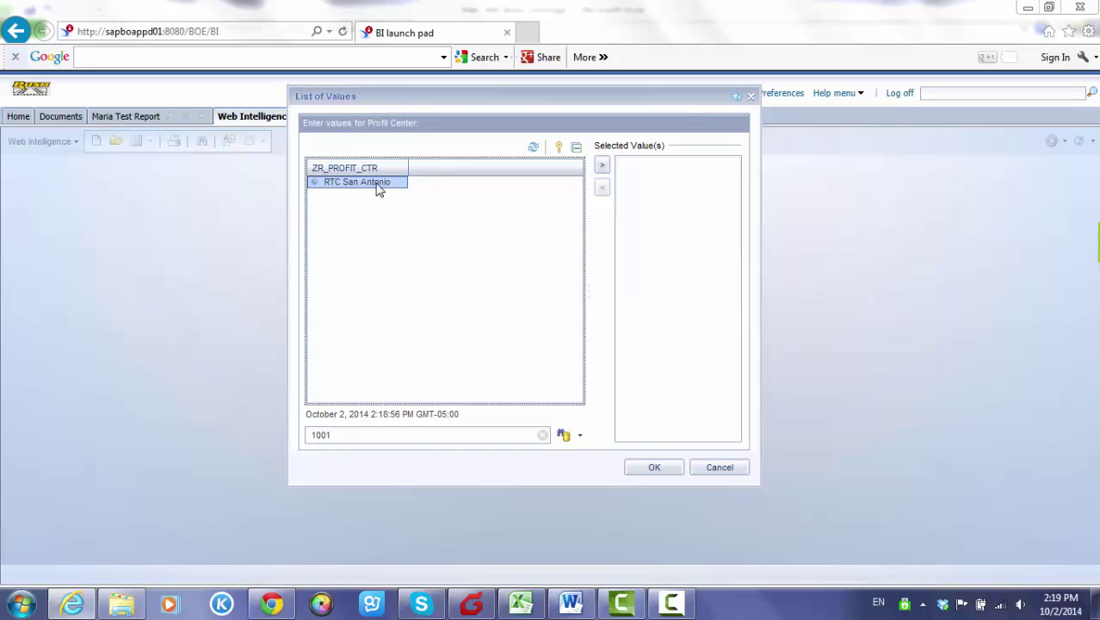
pyautogui.click(603, 167)
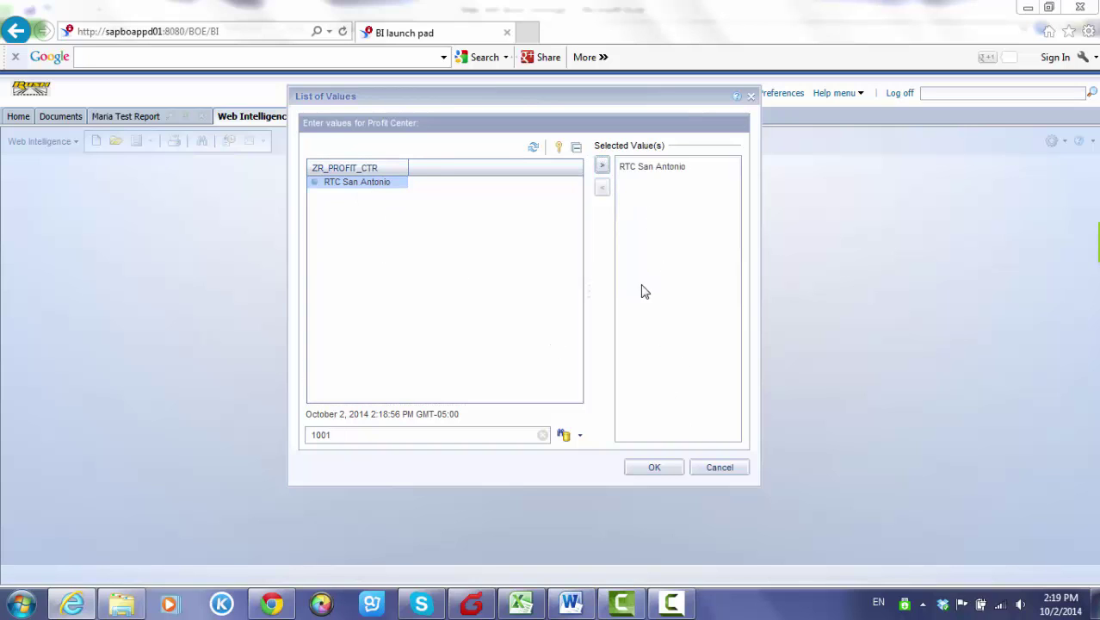
pyautogui.click(655, 466)
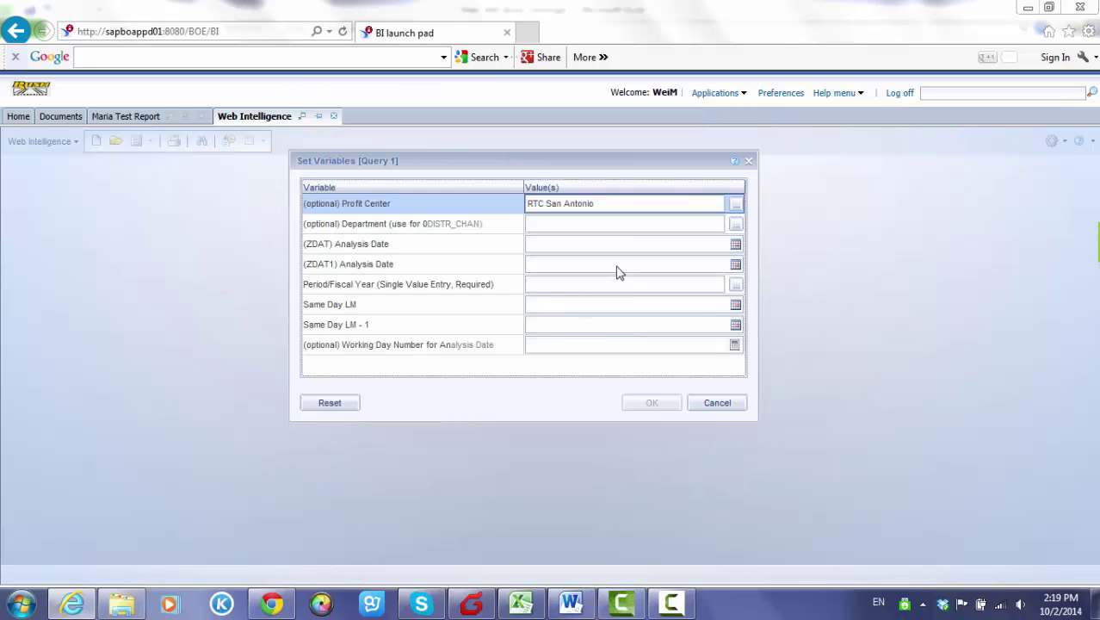
# Open the Department variable's list of values and check the drill-down mockup in Excel before returning to Internet Explorer.
pyautogui.click(735, 223)
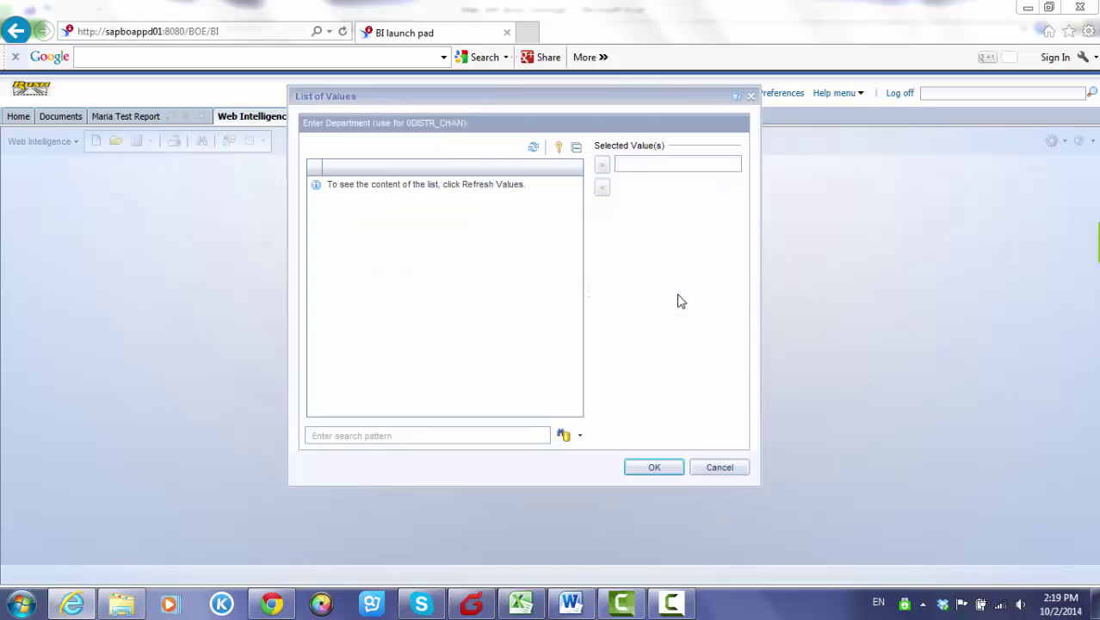
pyautogui.click(521, 603)
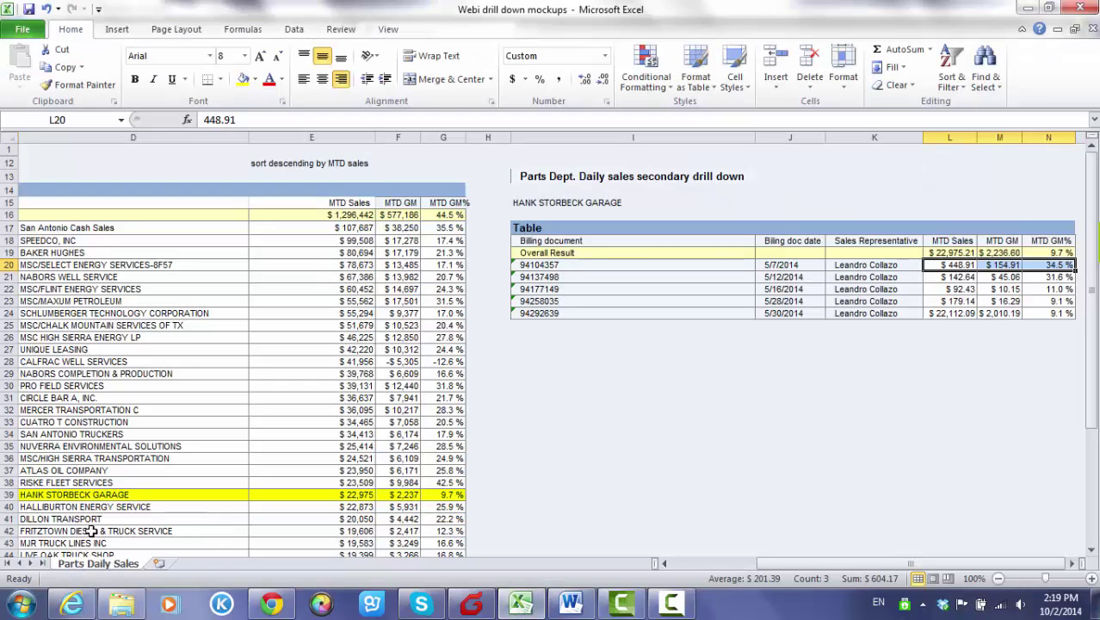
pyautogui.click(72, 603)
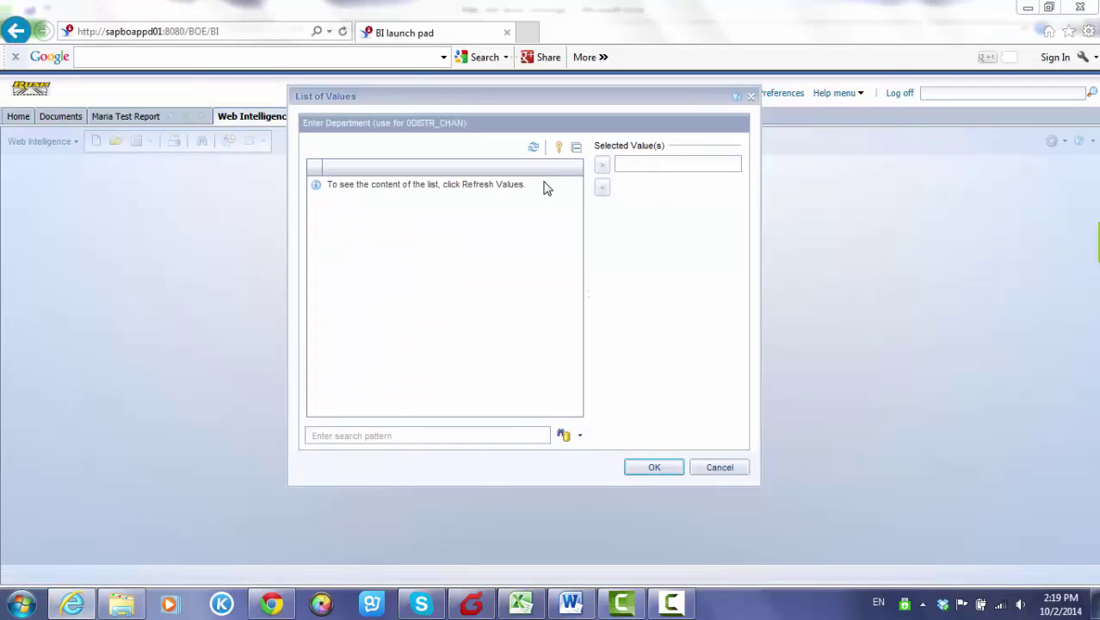
# Search the department values by key for 13 and set the Department variable to Parts.
pyautogui.click(579, 435)
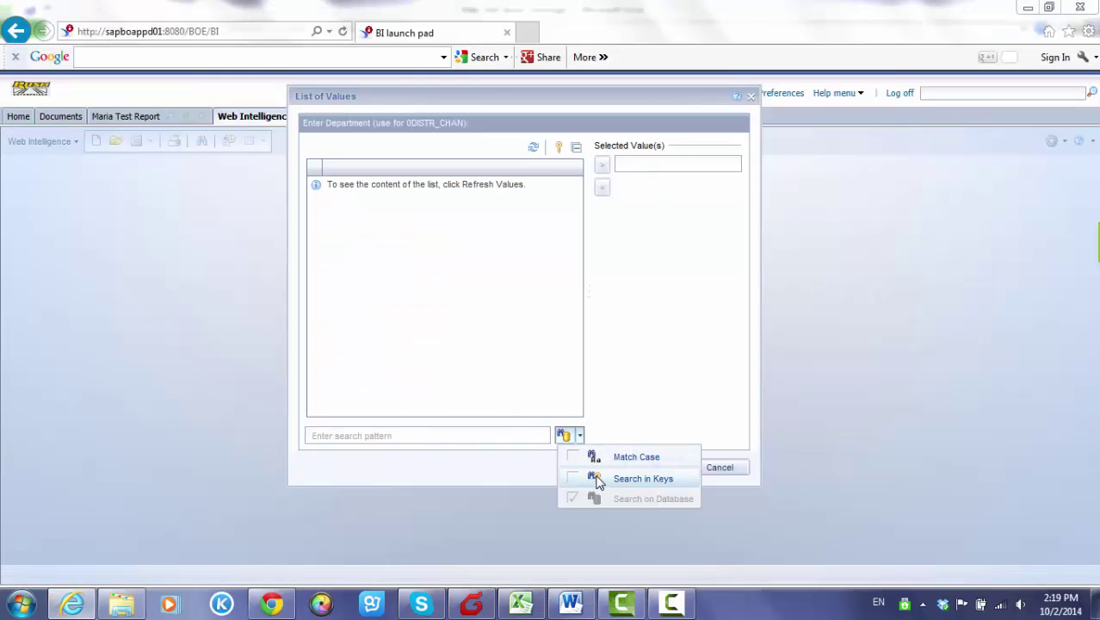
pyautogui.click(586, 465)
pyautogui.click(500, 435)
pyautogui.write('1')
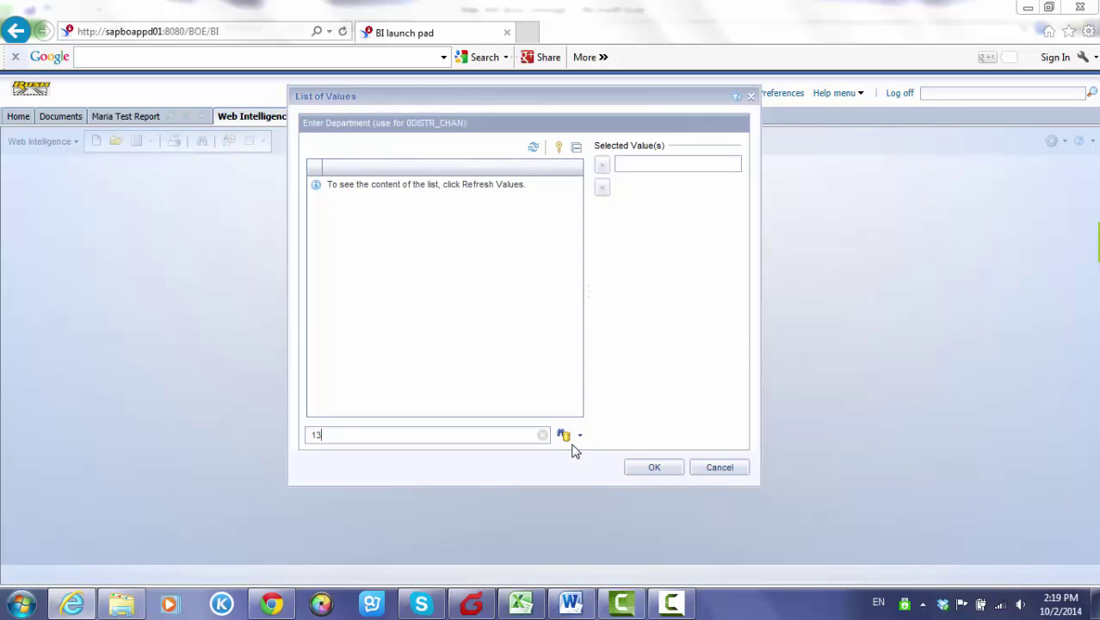
pyautogui.write('3')
pyautogui.click(580, 436)
pyautogui.click(579, 436)
pyautogui.click(580, 438)
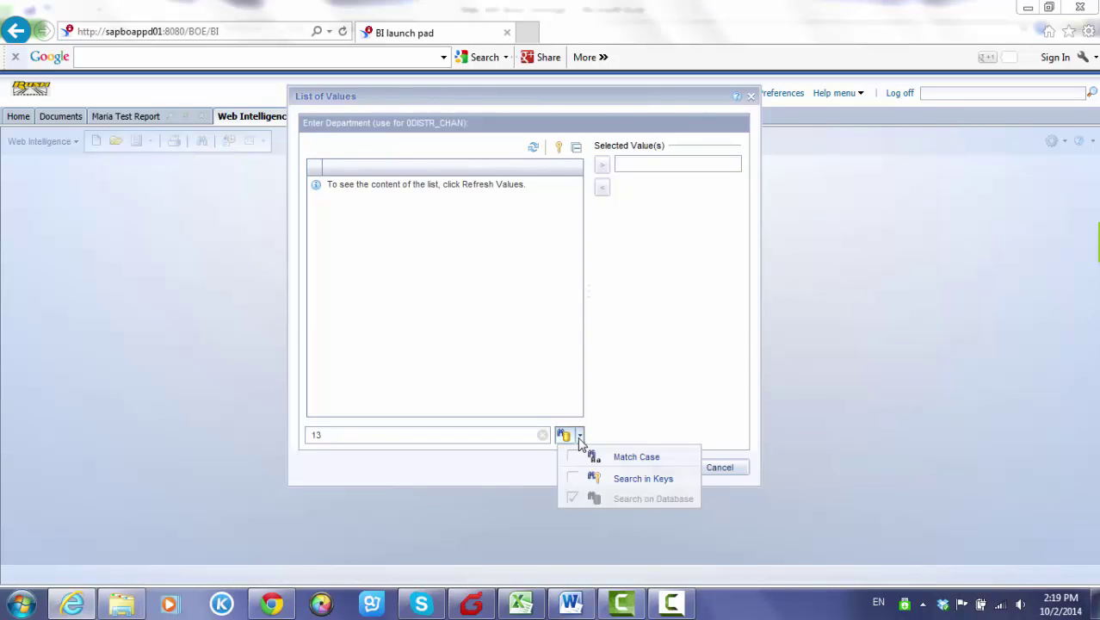
pyautogui.click(564, 435)
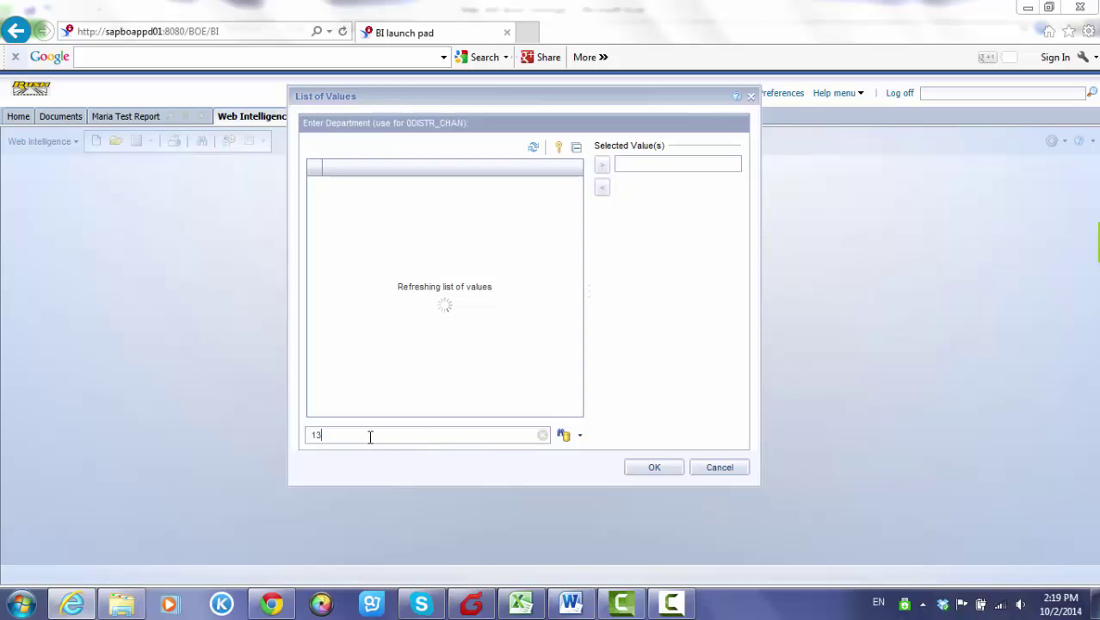
pyautogui.moveTo(369, 437); pyautogui.dragTo(270, 428)
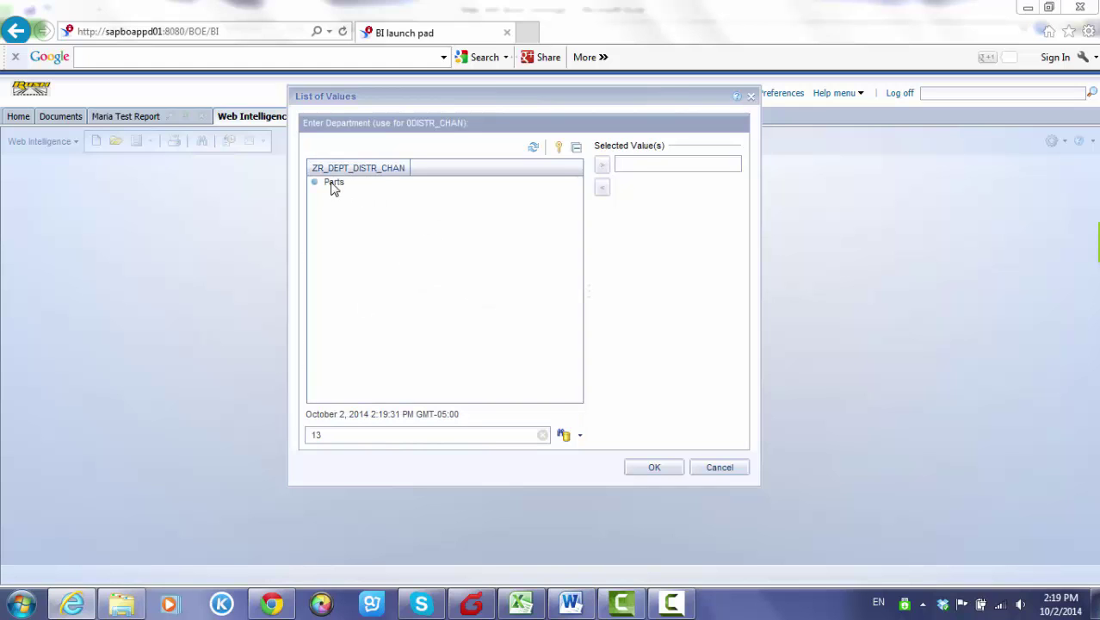
pyautogui.doubleClick(334, 183)
pyautogui.click(656, 470)
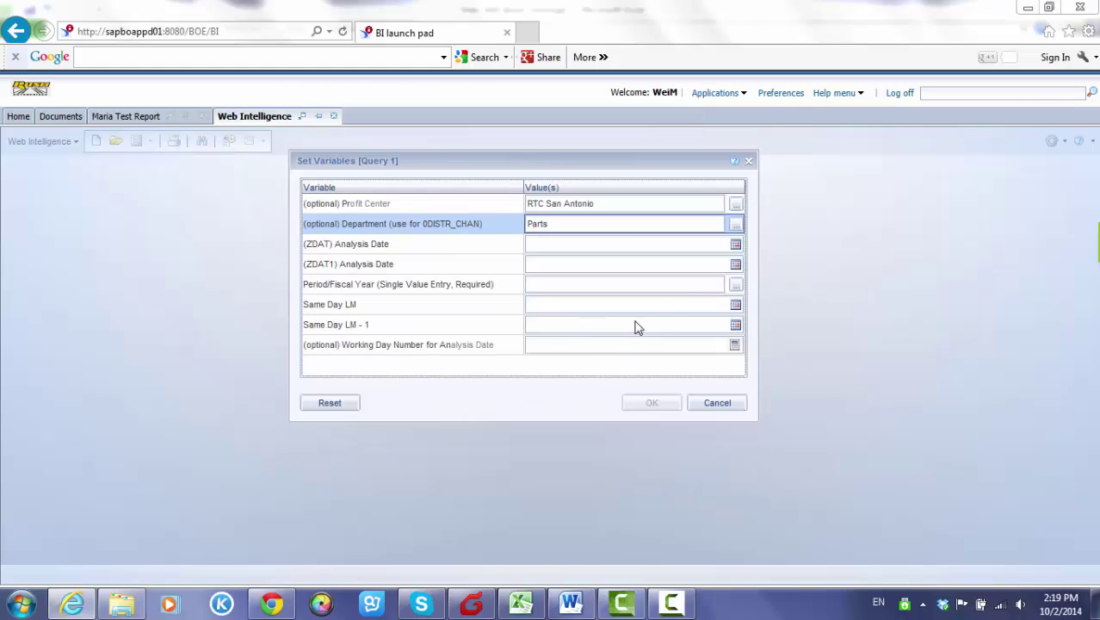
# Set the (ZDAT) Analysis Date variable to 6/11/2014.
pyautogui.click(736, 245)
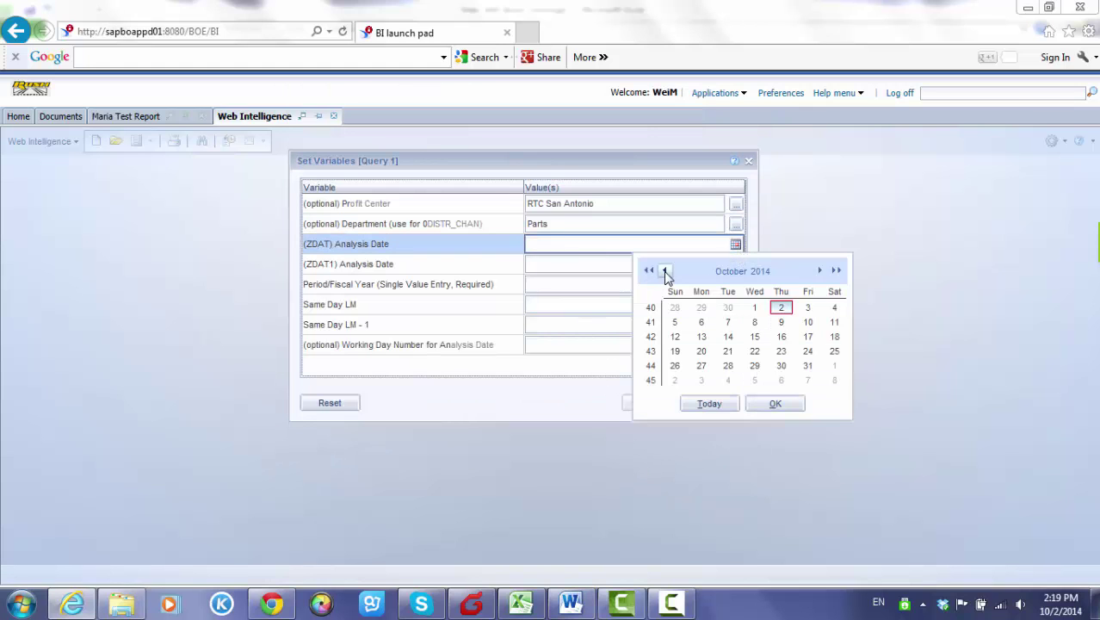
pyautogui.click(664, 271)
pyautogui.click(664, 272)
pyautogui.click(665, 271)
pyautogui.click(665, 271)
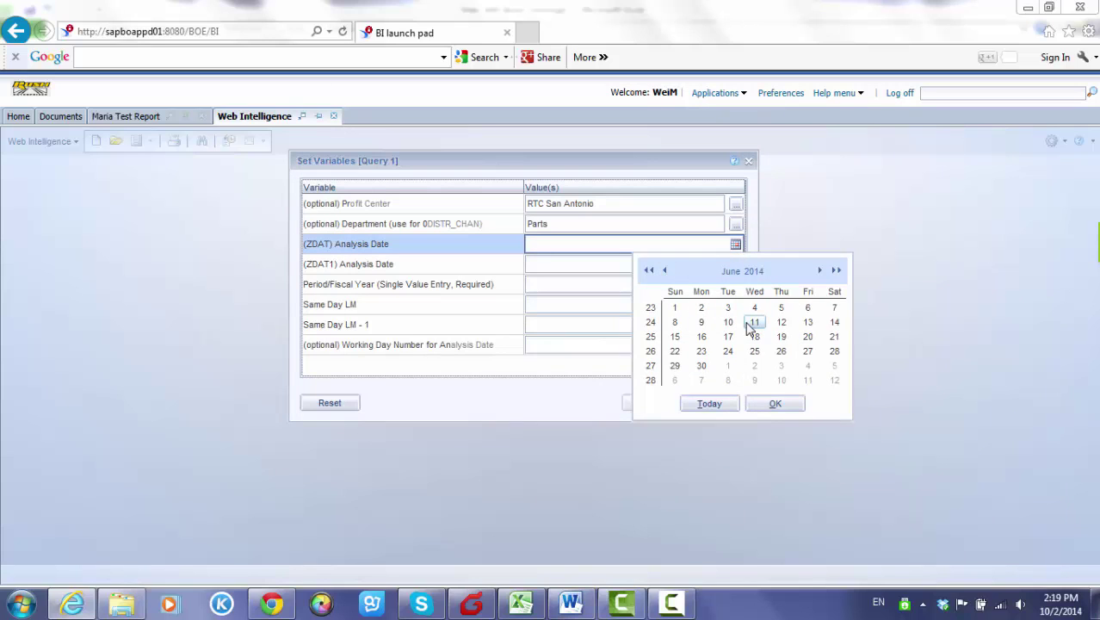
pyautogui.click(748, 323)
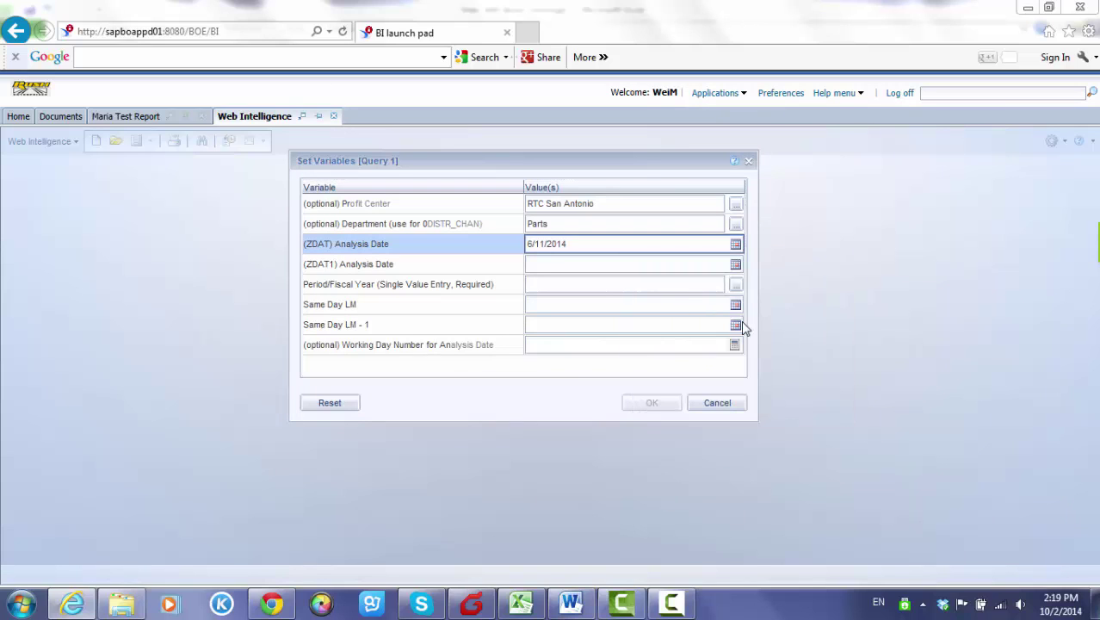
# Set the (ZDAT1) Analysis Date variable to 6/11/2014.
pyautogui.click(737, 265)
pyautogui.click(665, 292)
pyautogui.click(665, 291)
pyautogui.click(665, 291)
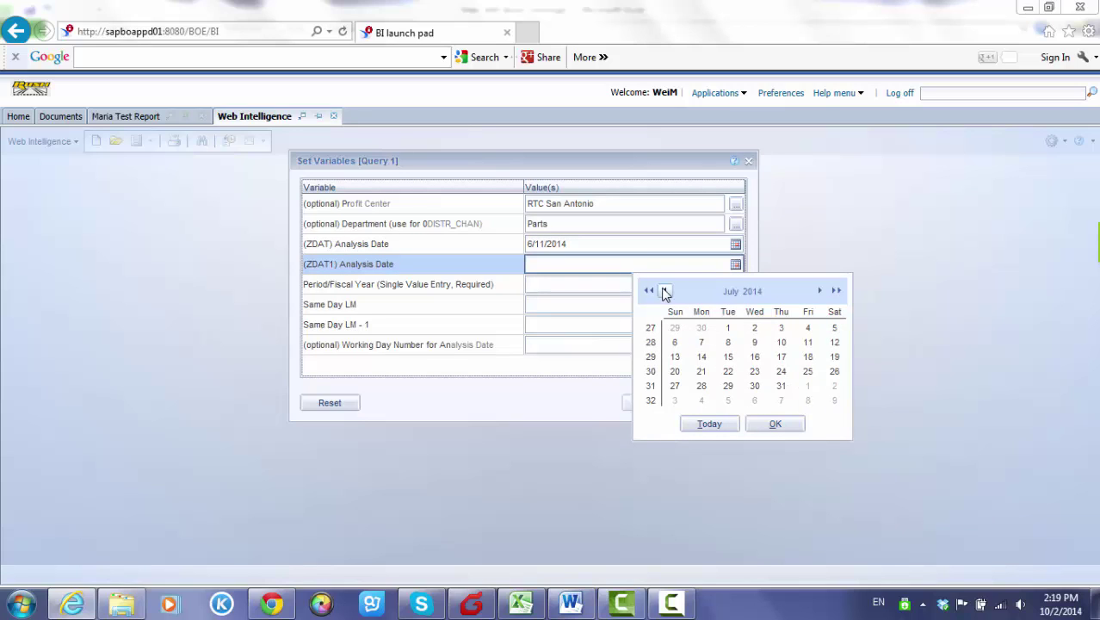
pyautogui.click(665, 291)
pyautogui.click(755, 341)
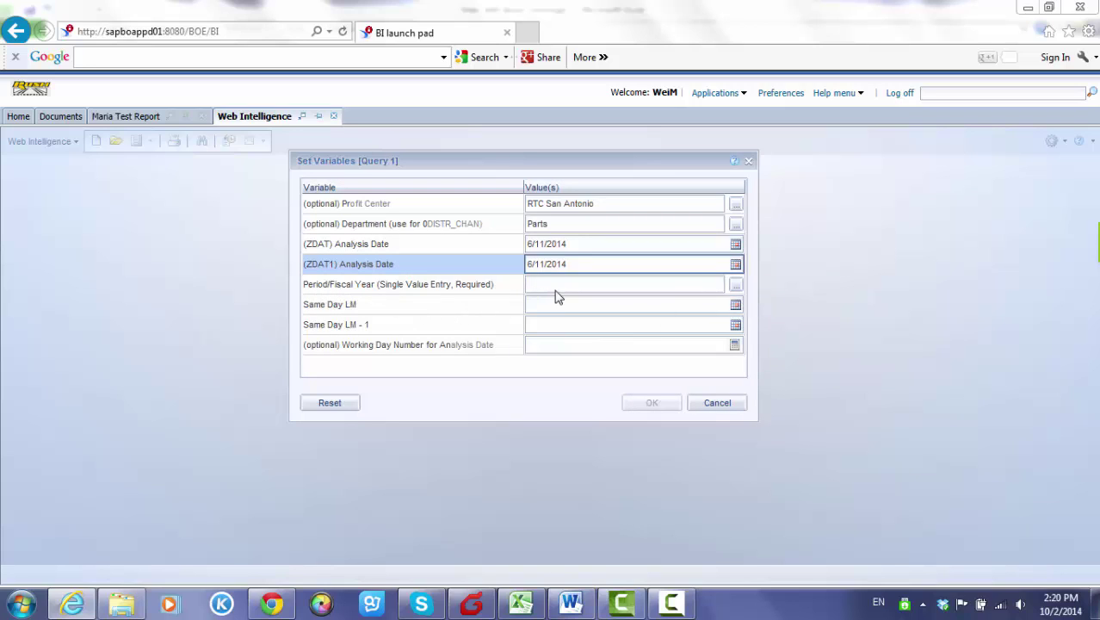
# Refresh the Period/Fiscal Year variable's list of values and set the variable to June 2014.
pyautogui.click(736, 291)
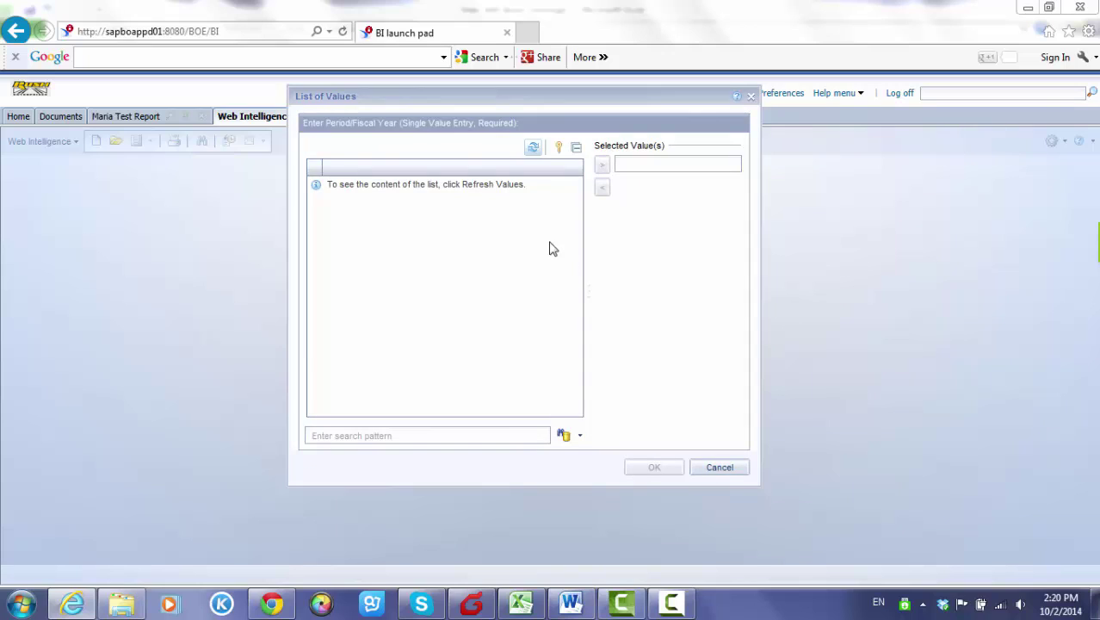
pyautogui.click(533, 149)
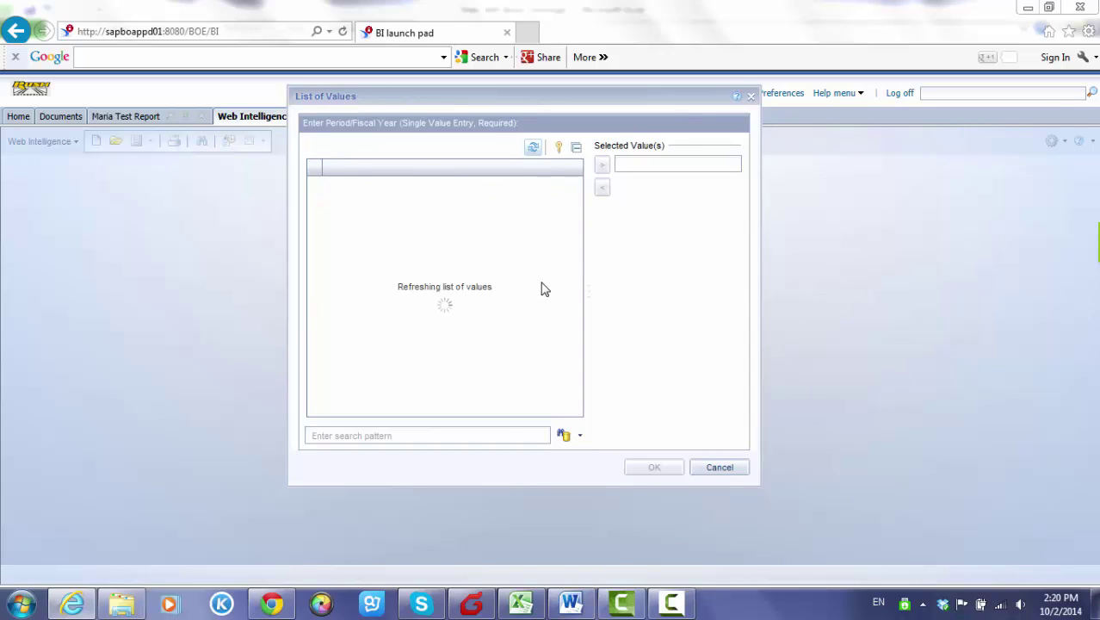
pyautogui.scroll(-8, 543, 289)
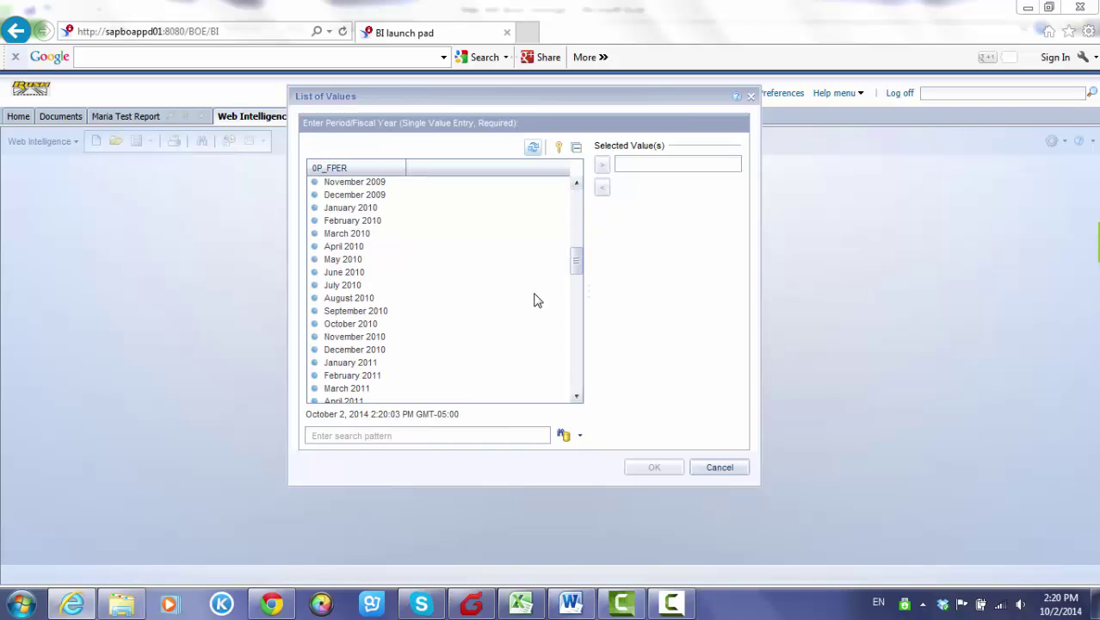
pyautogui.scroll(-6, 535, 301)
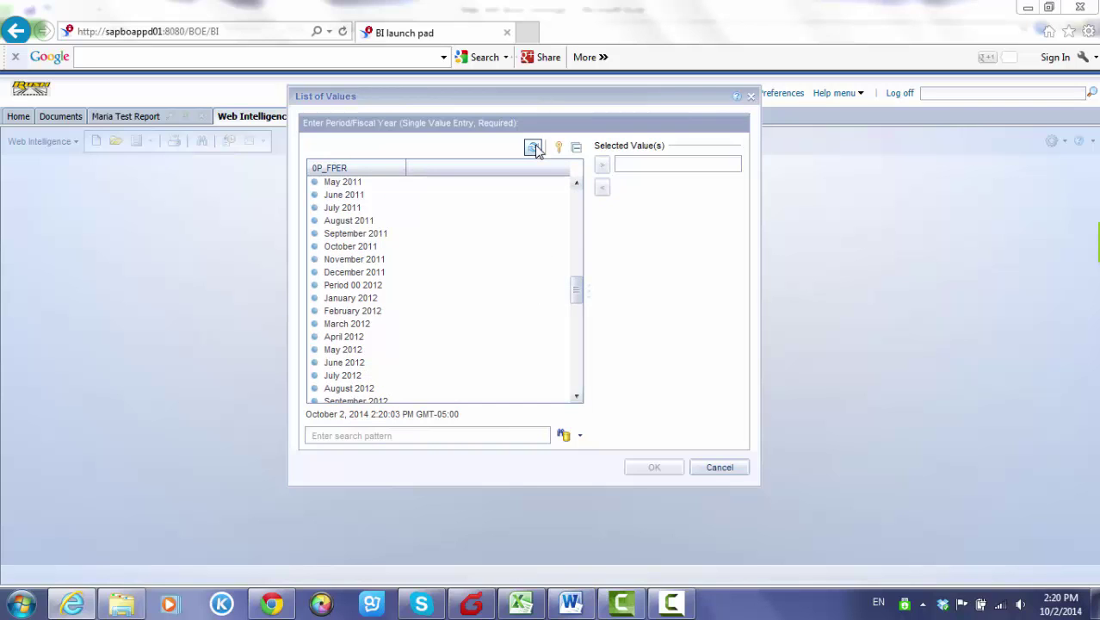
pyautogui.scroll(-9, 538, 281)
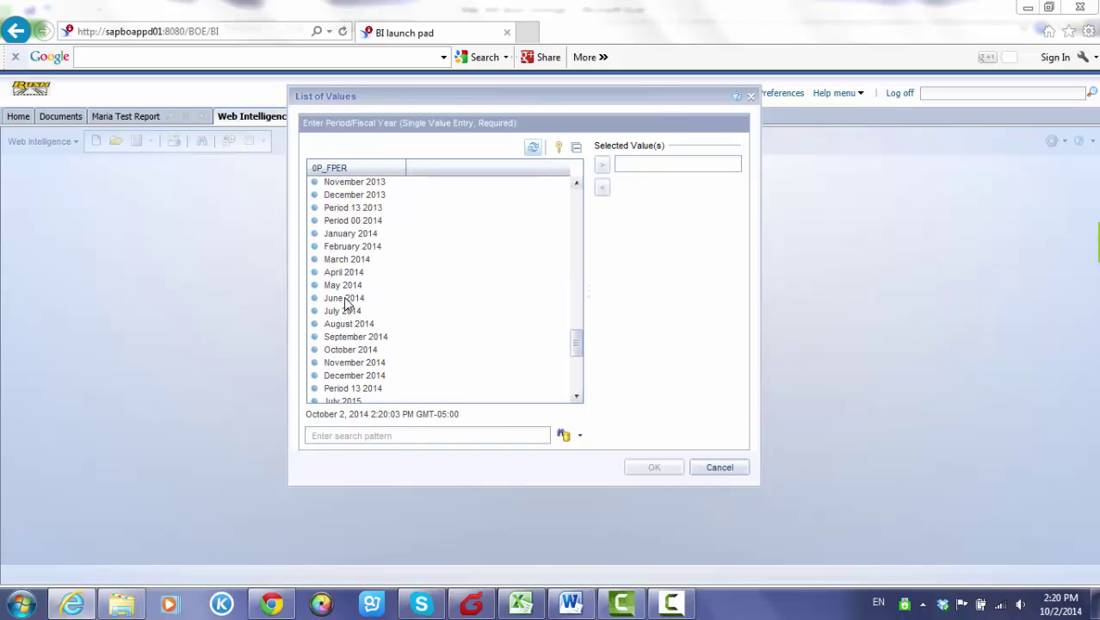
pyautogui.click(346, 298)
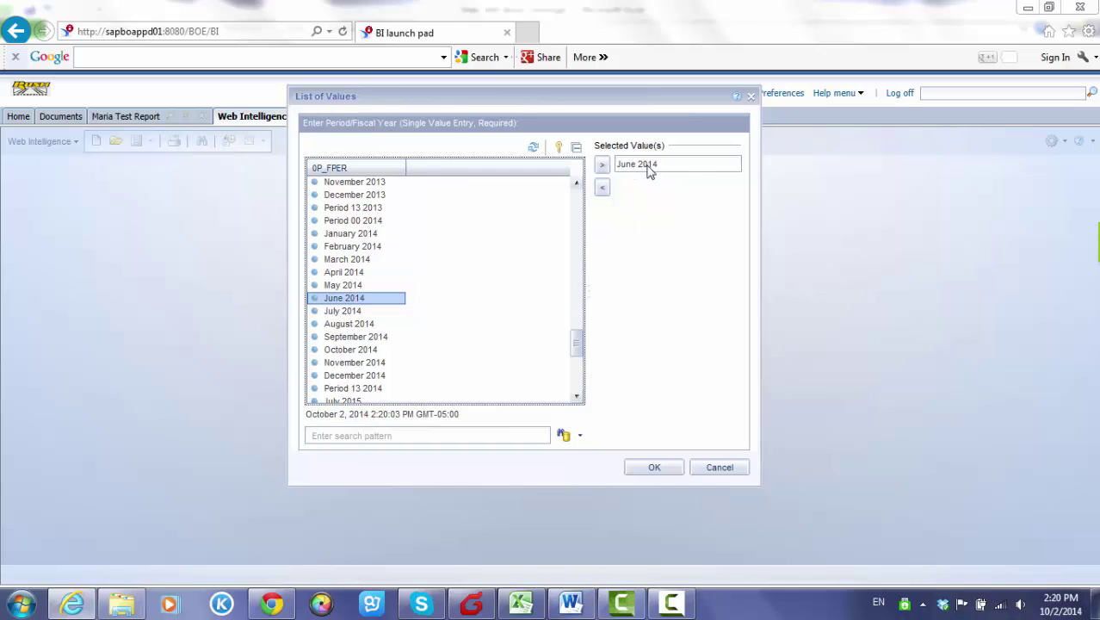
pyautogui.click(664, 467)
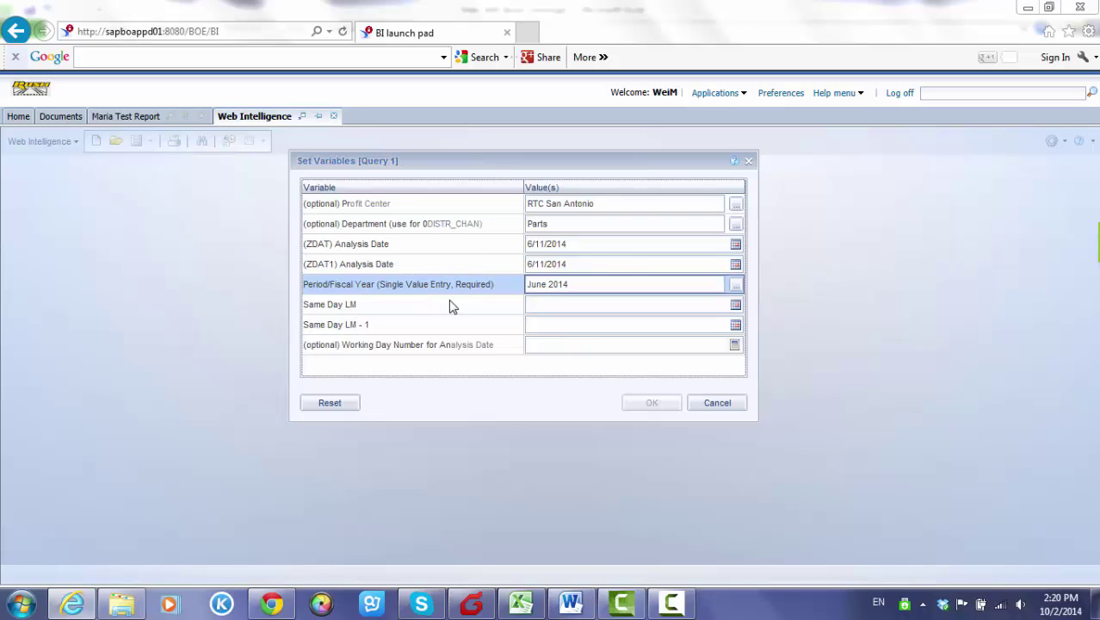
# Set the Same Day LM variable to 5/11/2014.
pyautogui.click(735, 307)
pyautogui.click(664, 331)
pyautogui.click(663, 331)
pyautogui.click(664, 330)
pyautogui.click(663, 331)
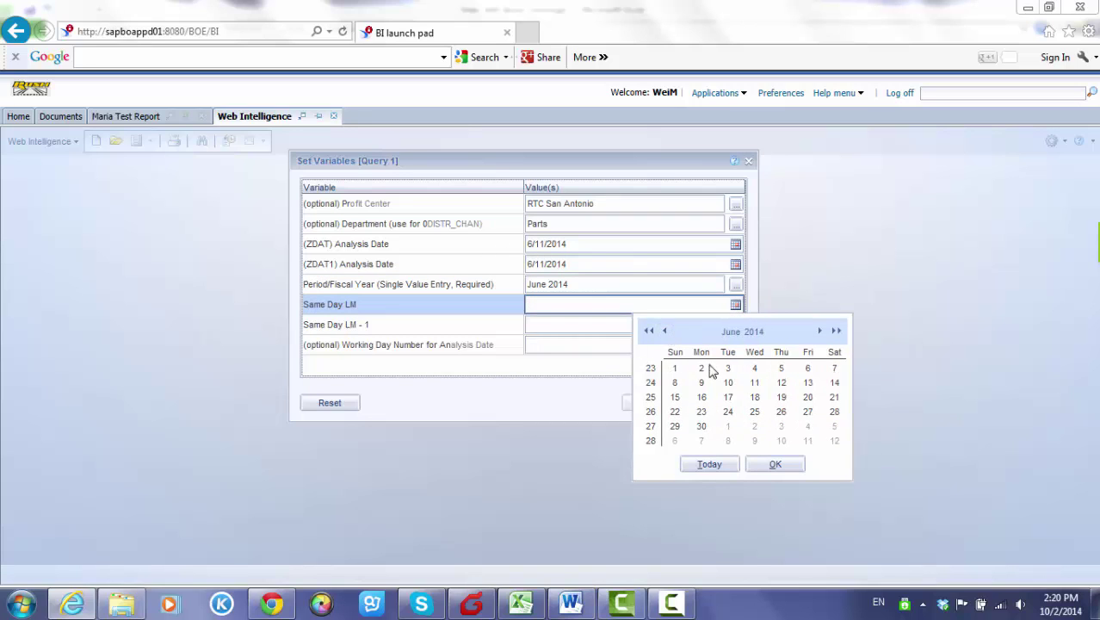
pyautogui.click(664, 331)
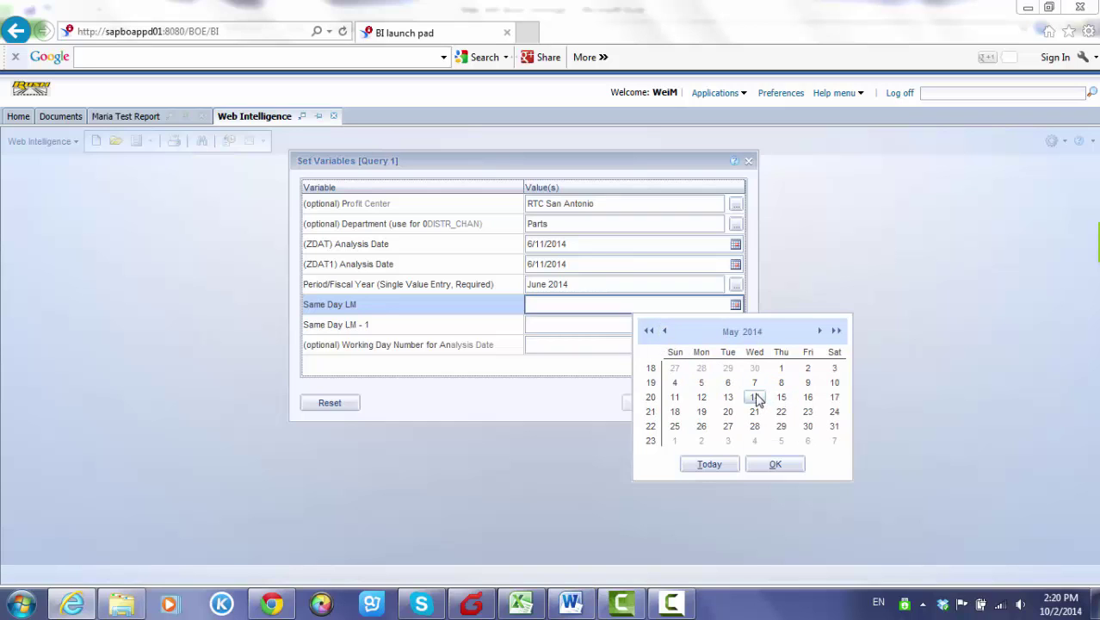
pyautogui.click(676, 399)
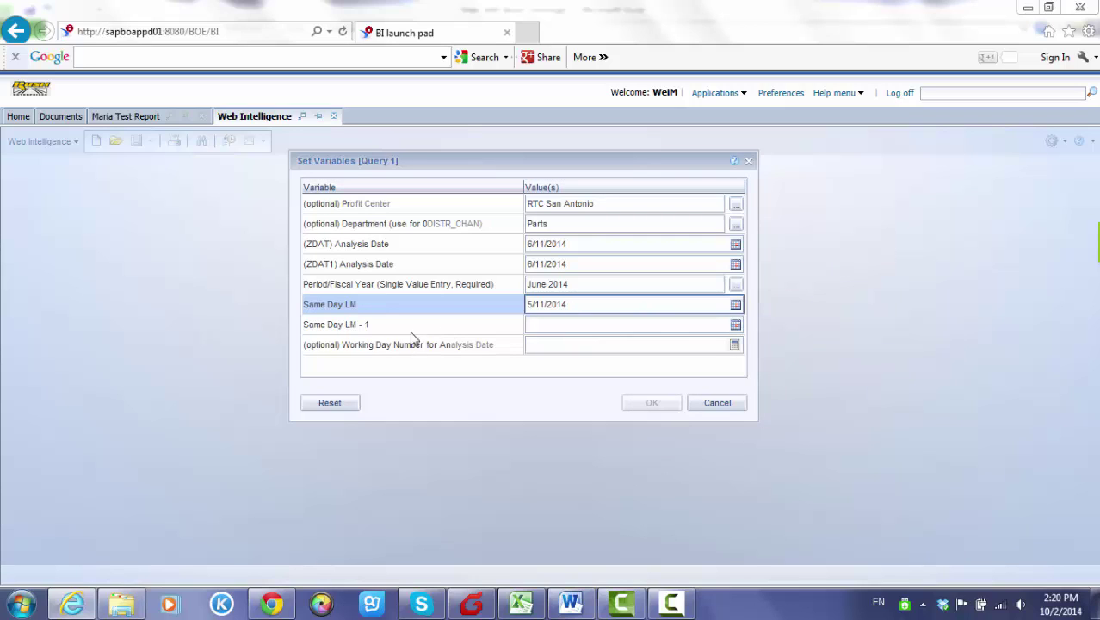
# Set the Same Day LM - 1 variable to 4/11/2014 and confirm the variables for Query 1.
pyautogui.click(735, 326)
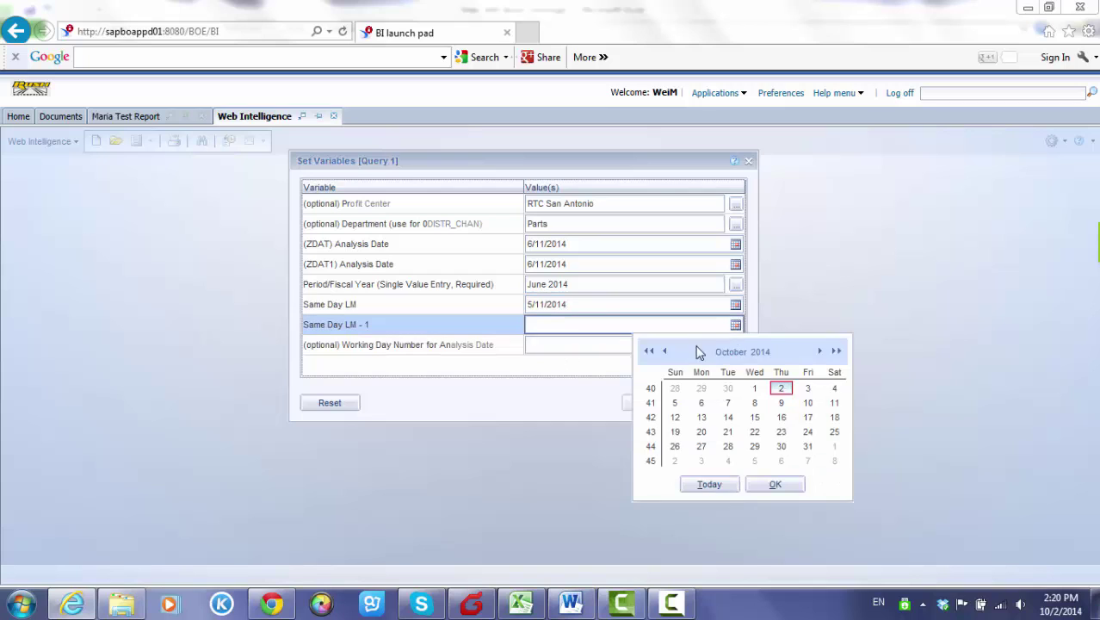
pyautogui.click(666, 352)
pyautogui.click(666, 351)
pyautogui.click(666, 351)
pyautogui.click(666, 351)
pyautogui.click(666, 351)
pyautogui.click(666, 352)
pyautogui.click(666, 351)
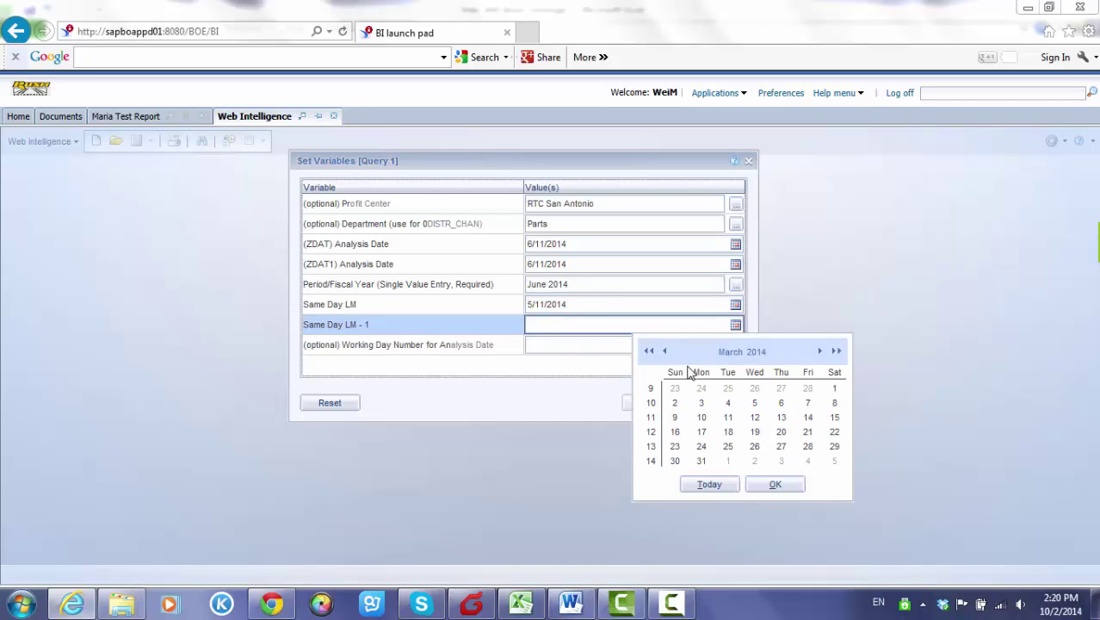
pyautogui.click(821, 351)
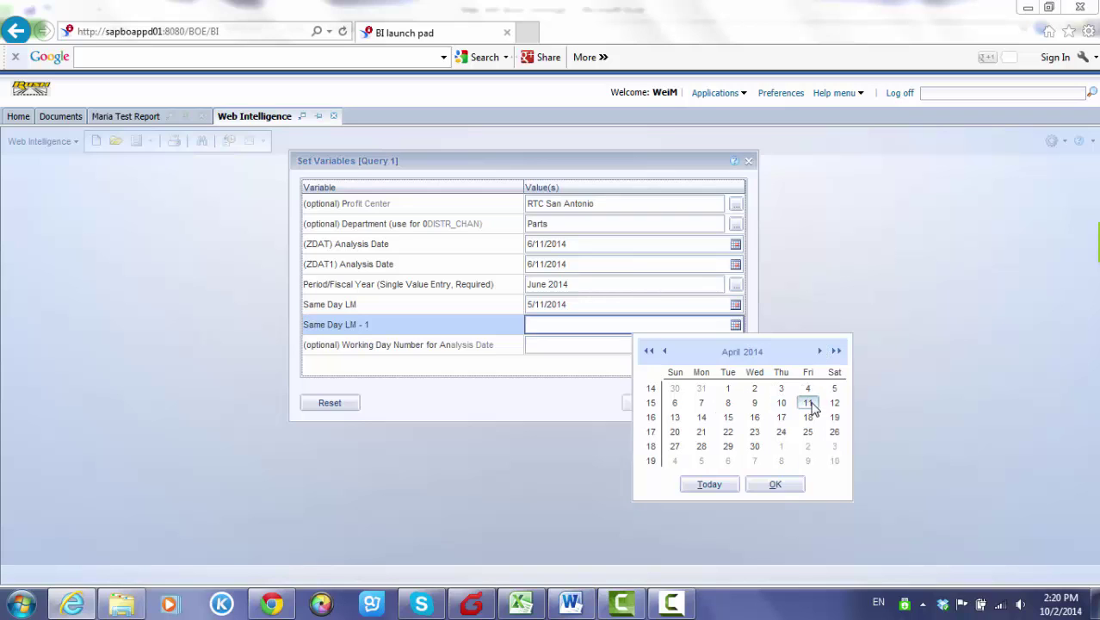
pyautogui.click(777, 486)
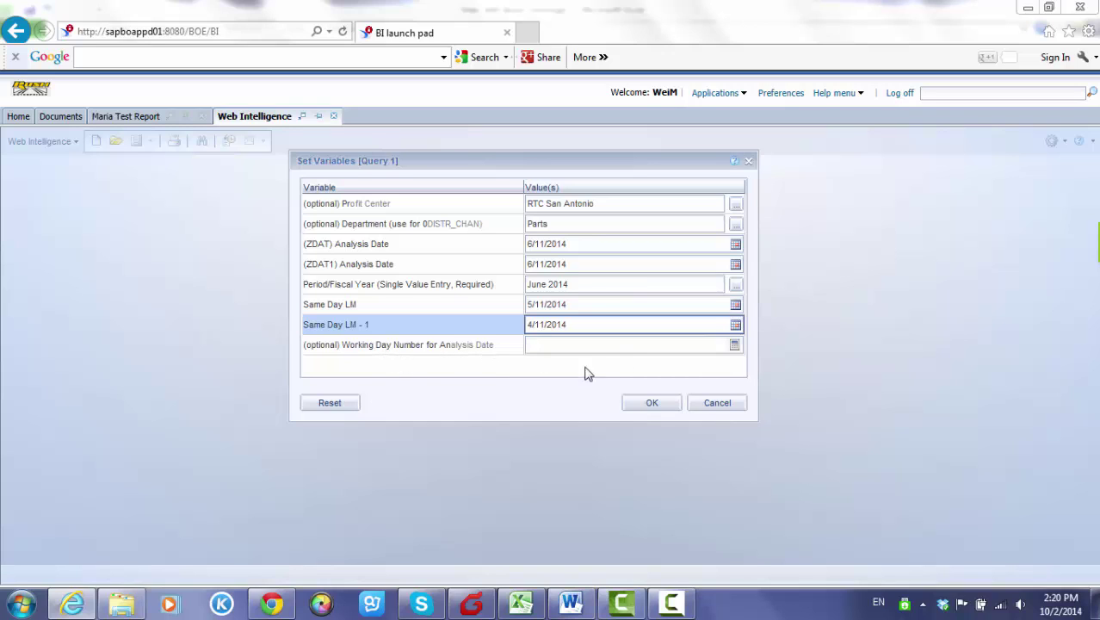
pyautogui.click(651, 403)
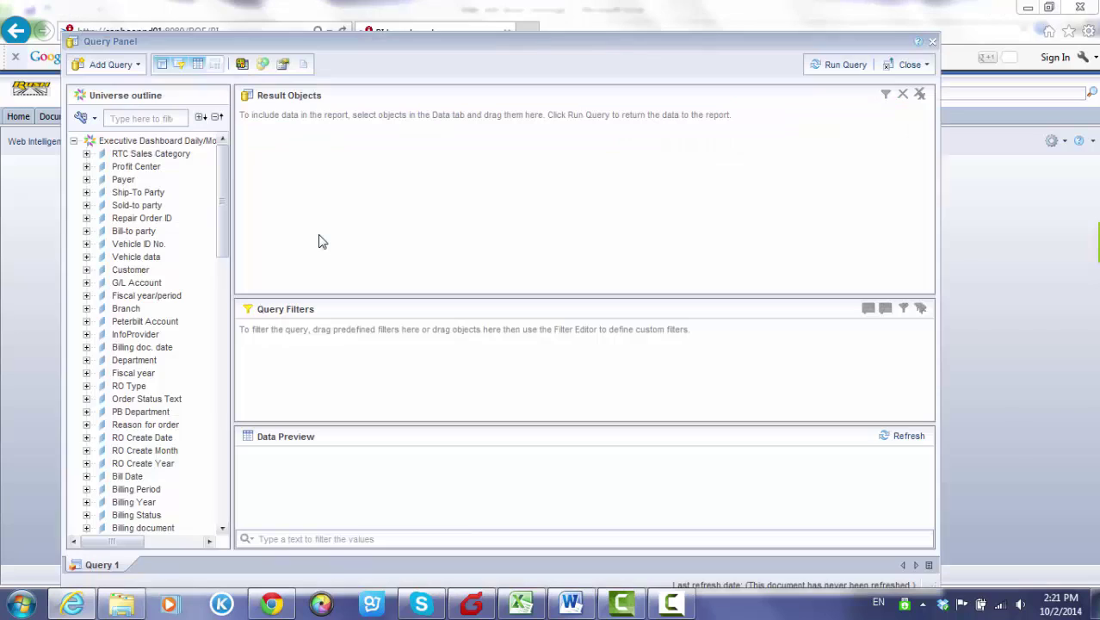
# Examine the query's dimensions and measures in the universe outline, the source types for adding a query, and the pane display toggles.
pyautogui.moveTo(219, 225); pyautogui.dragTo(217, 199)
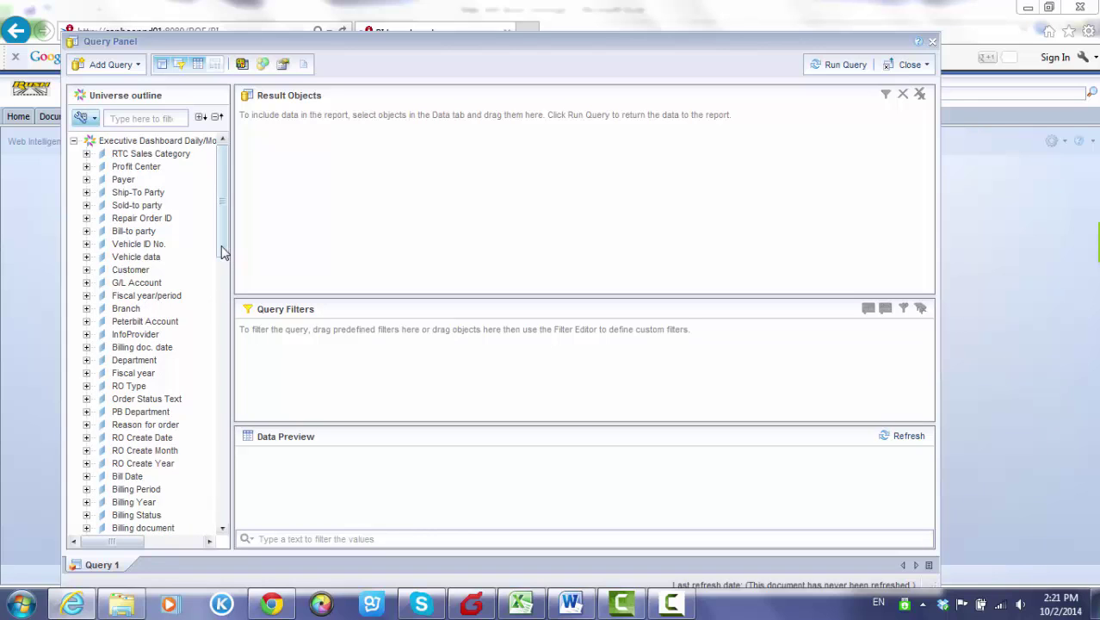
pyautogui.moveTo(223, 249); pyautogui.dragTo(228, 340)
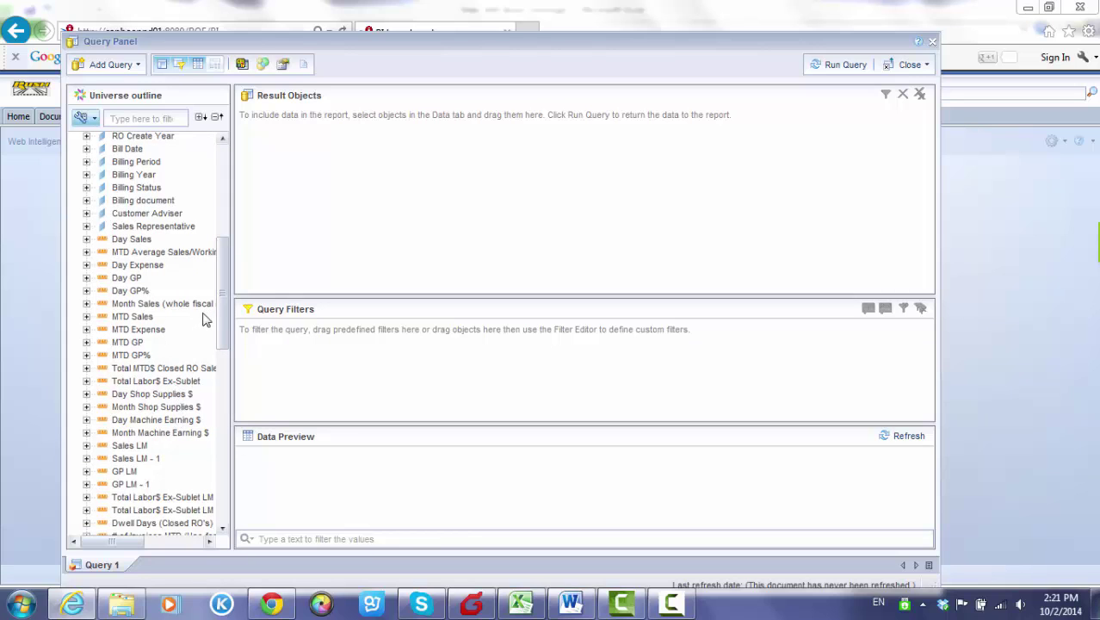
pyautogui.moveTo(226, 294); pyautogui.dragTo(248, 190)
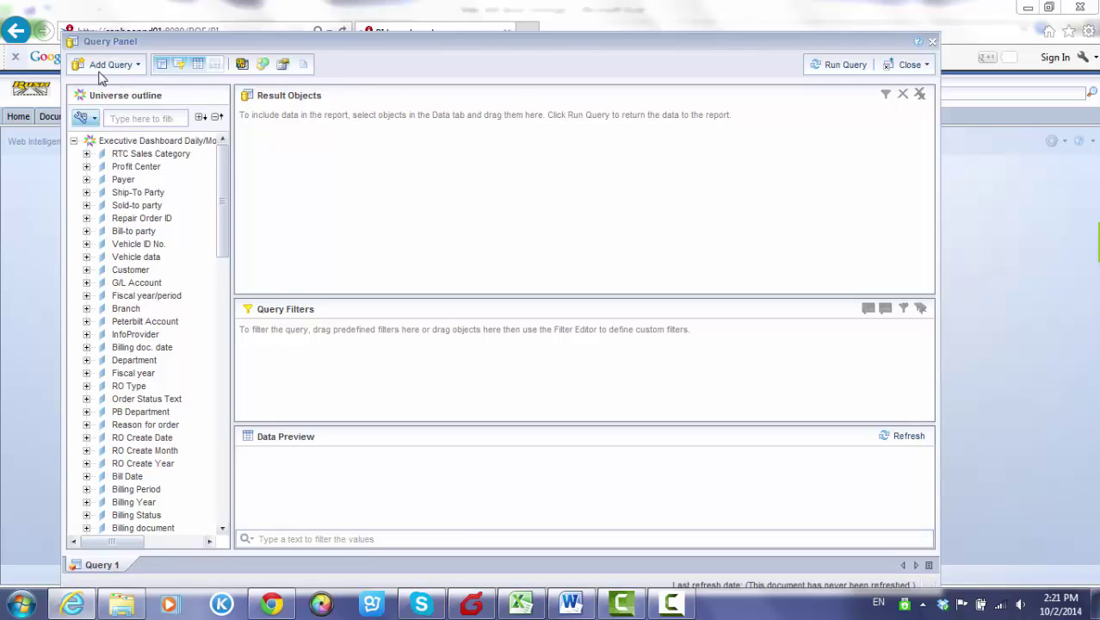
pyautogui.click(125, 67)
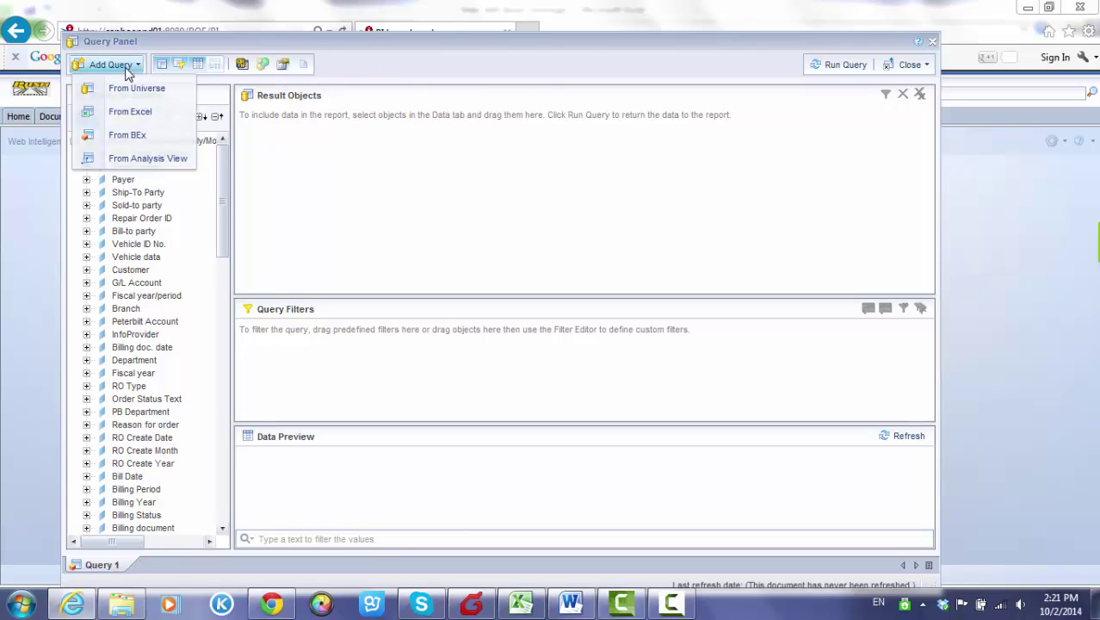
pyautogui.click(125, 67)
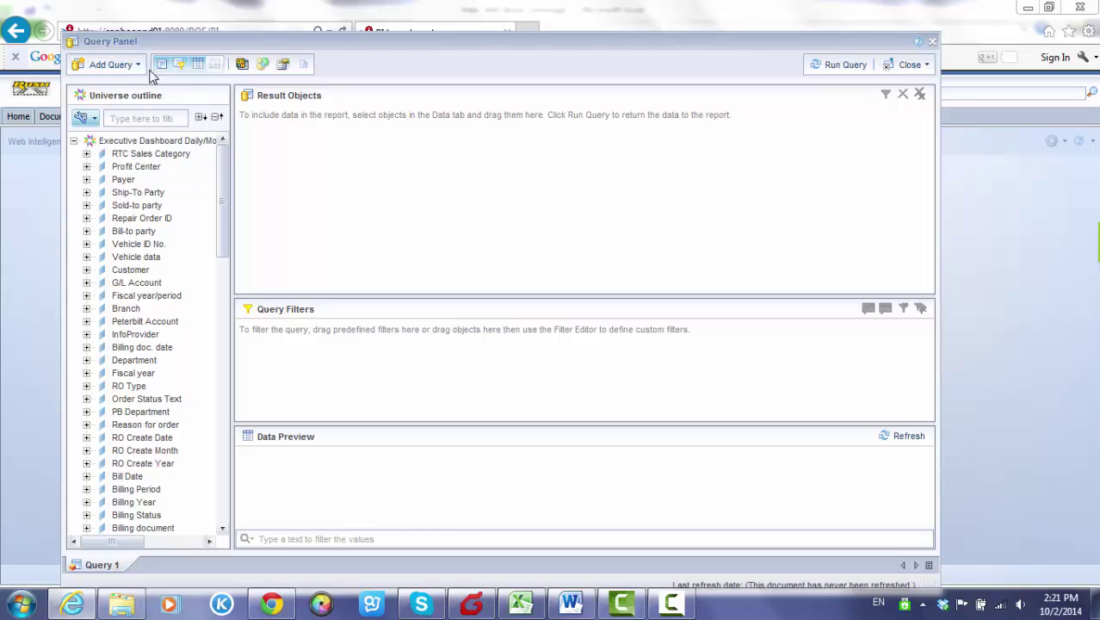
pyautogui.click(179, 66)
pyautogui.click(179, 66)
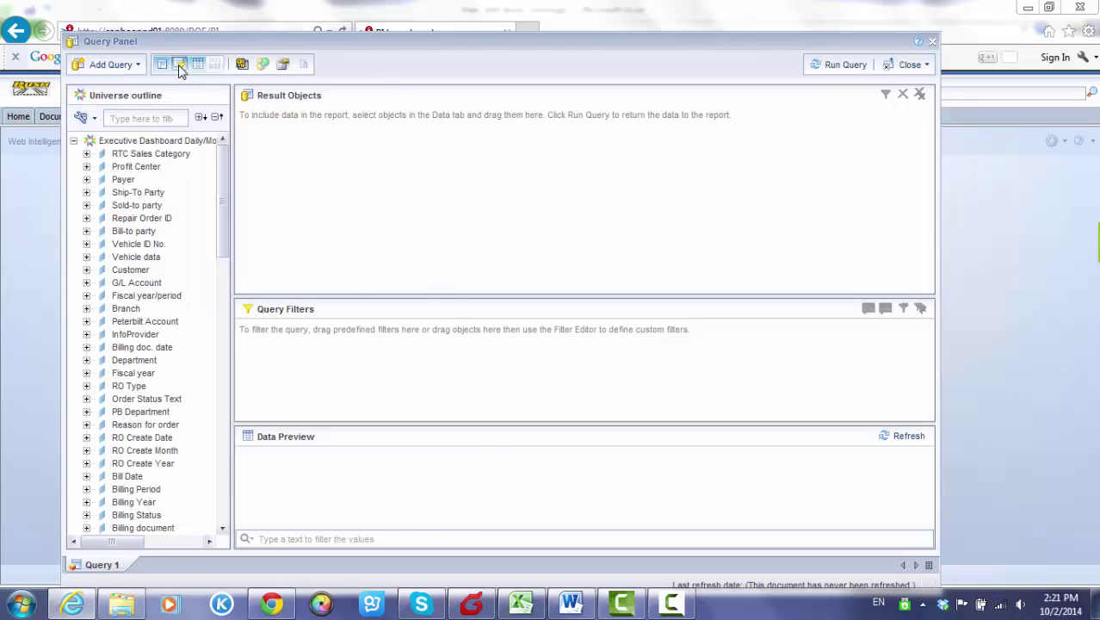
pyautogui.click(197, 66)
pyautogui.click(198, 66)
# Switch to the Excel mockup to check the initial view's sold-to party and MTD columns, and return to Internet Explorer.
pyautogui.click(536, 615)
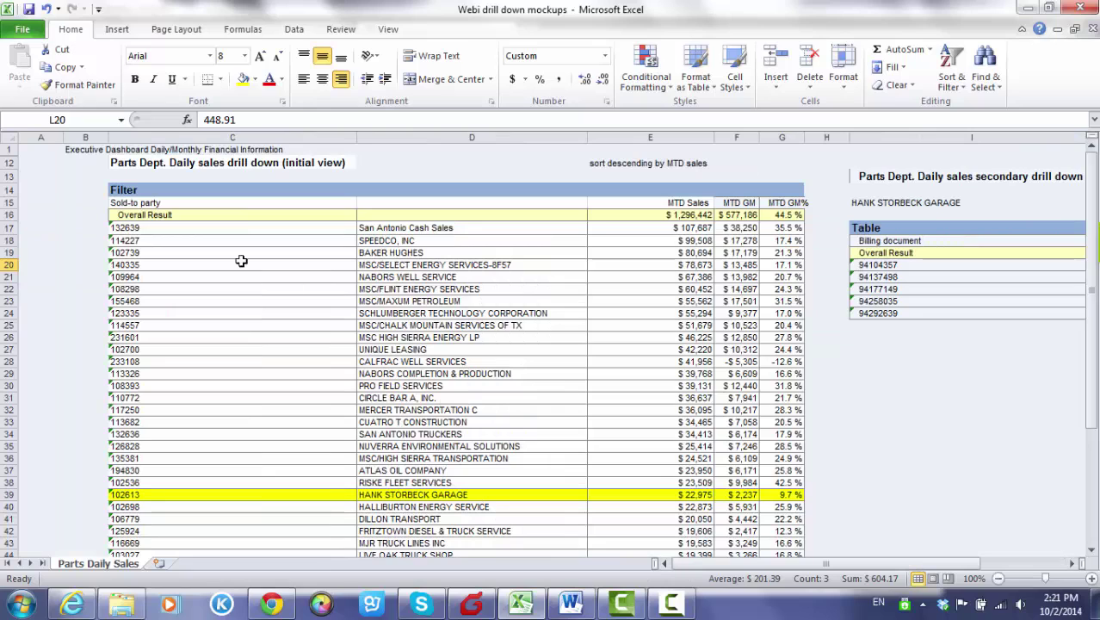
pyautogui.click(170, 202)
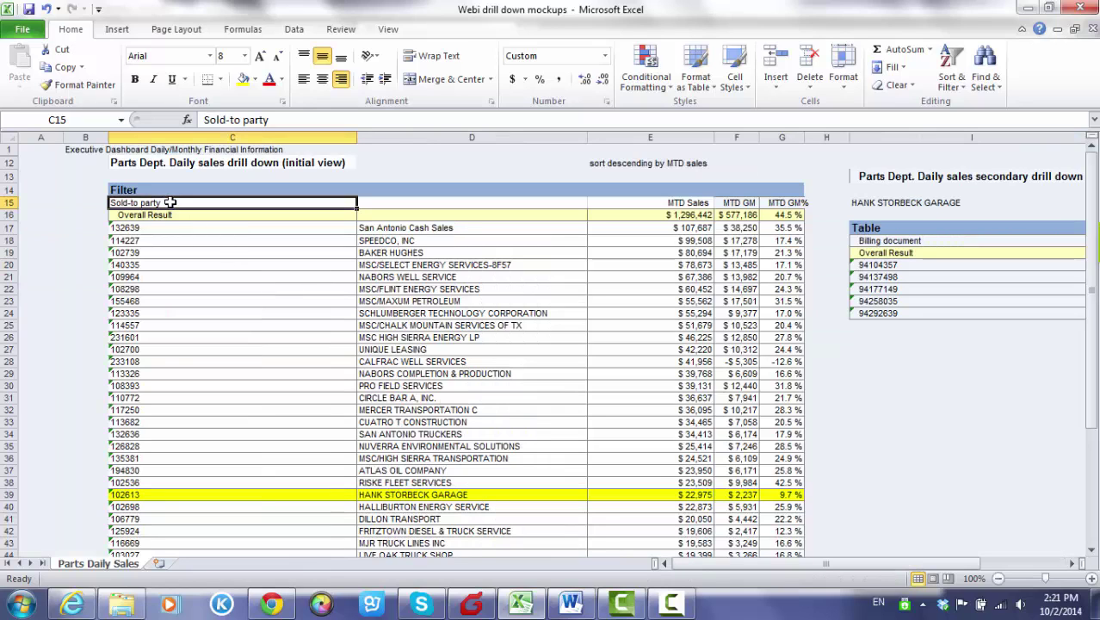
pyautogui.click(211, 228)
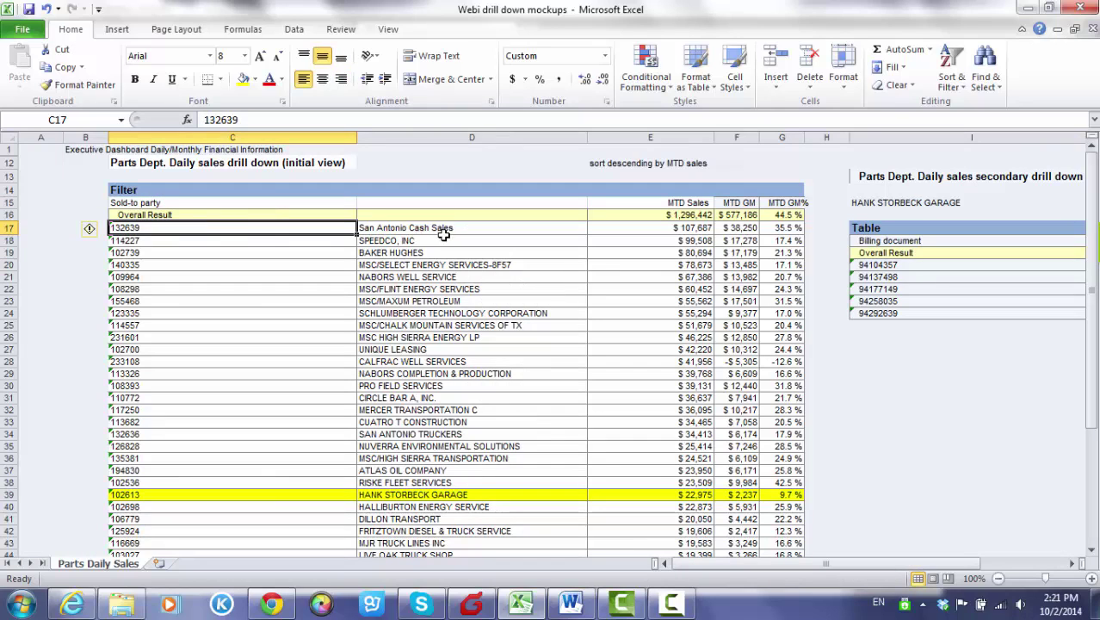
pyautogui.click(477, 242)
pyautogui.click(689, 214)
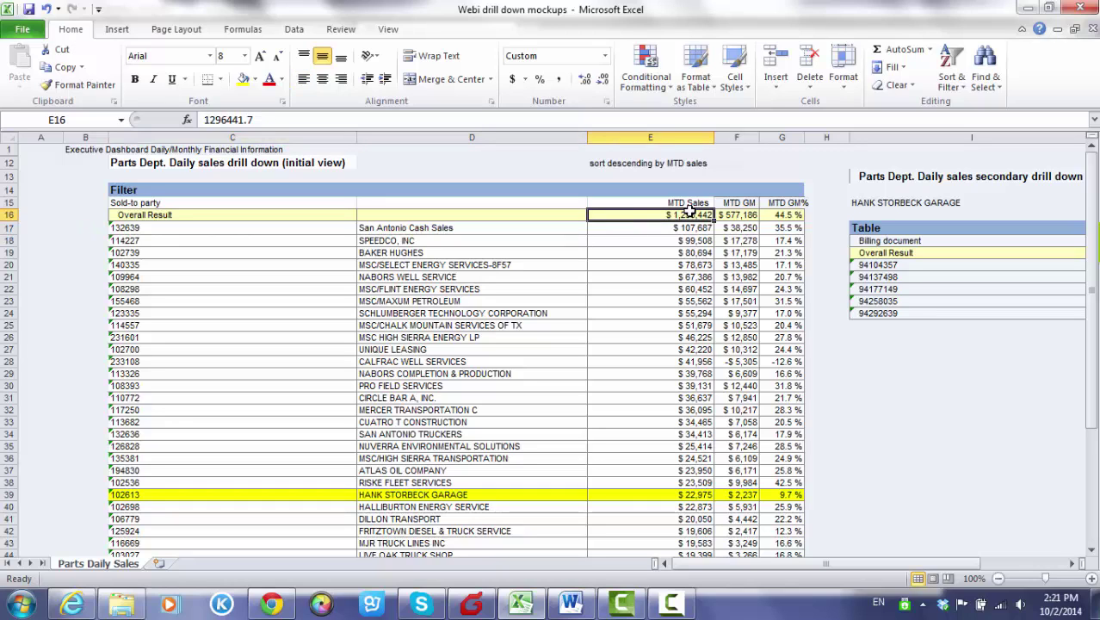
pyautogui.click(748, 204)
pyautogui.click(785, 205)
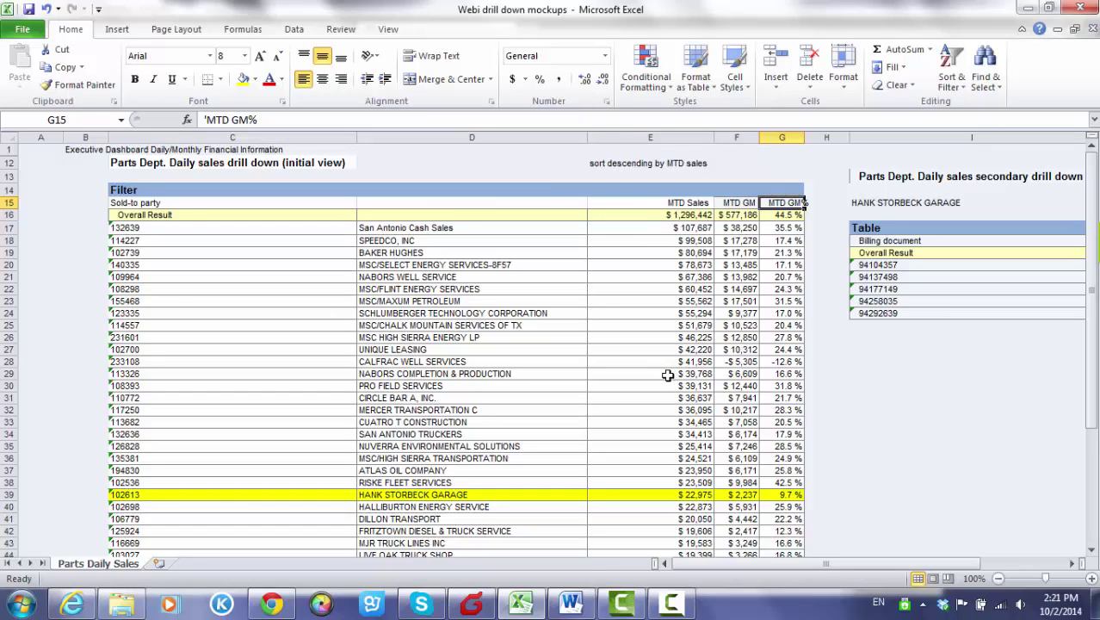
pyautogui.click(72, 602)
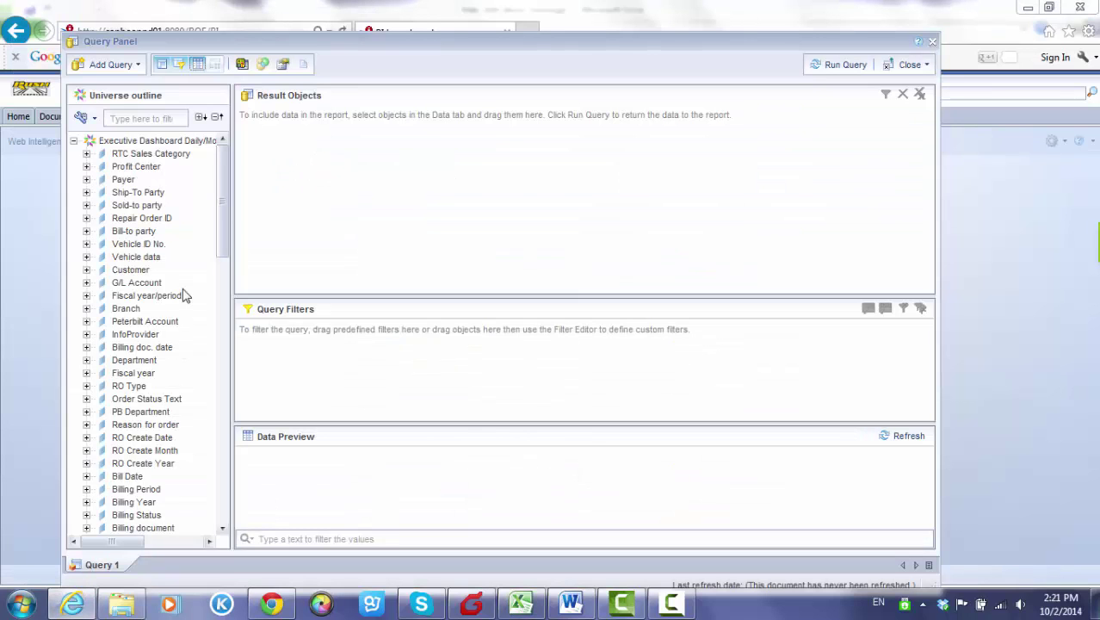
# Expand the Sold-to party dimension and add its Key and Text attributes to the result objects.
pyautogui.moveTo(223, 218)
pyautogui.mouseDown()
pyautogui.moveTo(223, 231)
pyautogui.moveTo(218, 212)
pyautogui.mouseUp()
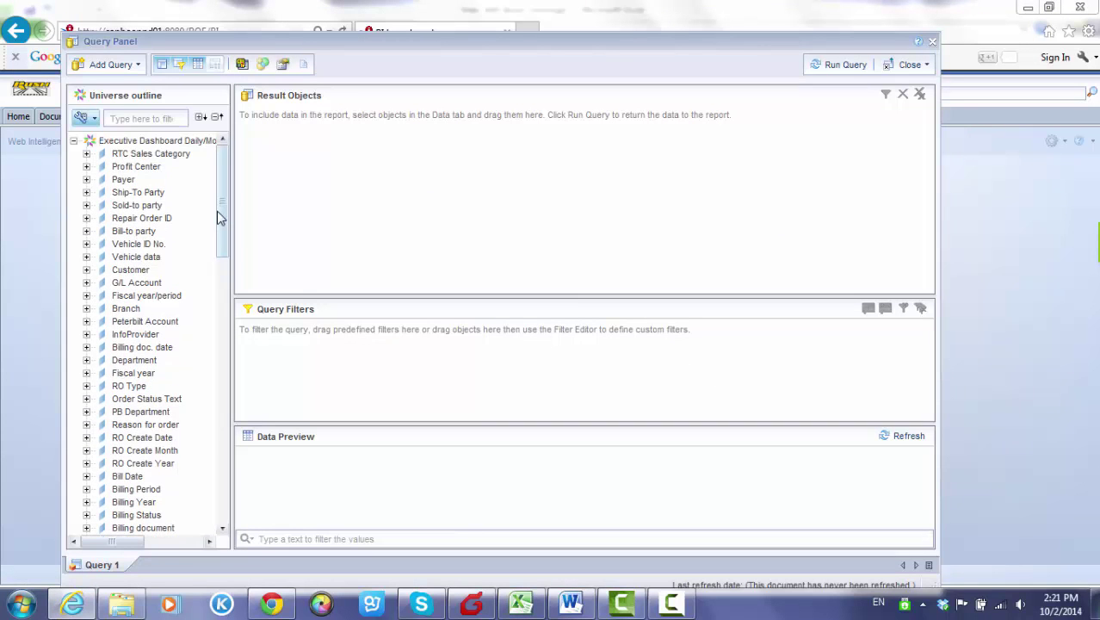
pyautogui.click(86, 205)
pyautogui.scroll(-15, 133, 390)
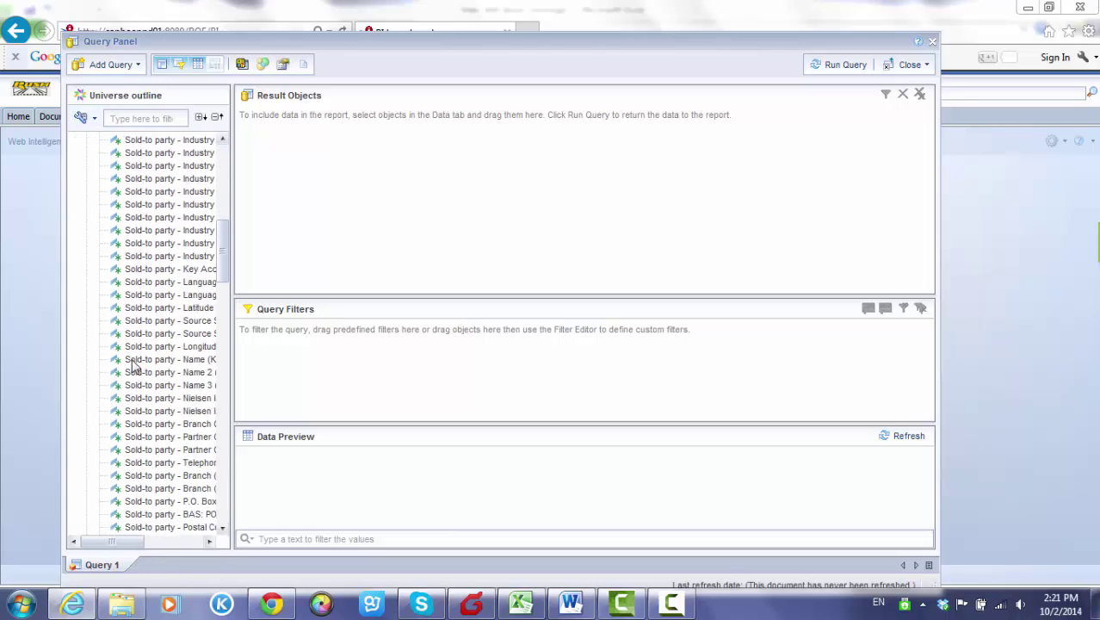
pyautogui.scroll(-4, 133, 390)
pyautogui.doubleClick(182, 376)
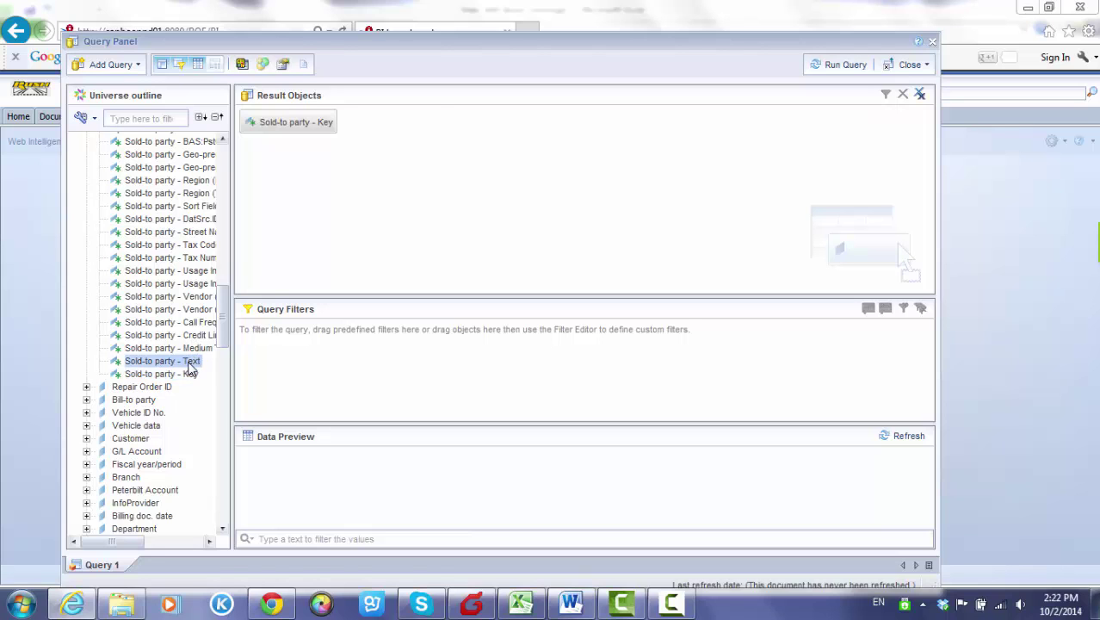
pyautogui.doubleClick(189, 364)
# Filter the universe outline for mtd sales and add the MTD Sales measure to the result objects.
pyautogui.moveTo(220, 344); pyautogui.dragTo(238, 520)
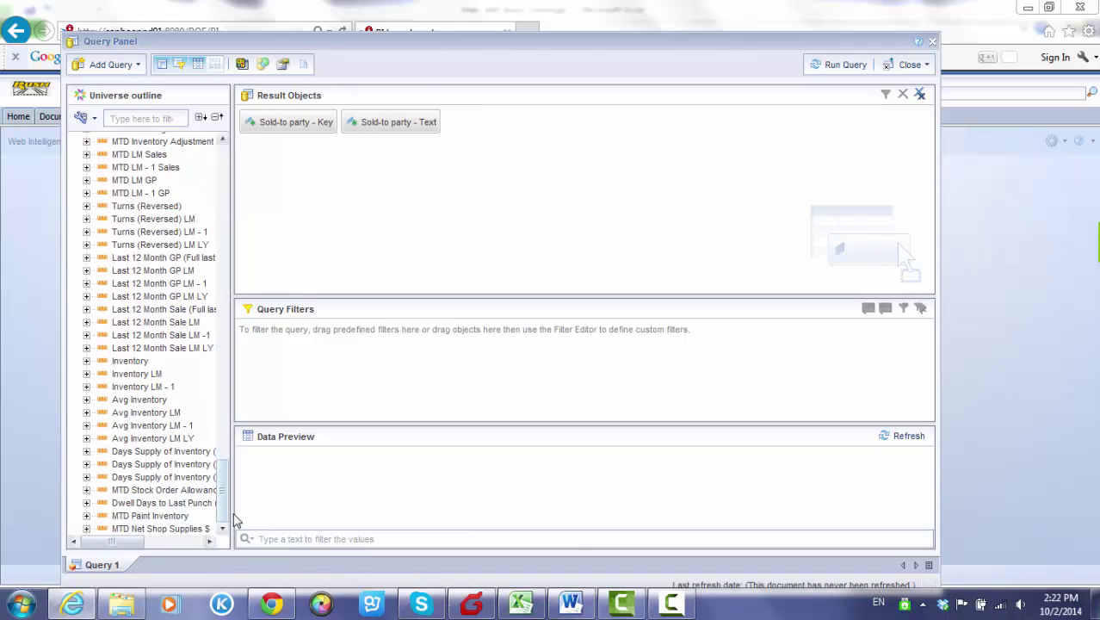
pyautogui.click(156, 122)
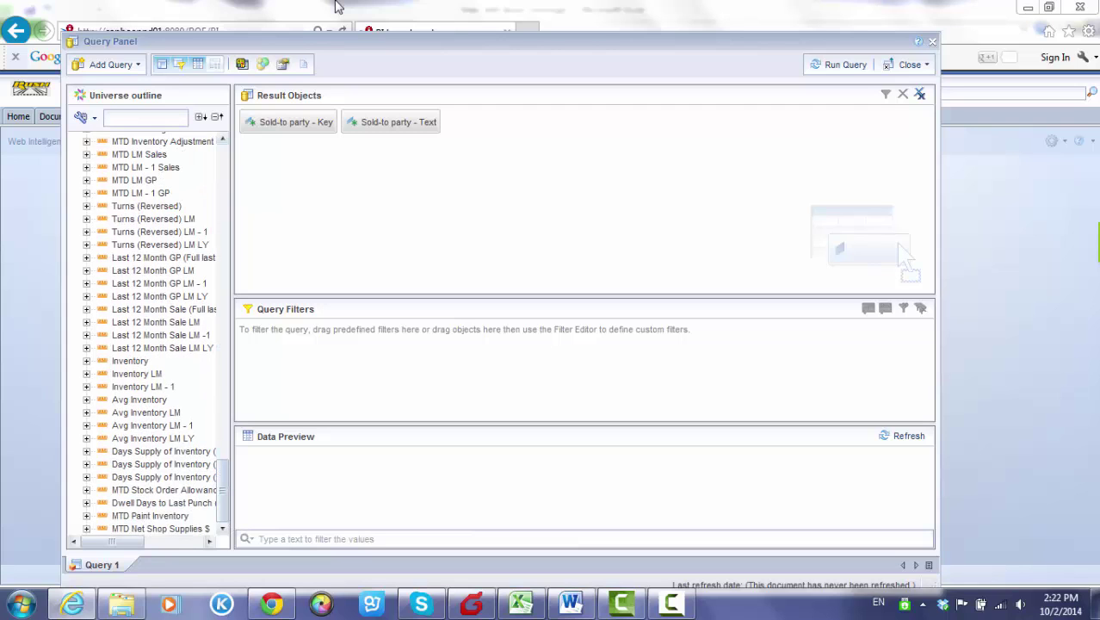
pyautogui.write('mtd sales')
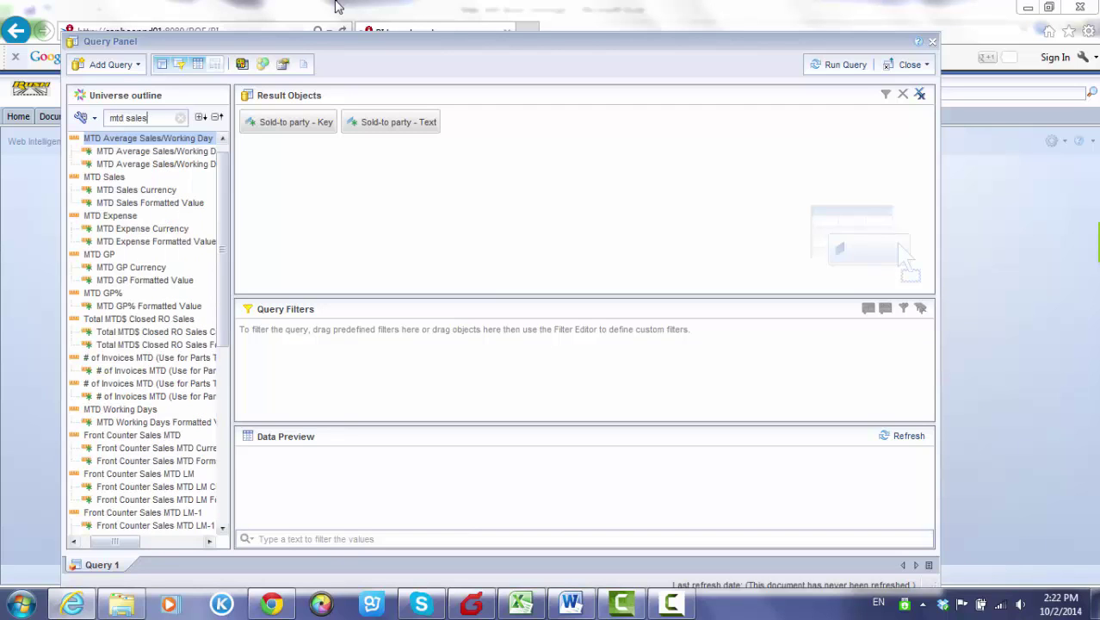
pyautogui.doubleClick(109, 158)
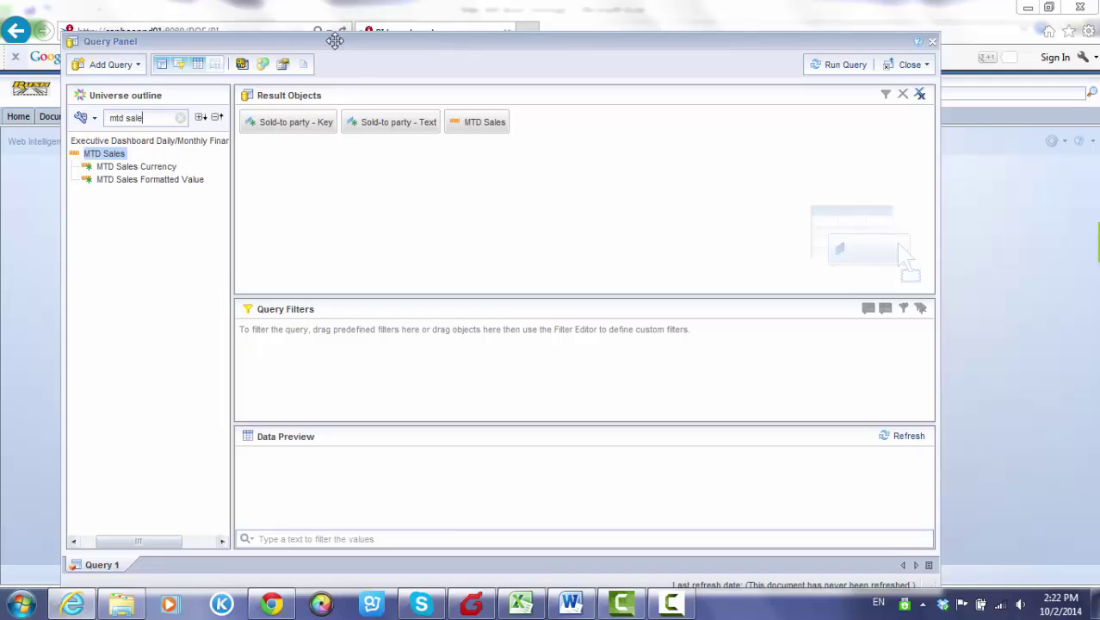
# Filter the universe outline for mtd gp and add the MTD GP and MTD GP% measures to the result objects.
pyautogui.press('BackSpace')
pyautogui.write('gm')
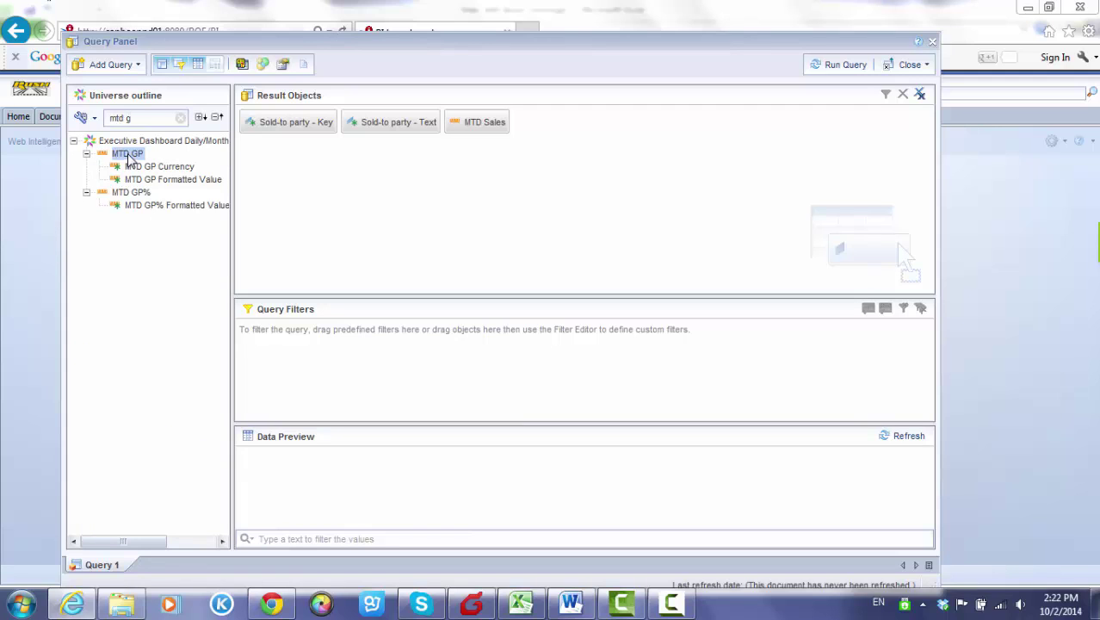
pyautogui.doubleClick(128, 155)
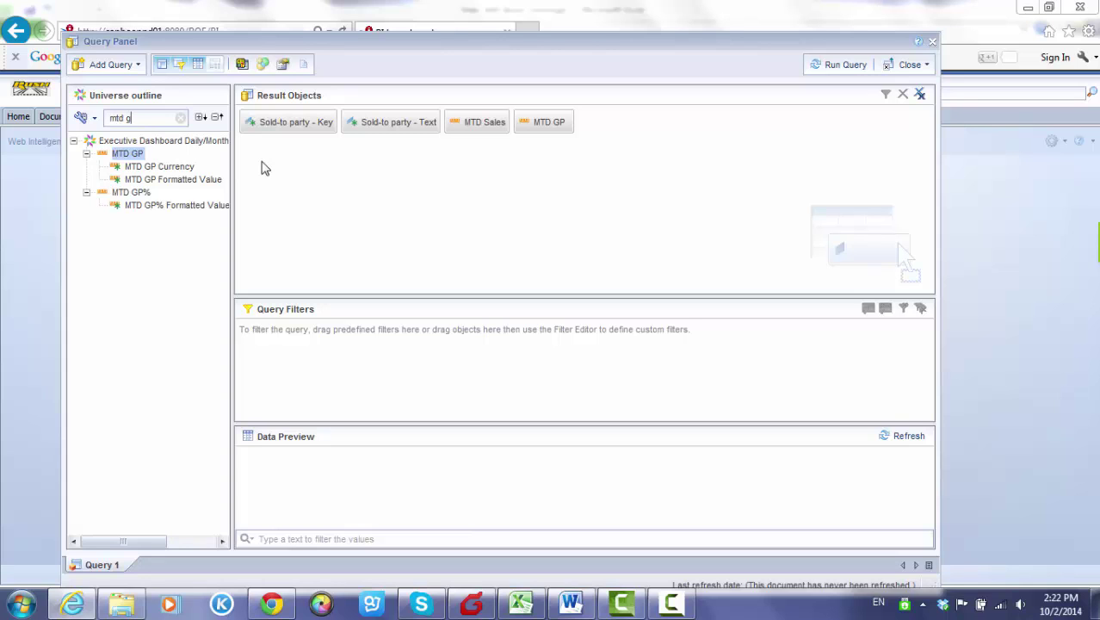
pyautogui.press('BackSpace')
pyautogui.press('BackSpace')
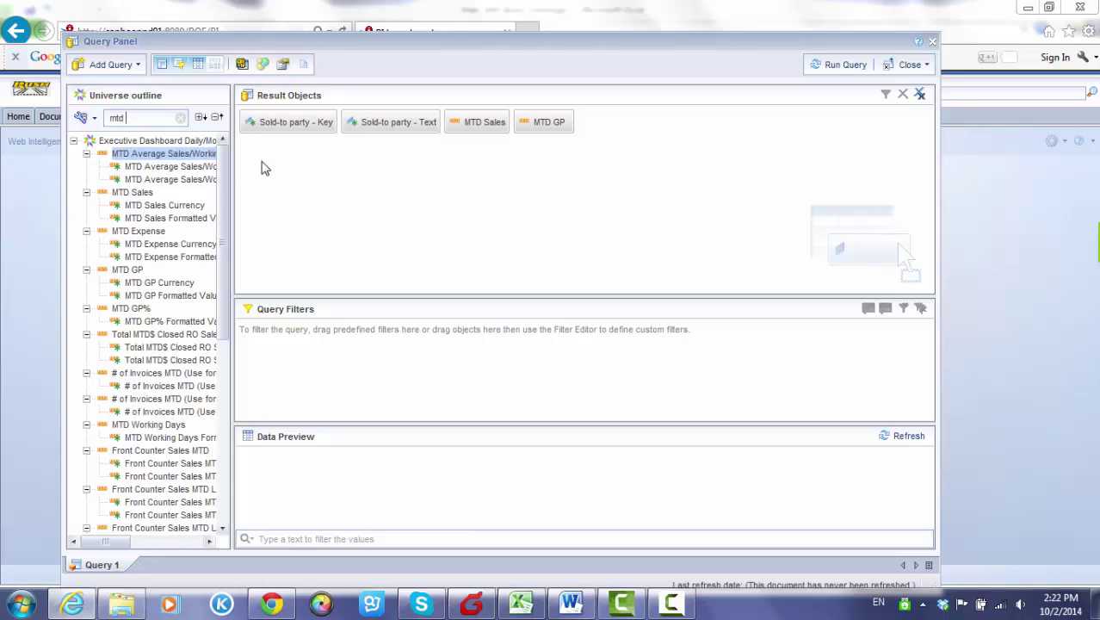
pyautogui.write('gp')
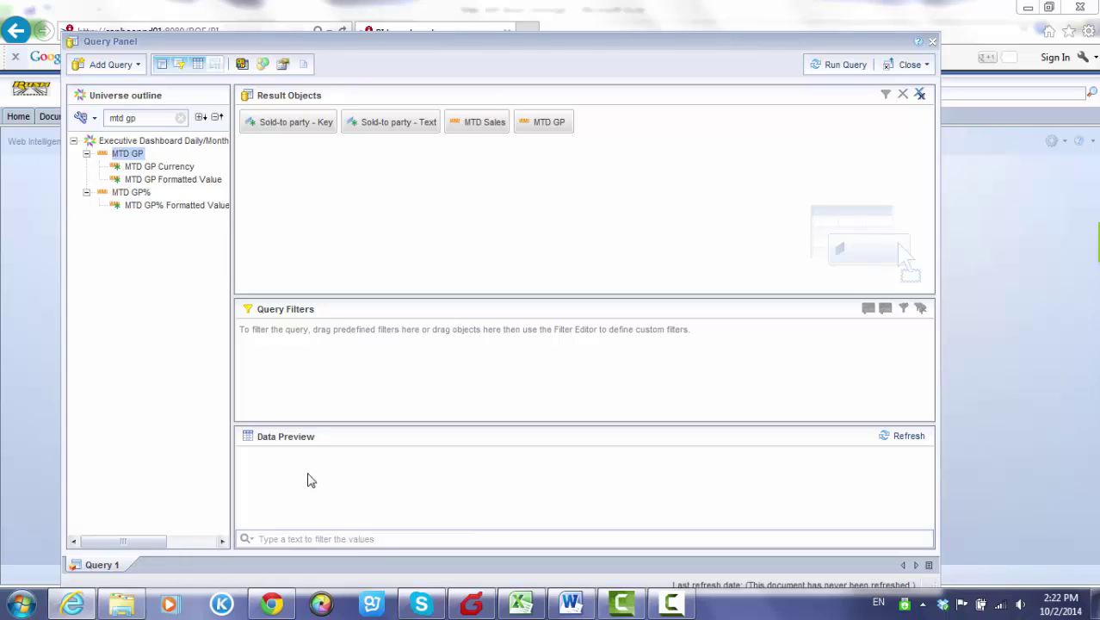
pyautogui.click(145, 192)
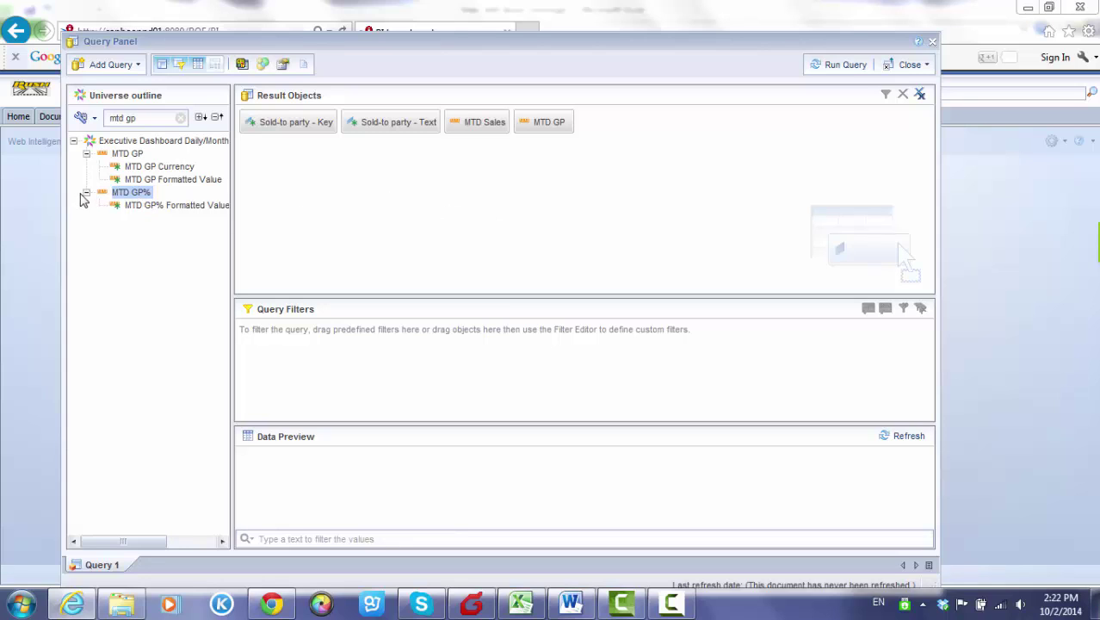
pyautogui.click(86, 192)
pyautogui.moveTo(127, 199); pyautogui.dragTo(633, 163)
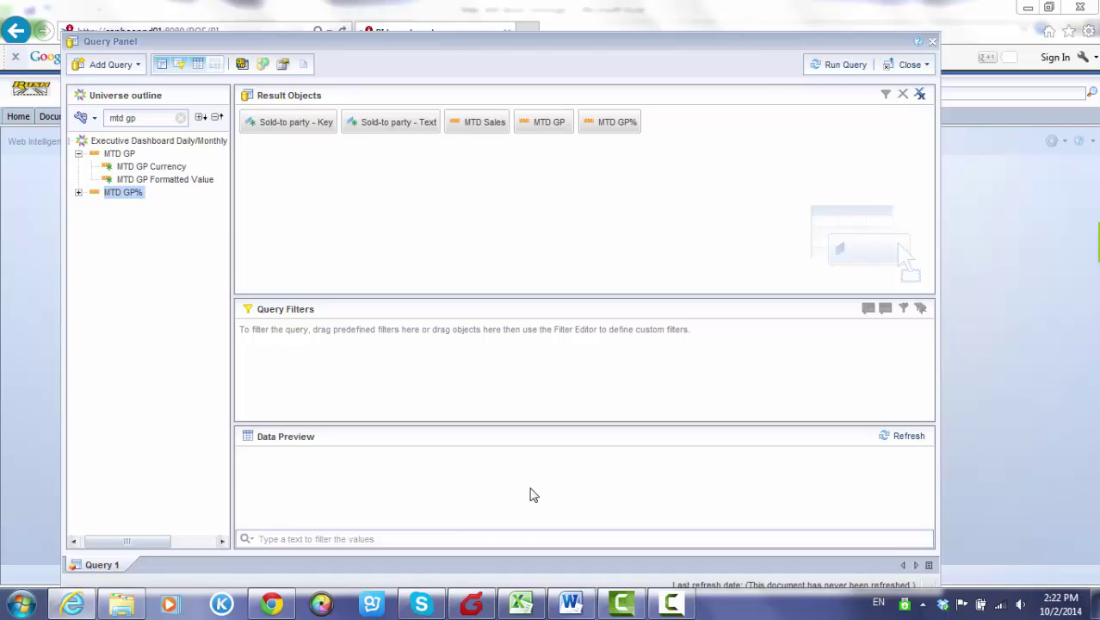
# Check the secondary drill-down columns in the Excel mockup and return to the query panel in Internet Explorer.
pyautogui.click(521, 602)
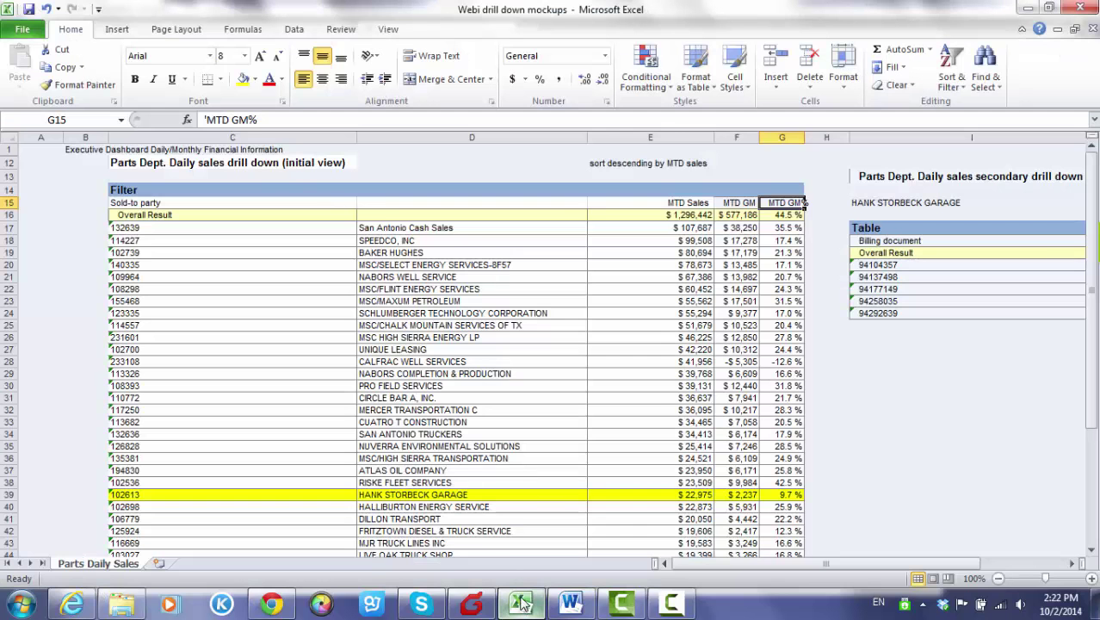
pyautogui.moveTo(835, 565); pyautogui.dragTo(985, 562)
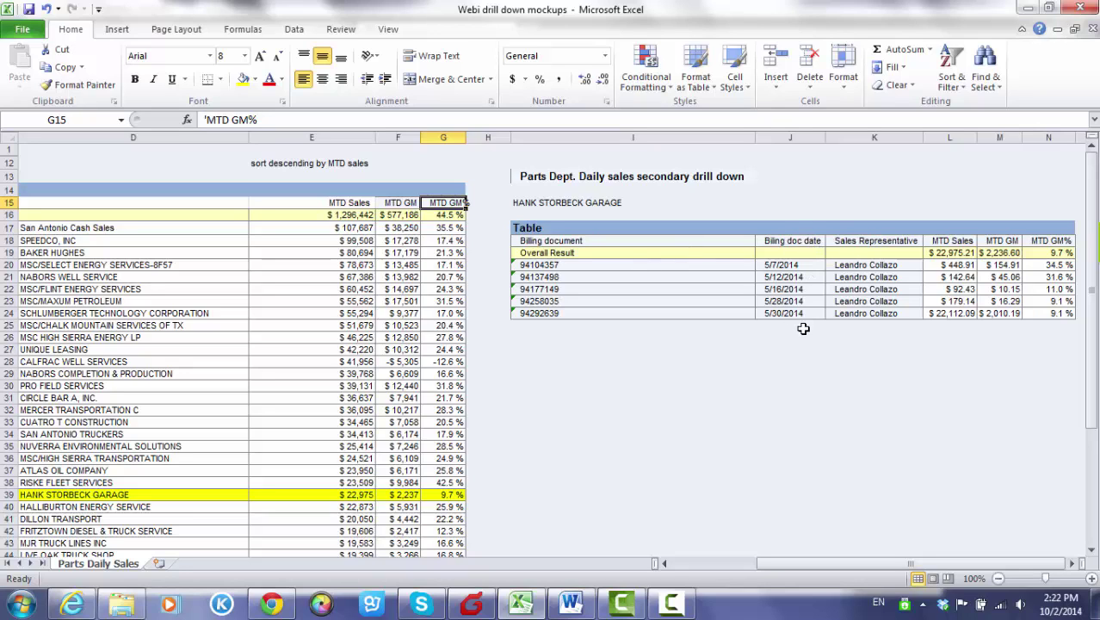
pyautogui.click(78, 606)
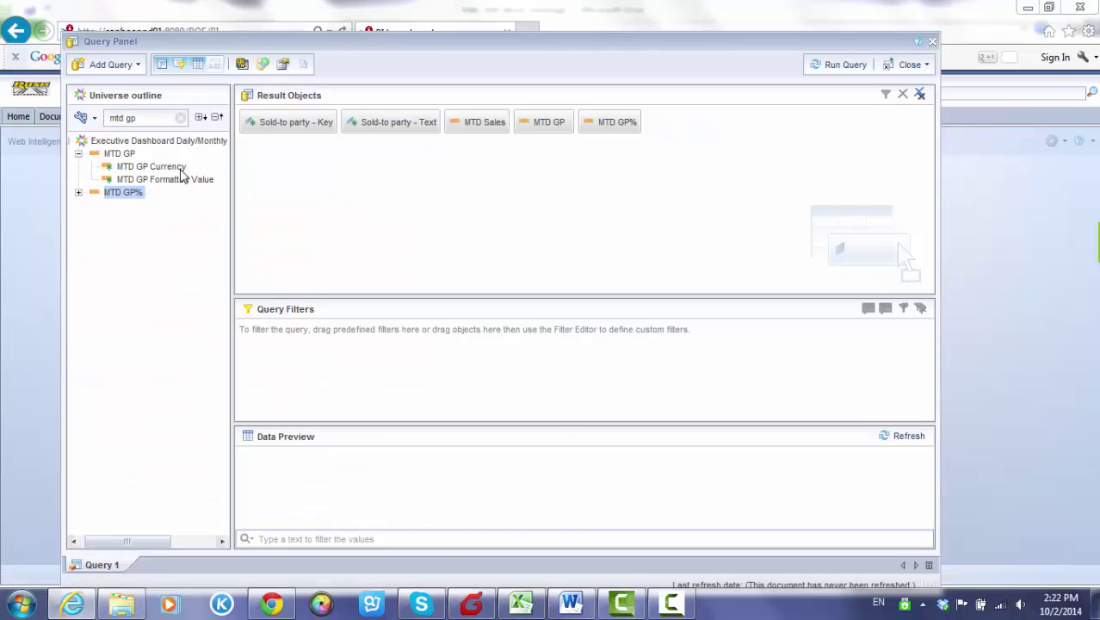
# Filter the universe outline for billing do.
pyautogui.tripleClick(148, 115)
pyautogui.write('billing do')
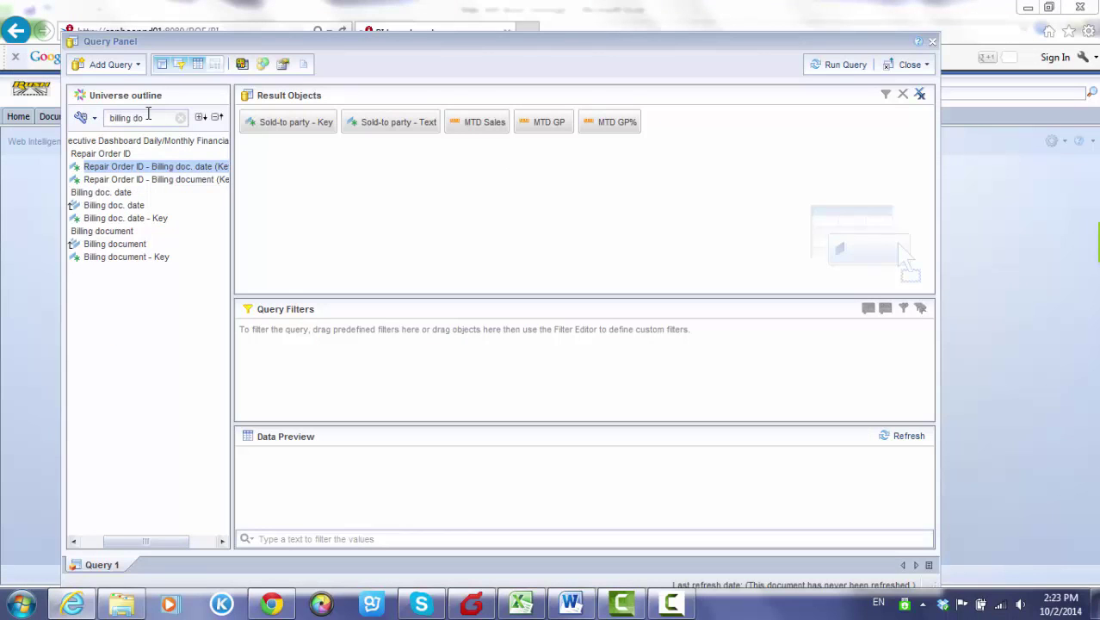
pyautogui.doubleClick(103, 233)
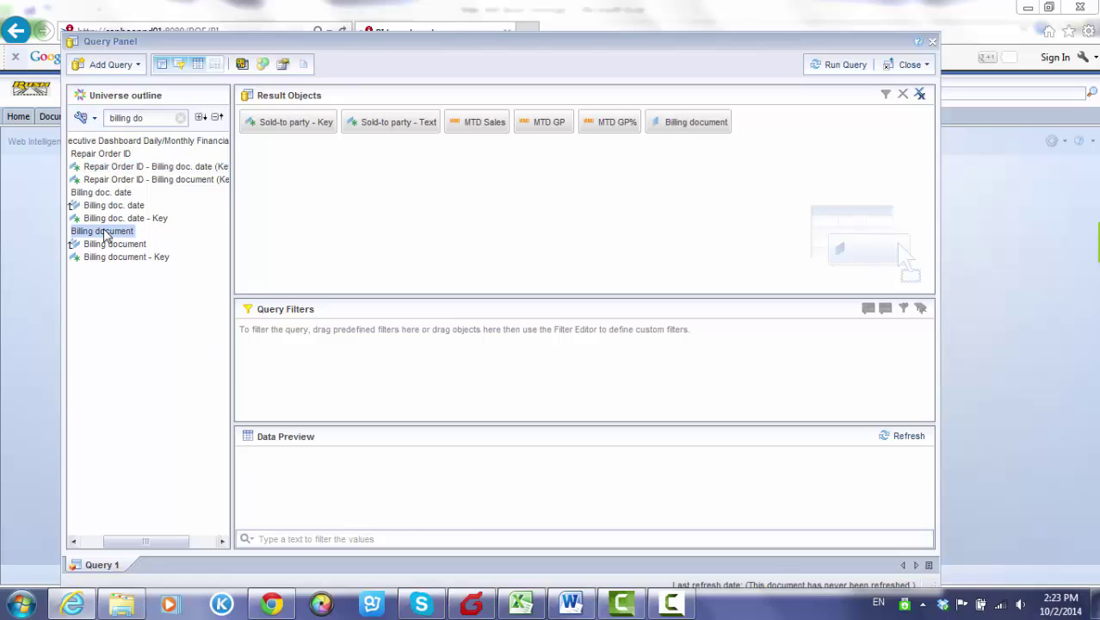
pyautogui.click(680, 131)
pyautogui.press('Delete')
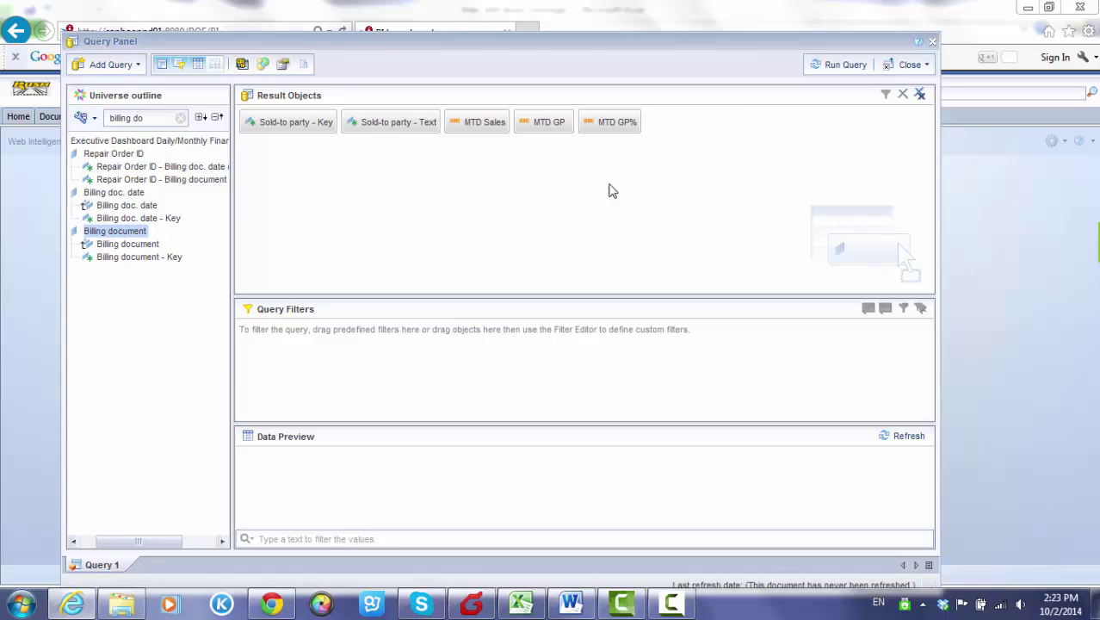
# Add the Billing document - Key attribute and the Billing doc. date dimension to the result objects.
pyautogui.doubleClick(135, 256)
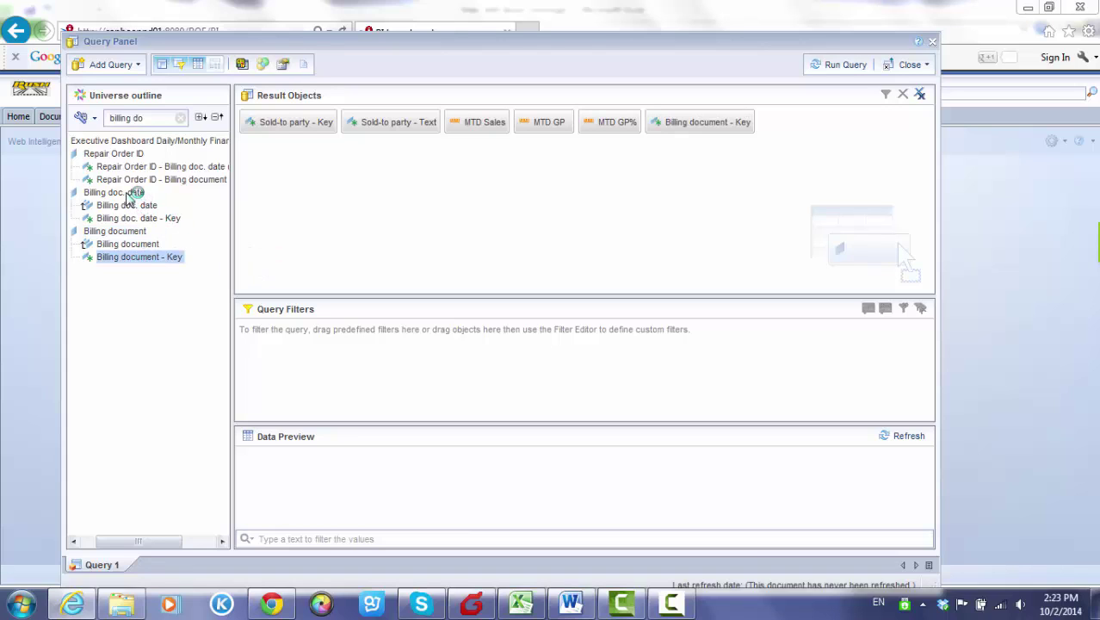
pyautogui.doubleClick(127, 193)
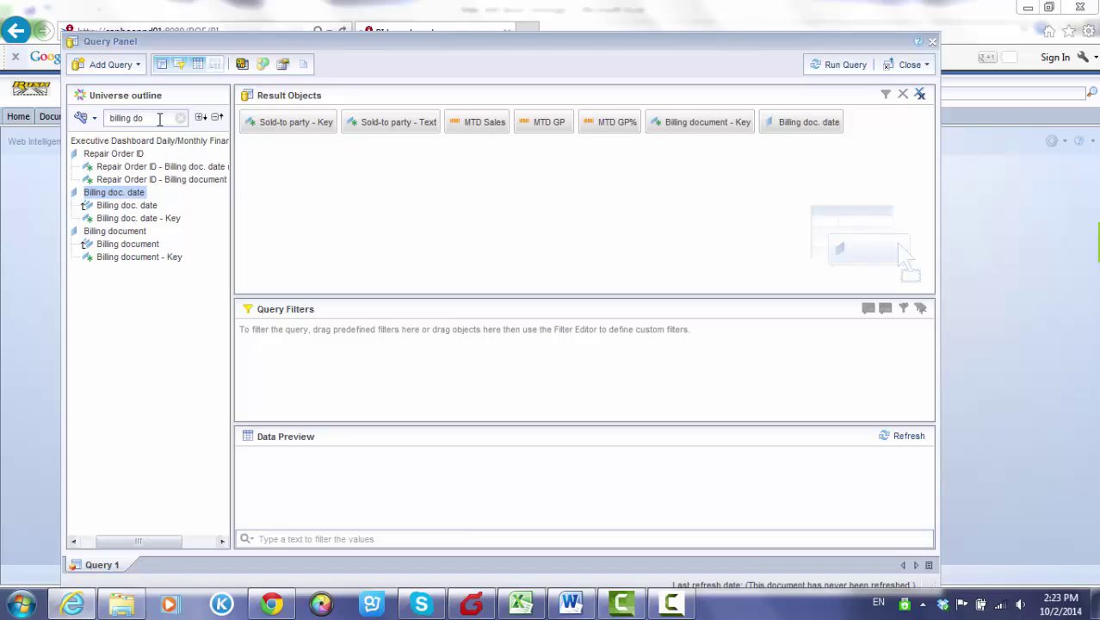
# Filter the universe outline for sales and add the Sales Representative - Text attribute to the result objects.
pyautogui.moveTo(148, 118); pyautogui.dragTo(76, 118)
pyautogui.write('sales')
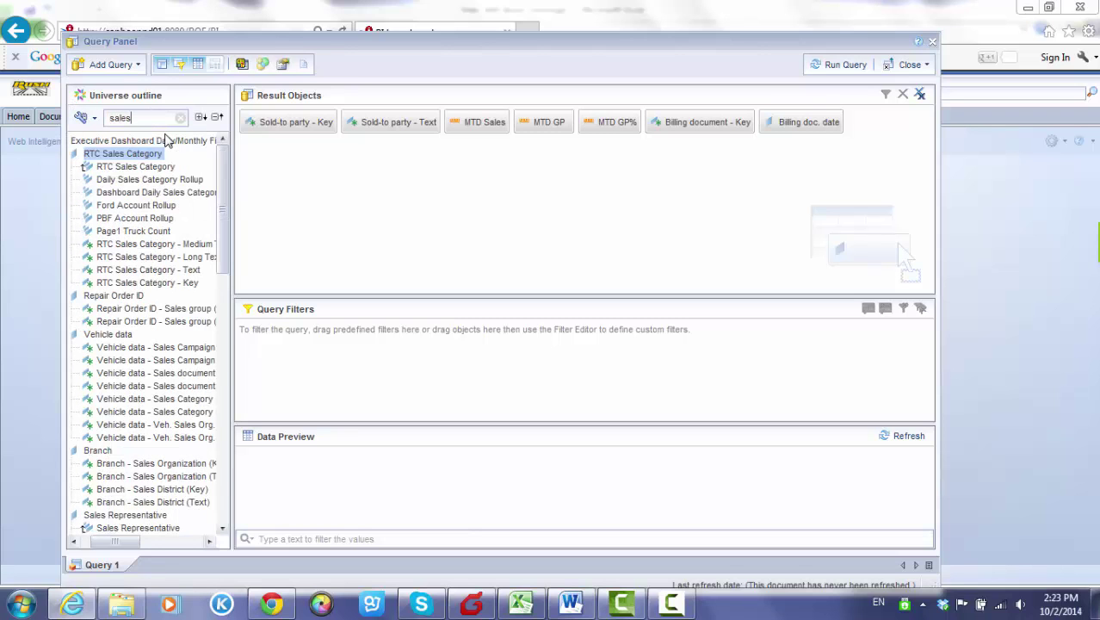
pyautogui.moveTo(221, 211); pyautogui.dragTo(238, 381)
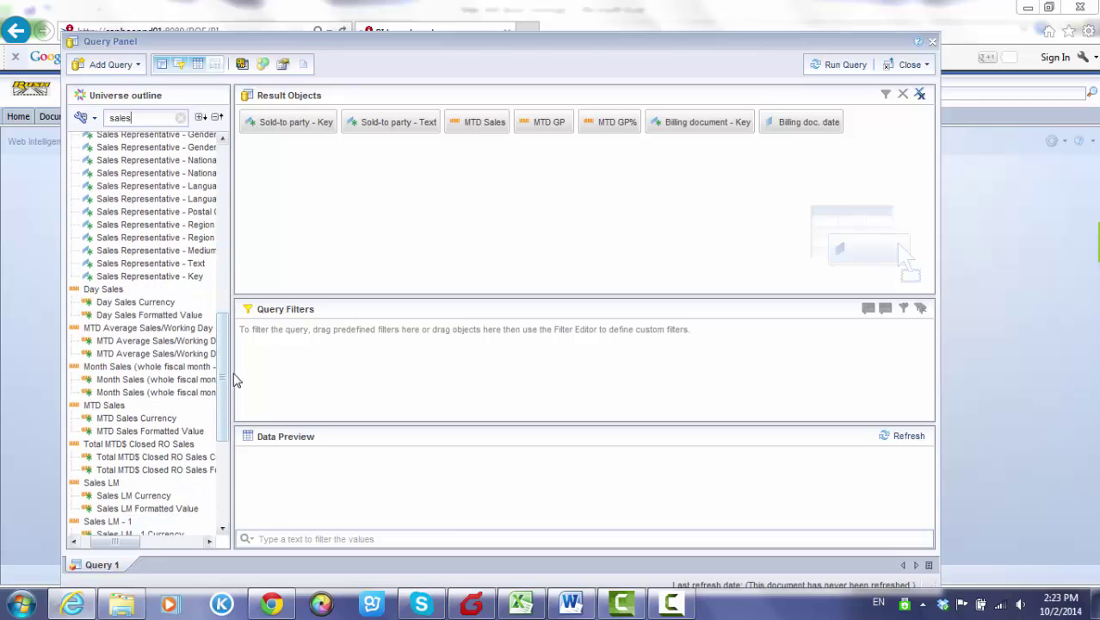
pyautogui.moveTo(193, 265); pyautogui.dragTo(279, 257)
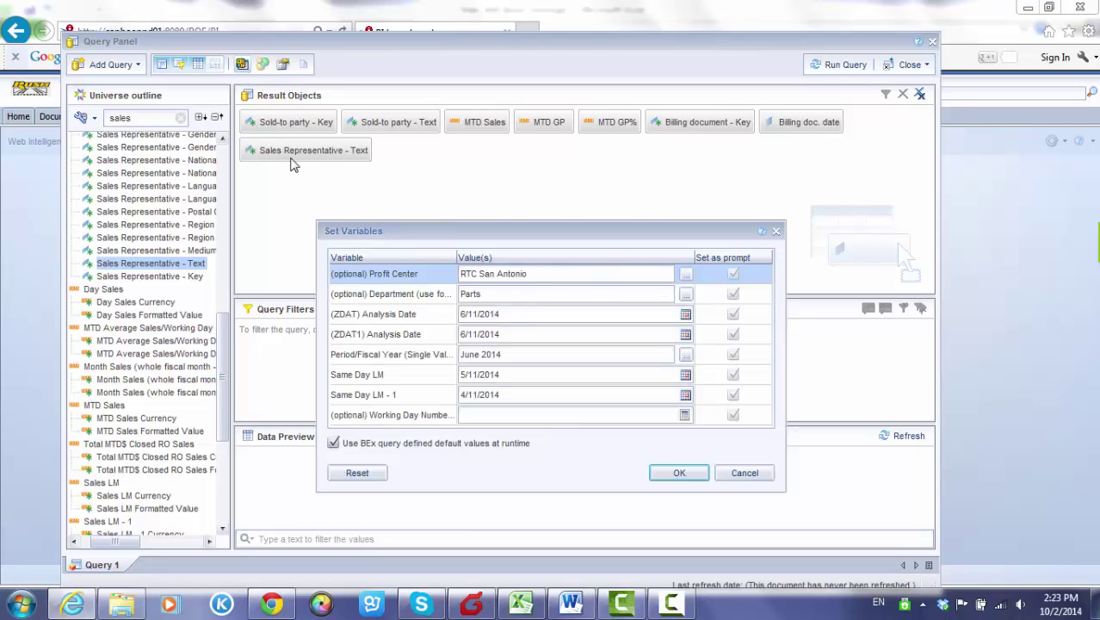
# Review the query's variables and accept their values, keeping the BEx query defined defaults at runtime.
pyautogui.moveTo(422, 231); pyautogui.dragTo(418, 106)
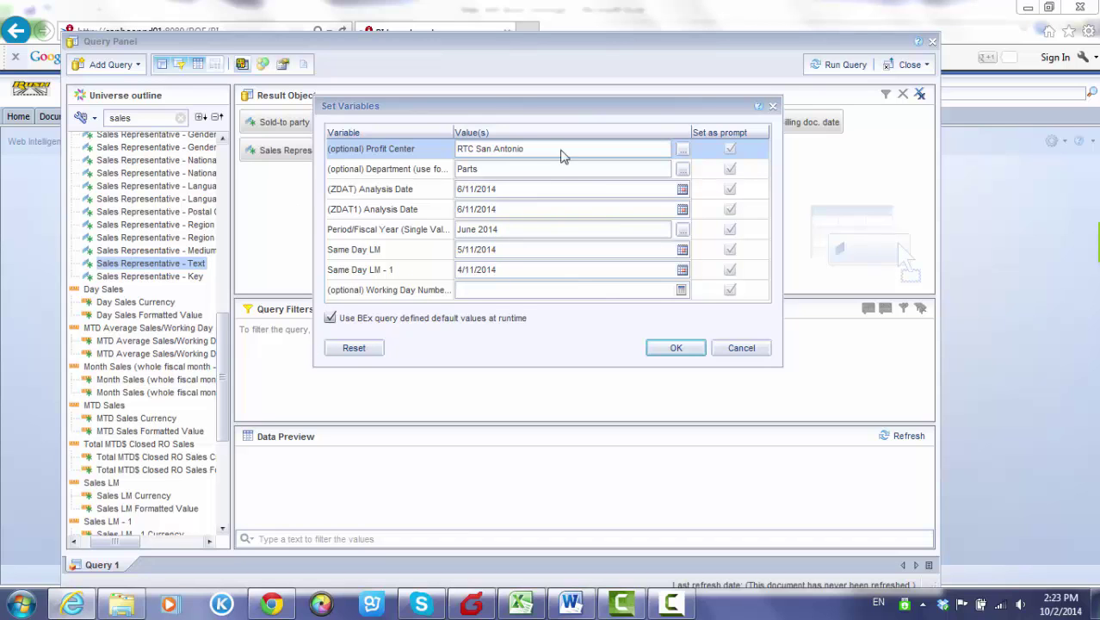
pyautogui.click(676, 349)
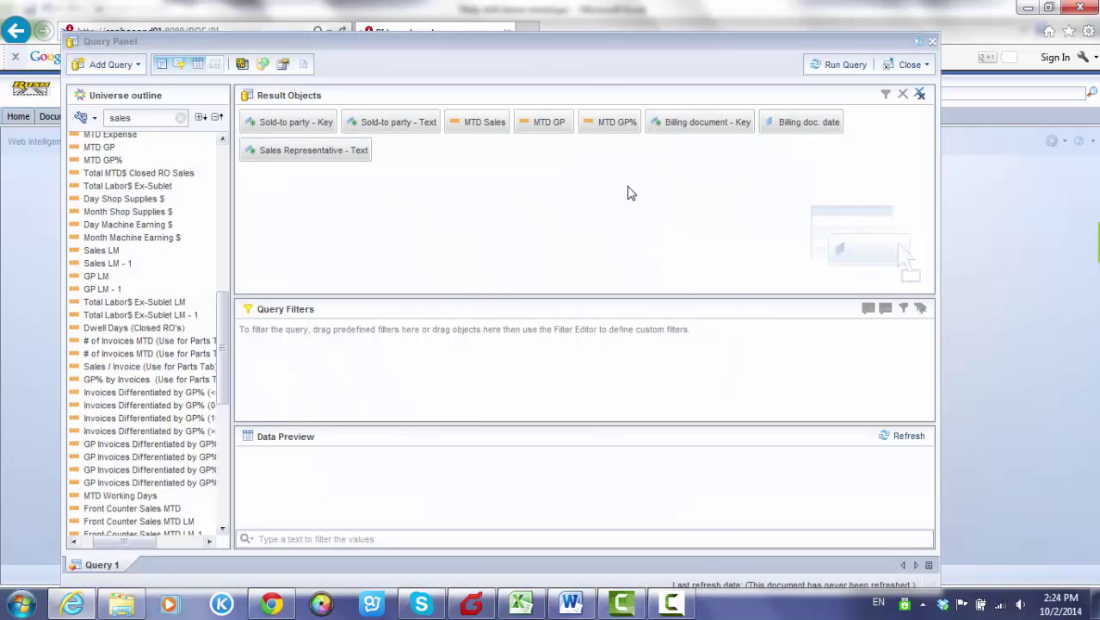
# Widen the universe outline and add the Profit Center dimension to the result objects.
pyautogui.moveTo(585, 44); pyautogui.dragTo(618, 36)
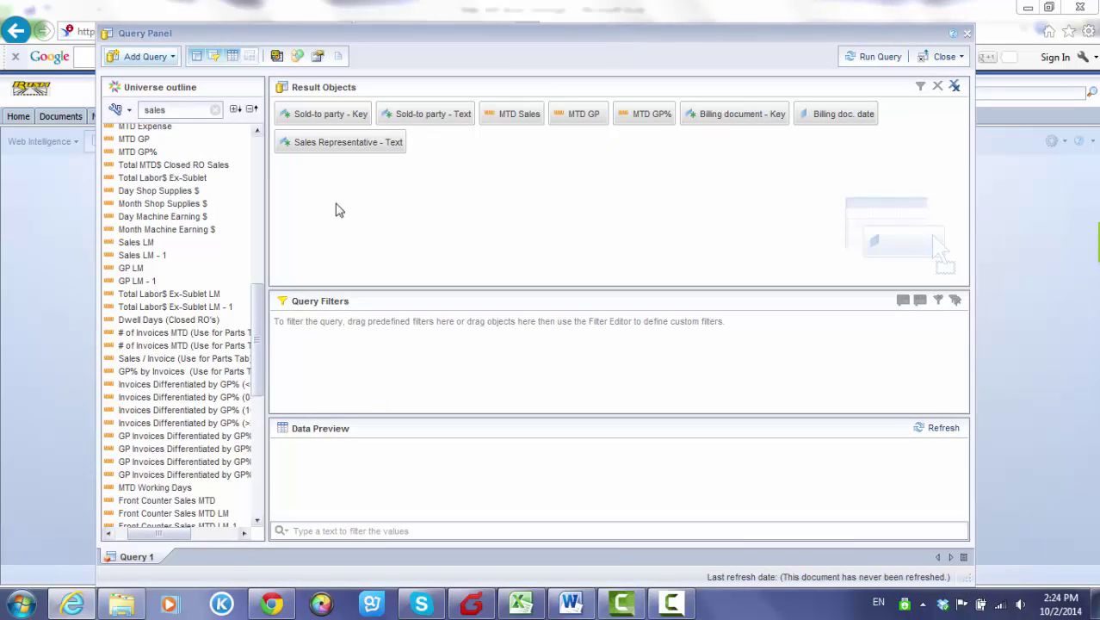
pyautogui.moveTo(263, 297); pyautogui.dragTo(258, 142)
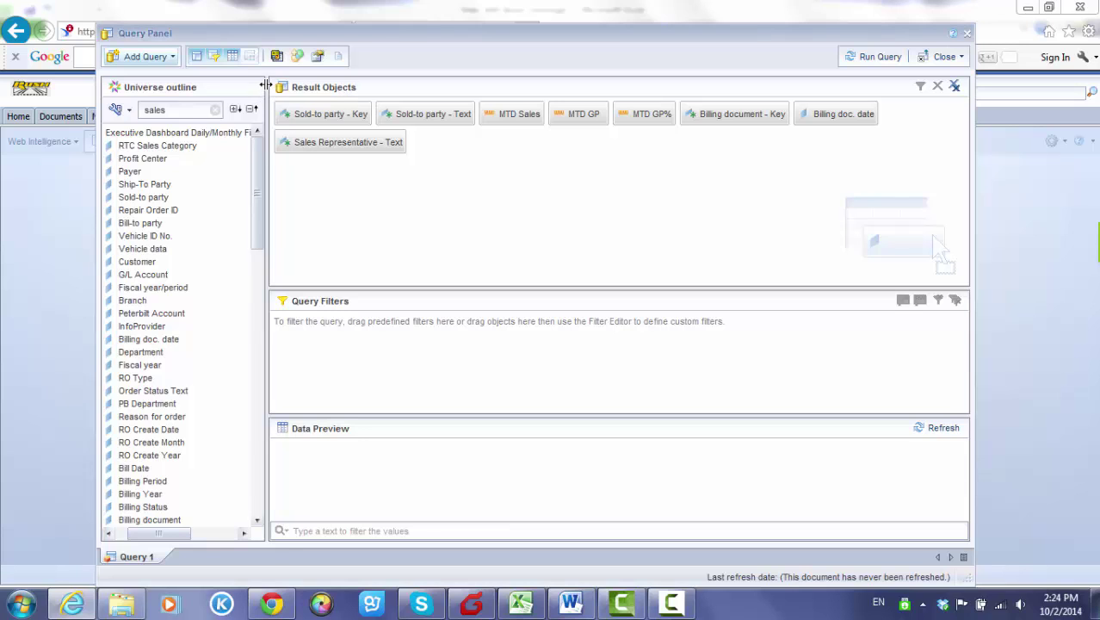
pyautogui.moveTo(265, 84); pyautogui.dragTo(298, 84)
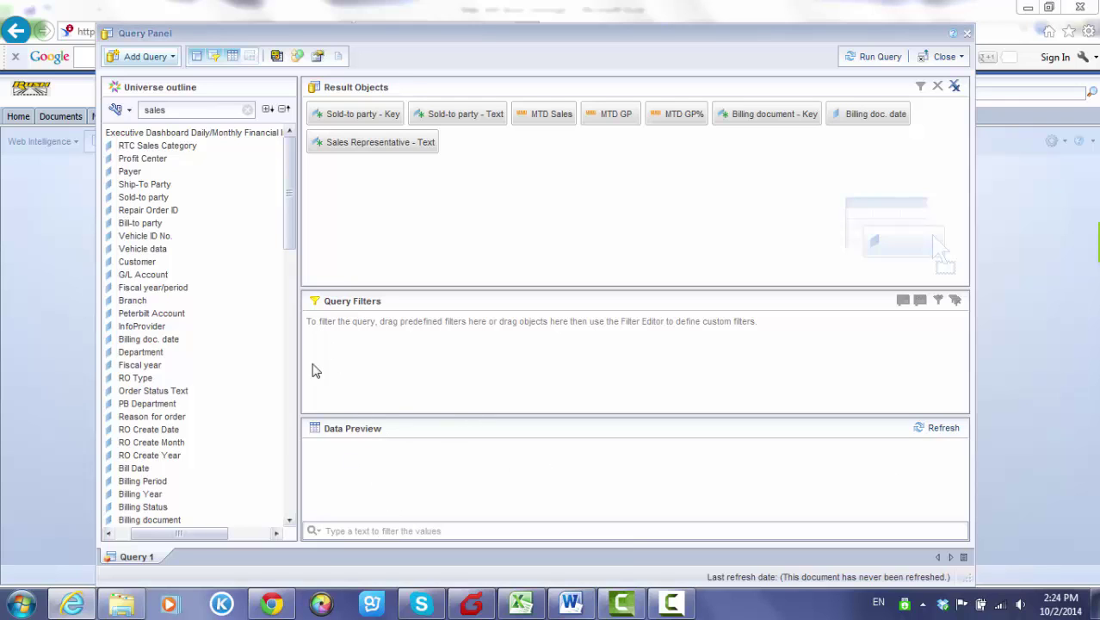
pyautogui.moveTo(204, 535); pyautogui.dragTo(160, 539)
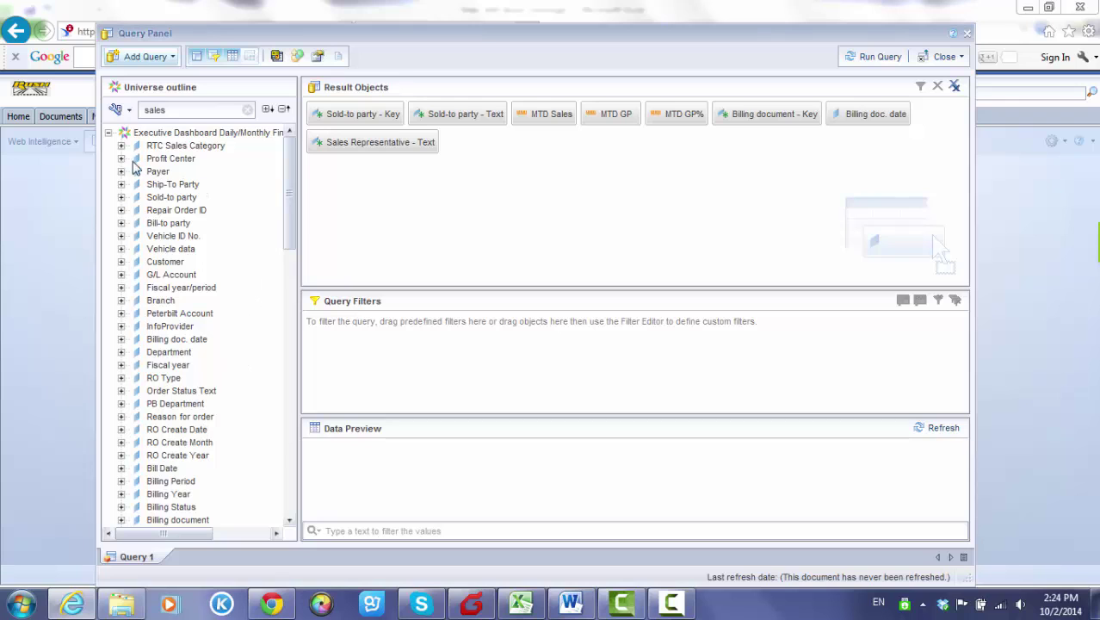
pyautogui.moveTo(161, 164); pyautogui.dragTo(458, 157)
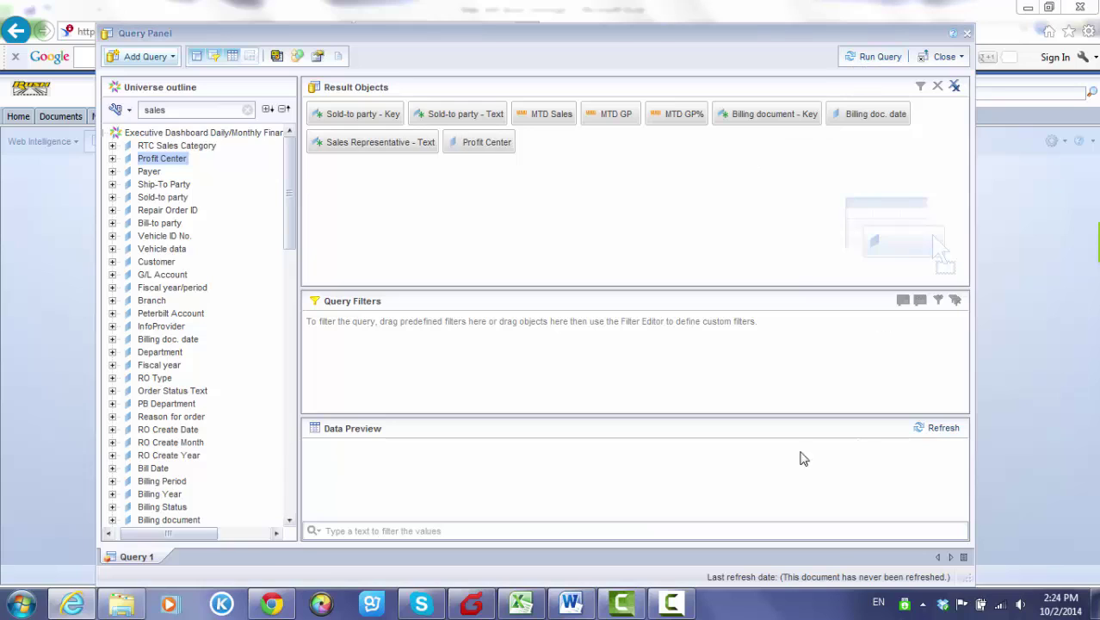
# Run the query with the preset prompt values and dismiss the document autosave notice.
pyautogui.click(878, 57)
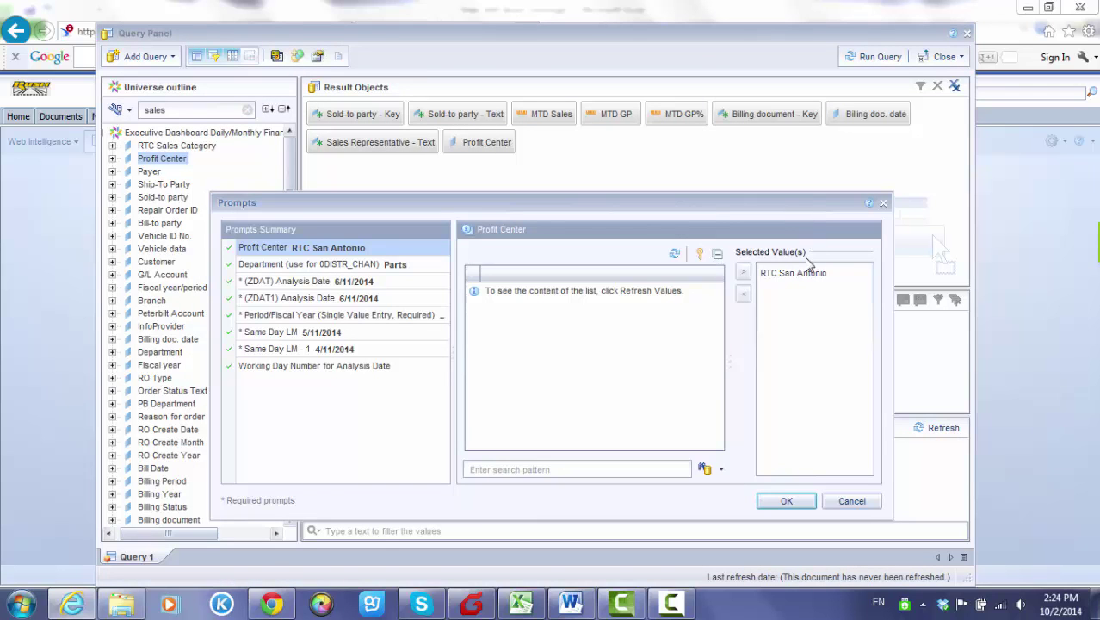
pyautogui.click(783, 501)
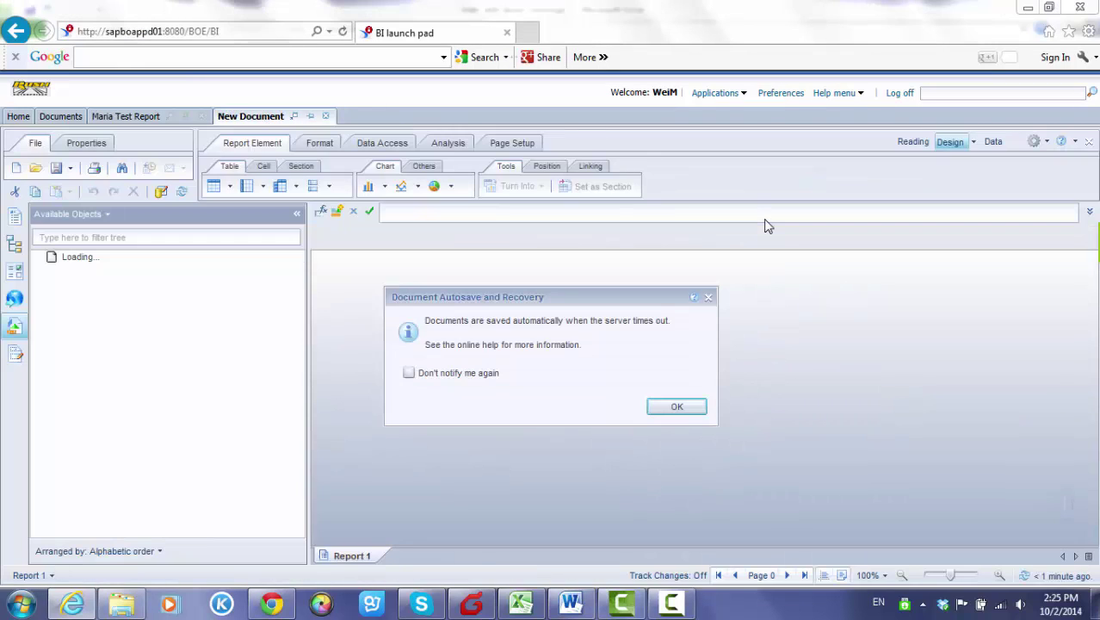
pyautogui.click(685, 409)
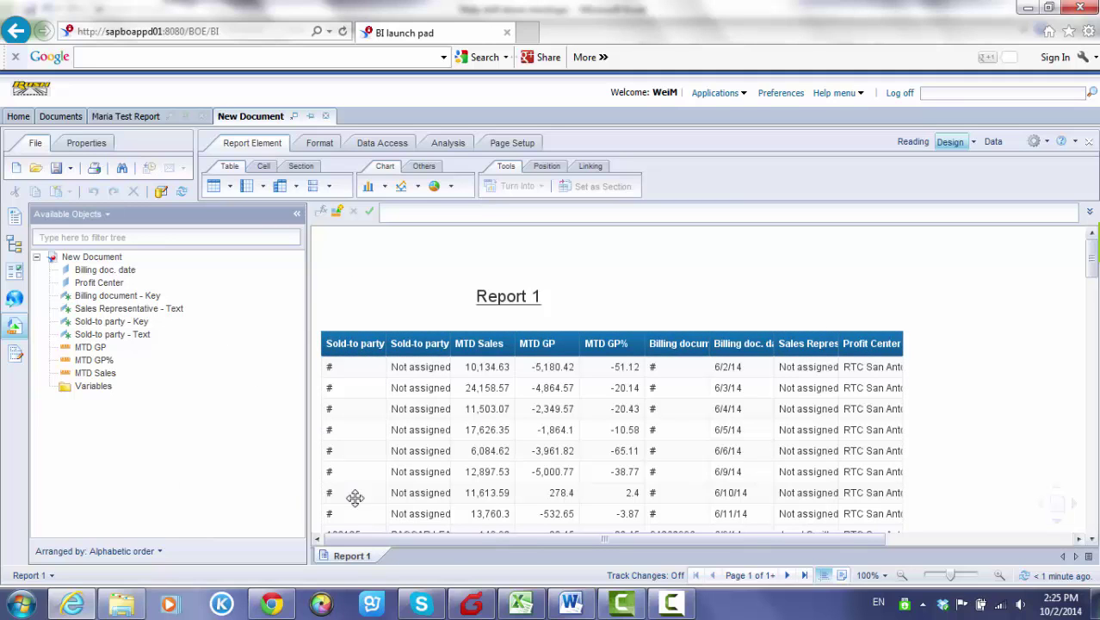
# Review the initial view and secondary drill-down layouts in the Excel mockup, and return to the report in Internet Explorer.
pyautogui.click(521, 604)
pyautogui.click(691, 561)
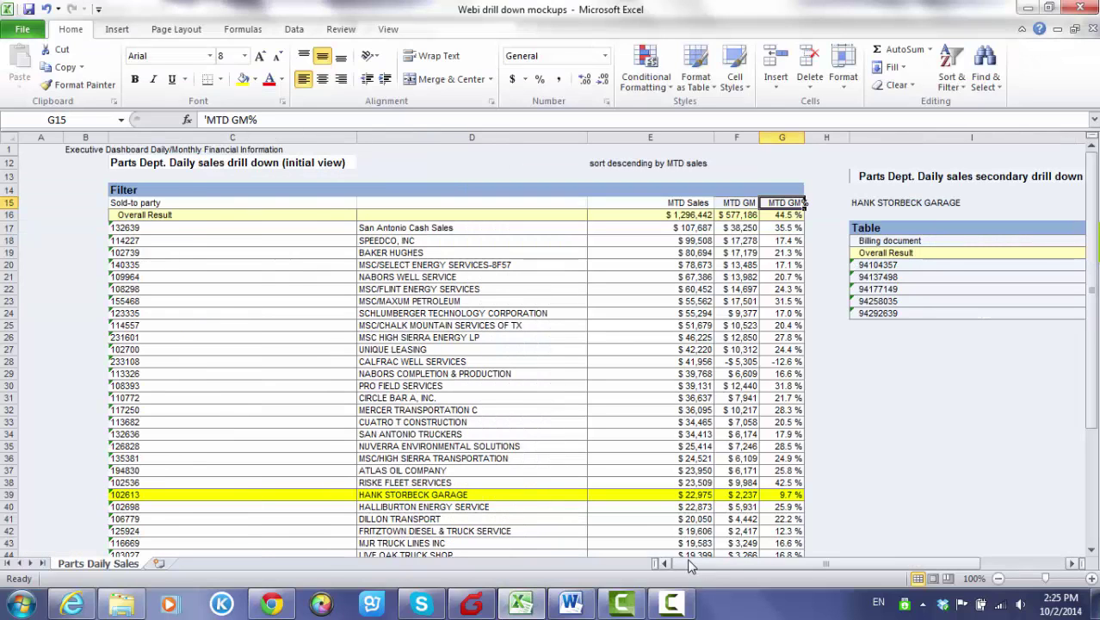
pyautogui.moveTo(979, 562); pyautogui.dragTo(1068, 562)
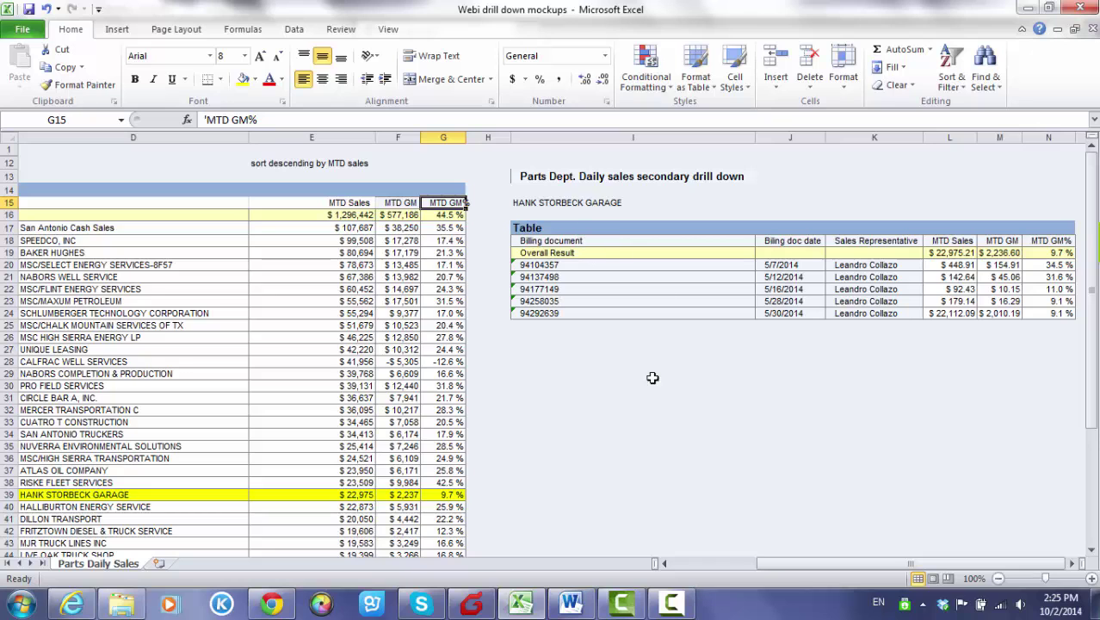
pyautogui.click(73, 604)
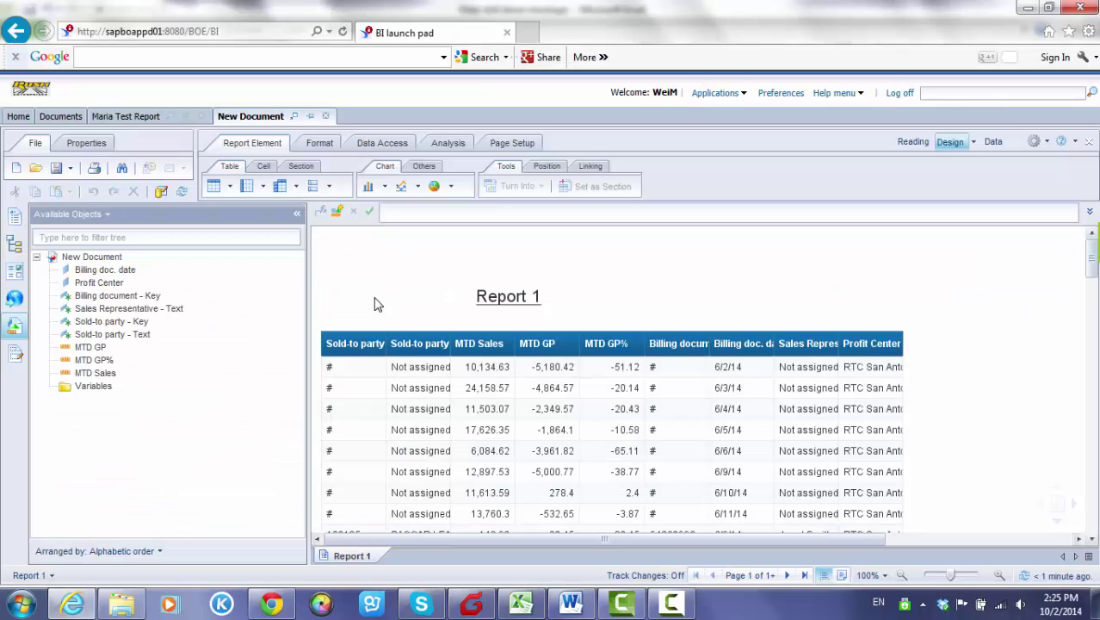
# Delete the default table and the report title cell from Report 1, and dismiss the antivirus notification.
pyautogui.click(359, 329)
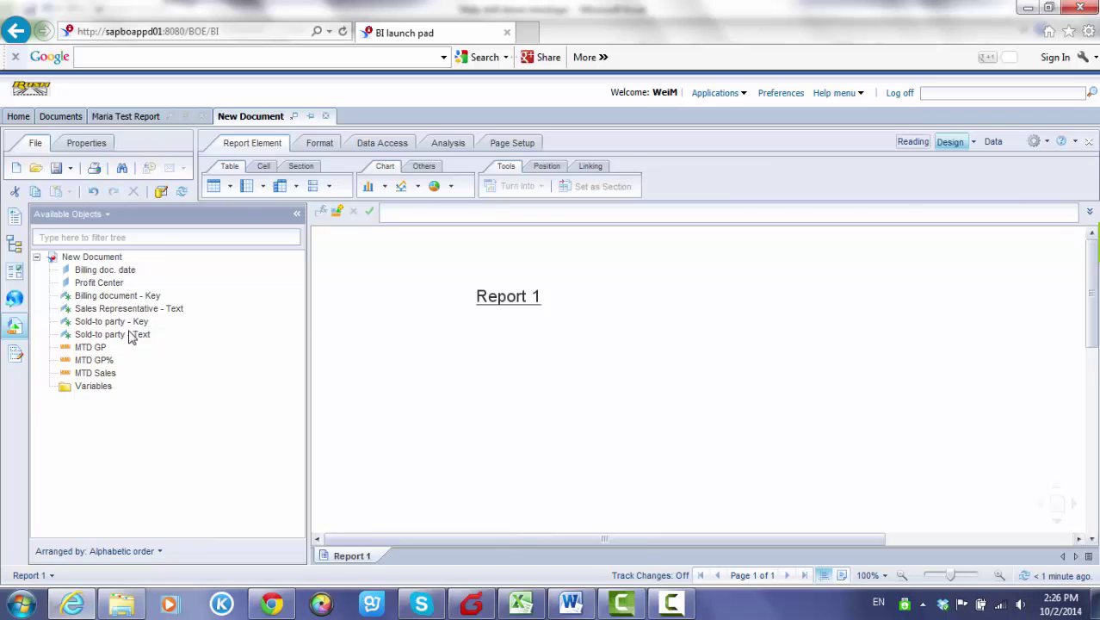
pyautogui.click(478, 296)
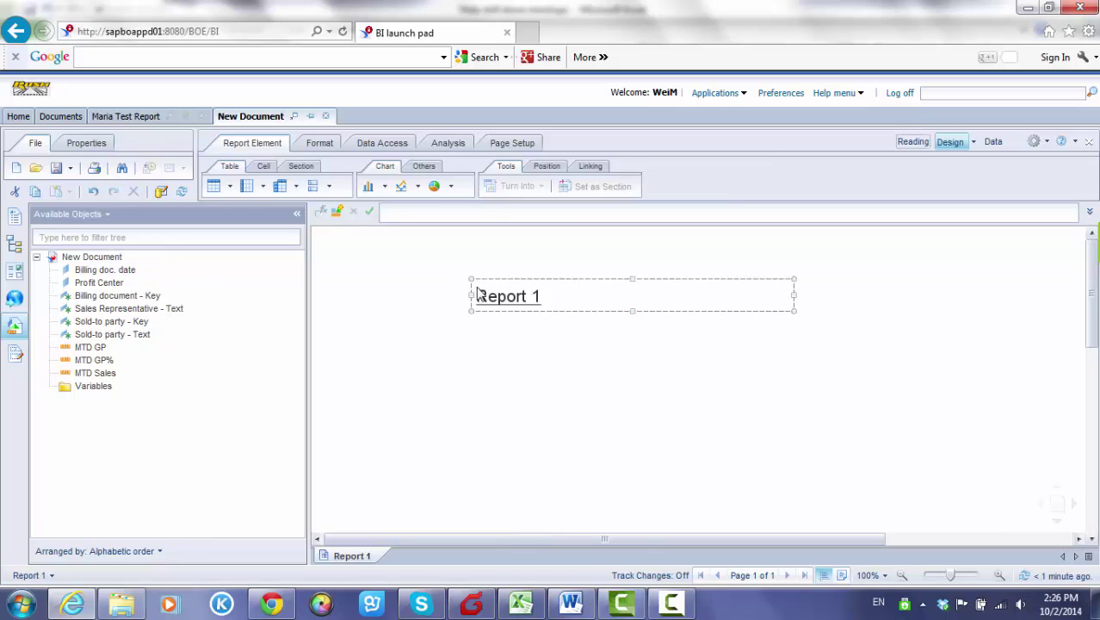
pyautogui.click(521, 276)
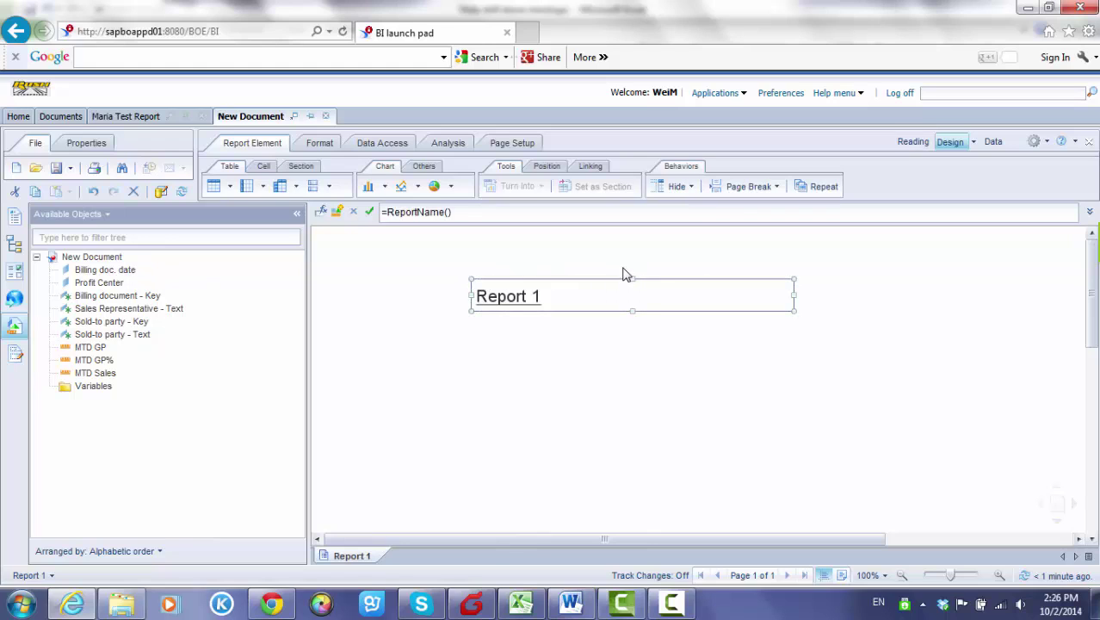
pyautogui.press('Delete')
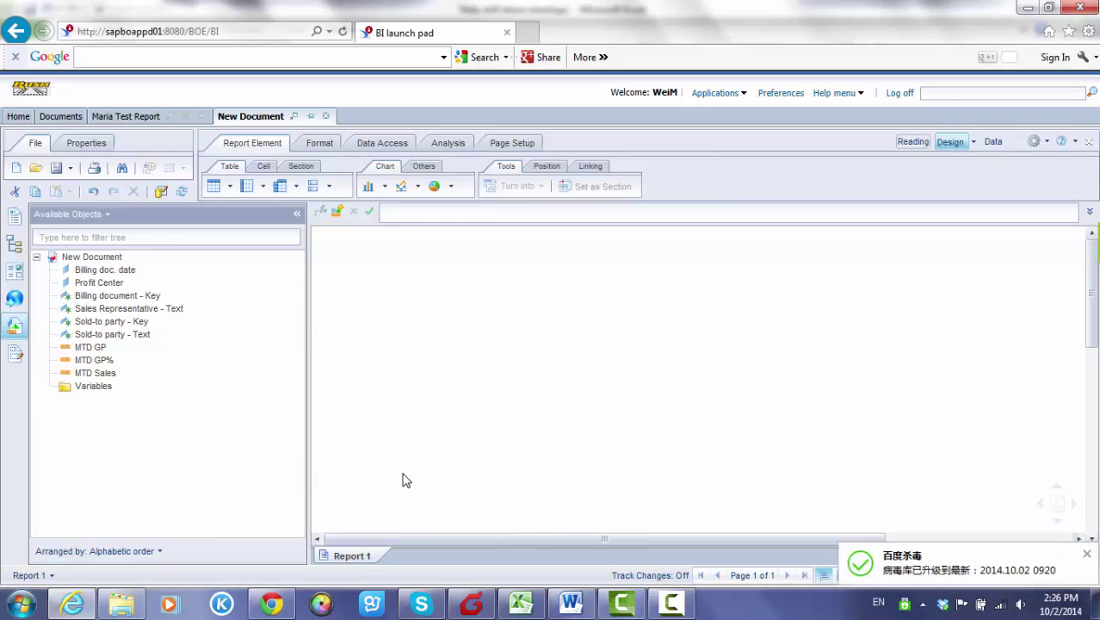
pyautogui.click(1086, 556)
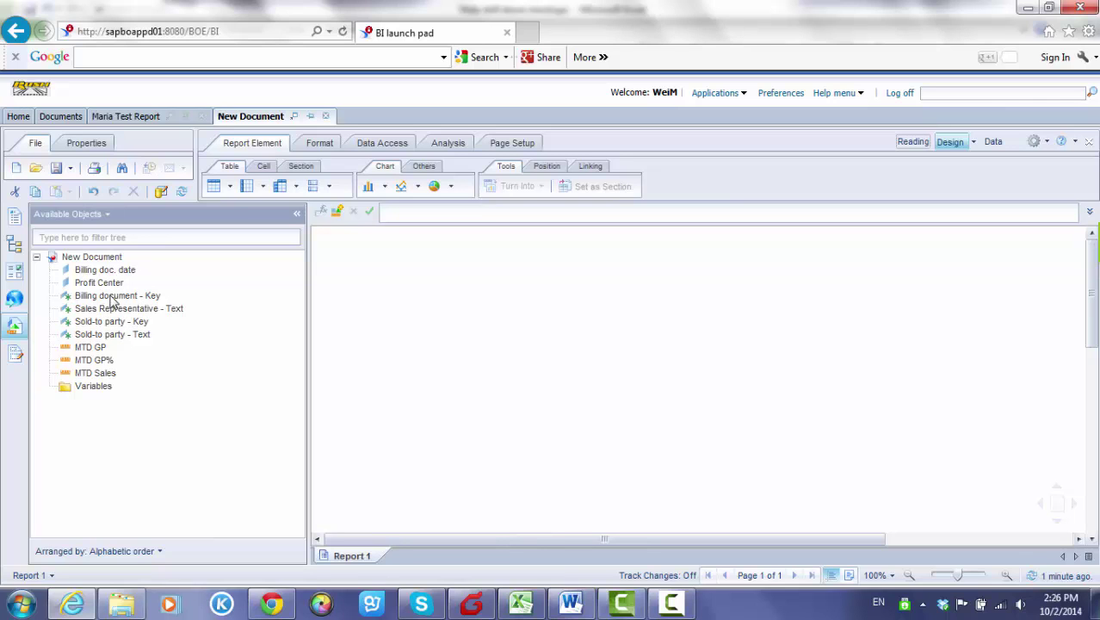
# Review the columns of the initial view in the Excel mockup, and return to the report in Internet Explorer.
pyautogui.click(521, 603)
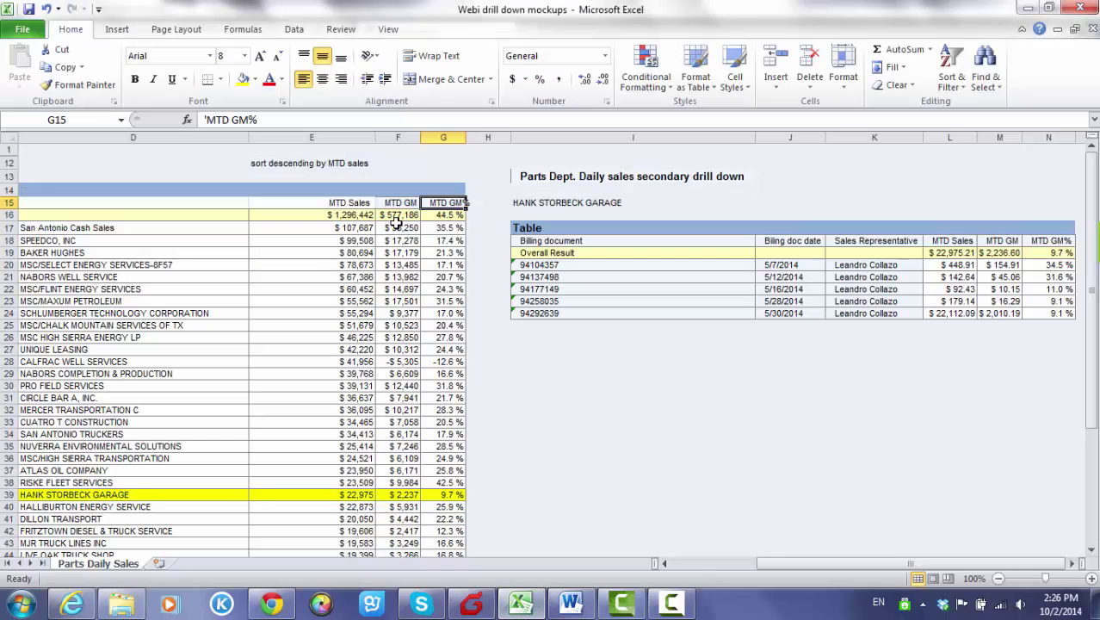
pyautogui.click(665, 564)
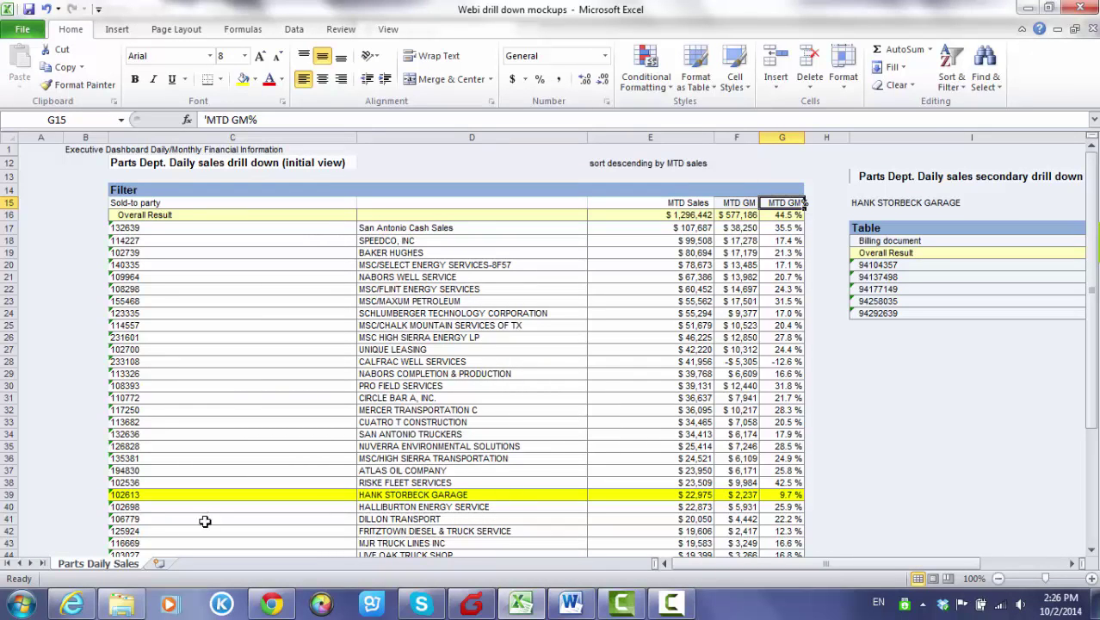
pyautogui.click(72, 602)
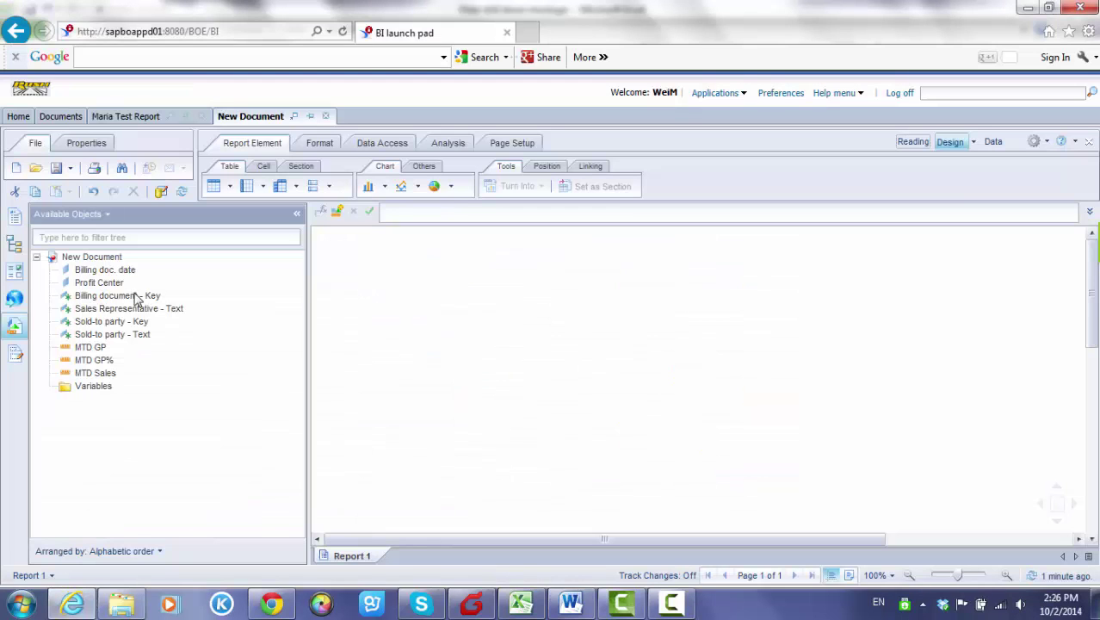
# Add a table with Sold-to party - Key, Sold-to party - Text, MTD Sales, MTD GP and MTD GP% to Report 1, positioned near the page's upper-left area.
pyautogui.click(142, 342)
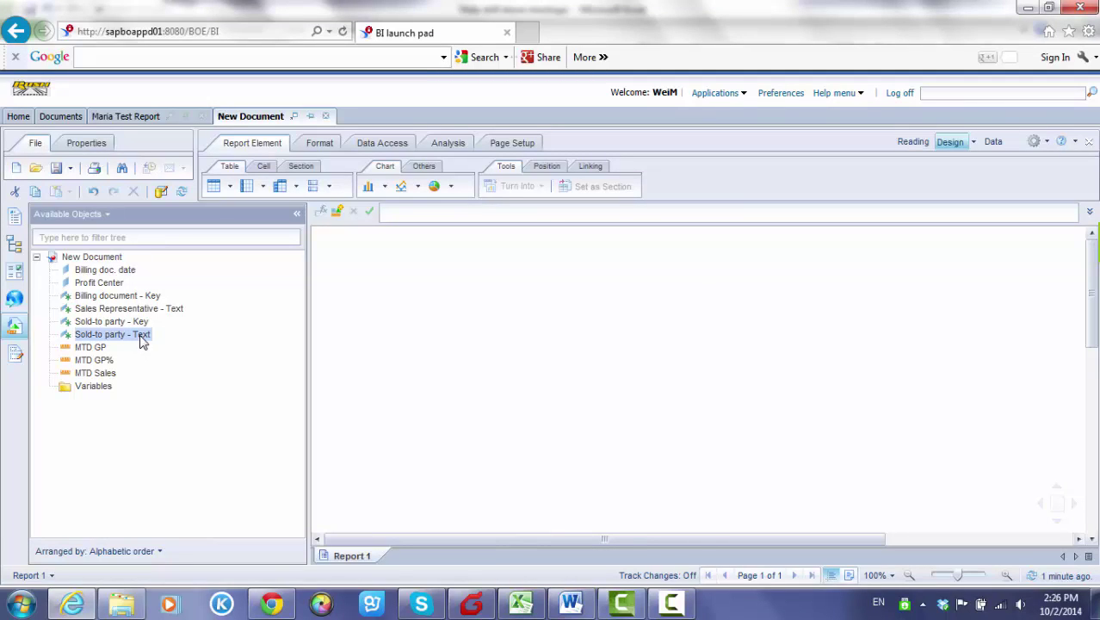
pyautogui.click(138, 322)
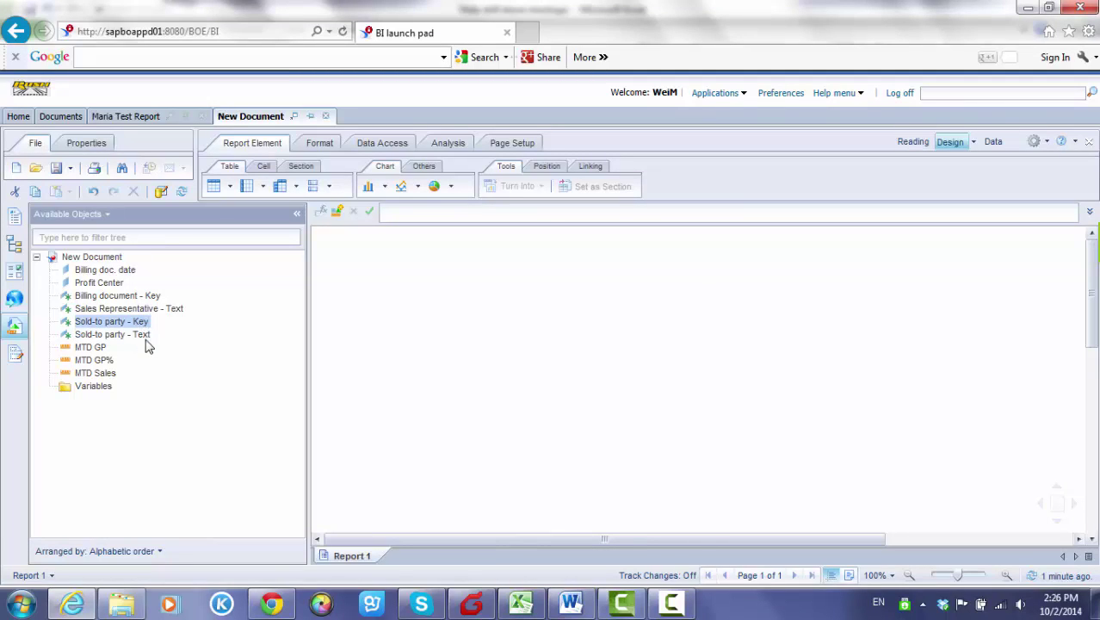
pyautogui.keyDown('ctrl'); pyautogui.click(143, 341); pyautogui.keyUp('ctrl')
pyautogui.keyDown('ctrl'); pyautogui.click(107, 375); pyautogui.keyUp('ctrl')
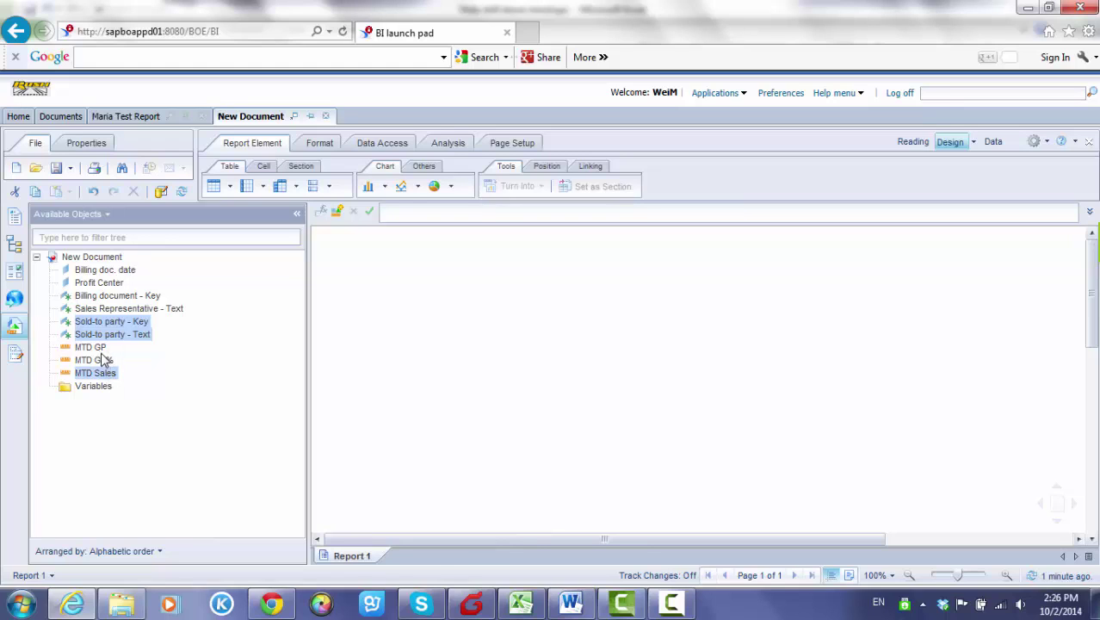
pyautogui.keyDown('ctrl'); pyautogui.click(95, 348); pyautogui.keyUp('ctrl')
pyautogui.keyDown('ctrl'); pyautogui.click(137, 359); pyautogui.keyUp('ctrl')
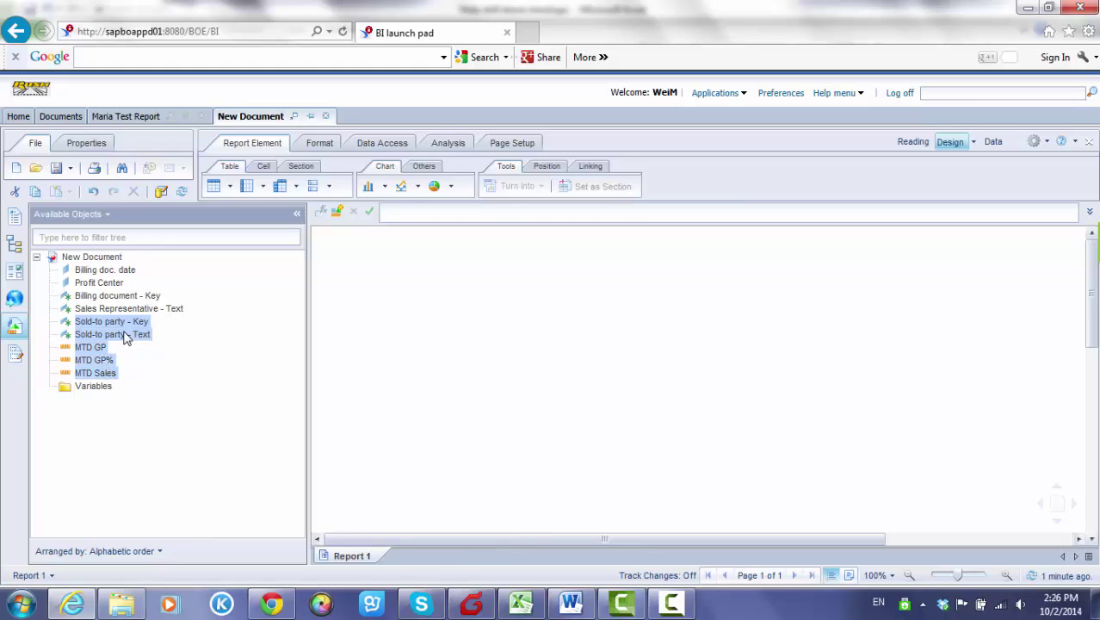
pyautogui.moveTo(125, 335); pyautogui.dragTo(403, 303)
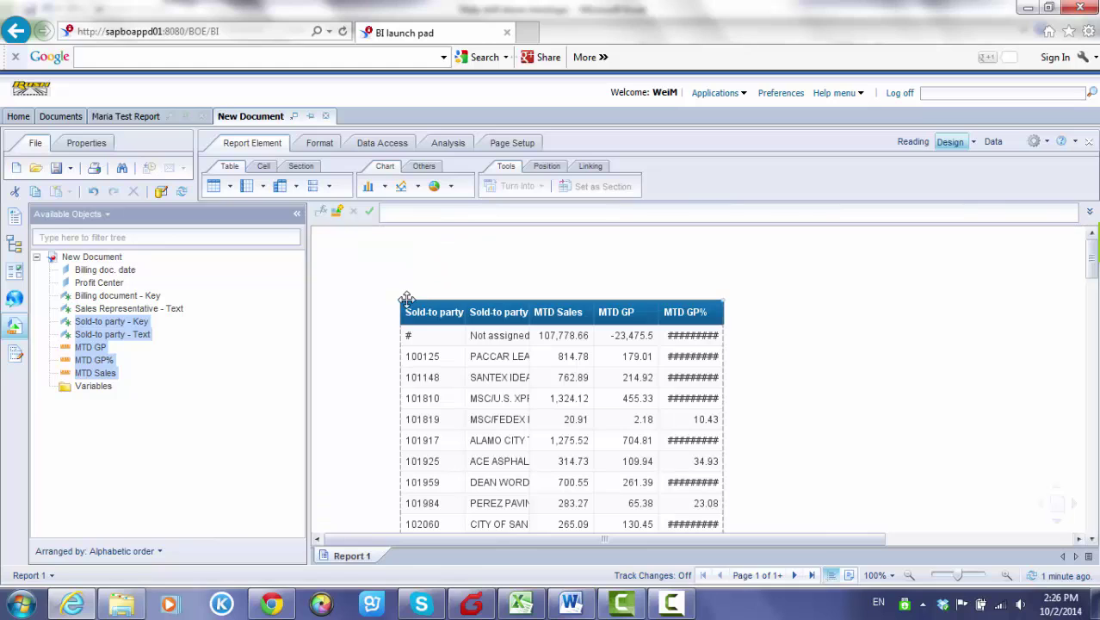
pyautogui.moveTo(413, 306); pyautogui.dragTo(363, 295)
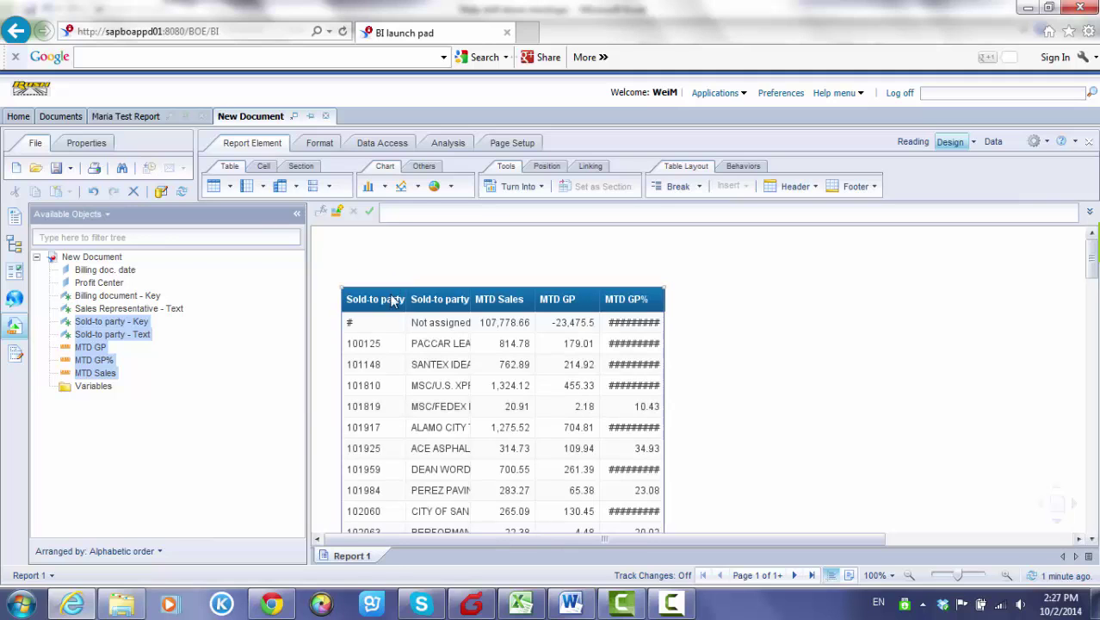
# Insert a blank row directly below the table's header row.
pyautogui.rightClick(376, 298)
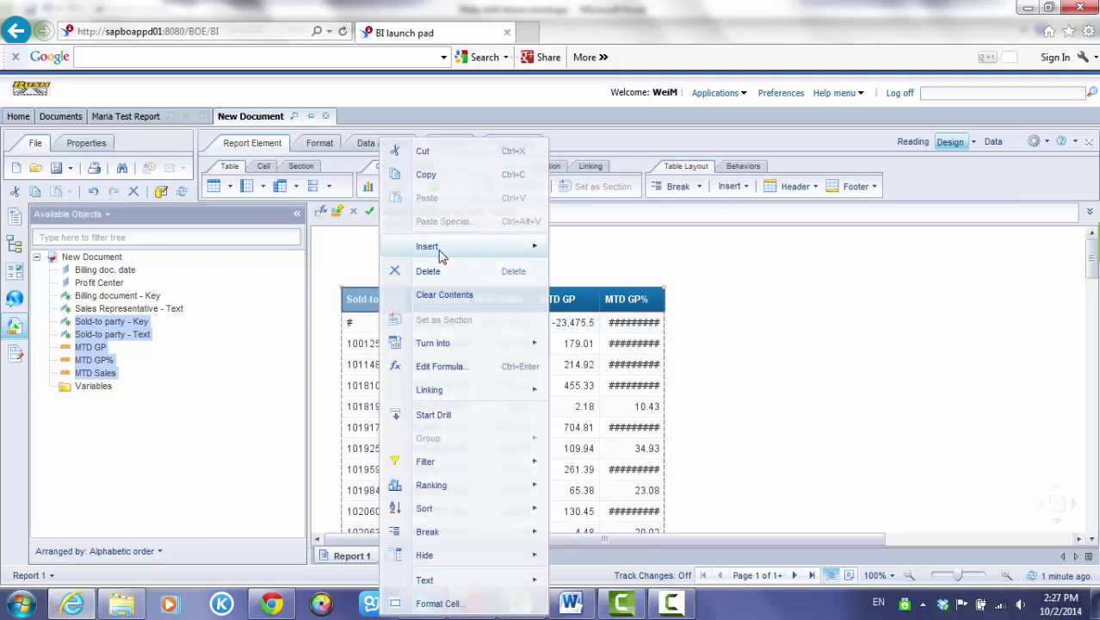
pyautogui.moveTo(444, 250)
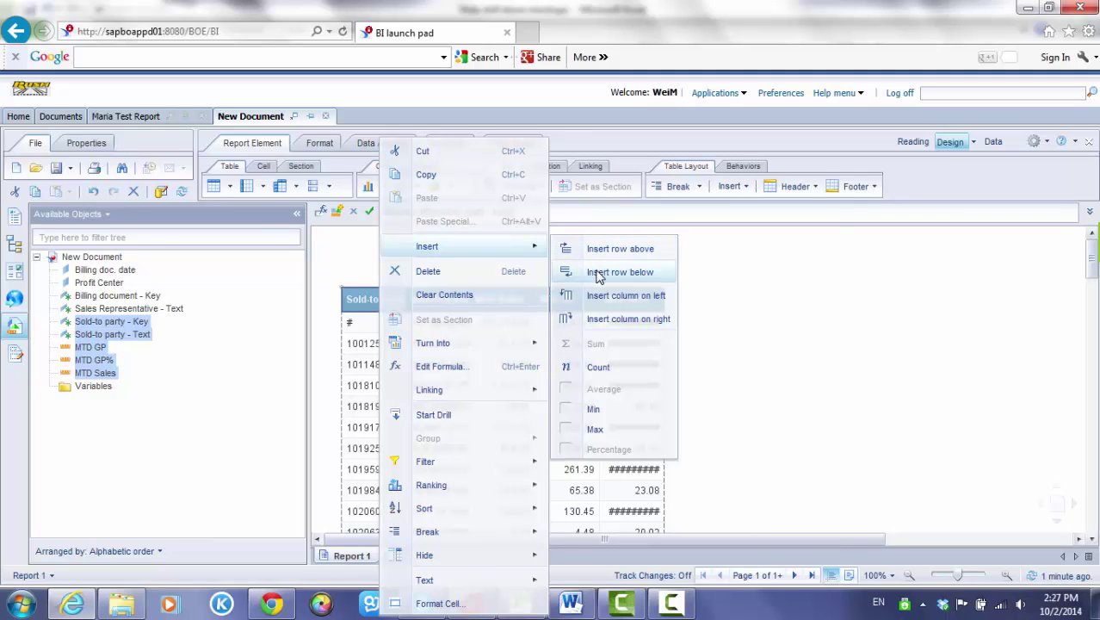
pyautogui.click(600, 272)
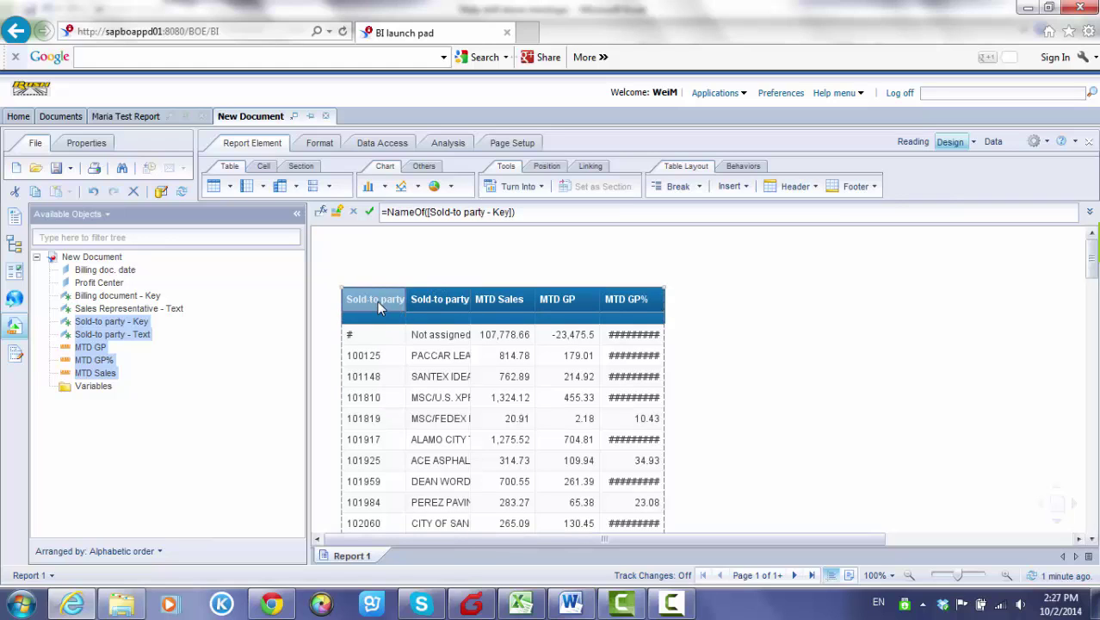
pyautogui.rightClick(379, 300)
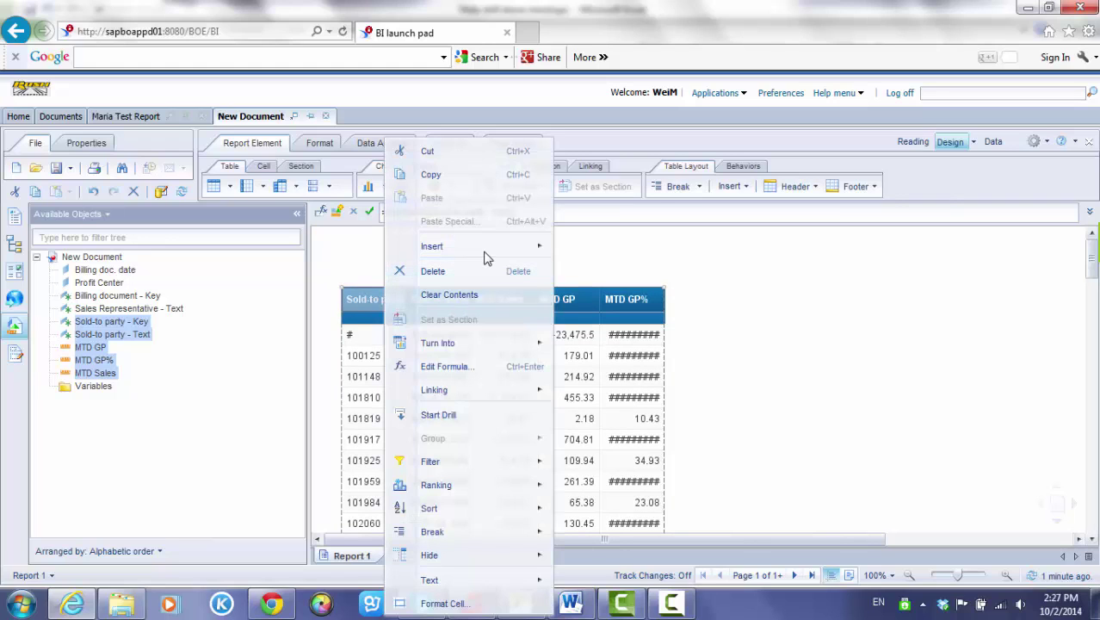
pyautogui.moveTo(487, 256)
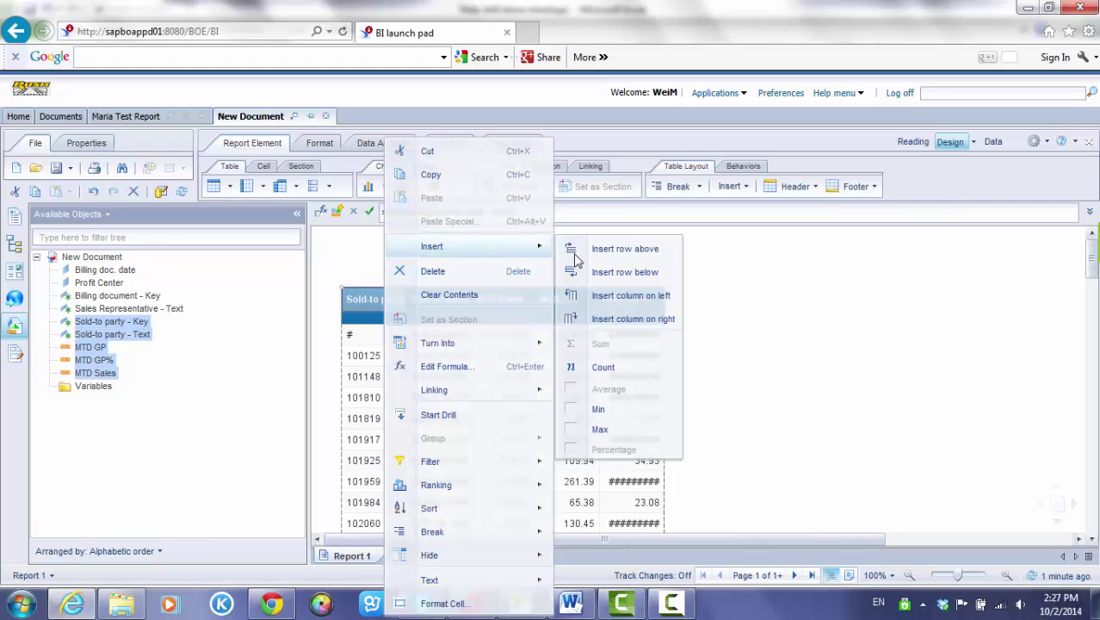
pyautogui.click(652, 274)
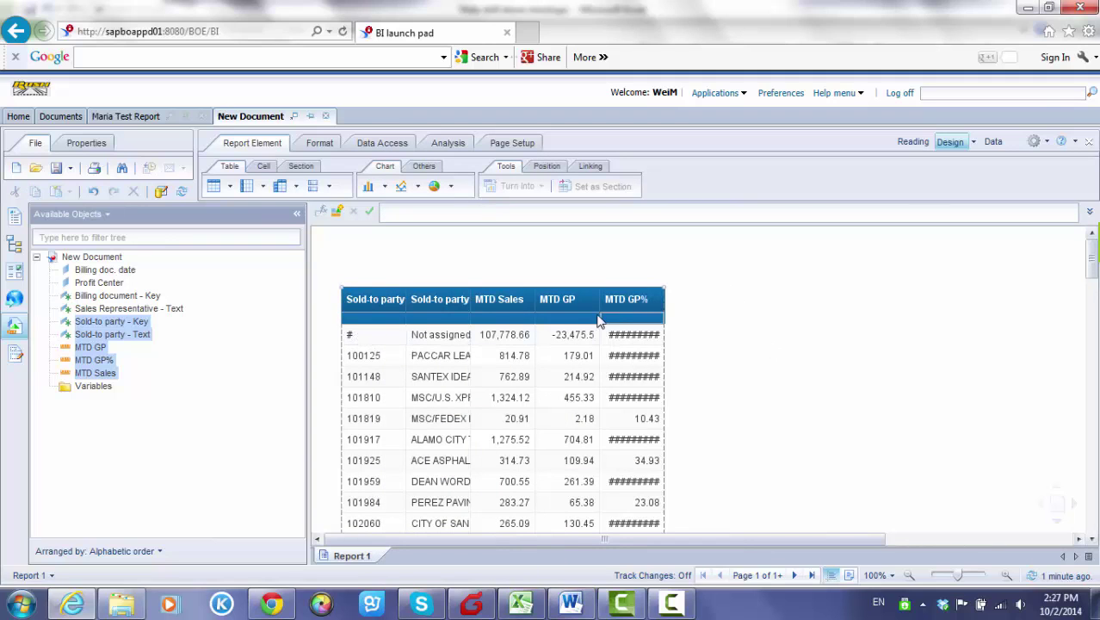
# Try to enter the formula =sum([mtd sales]) in the blank cell under the MTD Sales header.
pyautogui.click(505, 320)
pyautogui.click(401, 214)
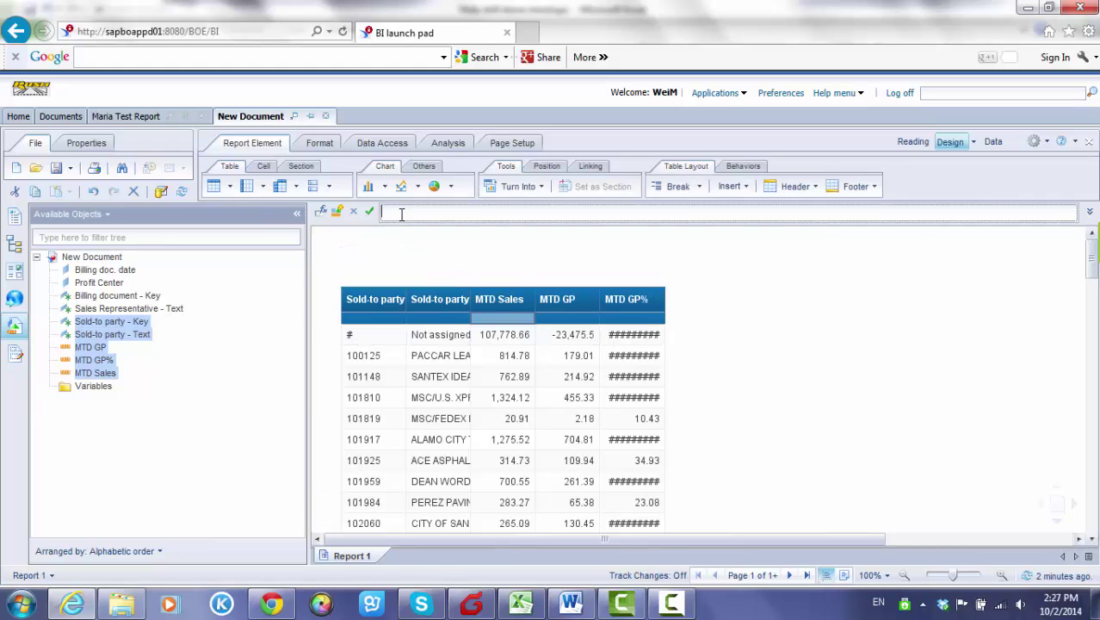
pyautogui.click(520, 248)
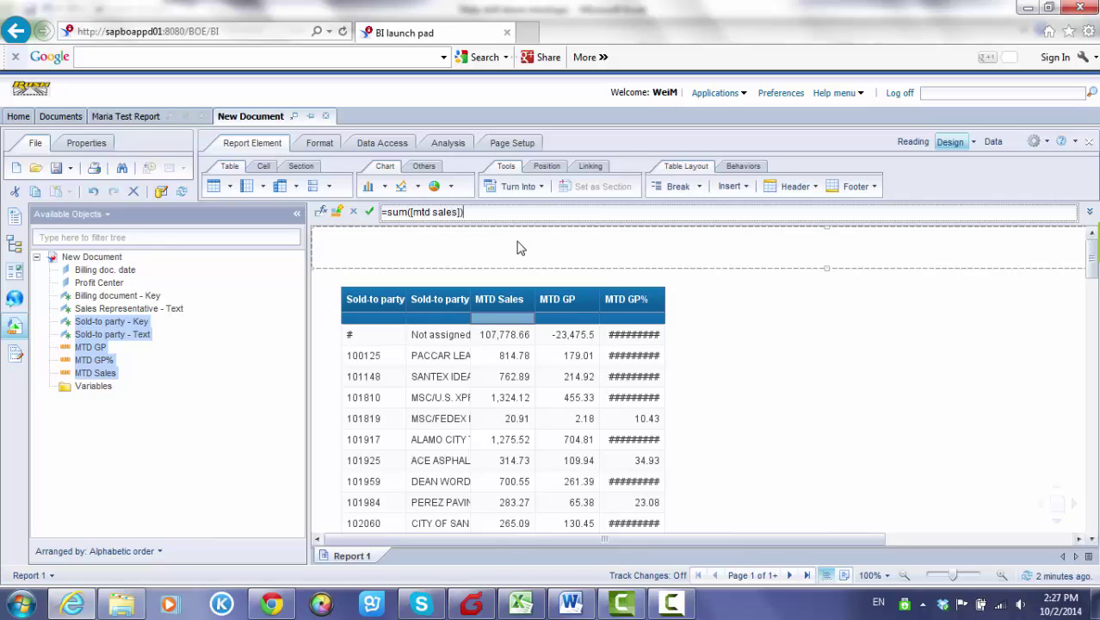
pyautogui.press('Return')
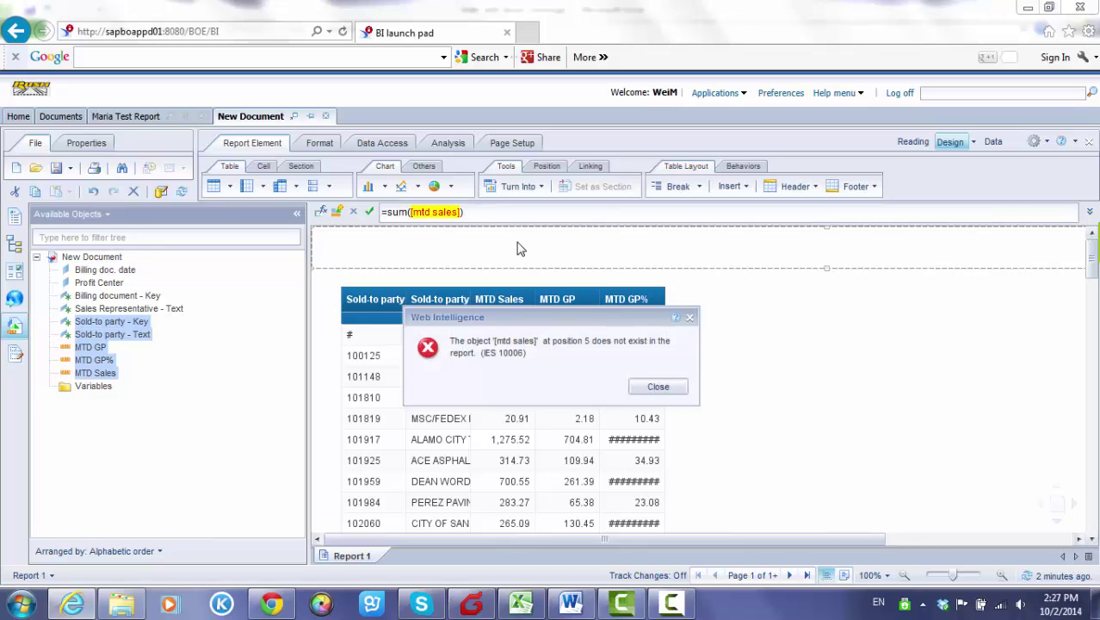
pyautogui.click(654, 387)
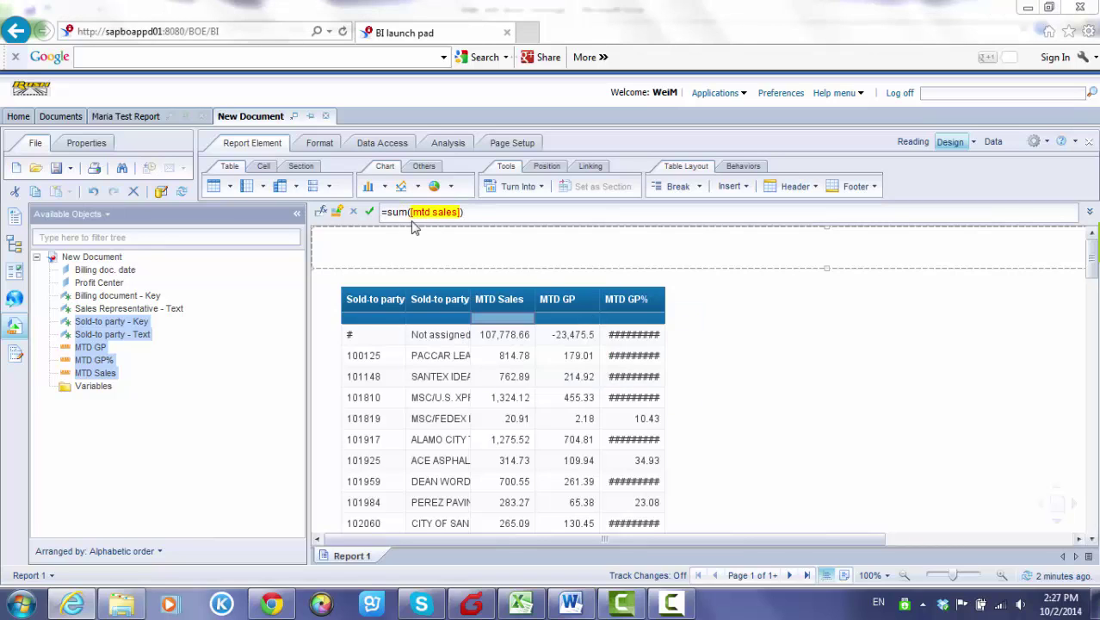
# Replace the object reference in the Formula Editor with the available MTD Sales object, making the formula =sum([MTD Sales]), and apply it.
pyautogui.click(321, 211)
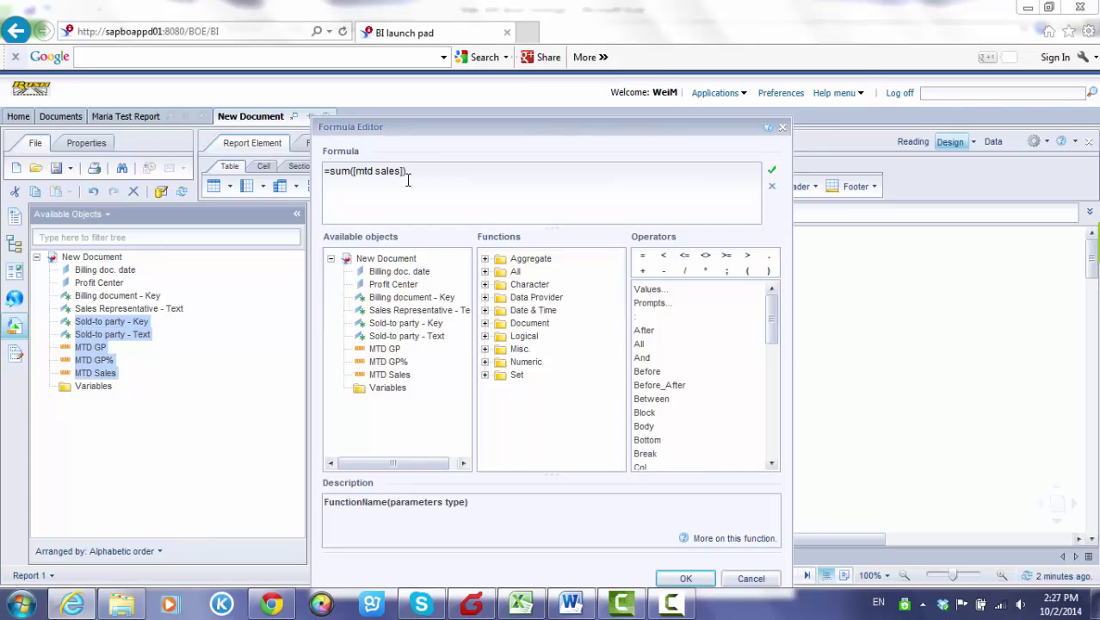
pyautogui.moveTo(408, 179); pyautogui.dragTo(356, 174)
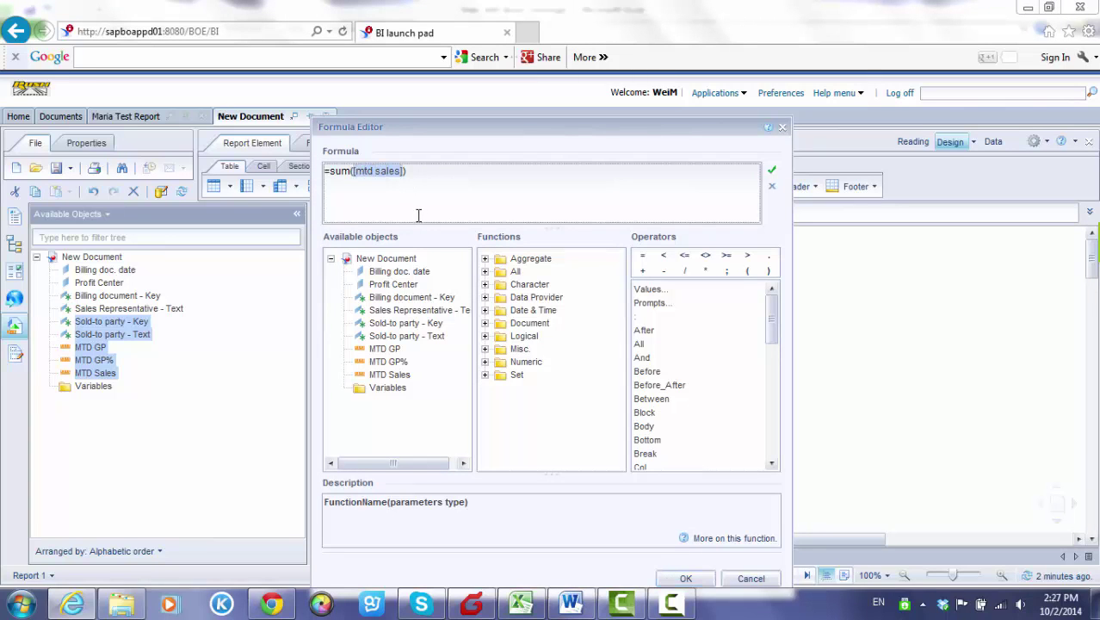
pyautogui.press('Delete')
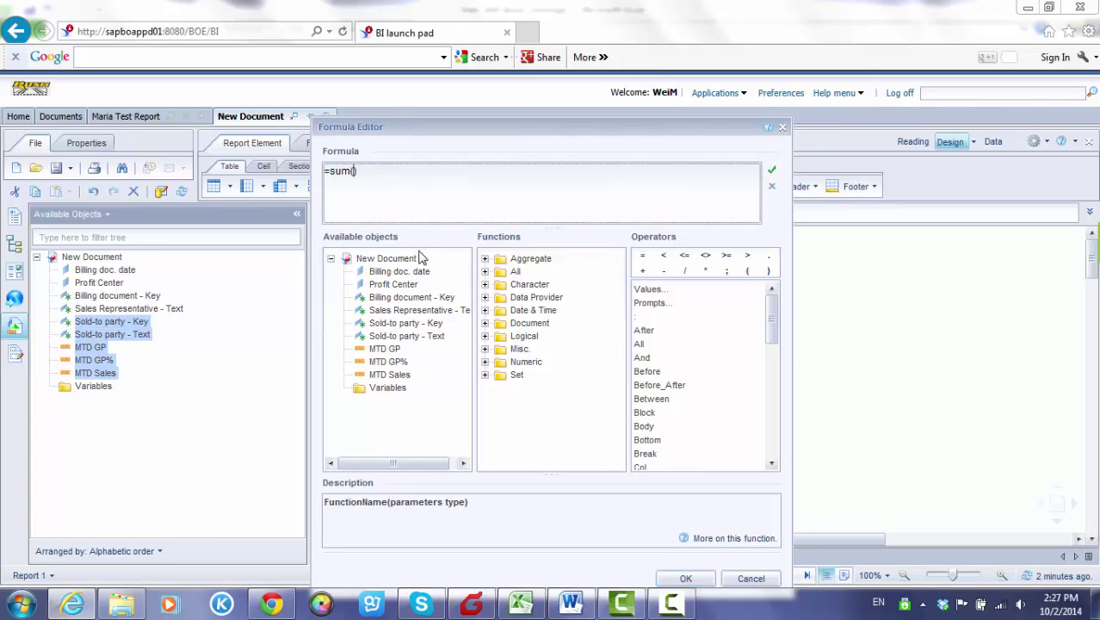
pyautogui.doubleClick(403, 376)
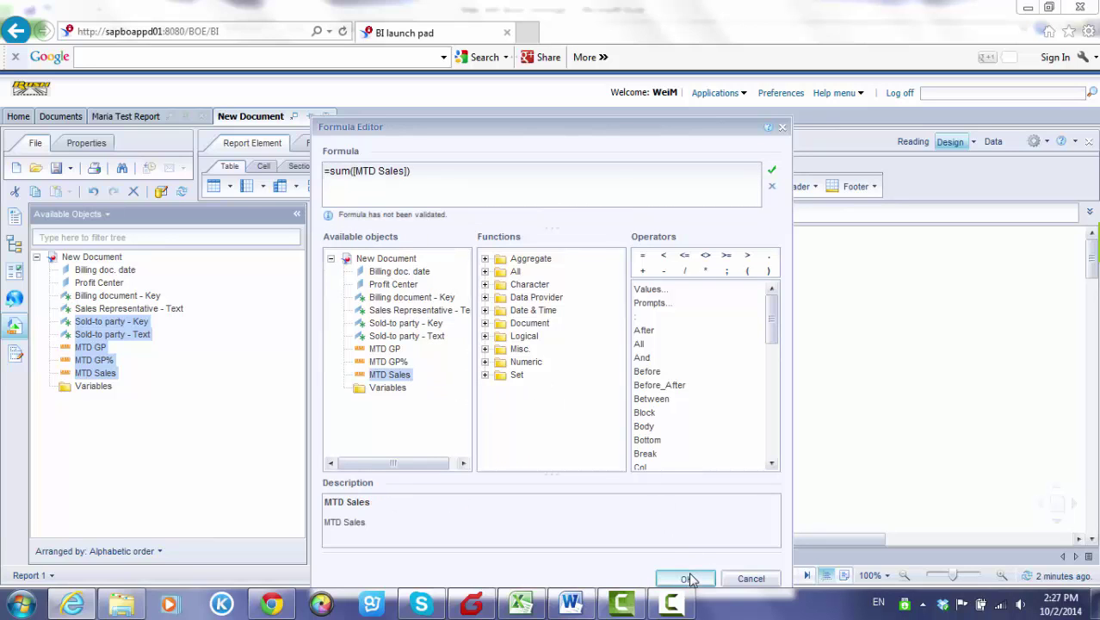
pyautogui.press('Return')
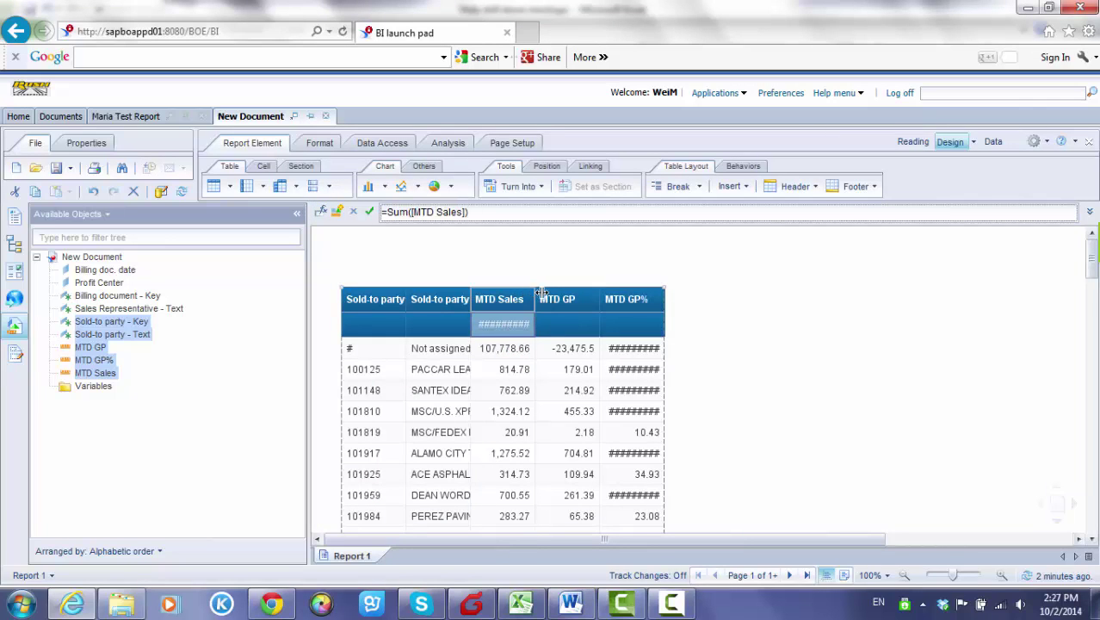
# Widen the MTD Sales column to fit its total, and select the total cell.
pyautogui.moveTo(540, 293); pyautogui.dragTo(558, 292)
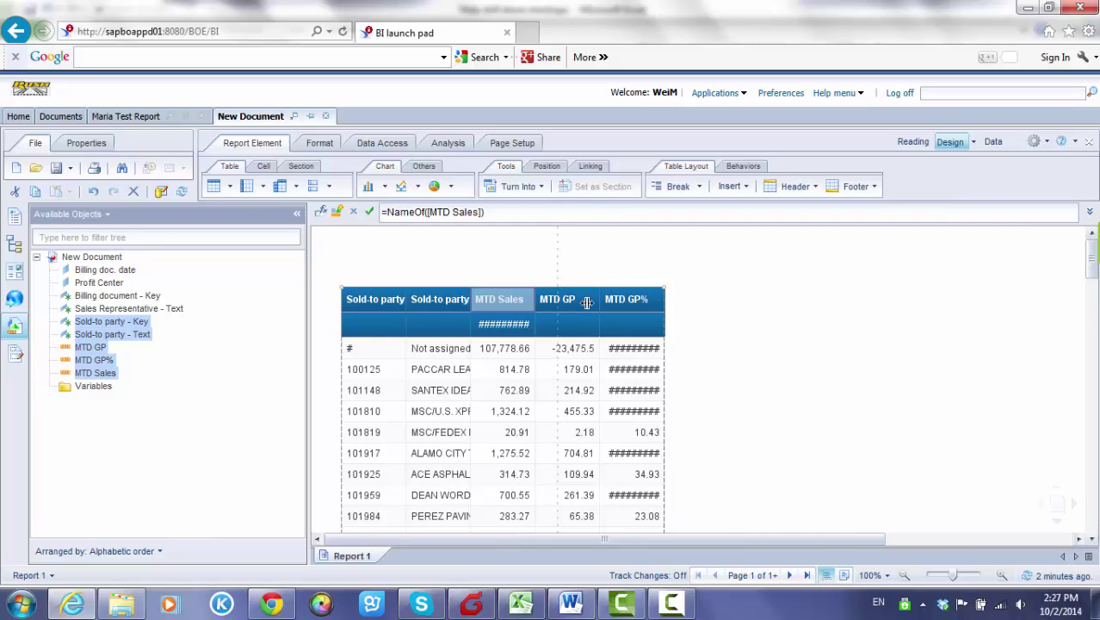
pyautogui.click(505, 323)
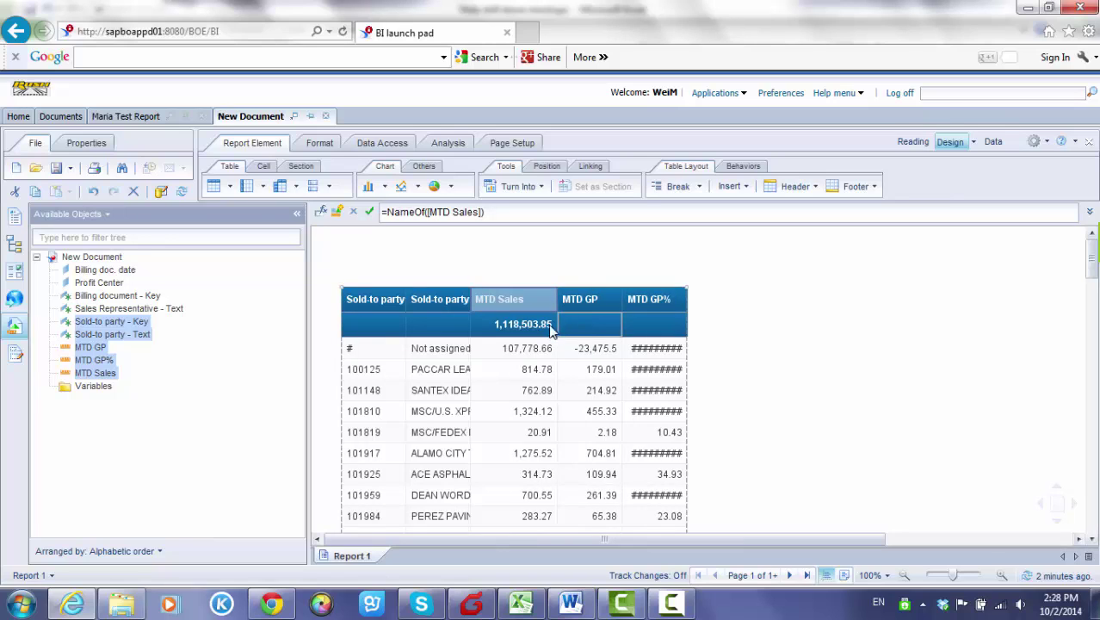
pyautogui.click(551, 330)
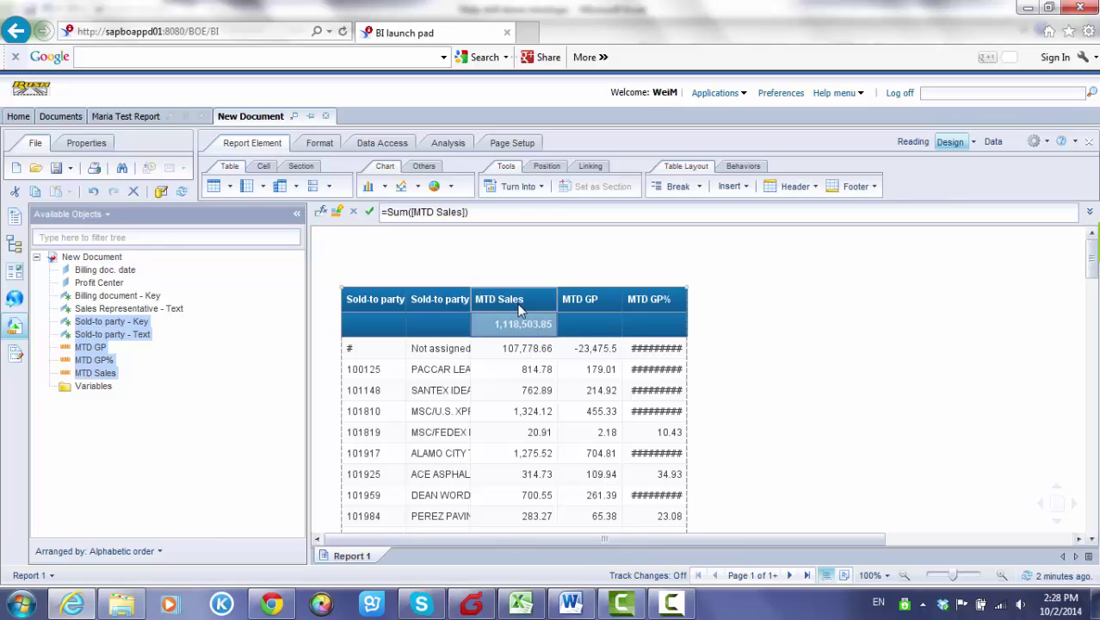
# Enter the formula =sum([MTD GP]) in the blank cell under the MTD GP header, validate it and apply it.
pyautogui.click(598, 334)
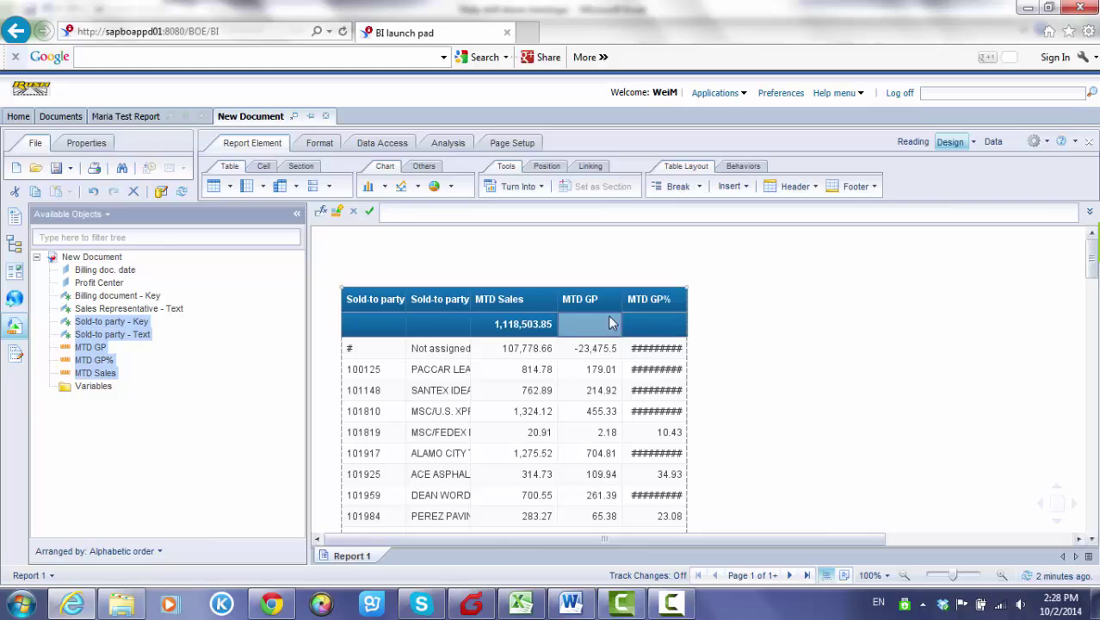
pyautogui.click(460, 217)
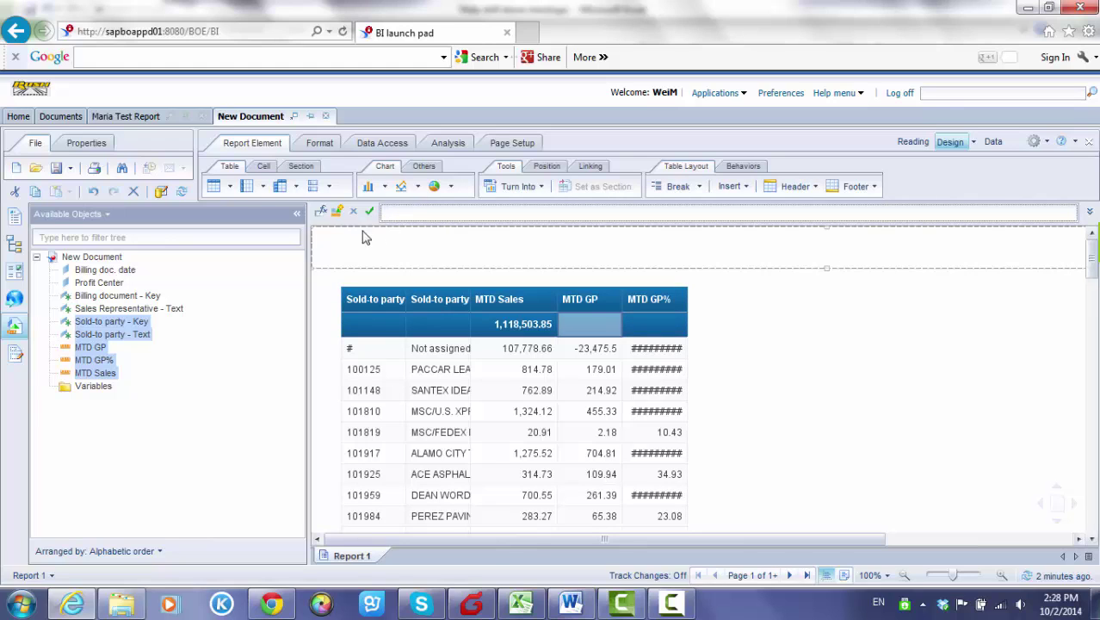
pyautogui.click(320, 211)
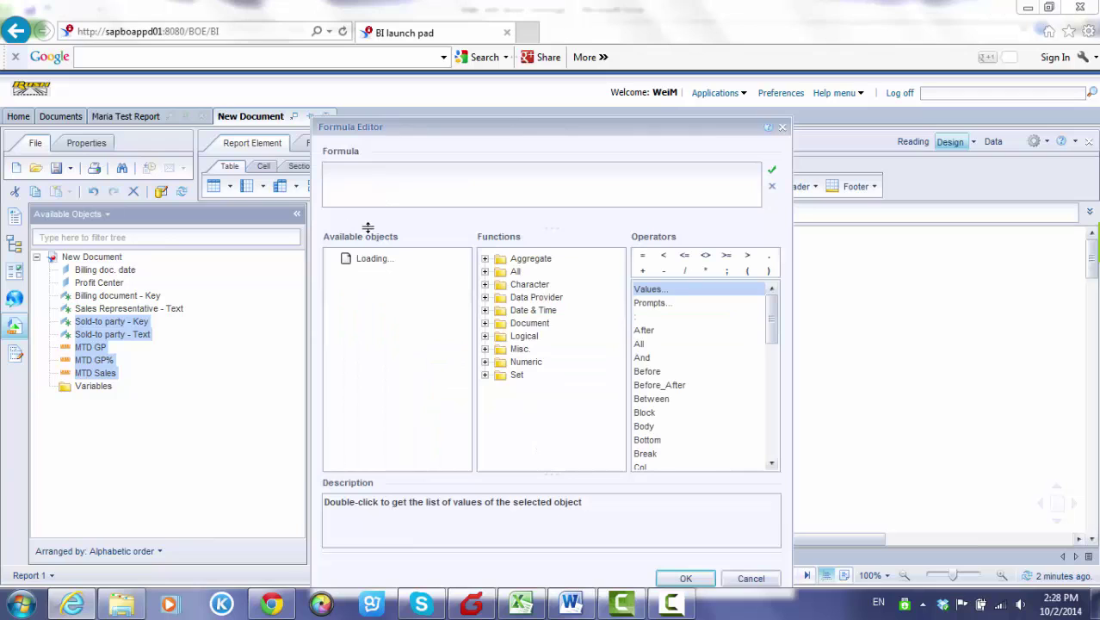
pyautogui.click(402, 188)
pyautogui.write('=sum(')
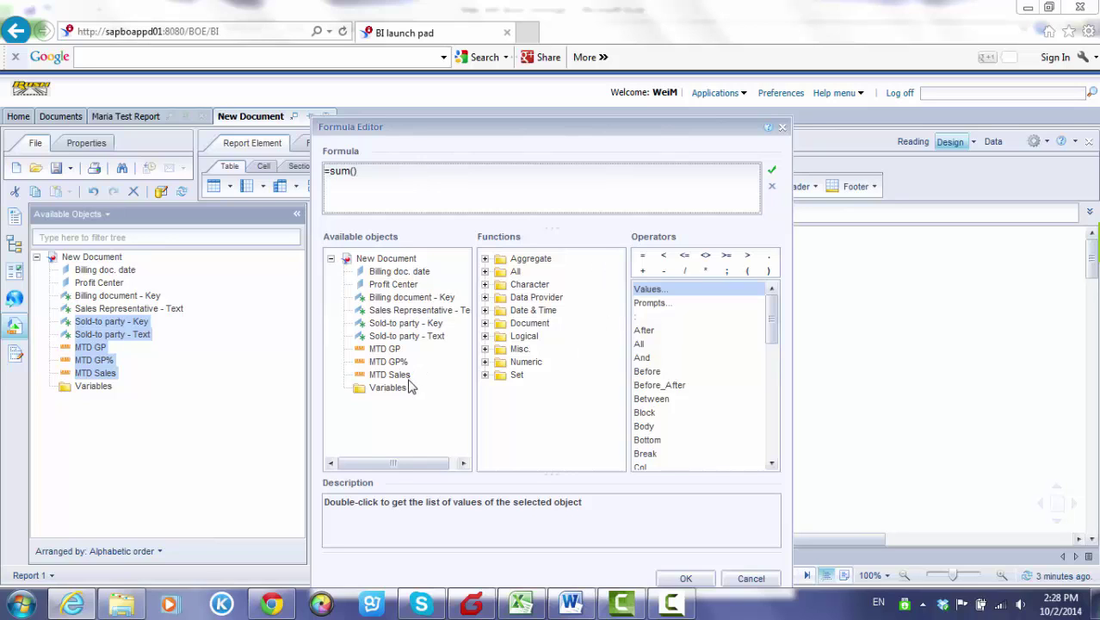
pyautogui.doubleClick(385, 348)
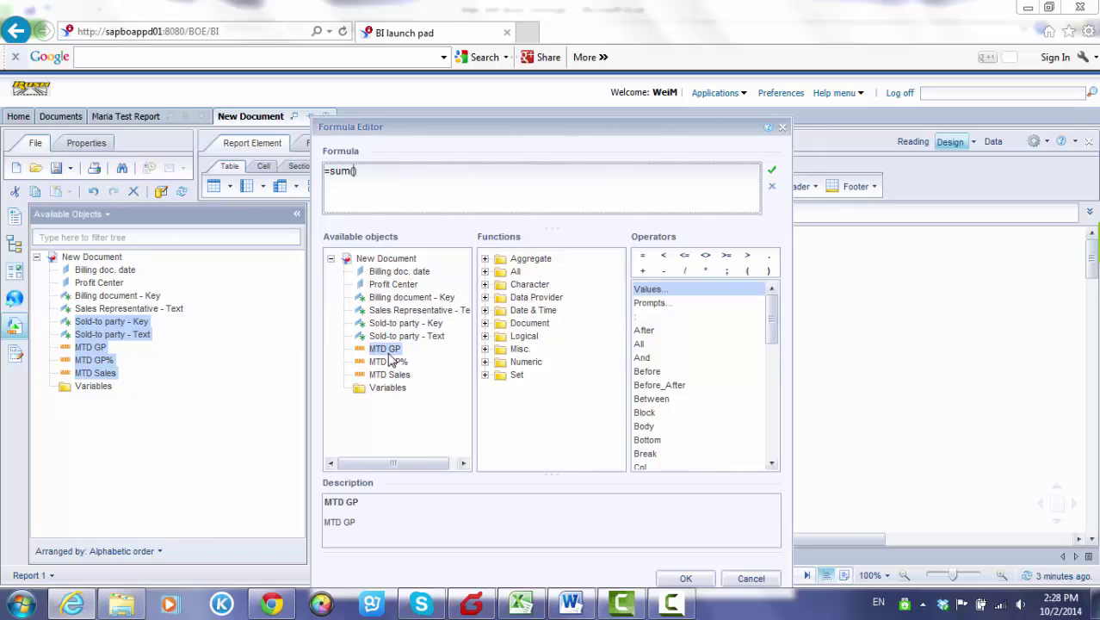
pyautogui.click(771, 170)
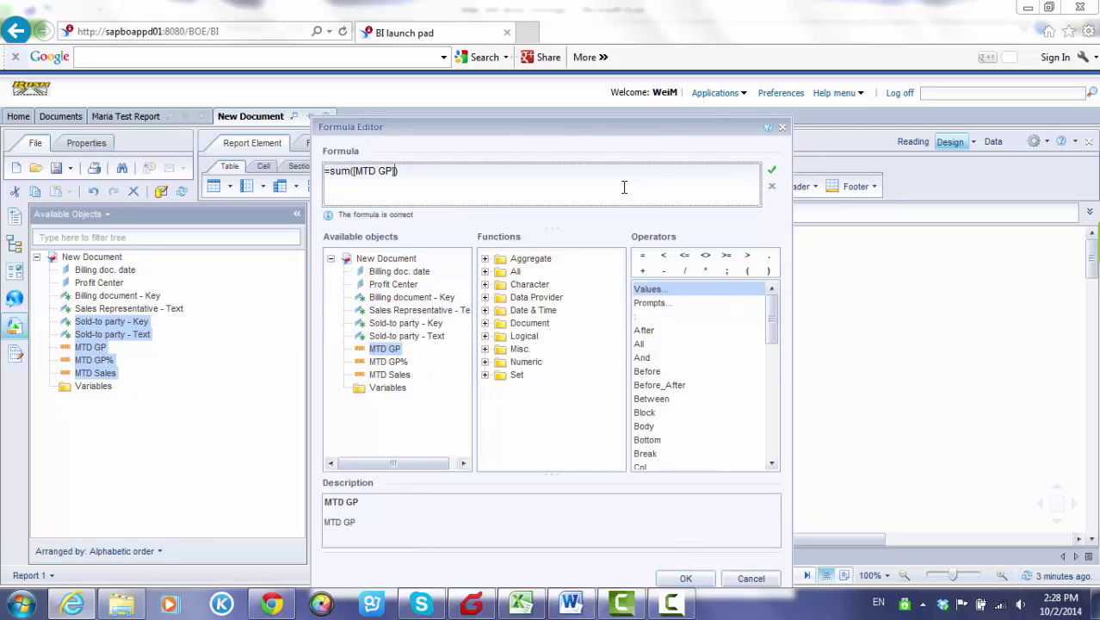
pyautogui.moveTo(289, 193); pyautogui.dragTo(290, 163)
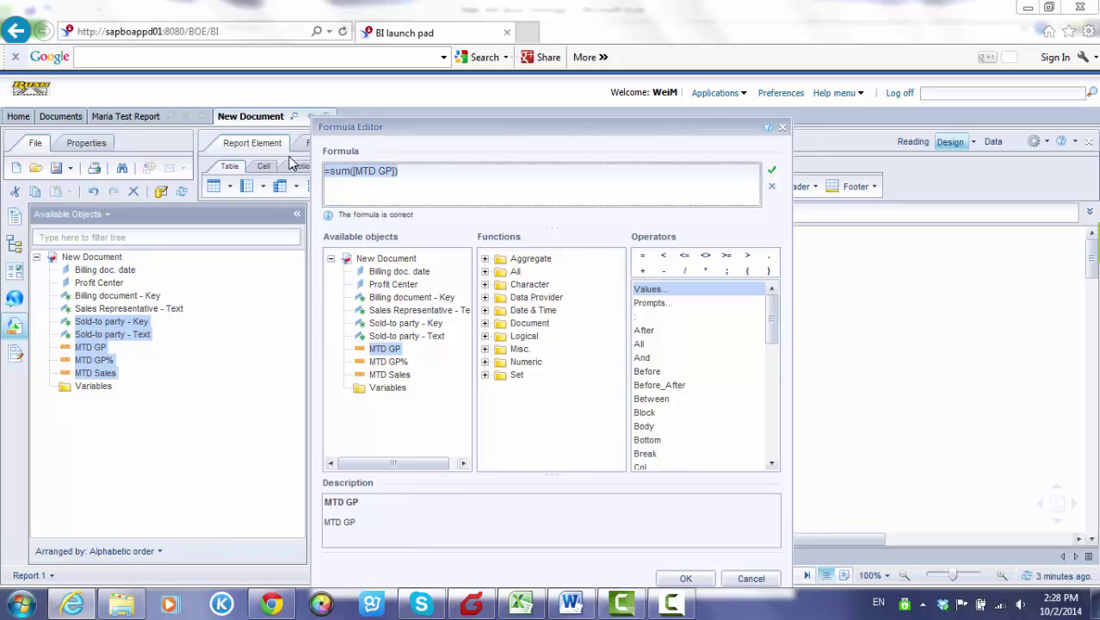
pyautogui.click(772, 172)
pyautogui.click(599, 173)
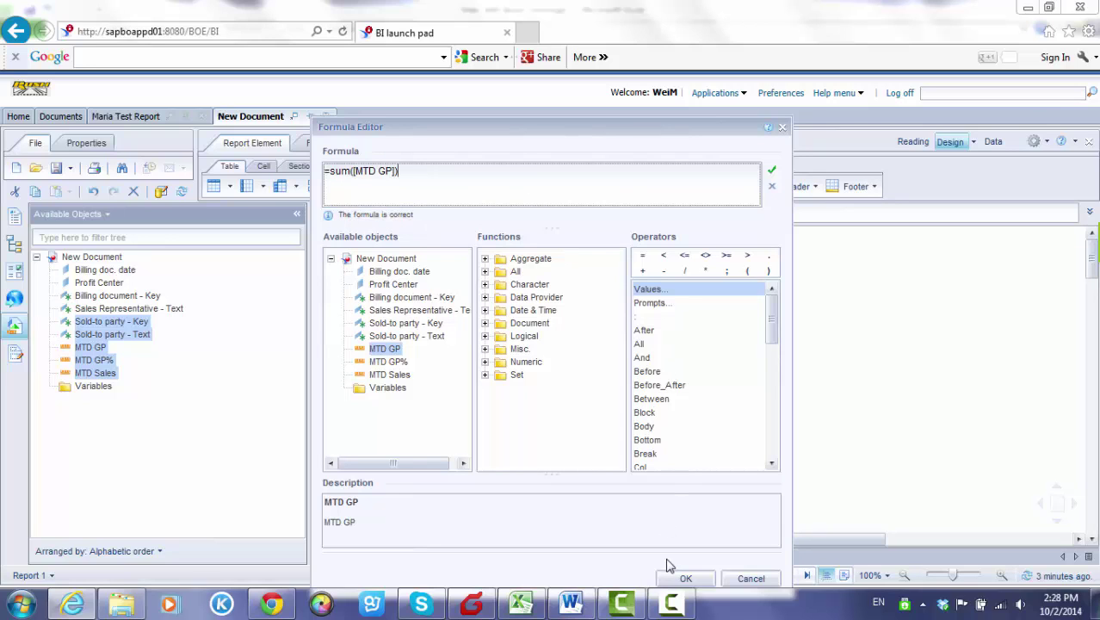
pyautogui.click(687, 578)
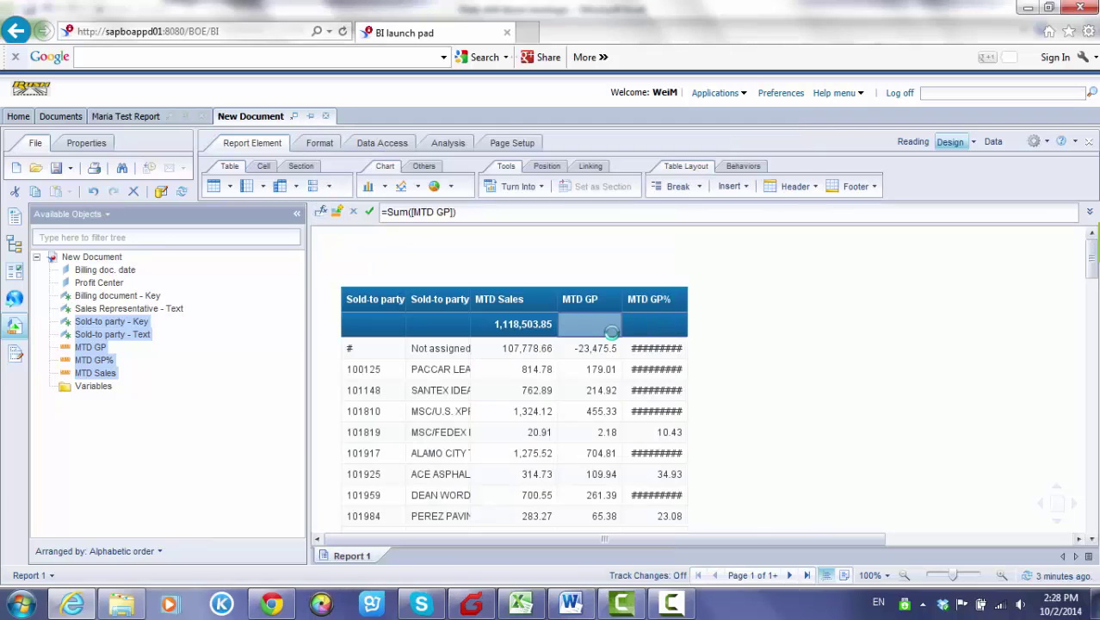
# Start the formula =sum([MTD GP])/sum() in the Formula Editor for the blank cell under the MTD GP% header.
pyautogui.click(674, 333)
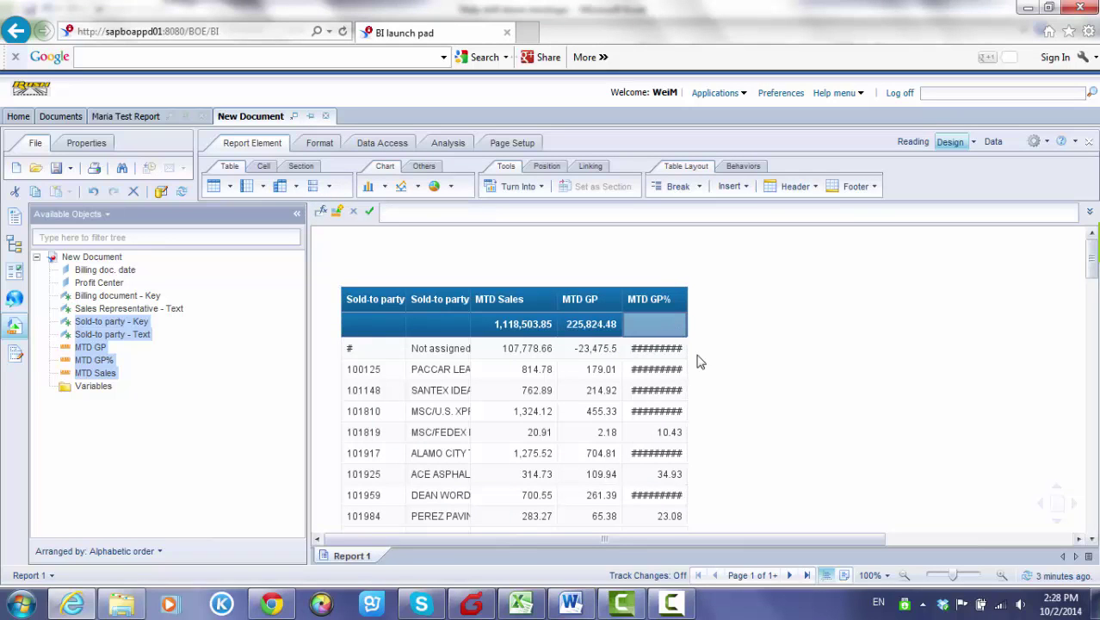
pyautogui.click(321, 211)
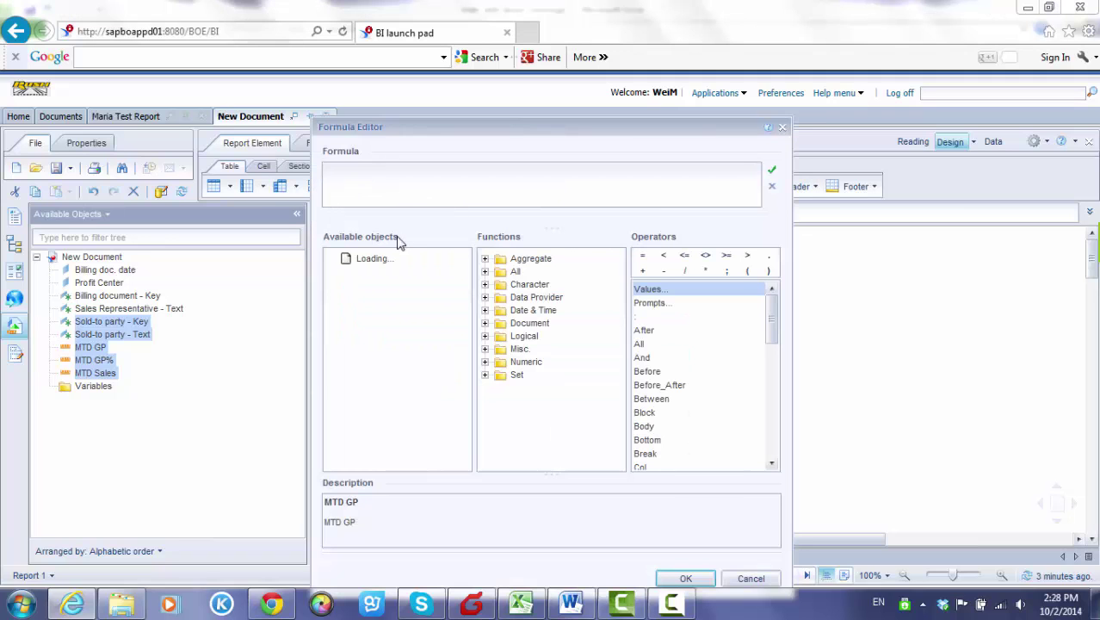
pyautogui.write('=sum(')
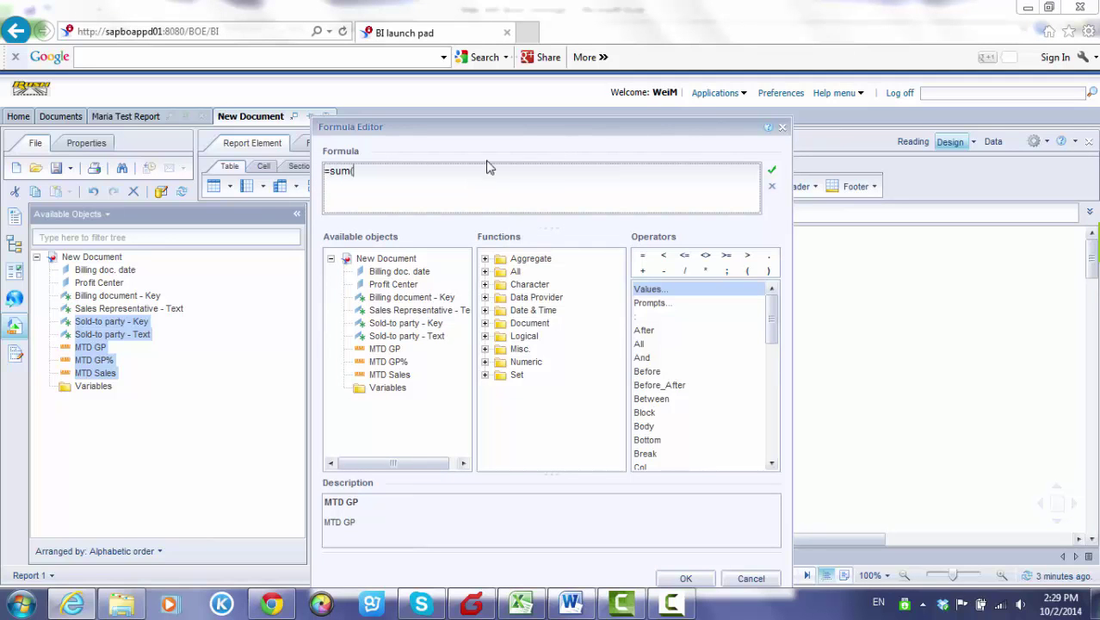
pyautogui.moveTo(490, 127); pyautogui.dragTo(857, 97)
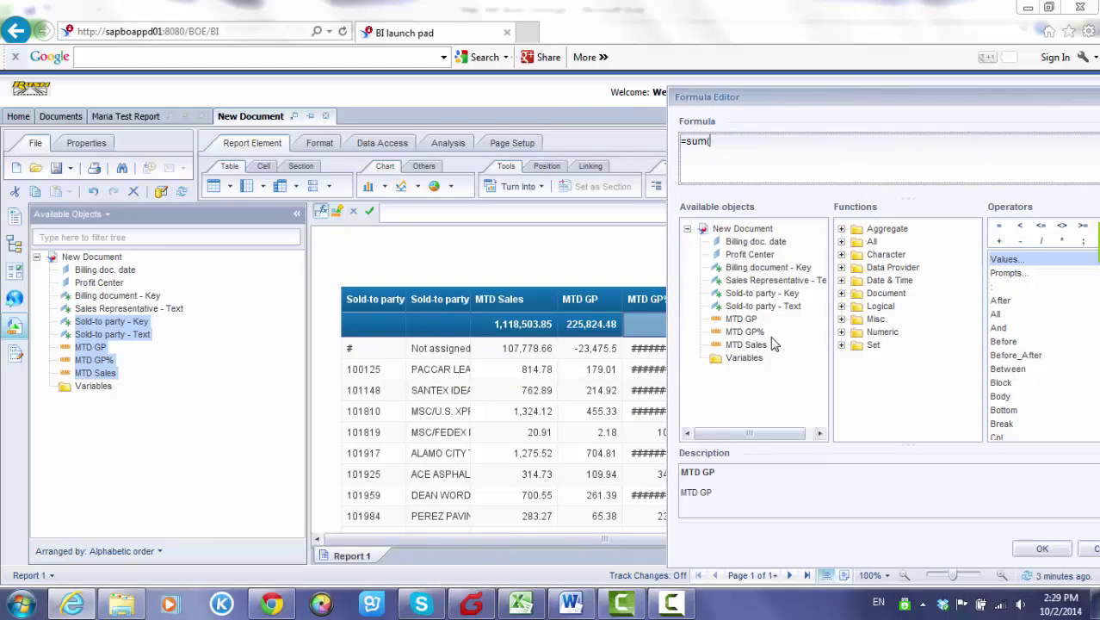
pyautogui.doubleClick(743, 318)
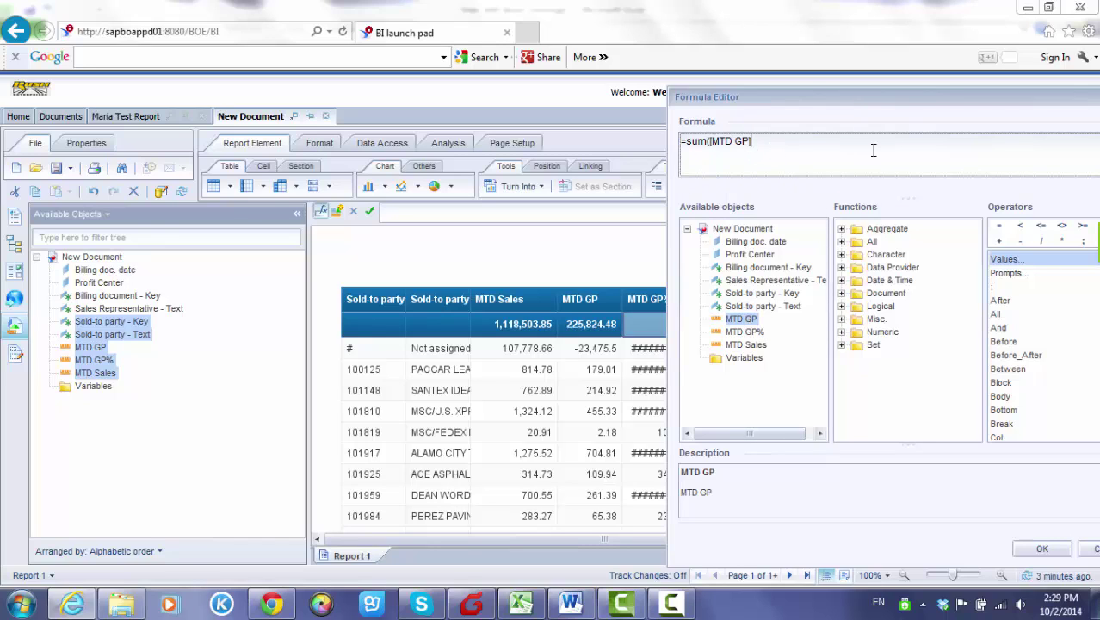
pyautogui.write(')')
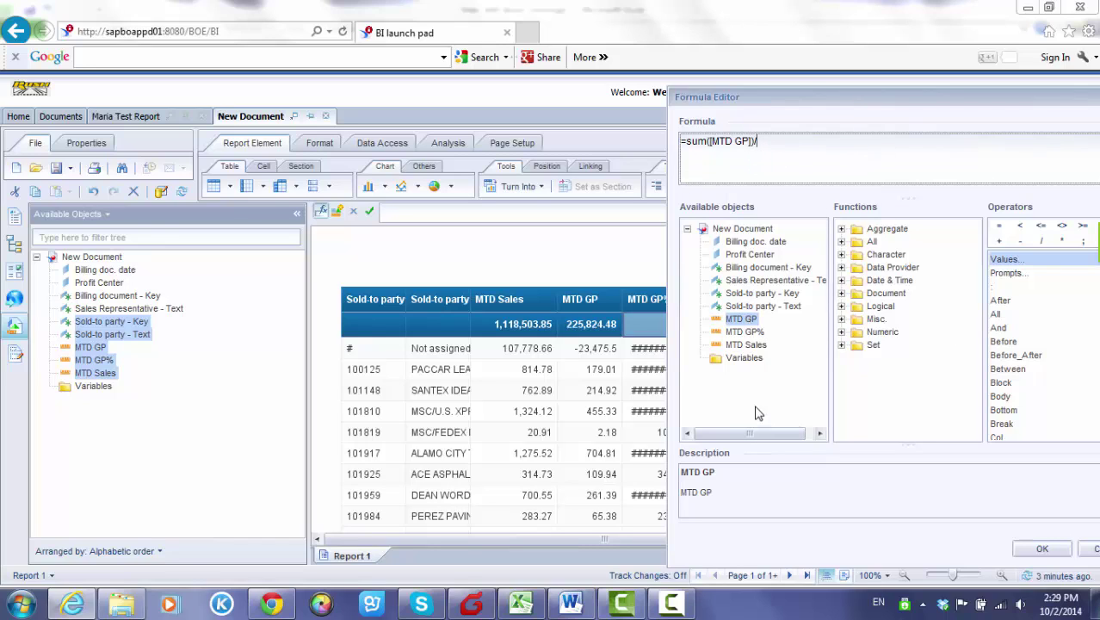
pyautogui.write('/sum()')
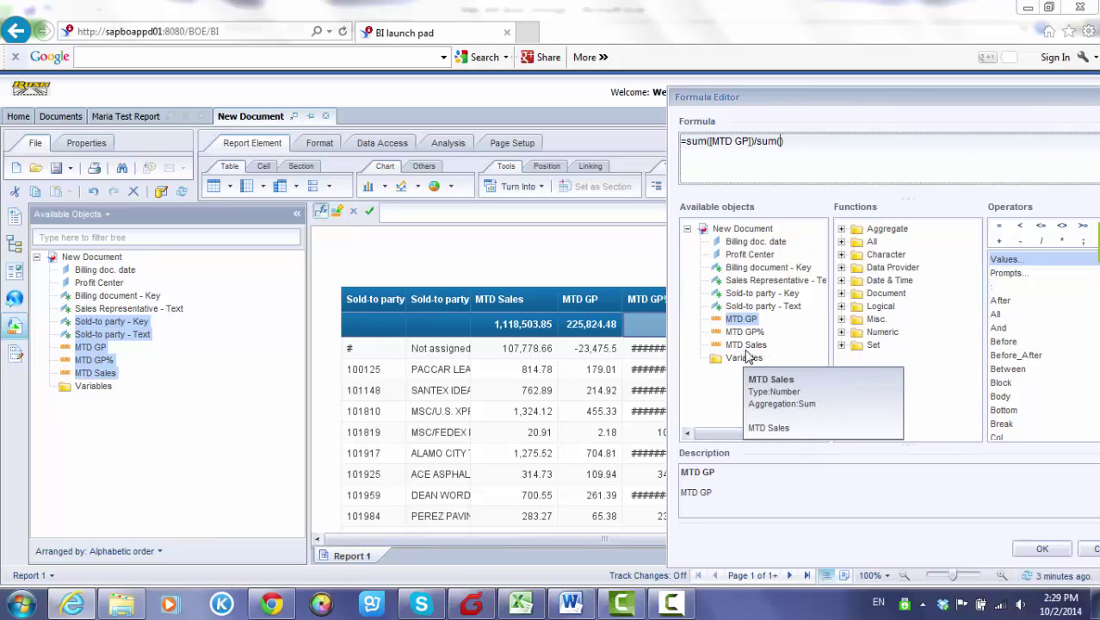
# Insert MTD Sales into the second sum to complete =sum([MTD GP])/sum([MTD Sales]), validate and apply the formula, and select its cell.
pyautogui.click(745, 345)
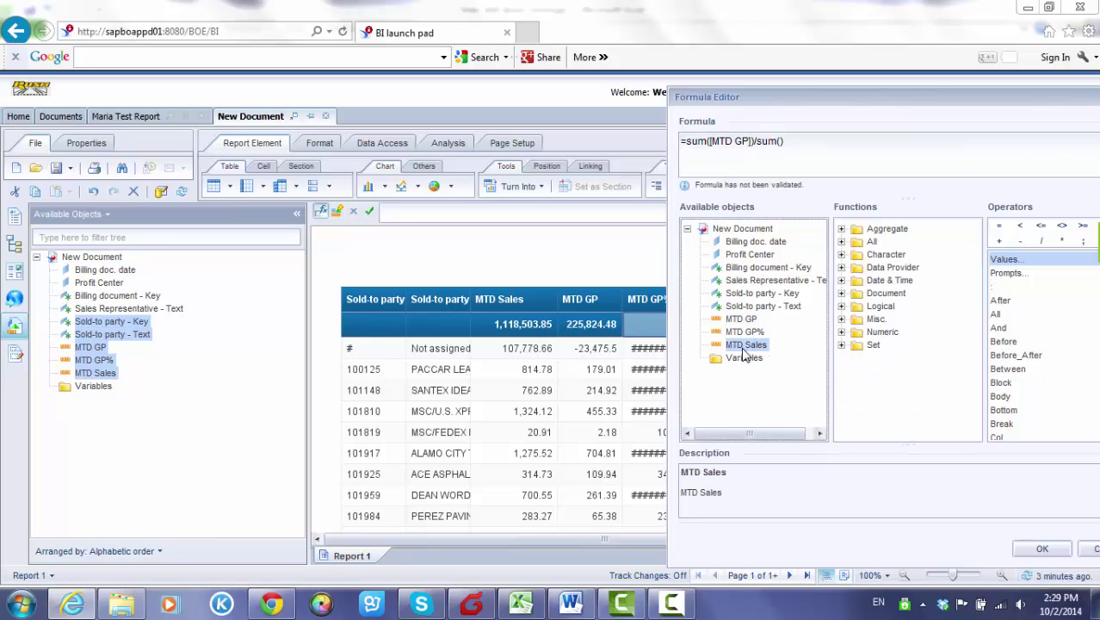
pyautogui.click(782, 146)
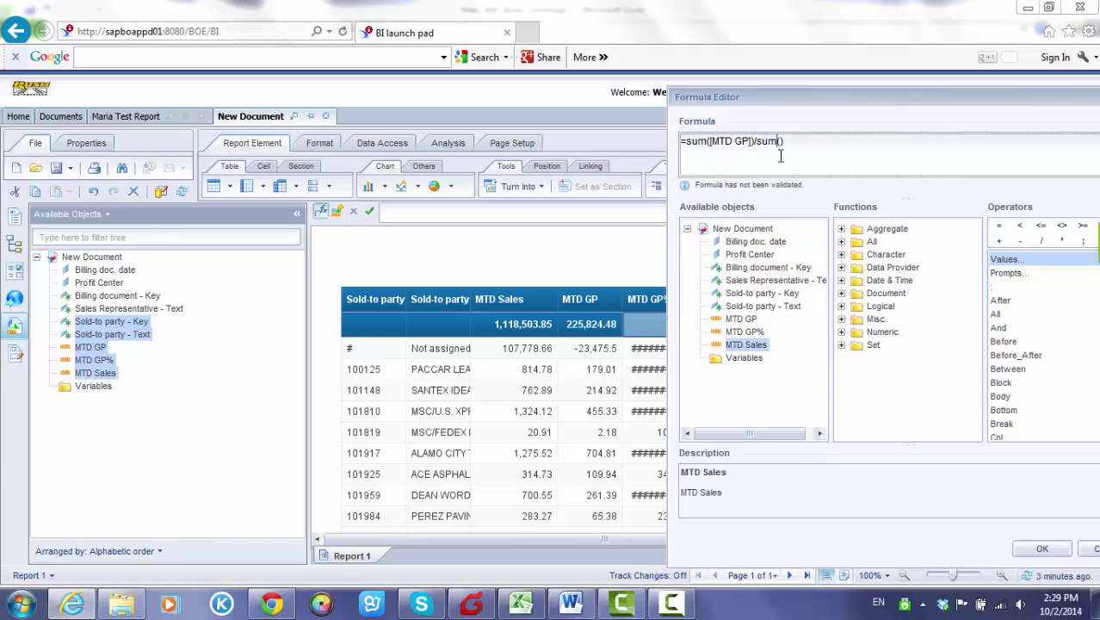
pyautogui.click(745, 345)
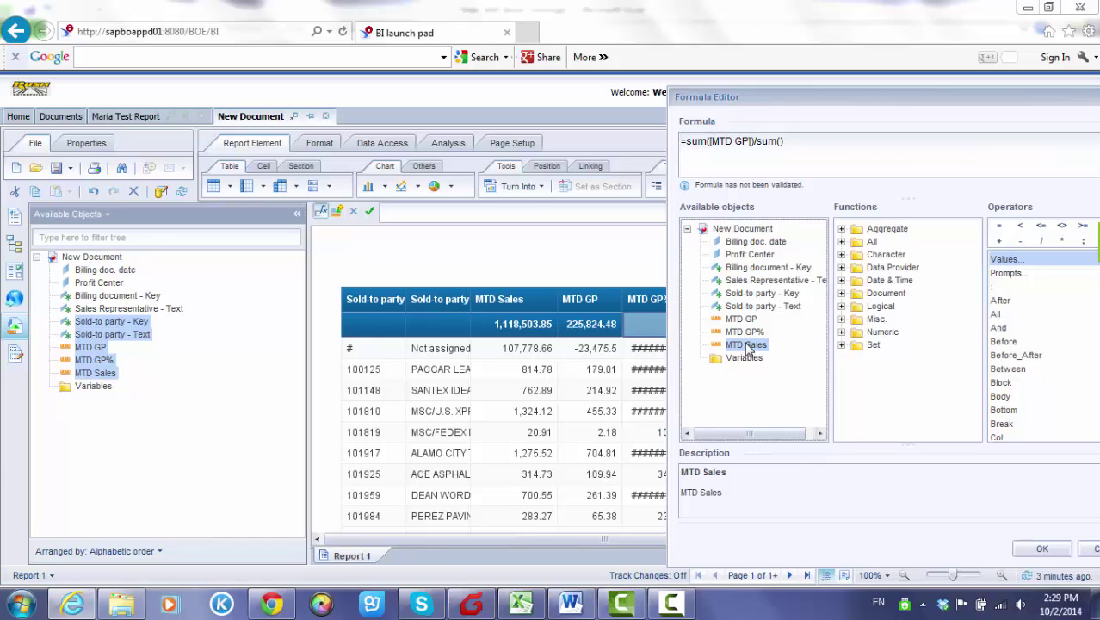
pyautogui.click(780, 147)
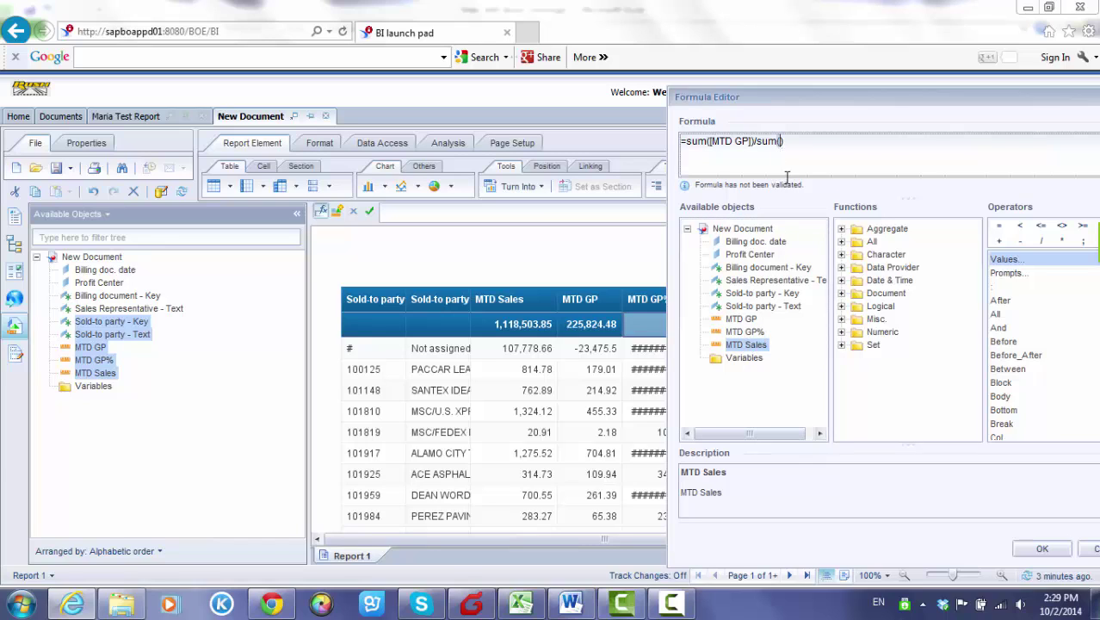
pyautogui.click(754, 347)
pyautogui.doubleClick(754, 347)
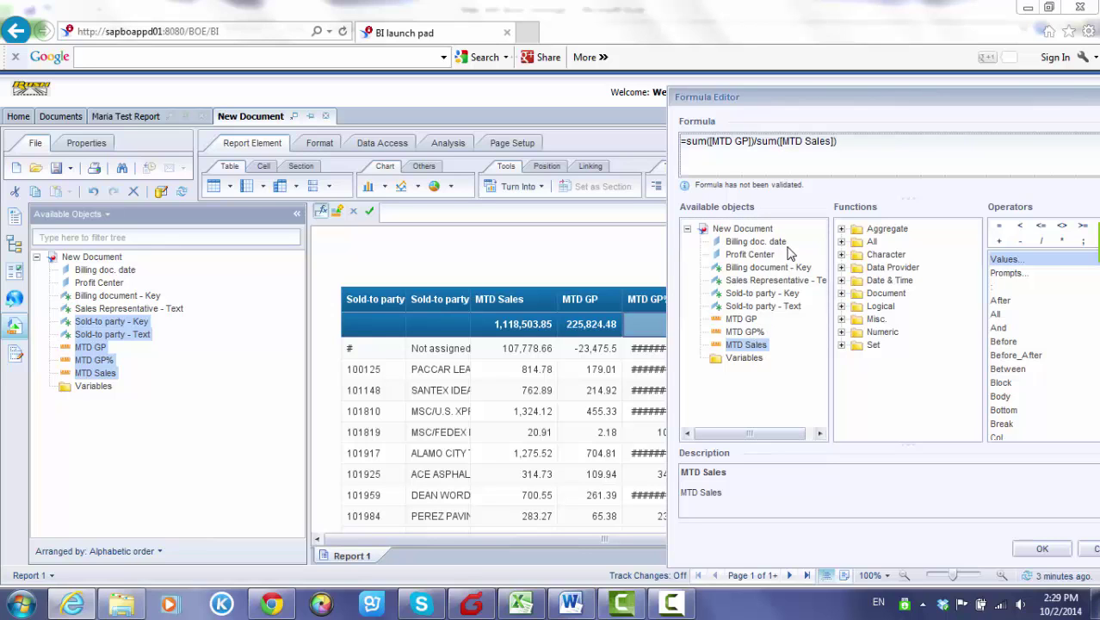
pyautogui.moveTo(887, 92); pyautogui.dragTo(355, 70)
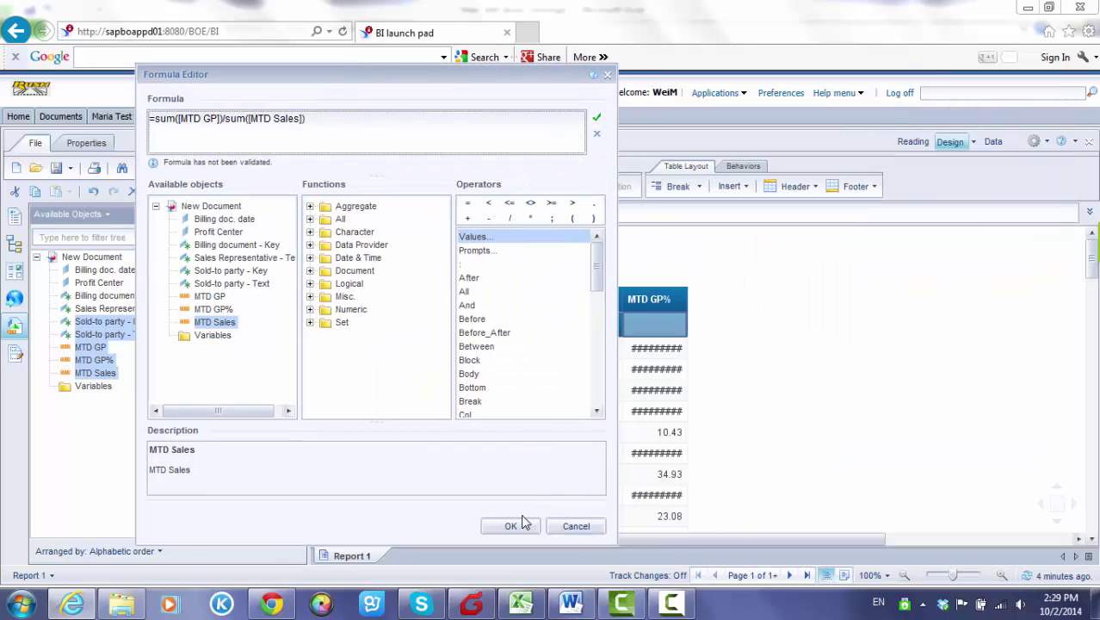
pyautogui.click(598, 118)
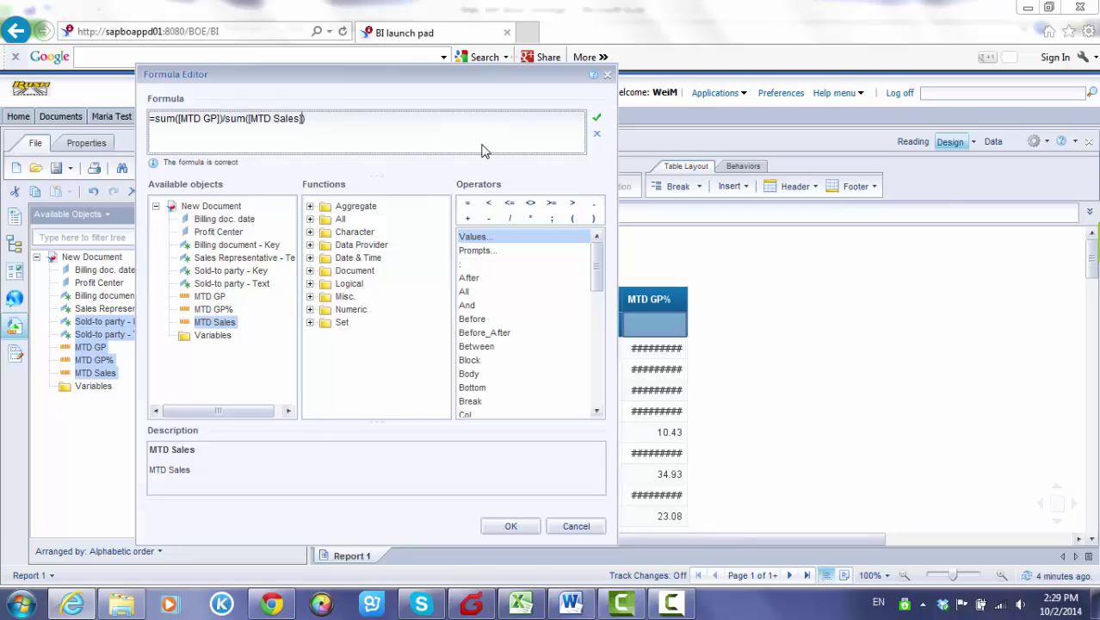
pyautogui.click(508, 526)
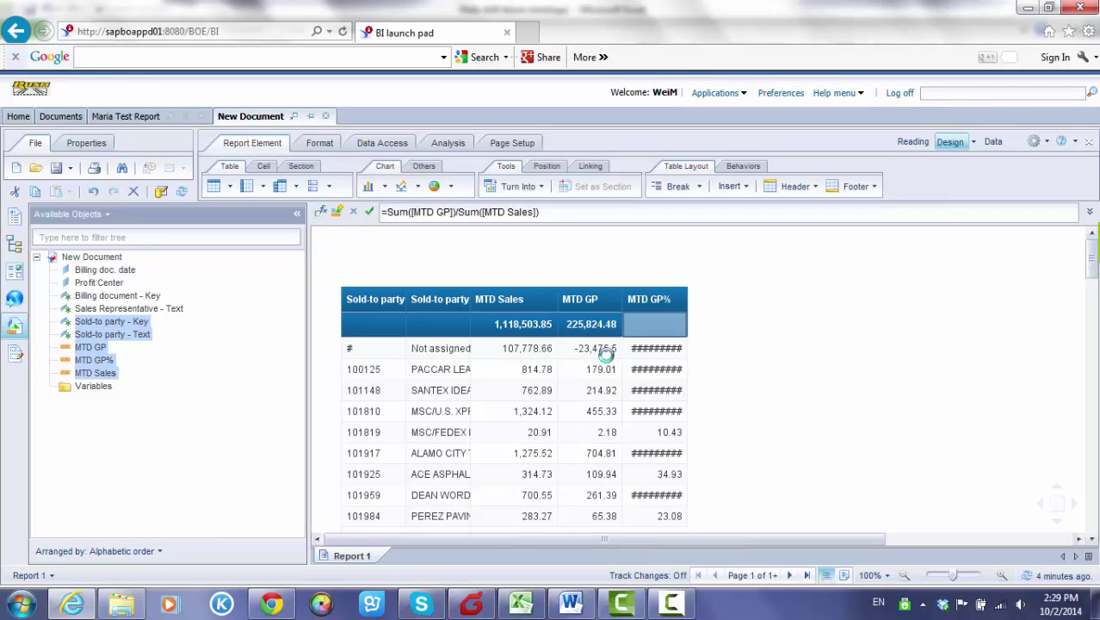
pyautogui.click(674, 327)
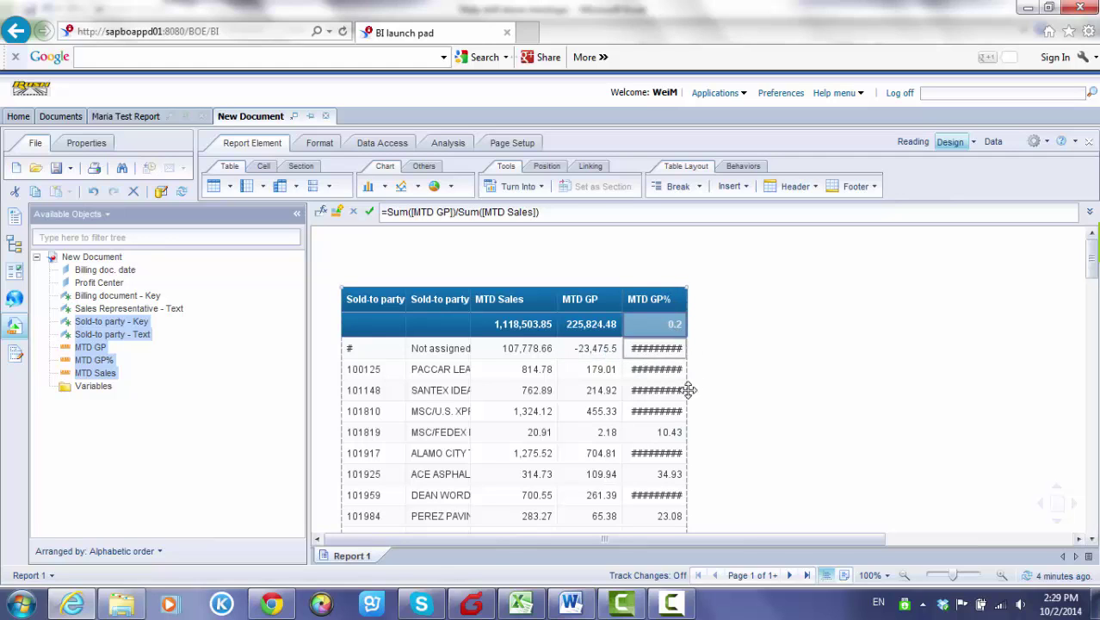
# Label the totals row "Overall Result" in the Sold-to party - Key column and widen that column to fit the label.
pyautogui.click(379, 325)
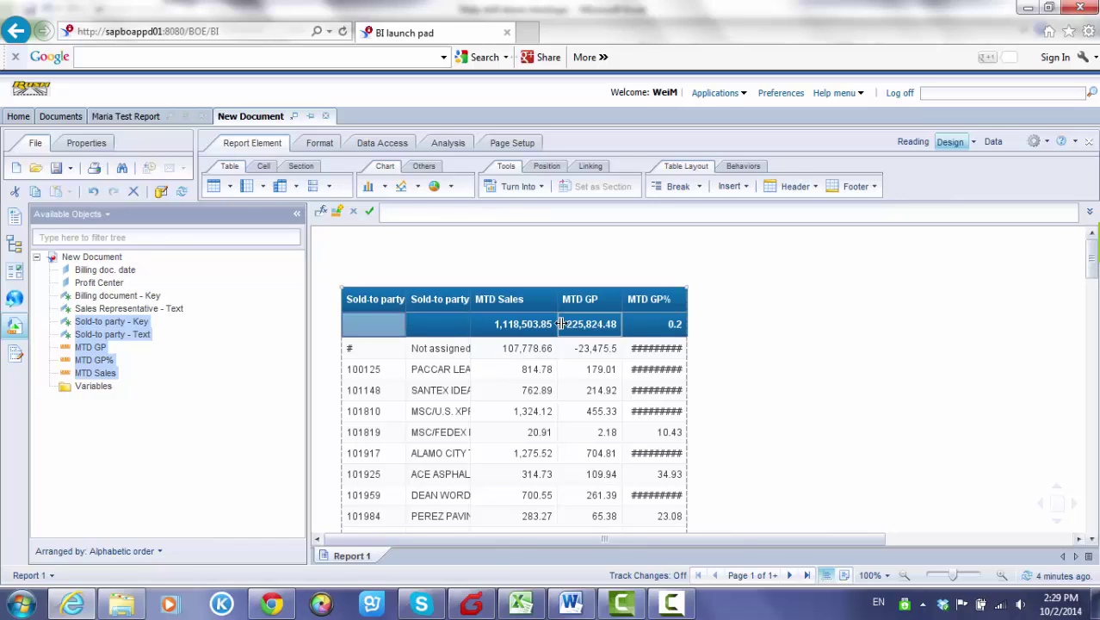
pyautogui.click(415, 212)
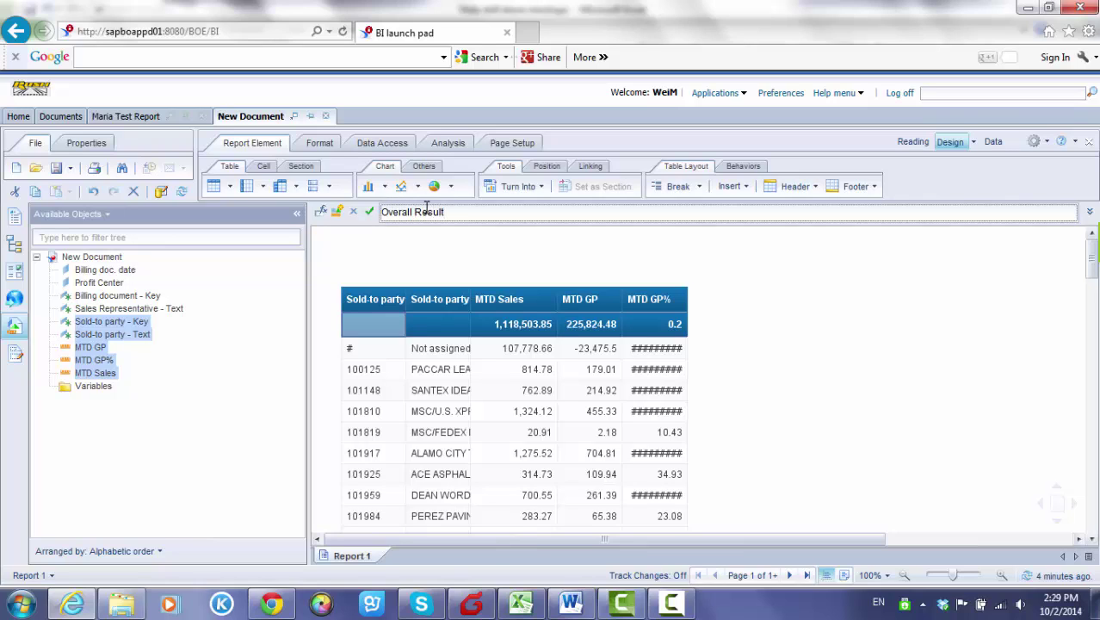
pyautogui.write('Overall Result')
pyautogui.press('Return')
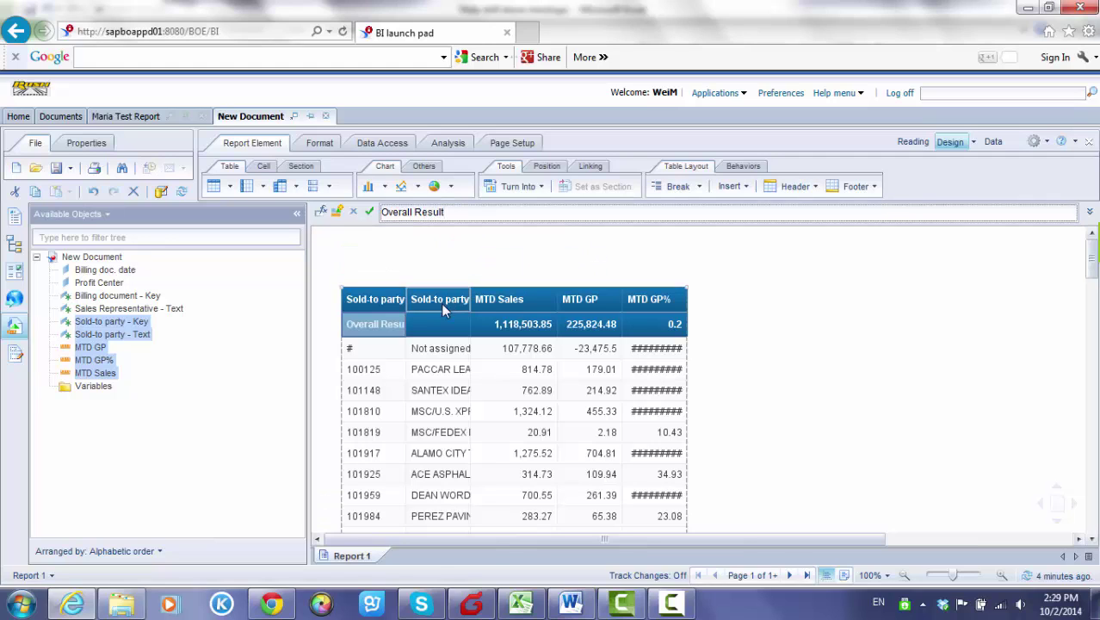
pyautogui.click(394, 299)
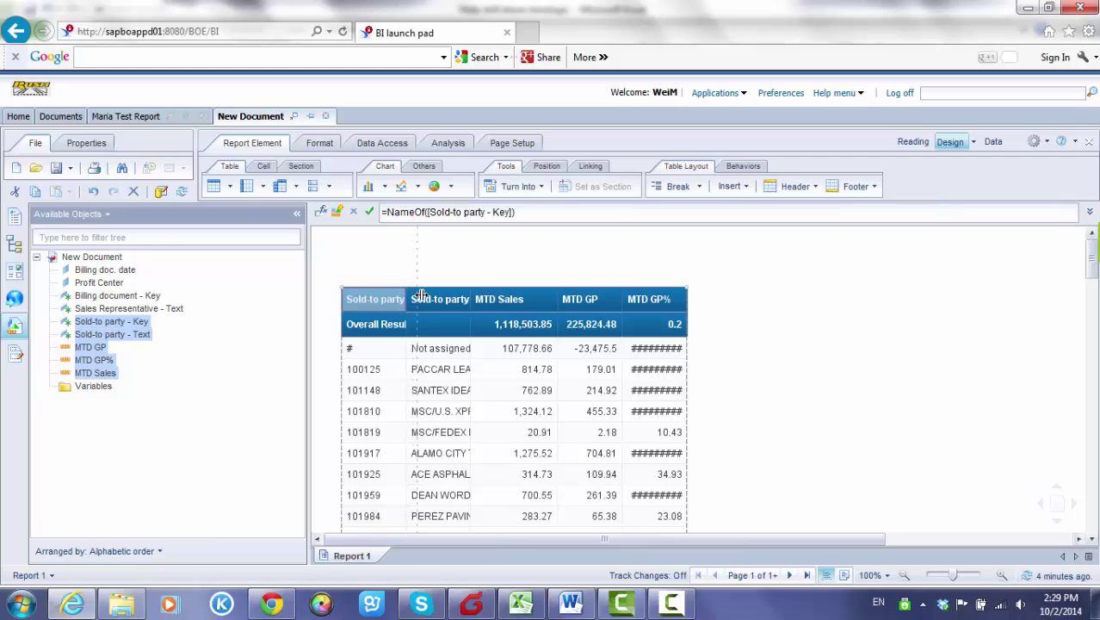
pyautogui.moveTo(423, 299); pyautogui.dragTo(423, 299)
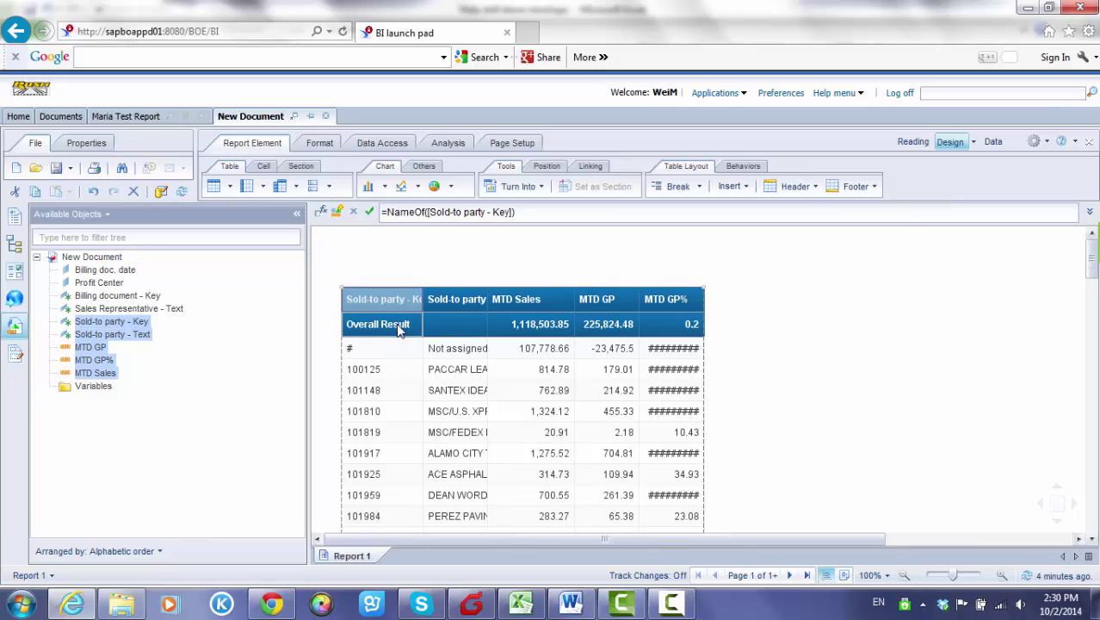
# Turn on Autofit width for the Overall Result cell in the Sold-to party - Key column.
pyautogui.click(398, 332)
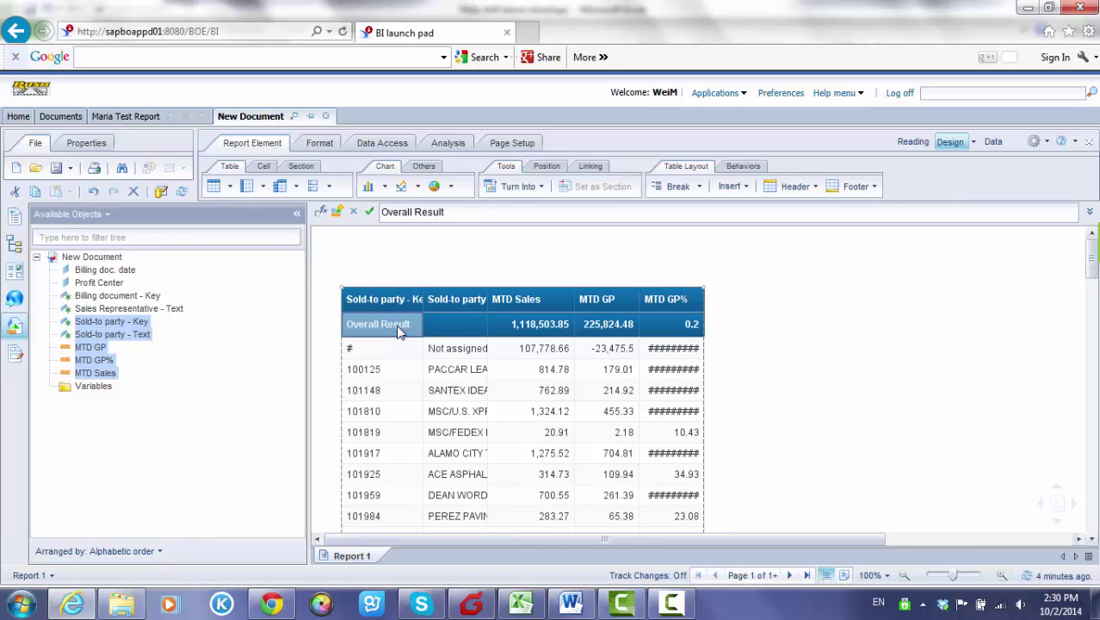
pyautogui.rightClick(398, 332)
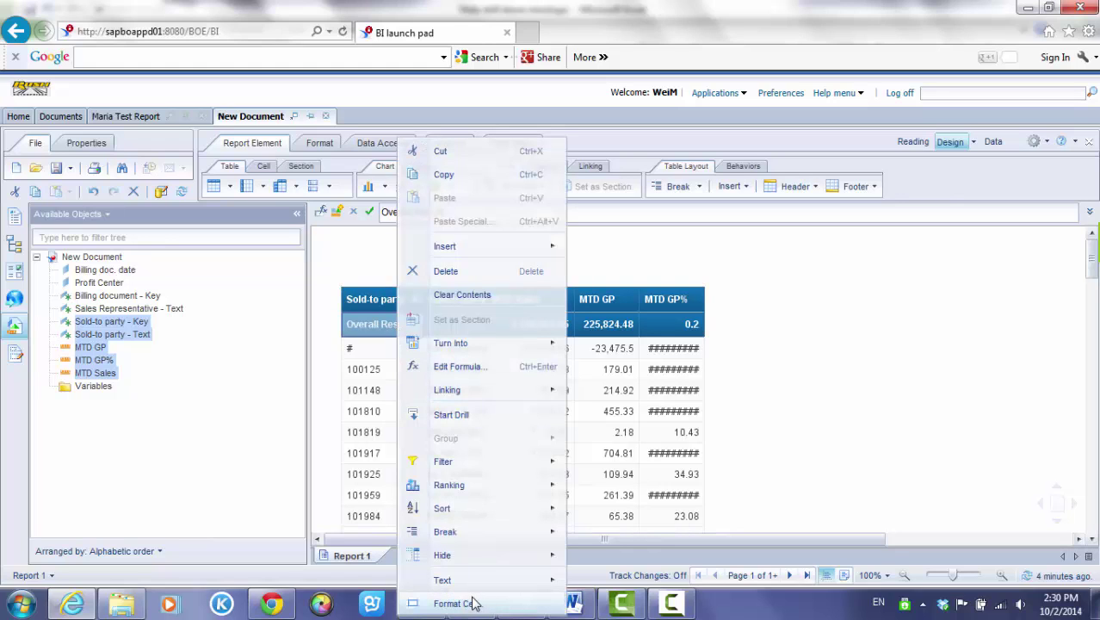
pyautogui.moveTo(456, 556)
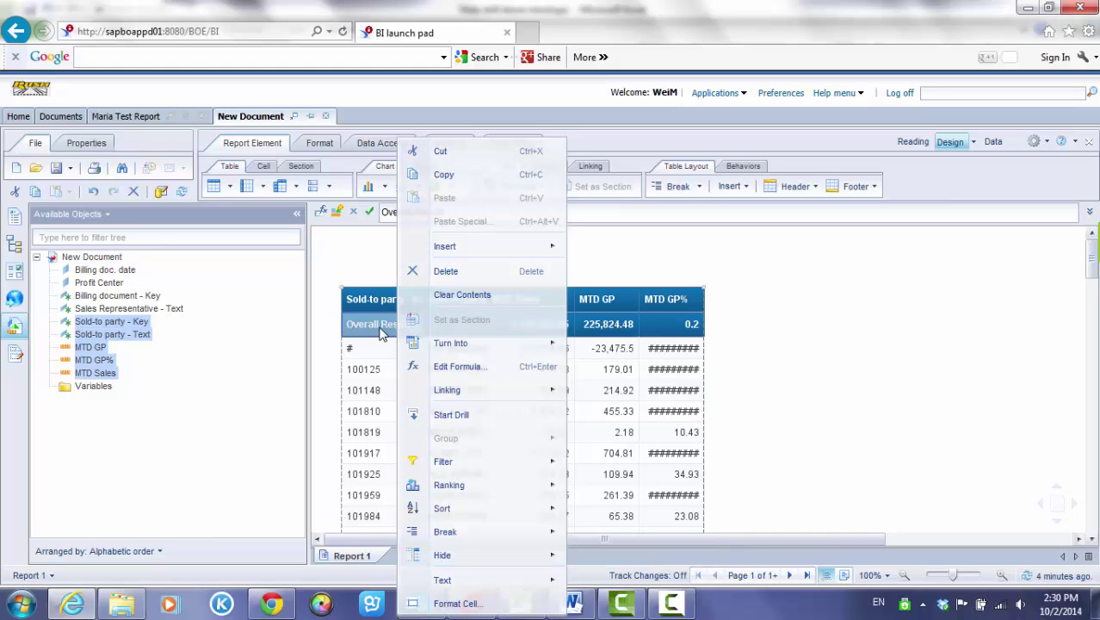
pyautogui.click(456, 603)
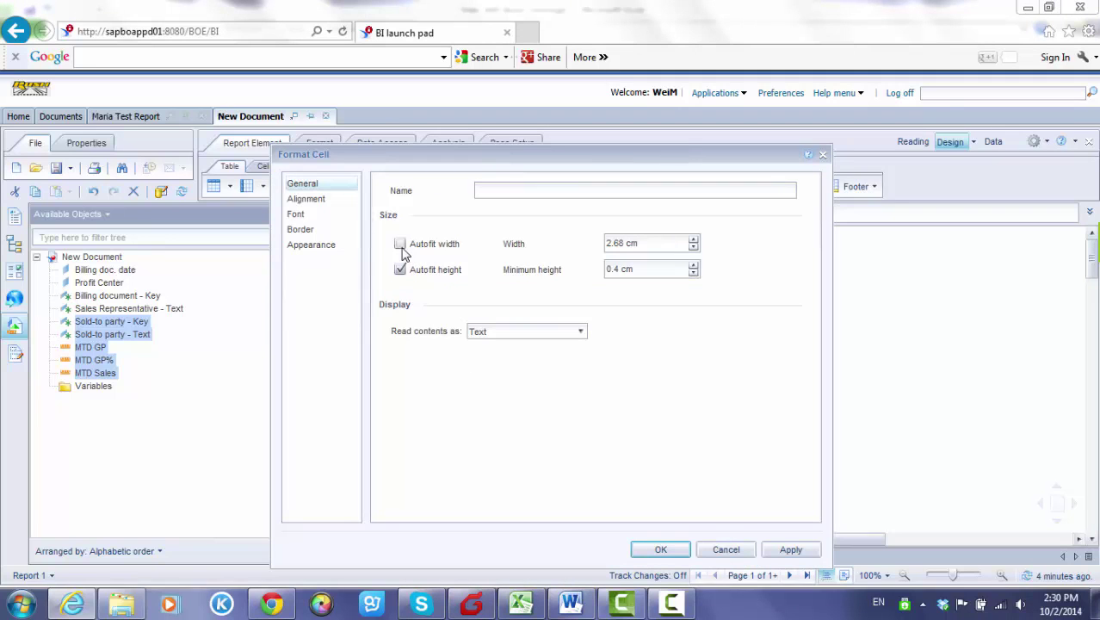
pyautogui.click(448, 246)
pyautogui.moveTo(470, 157); pyautogui.dragTo(483, 39)
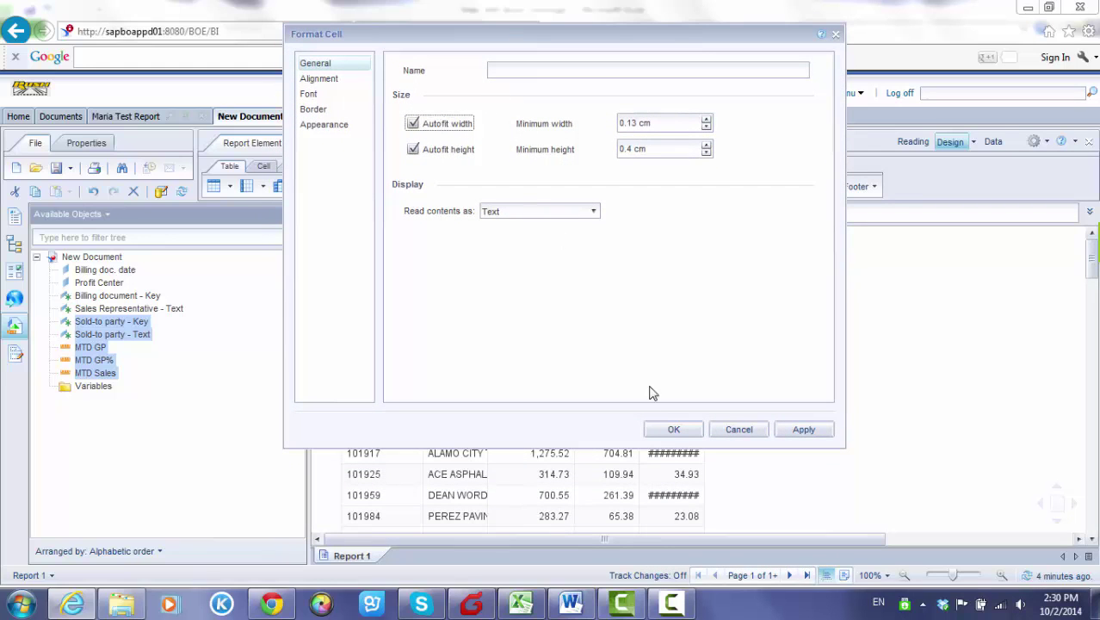
pyautogui.click(674, 431)
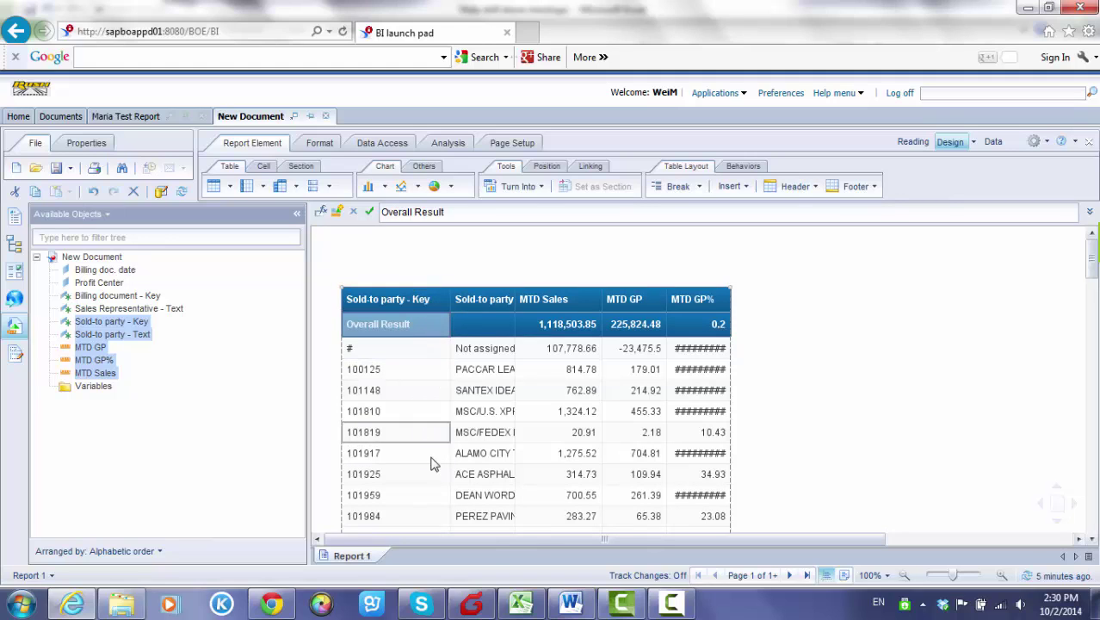
# Turn on Autofit width for all header cells of the customer table together.
pyautogui.click(422, 300)
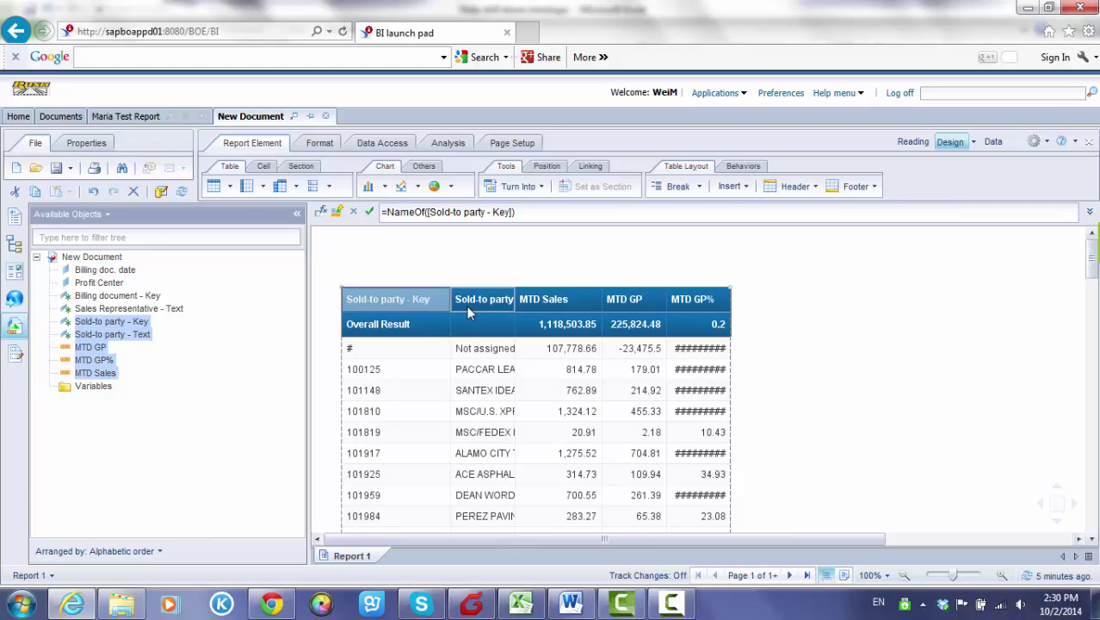
pyautogui.click(506, 303)
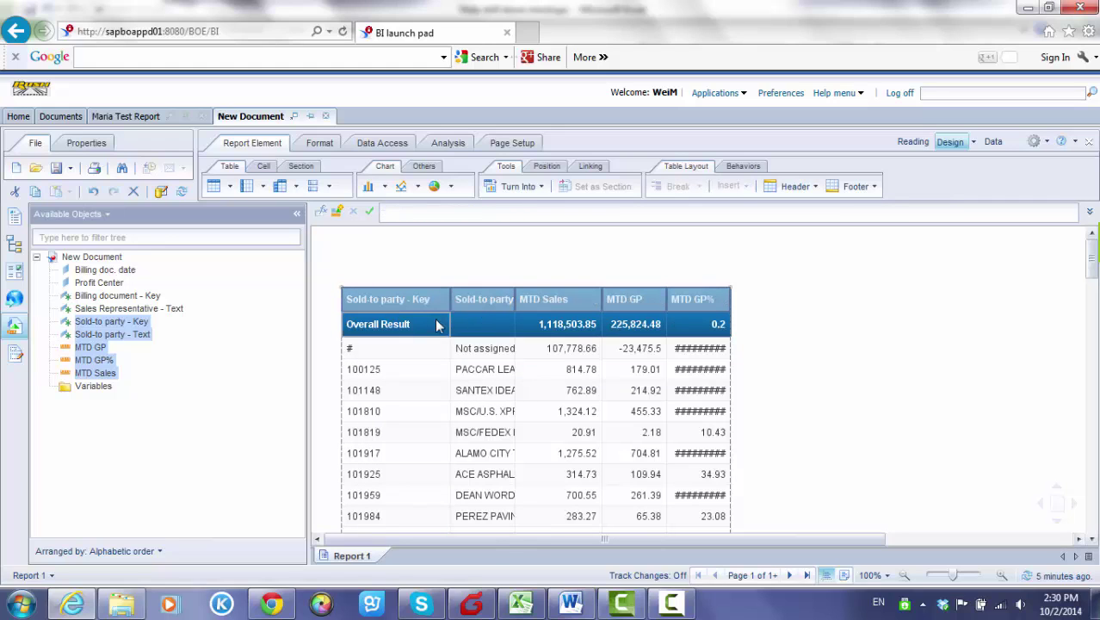
pyautogui.rightClick(482, 305)
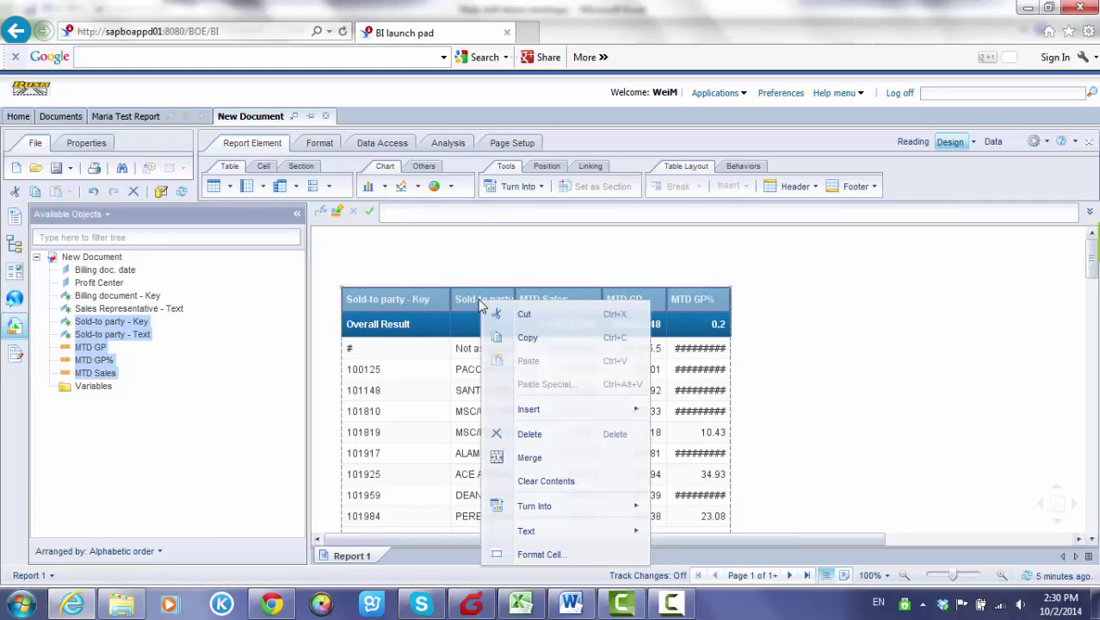
pyautogui.click(585, 554)
pyautogui.click(446, 251)
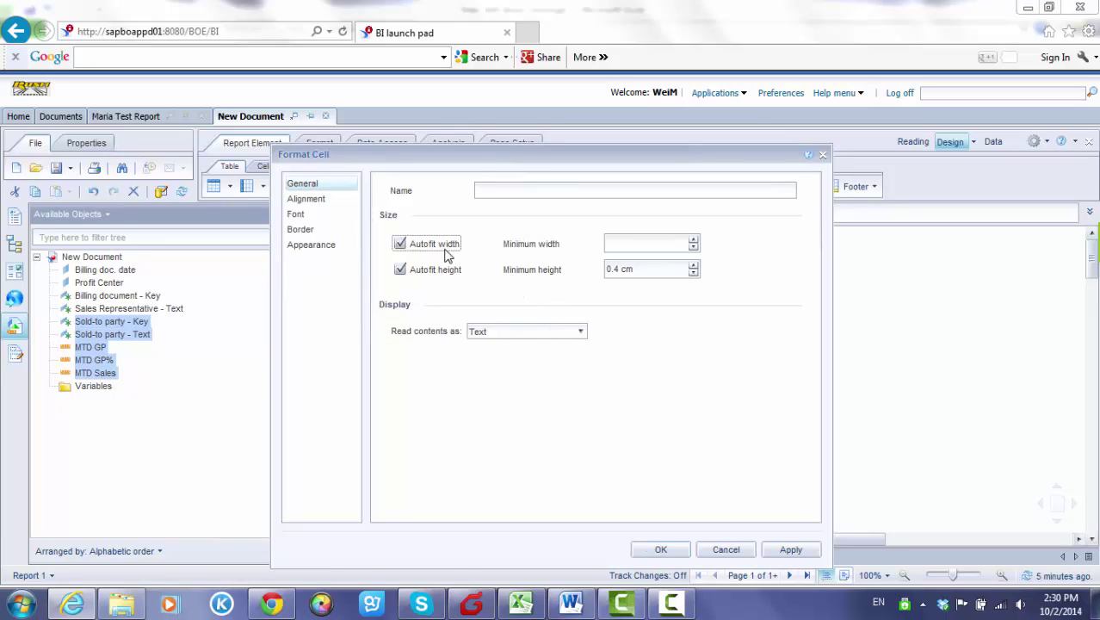
pyautogui.click(659, 547)
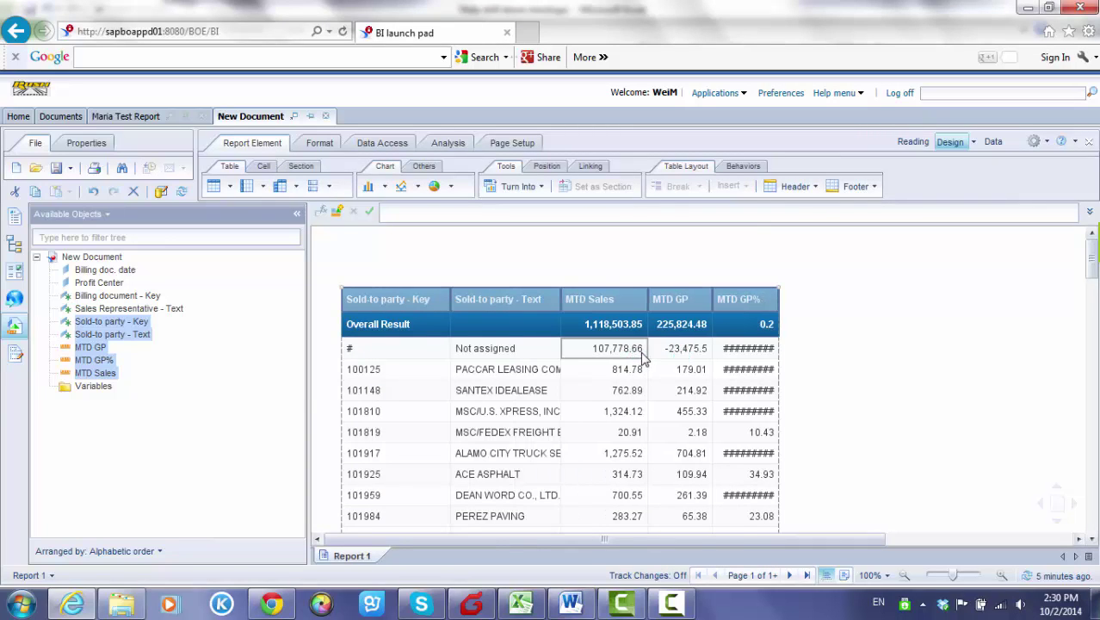
# Turn on Autofit width for the customer name cells in the Sold-to party - Text column.
pyautogui.click(540, 371)
pyautogui.rightClick(540, 371)
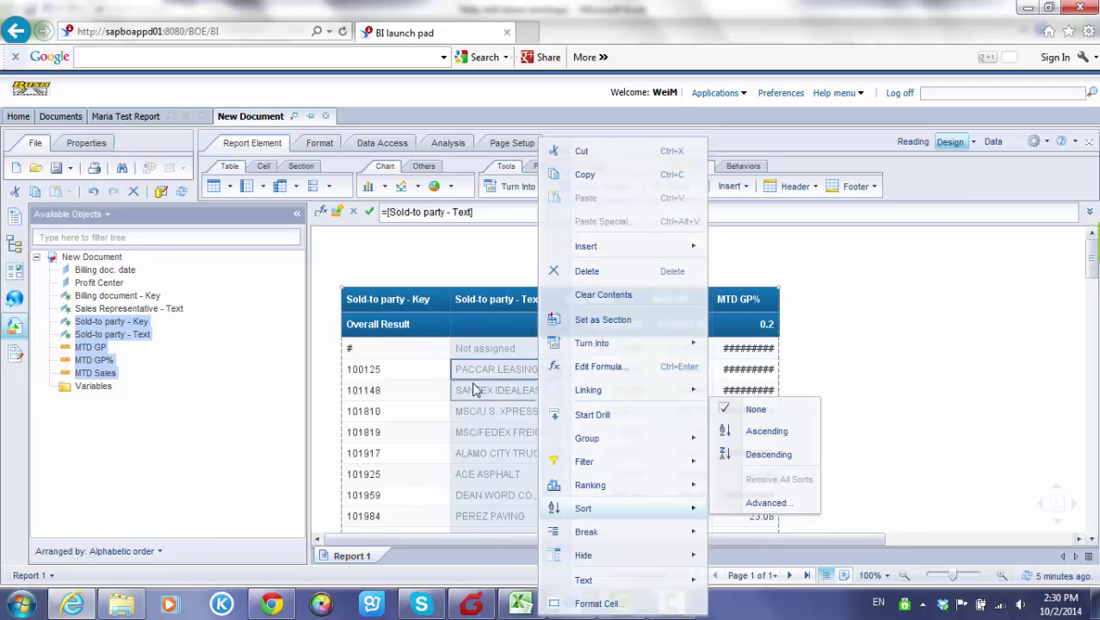
pyautogui.click(632, 604)
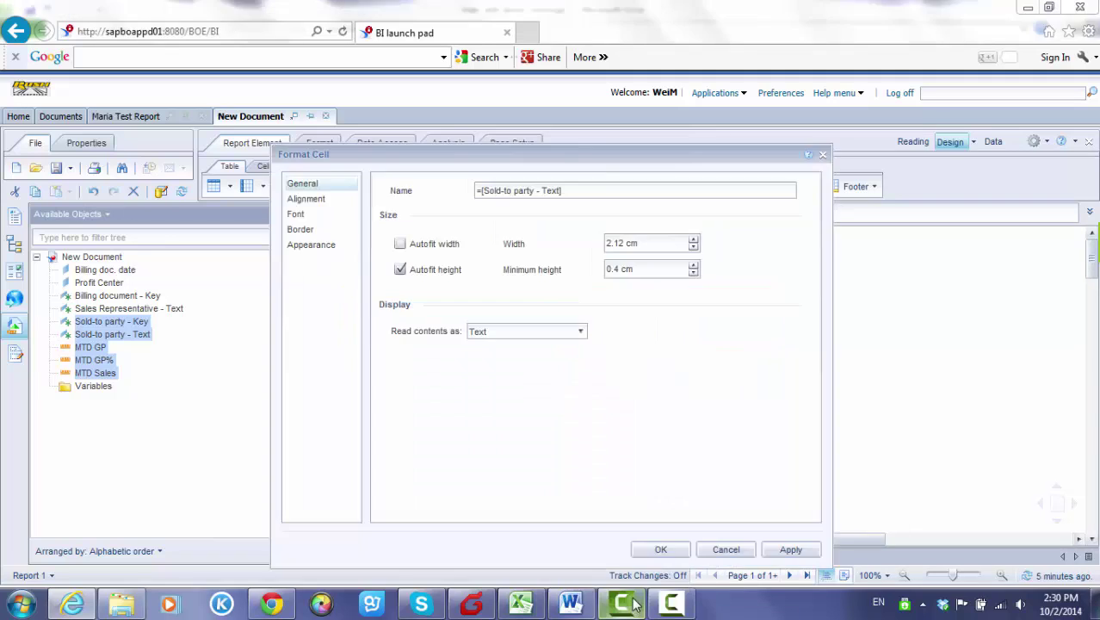
pyautogui.click(438, 248)
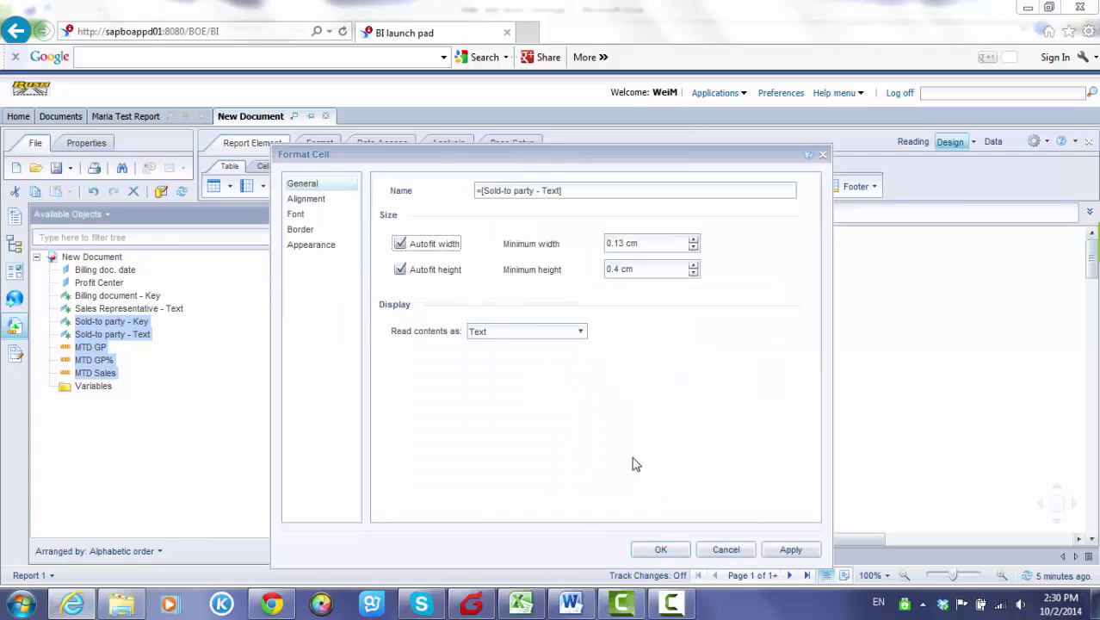
pyautogui.click(661, 550)
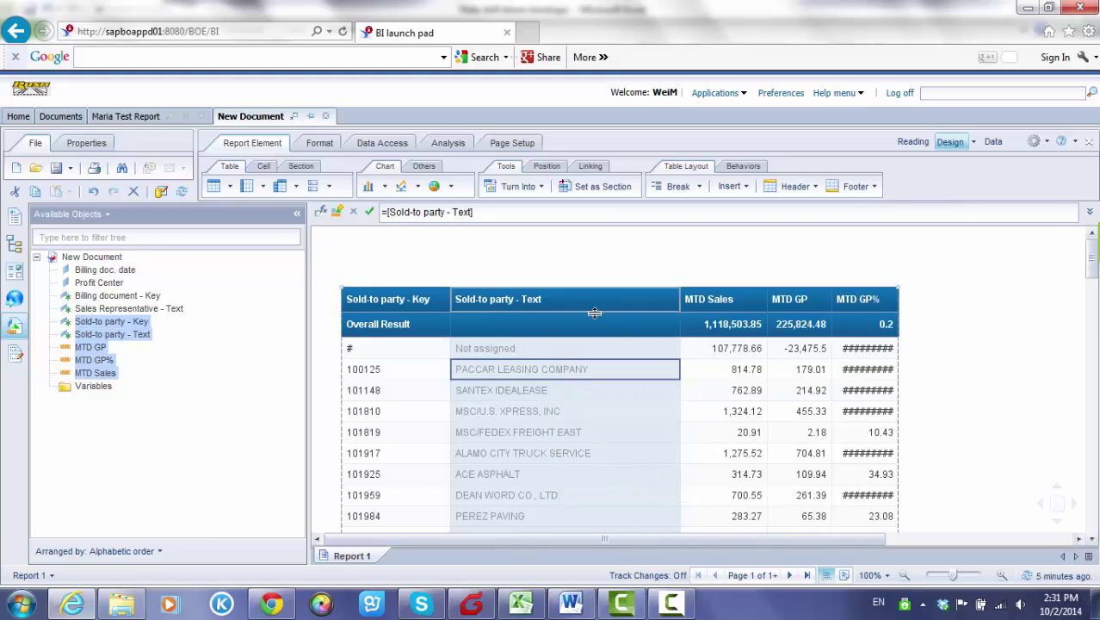
pyautogui.scroll(-2, 958, 359)
pyautogui.scroll(2, 959, 359)
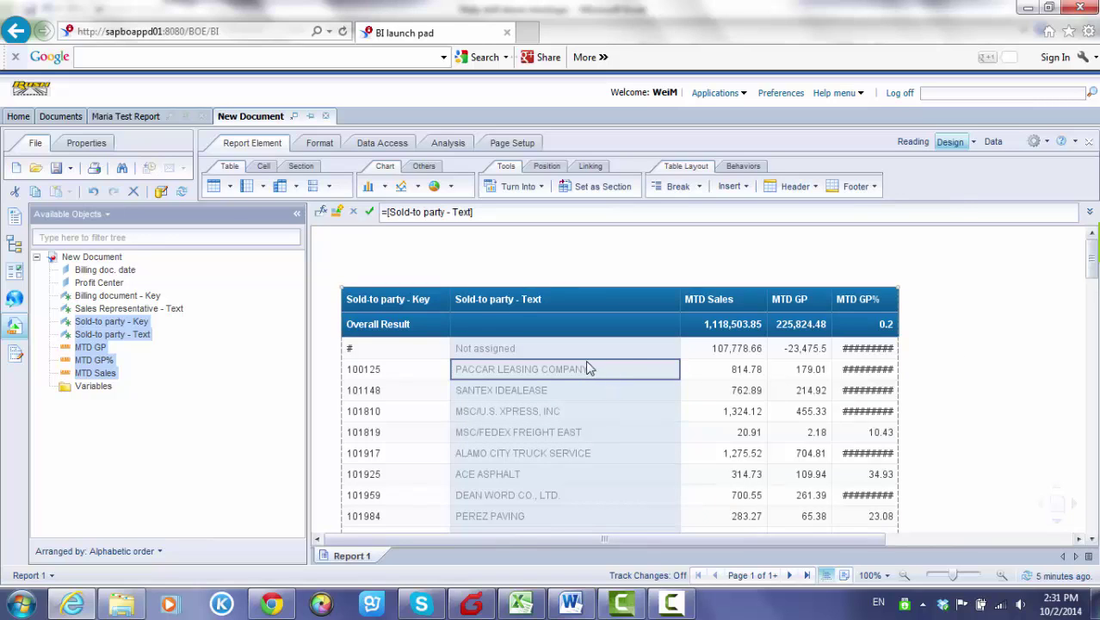
pyautogui.click(559, 299)
pyautogui.rightClick(559, 299)
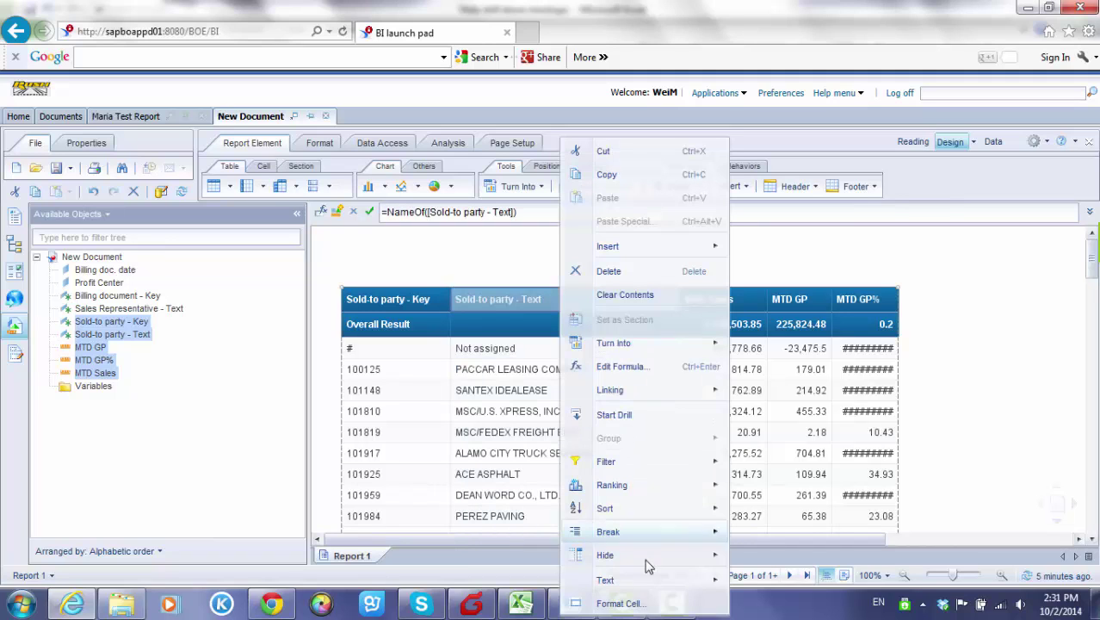
pyautogui.click(653, 603)
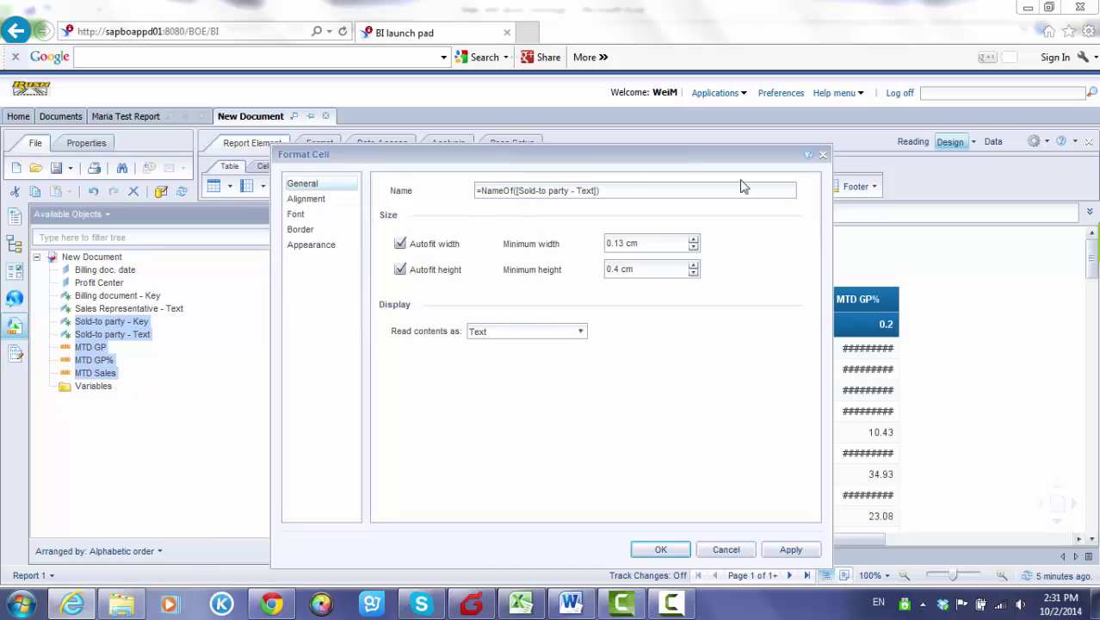
pyautogui.click(824, 158)
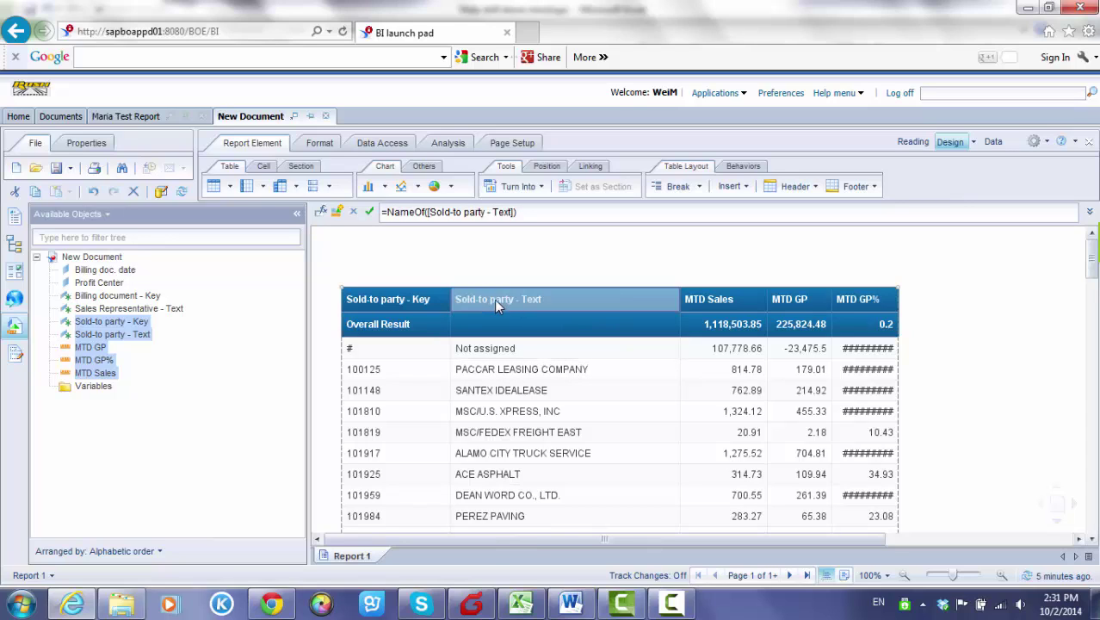
pyautogui.click(545, 312)
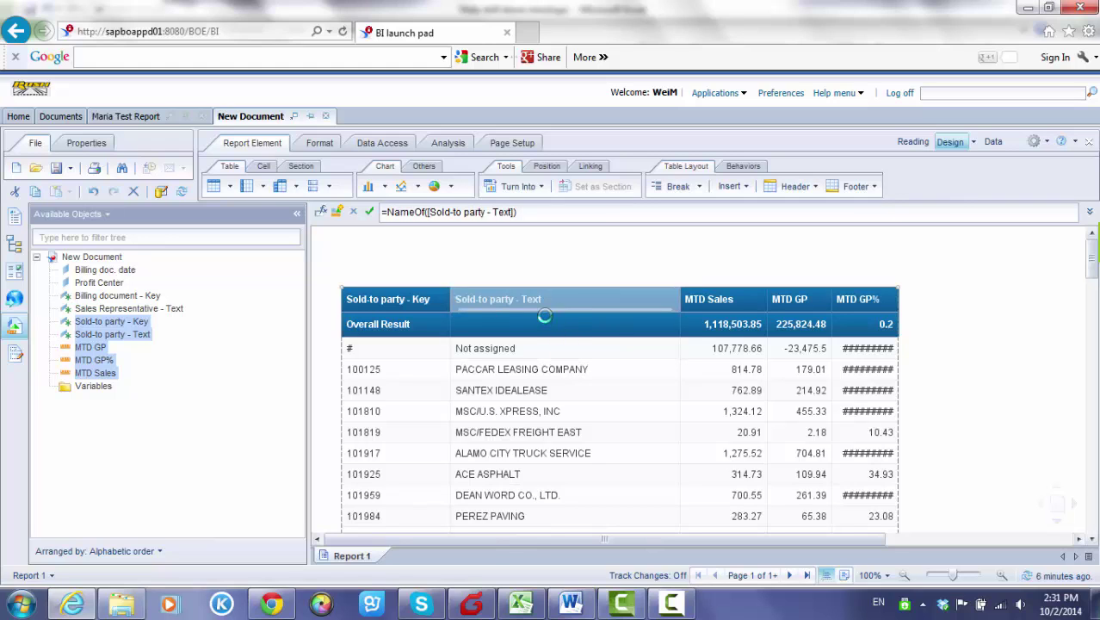
pyautogui.rightClick(543, 299)
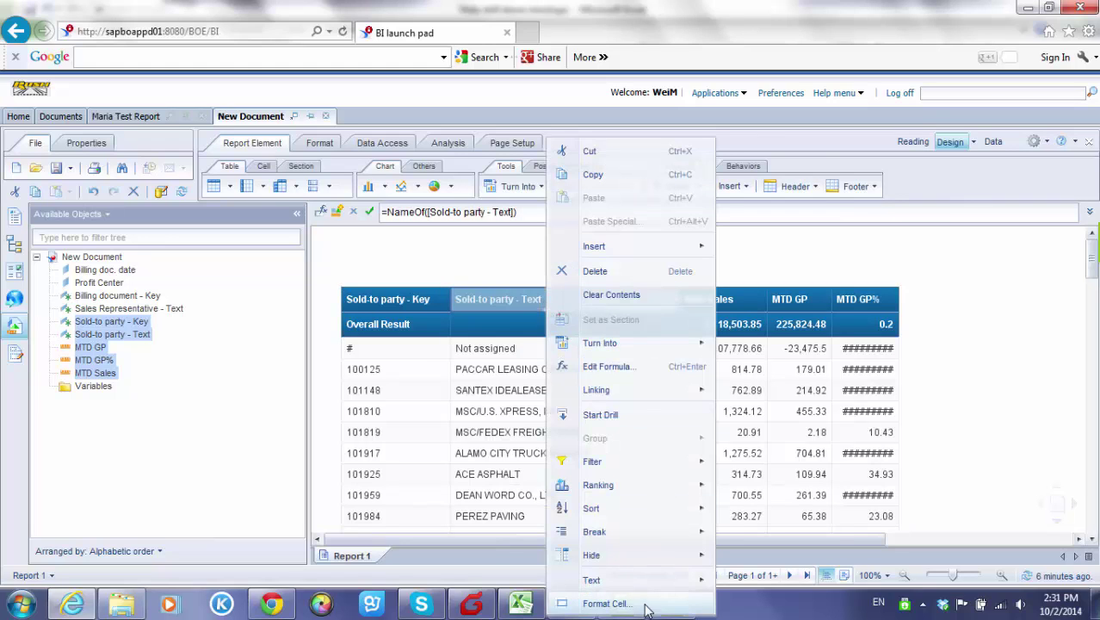
pyautogui.click(606, 604)
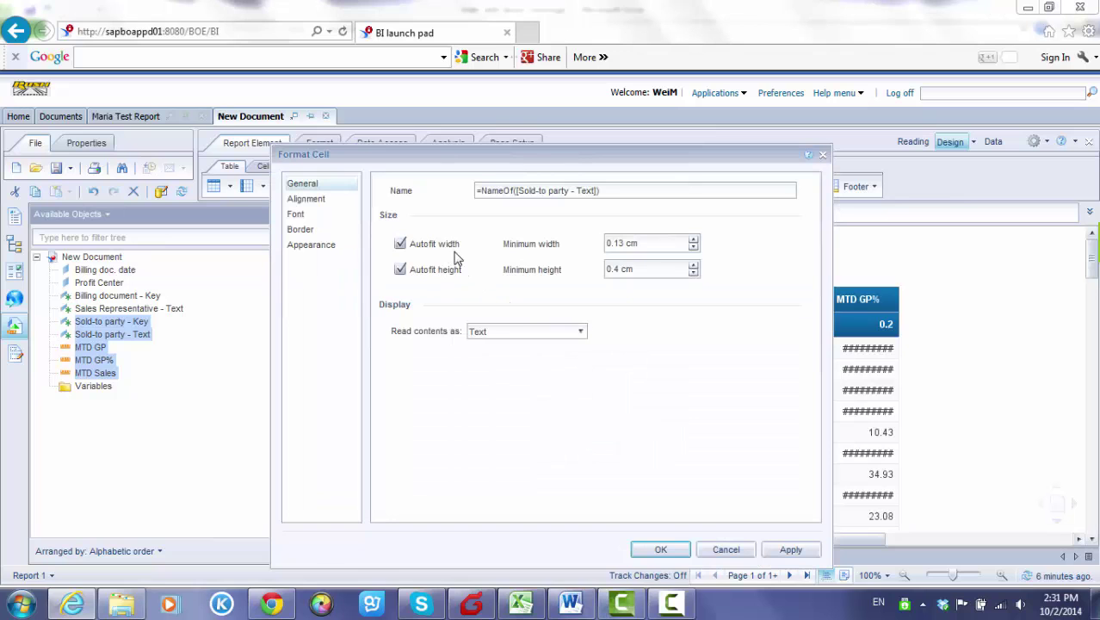
pyautogui.moveTo(457, 155); pyautogui.dragTo(258, 49)
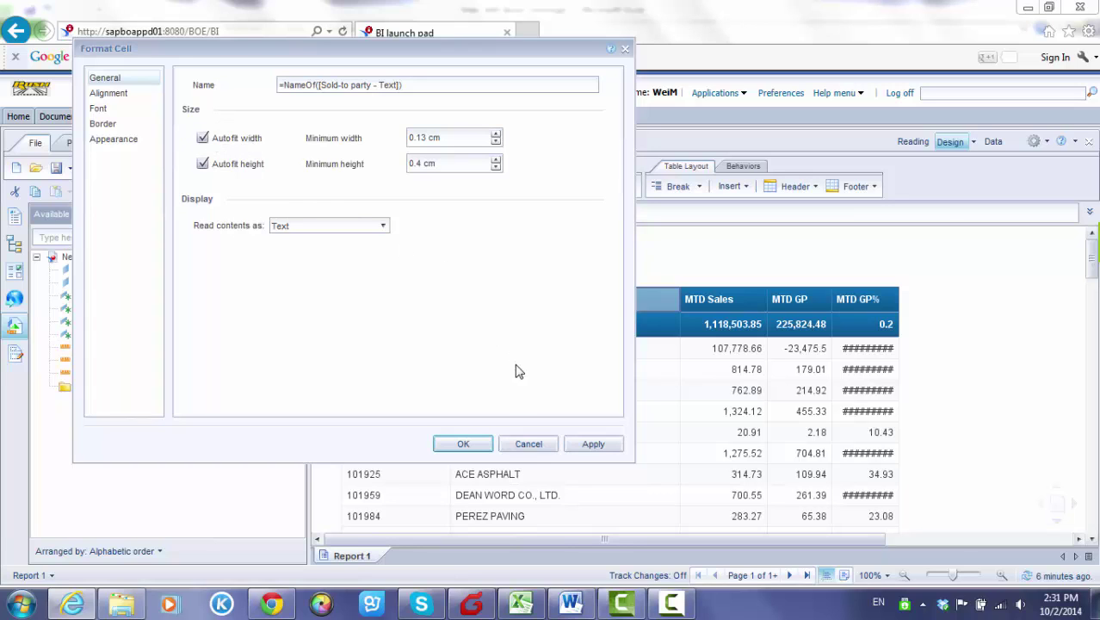
pyautogui.click(529, 445)
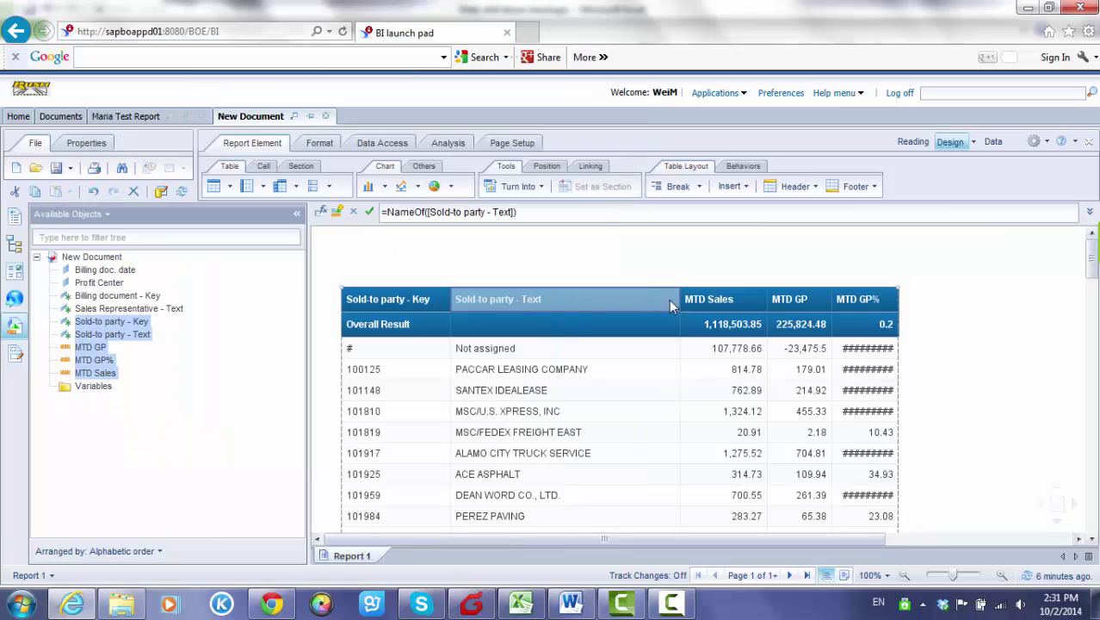
# Manually narrow the Sold-to party - Text column so it sits closer to the customer names.
pyautogui.moveTo(622, 306); pyautogui.dragTo(598, 307)
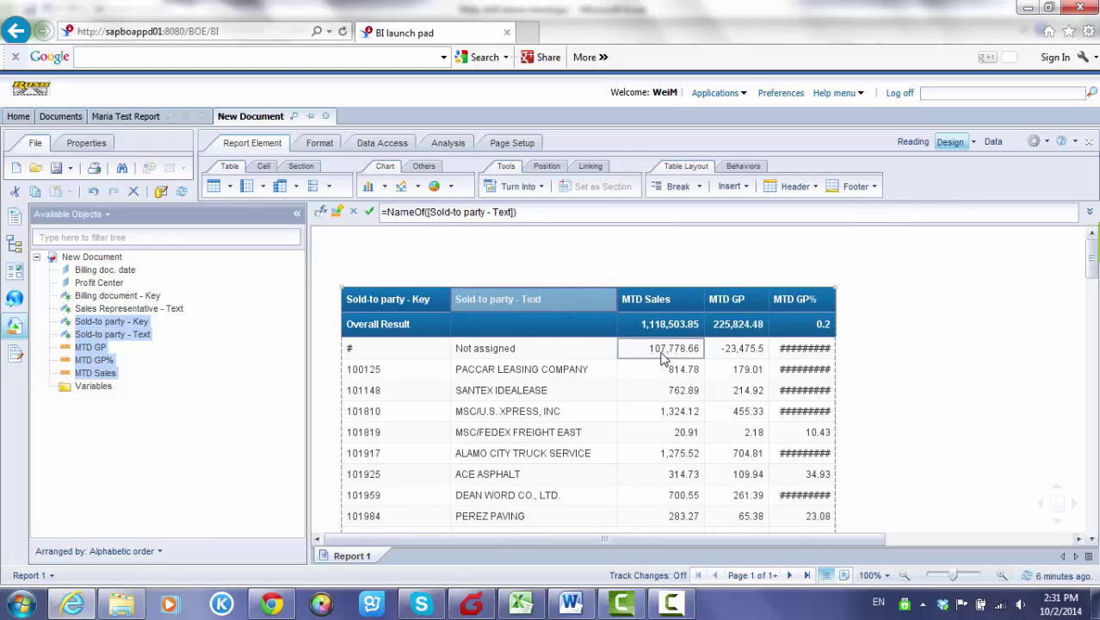
# Create a second table beside the customer table with Billing document - Key, Billing doc. date, Sales Representative - Text, MTD Sales, MTD GP and MTD GP%.
pyautogui.moveTo(825, 538); pyautogui.dragTo(1071, 535)
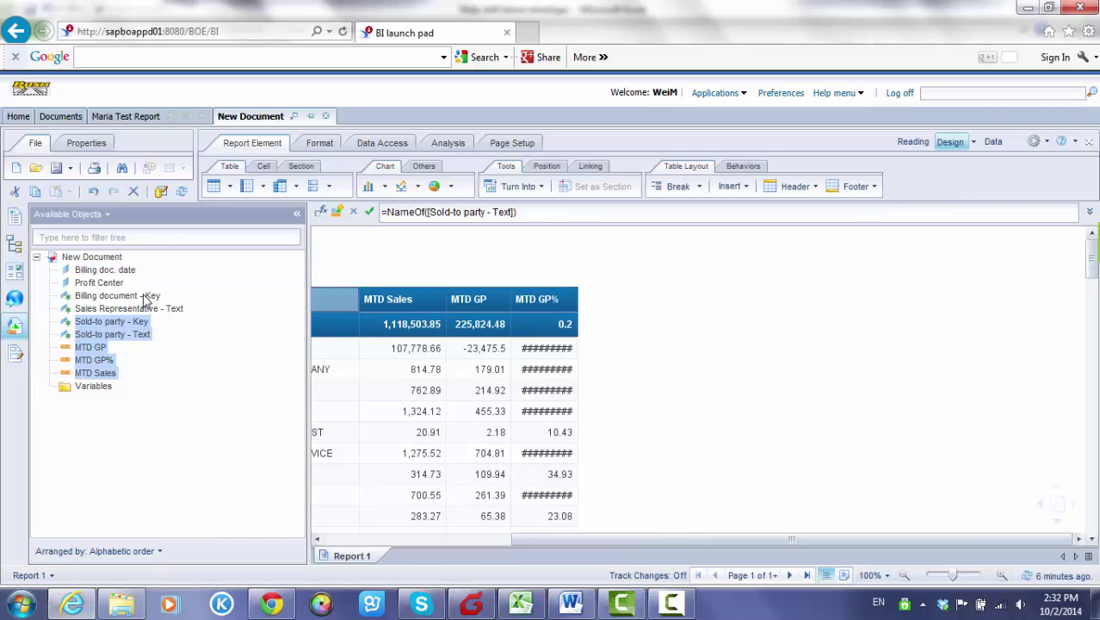
pyautogui.click(120, 296)
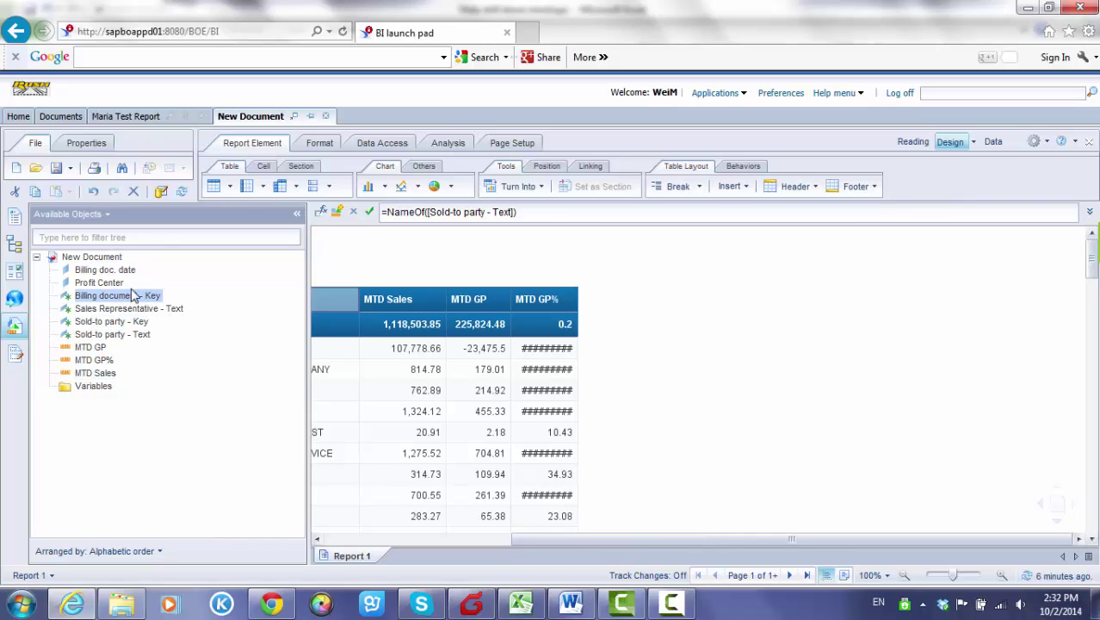
pyautogui.keyDown('ctrl'); pyautogui.click(111, 272); pyautogui.keyUp('ctrl')
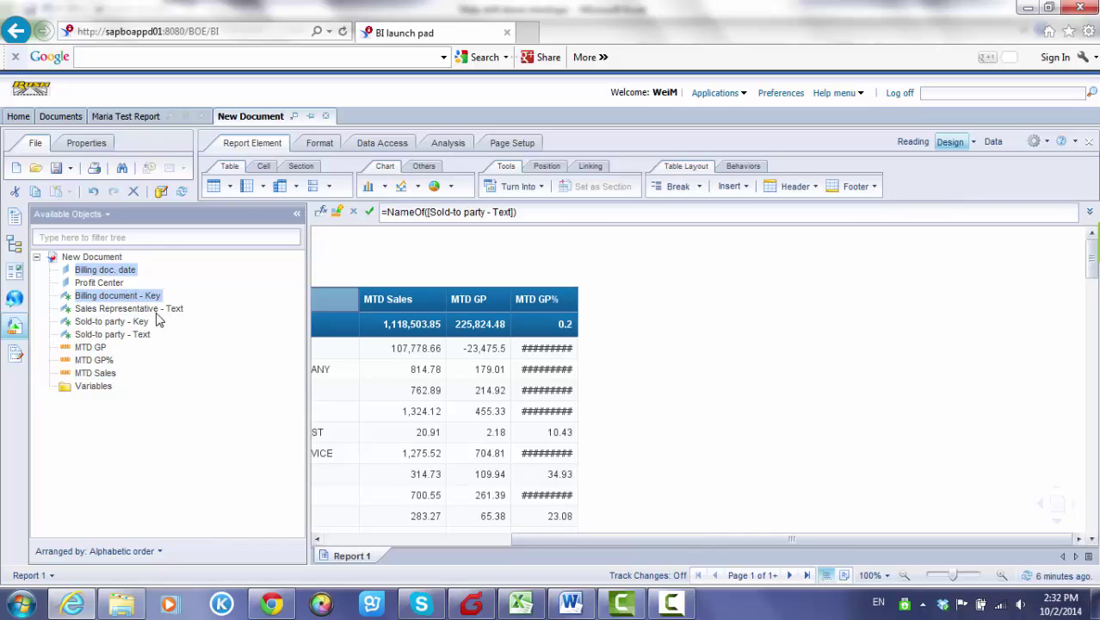
pyautogui.keyDown('ctrl'); pyautogui.click(142, 309); pyautogui.keyUp('ctrl')
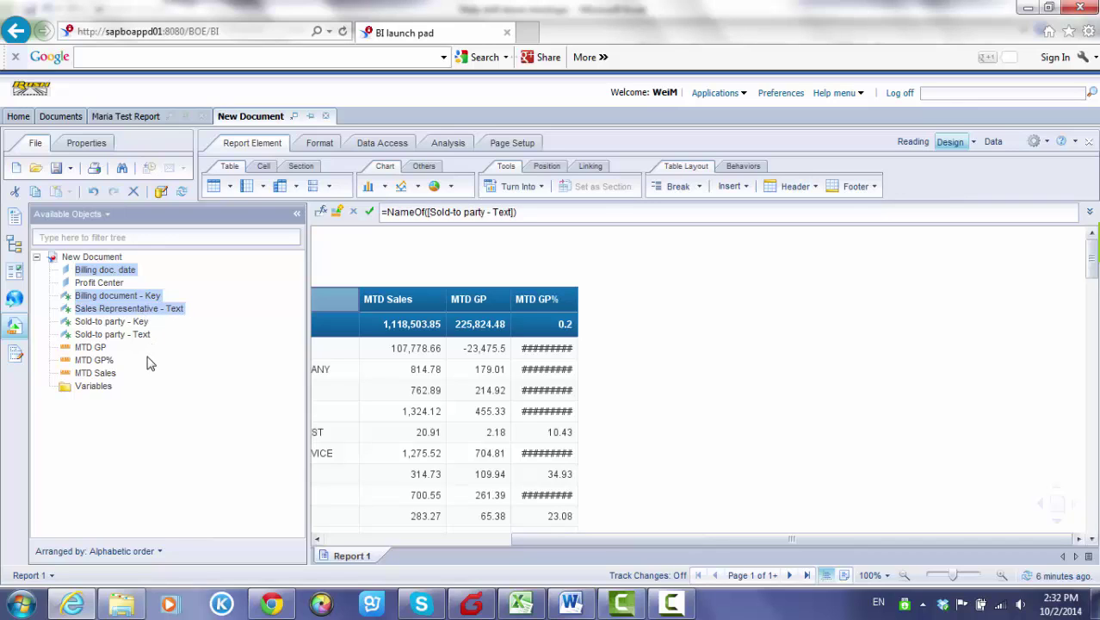
pyautogui.keyDown('ctrl'); pyautogui.click(99, 373); pyautogui.keyUp('ctrl')
pyautogui.keyDown('ctrl'); pyautogui.click(96, 360); pyautogui.keyUp('ctrl')
pyautogui.keyDown('ctrl'); pyautogui.click(92, 347); pyautogui.keyUp('ctrl')
pyautogui.moveTo(129, 312); pyautogui.dragTo(716, 334)
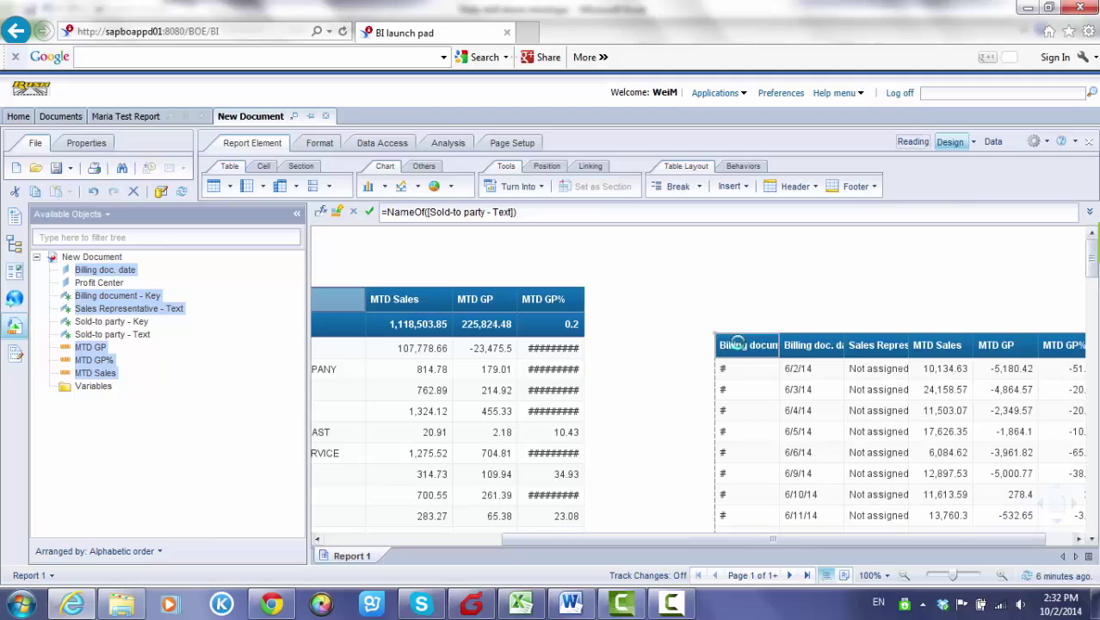
pyautogui.moveTo(739, 345); pyautogui.dragTo(632, 334)
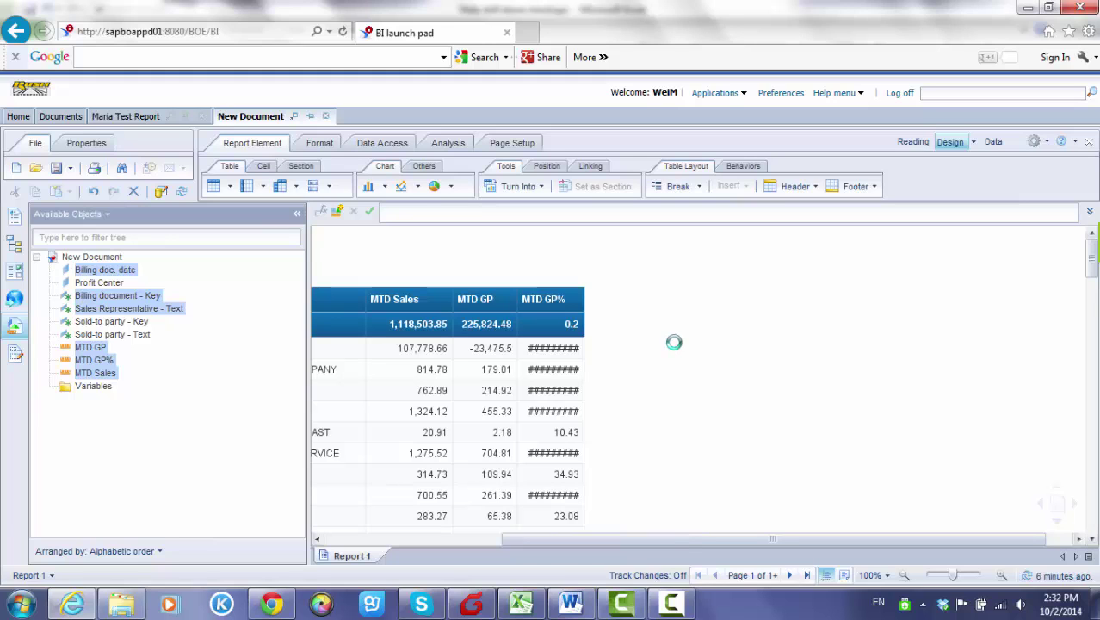
# Insert a row below the header of the billing document table and select its blank cell under Billing document - Key.
pyautogui.rightClick(644, 354)
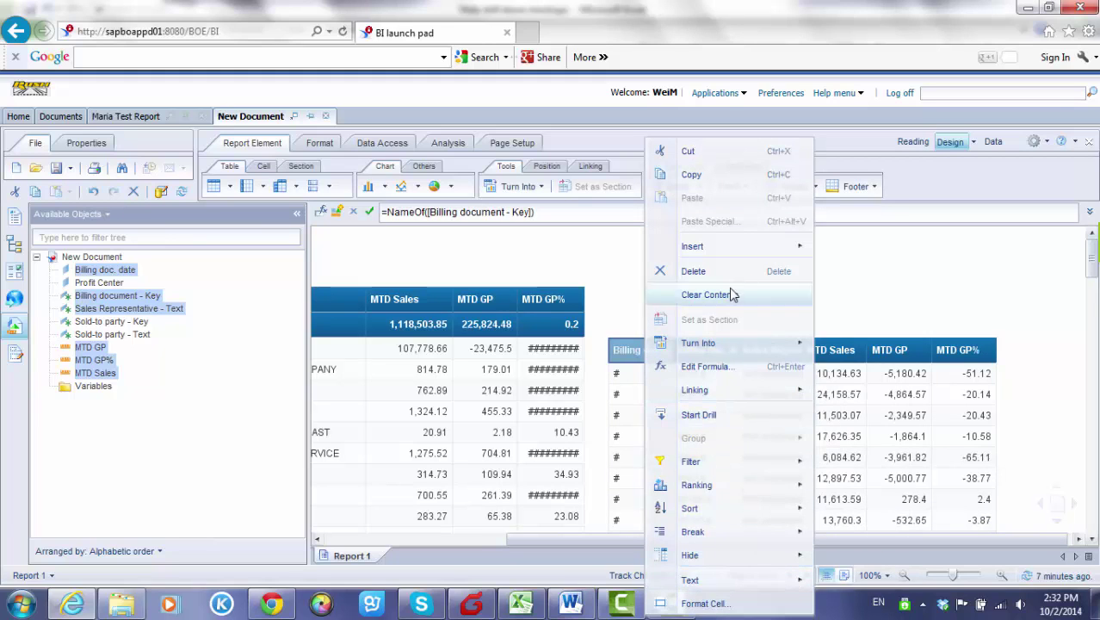
pyautogui.moveTo(750, 251)
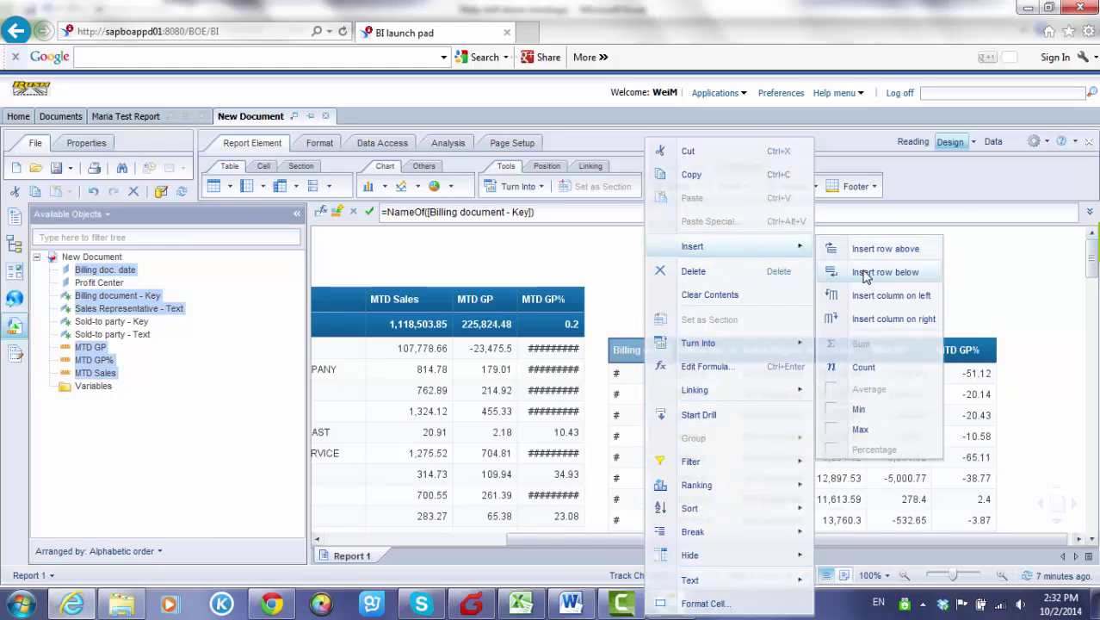
pyautogui.click(859, 270)
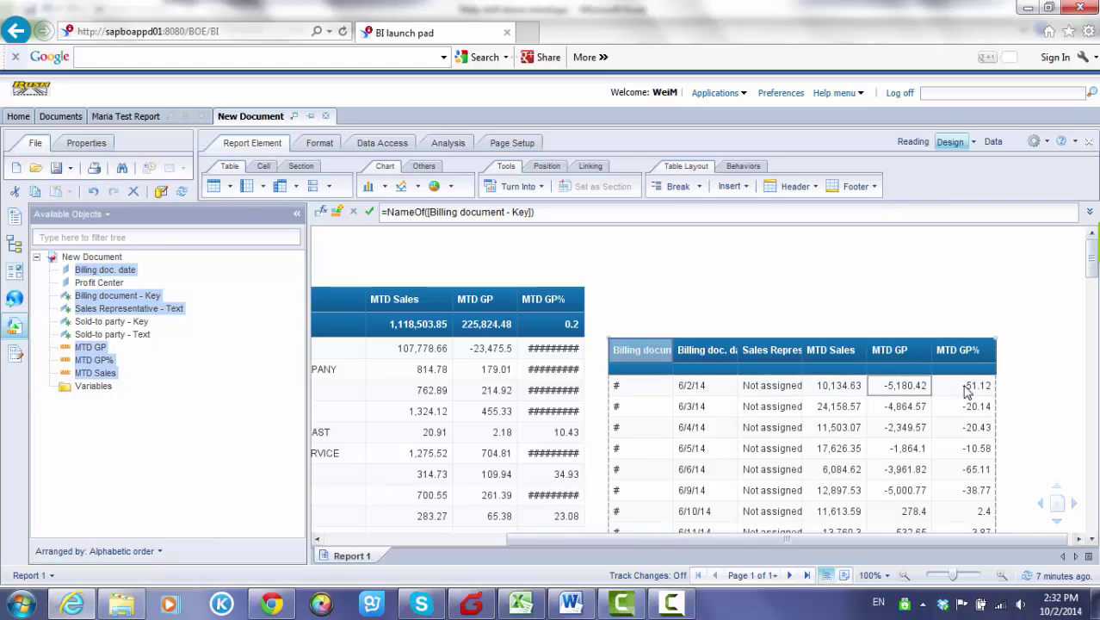
pyautogui.click(651, 370)
pyautogui.click(651, 370)
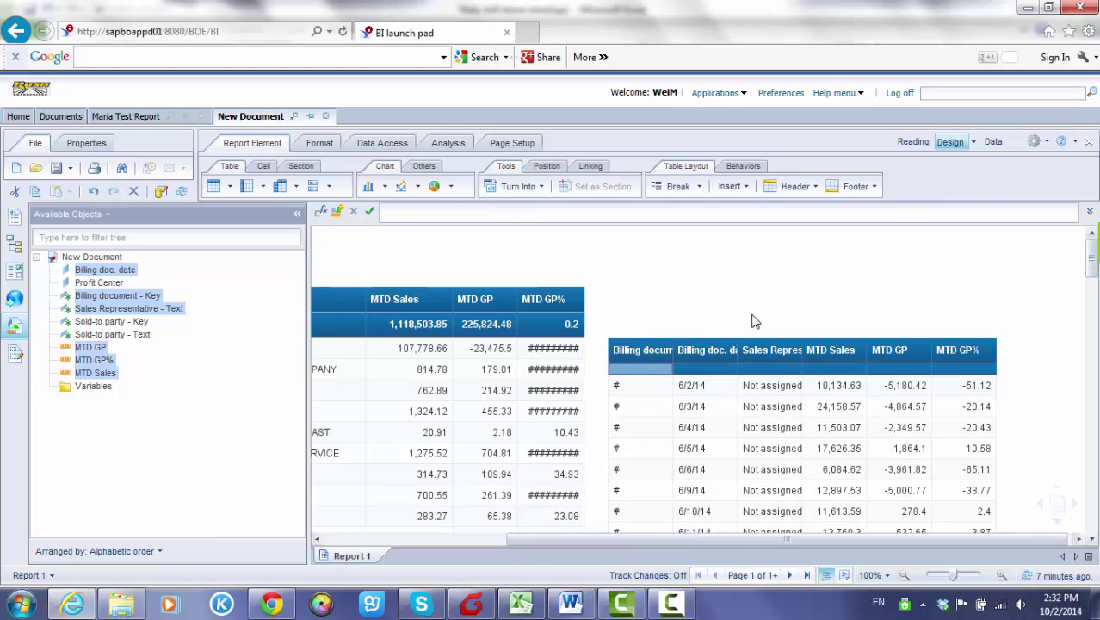
# Enter Overall Result in the blank cell under Billing document - Key in the billing document table.
pyautogui.click(461, 210)
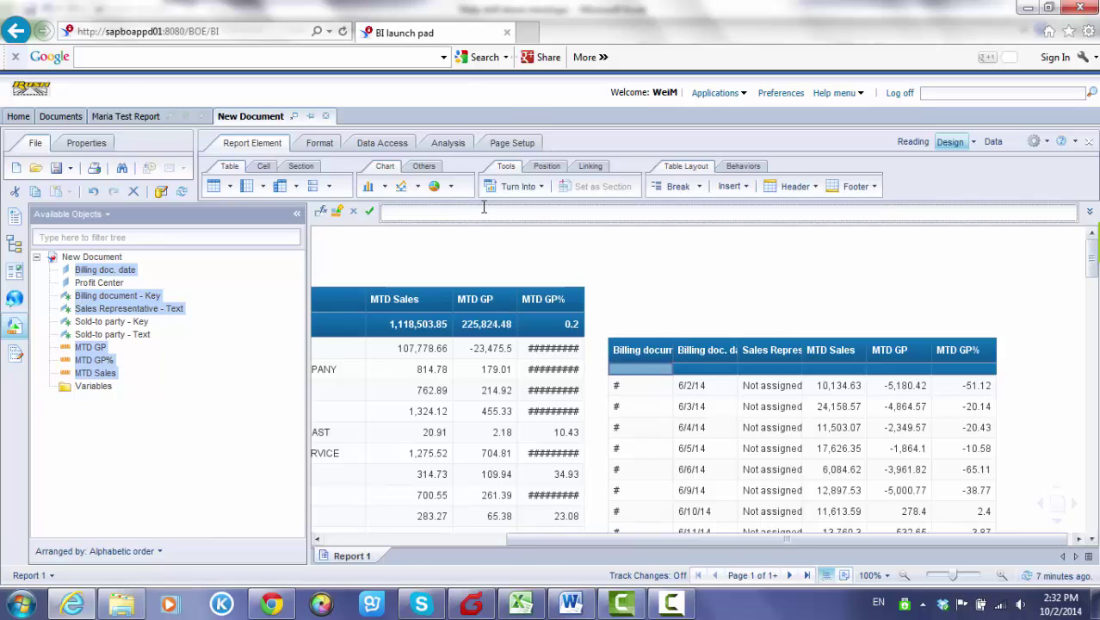
pyautogui.write('Overall Result')
pyautogui.press('Return')
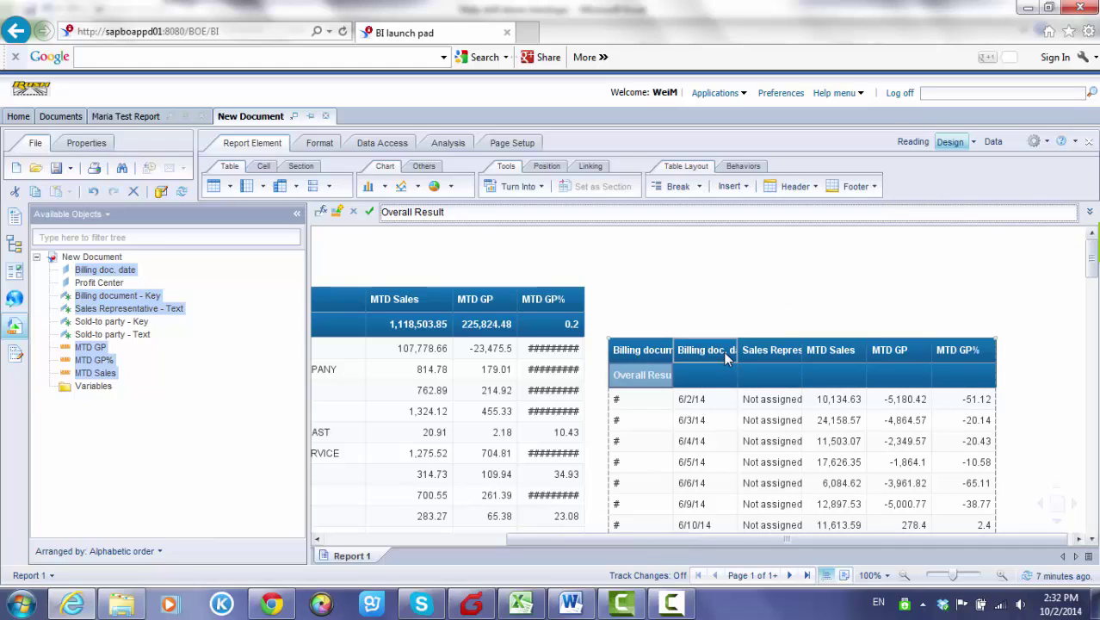
pyautogui.click(697, 400)
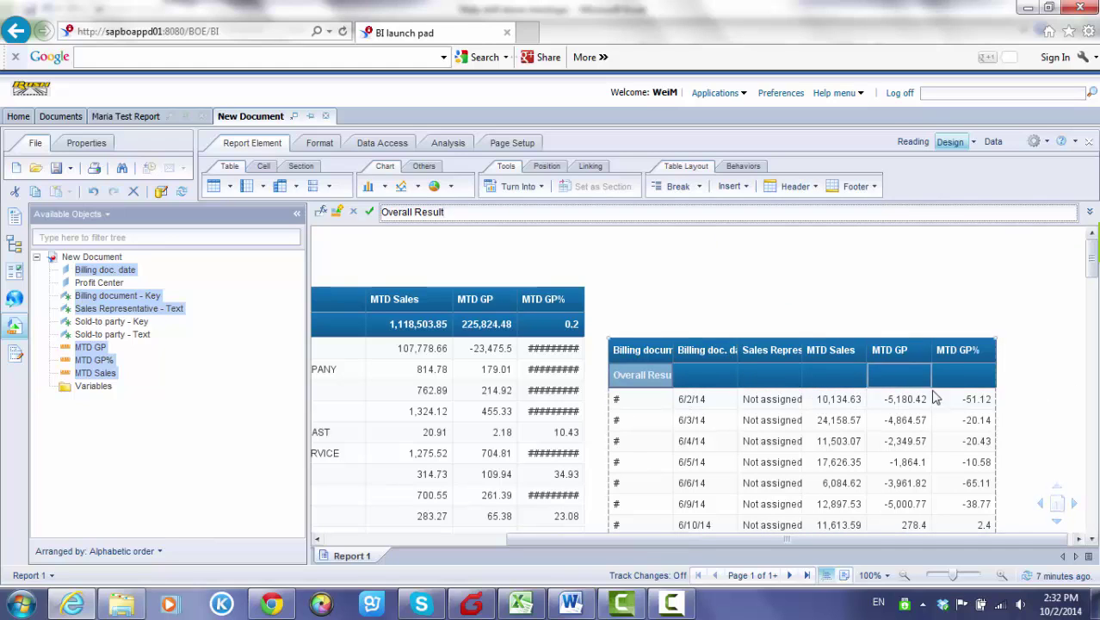
pyautogui.click(858, 382)
pyautogui.moveTo(890, 541); pyautogui.dragTo(954, 540)
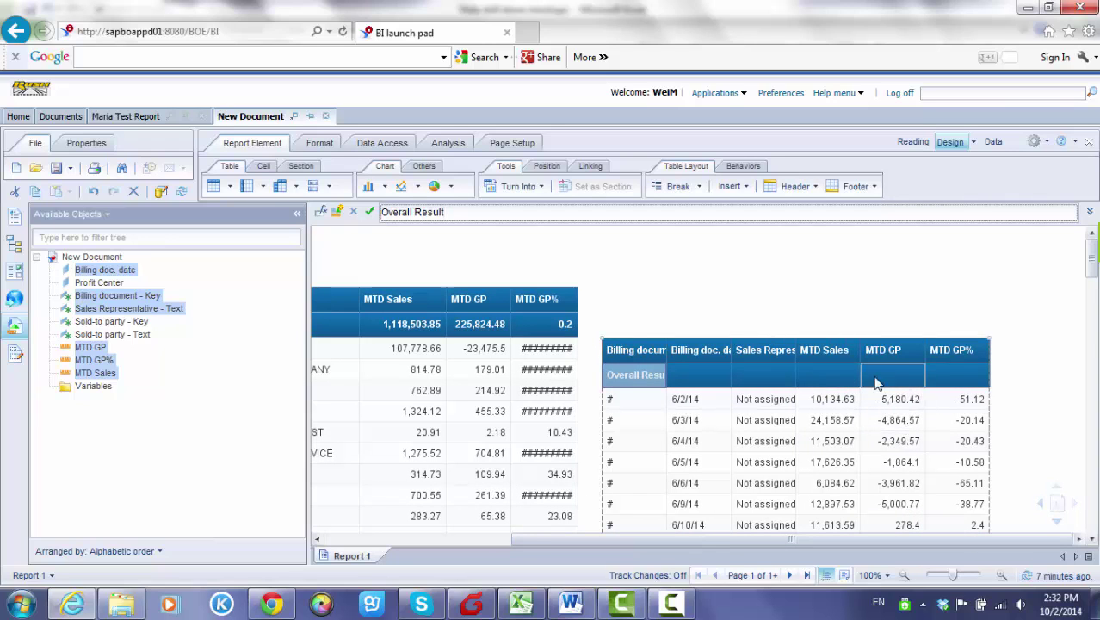
pyautogui.click(834, 379)
pyautogui.click(459, 215)
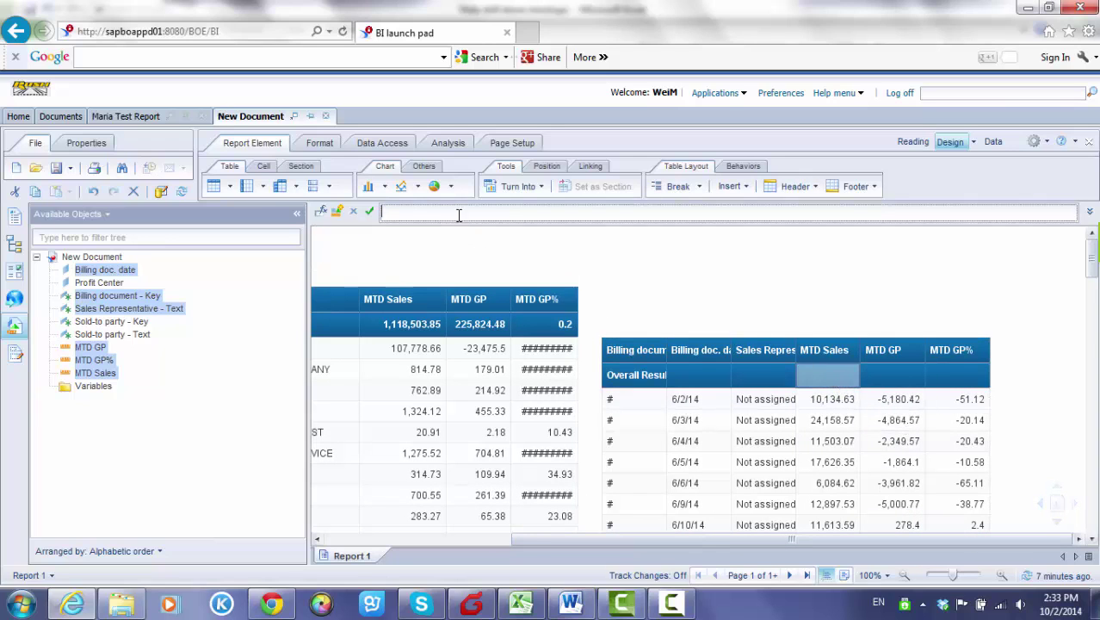
pyautogui.click(542, 256)
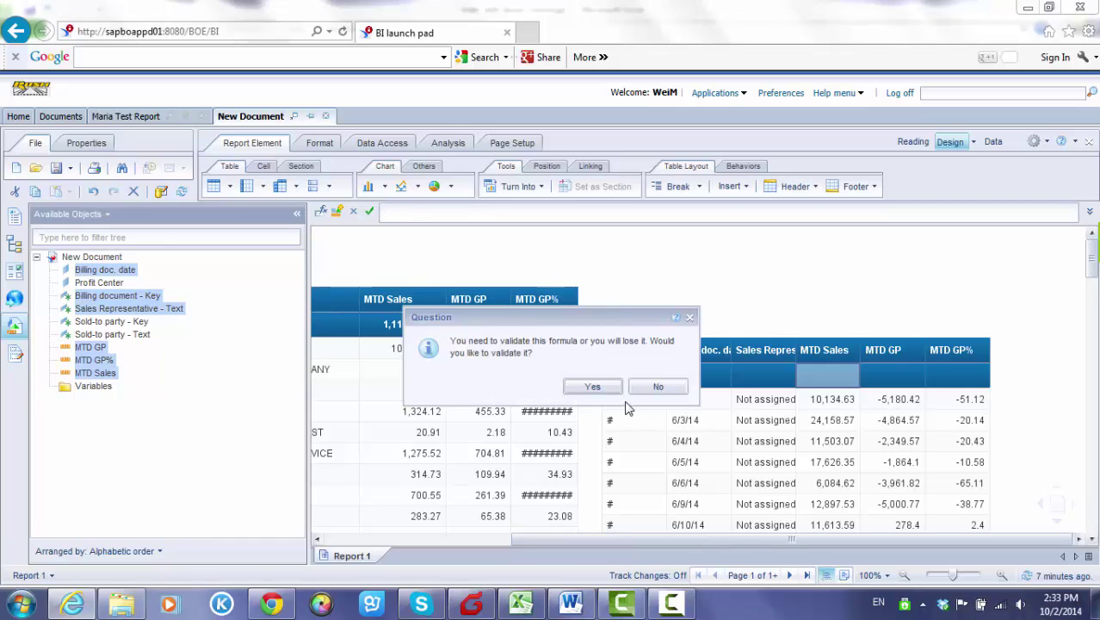
pyautogui.click(594, 388)
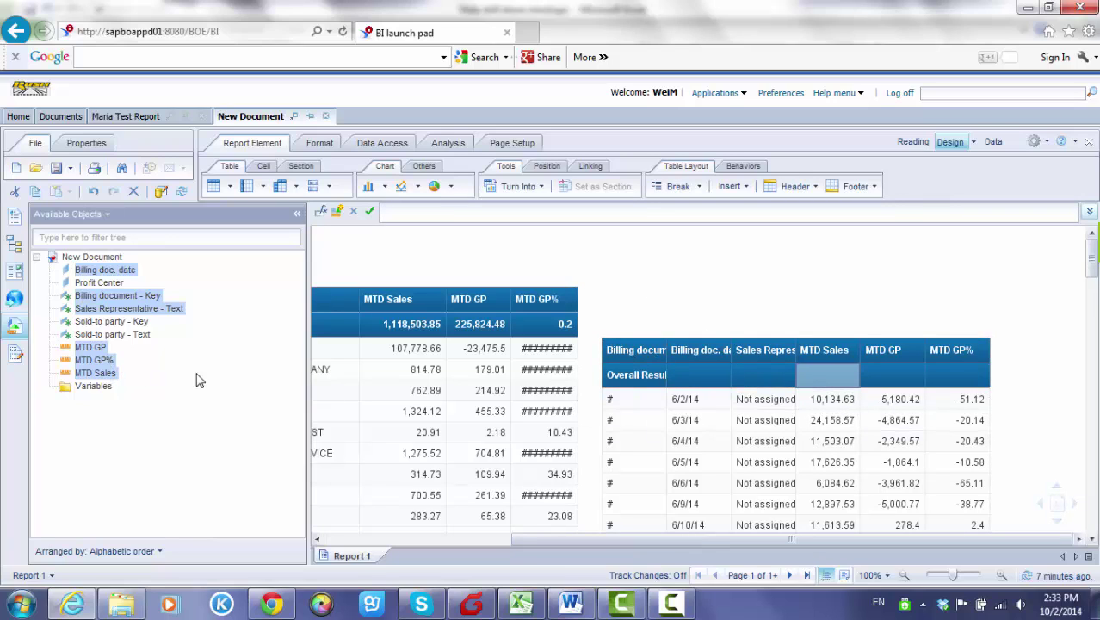
pyautogui.click(148, 310)
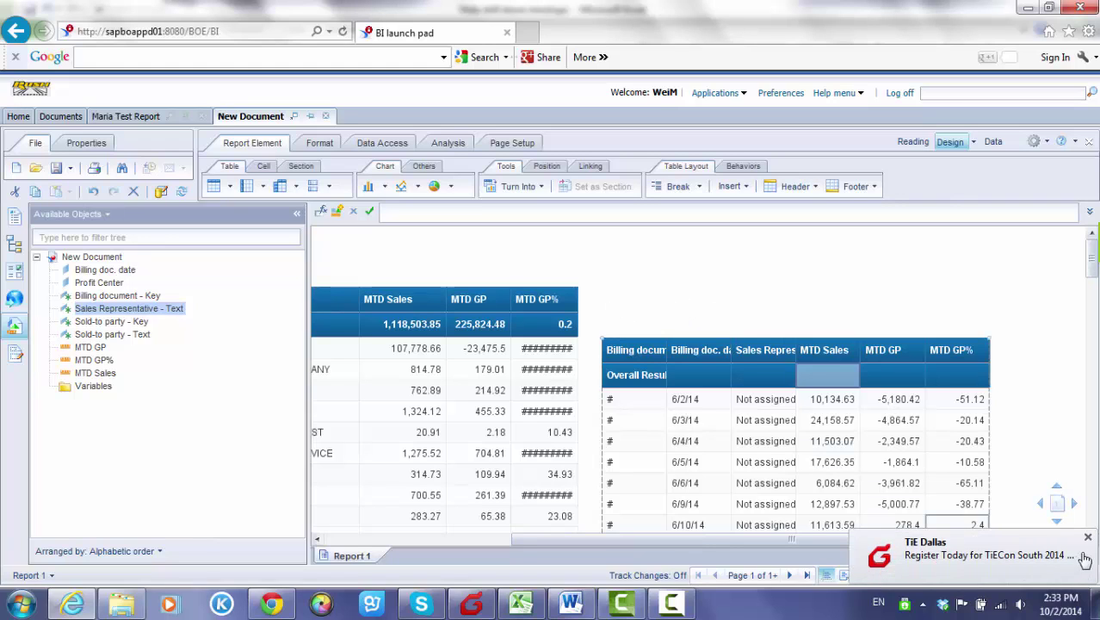
pyautogui.click(1088, 538)
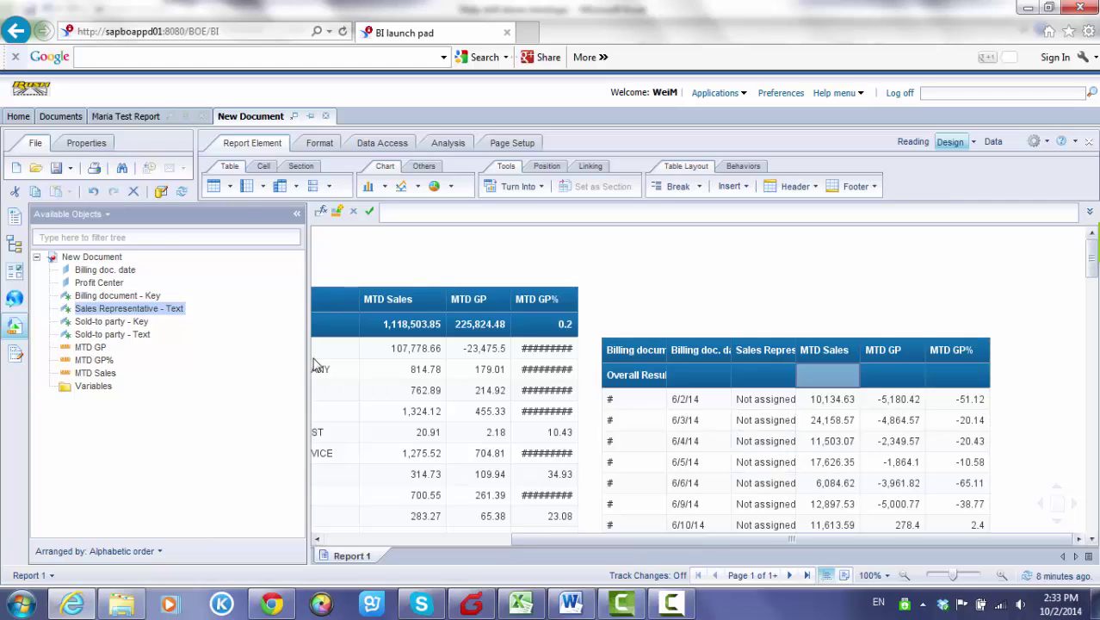
# Place a Sold-to party - Text block above the billing document table and remove its header row.
pyautogui.click(137, 335)
pyautogui.moveTo(140, 341); pyautogui.dragTo(658, 298)
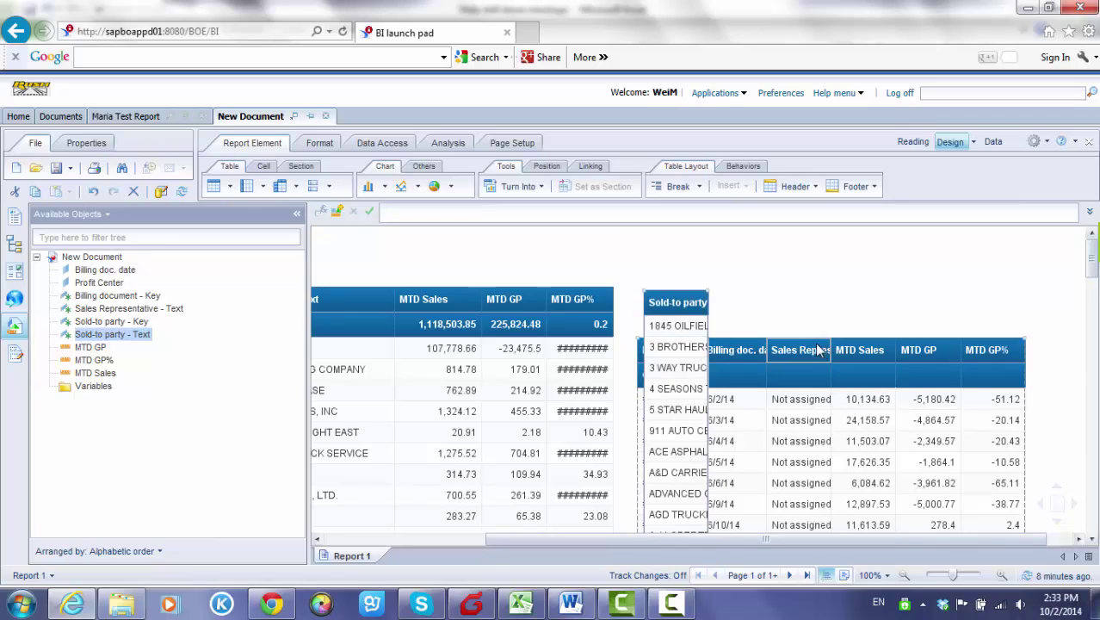
pyautogui.rightClick(672, 306)
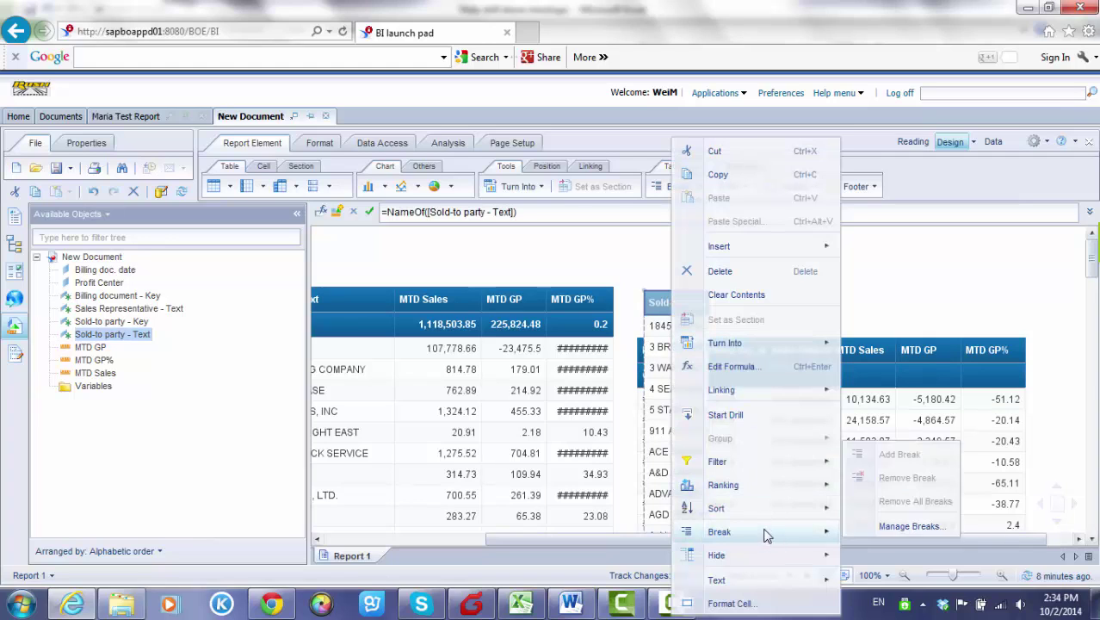
pyautogui.click(775, 273)
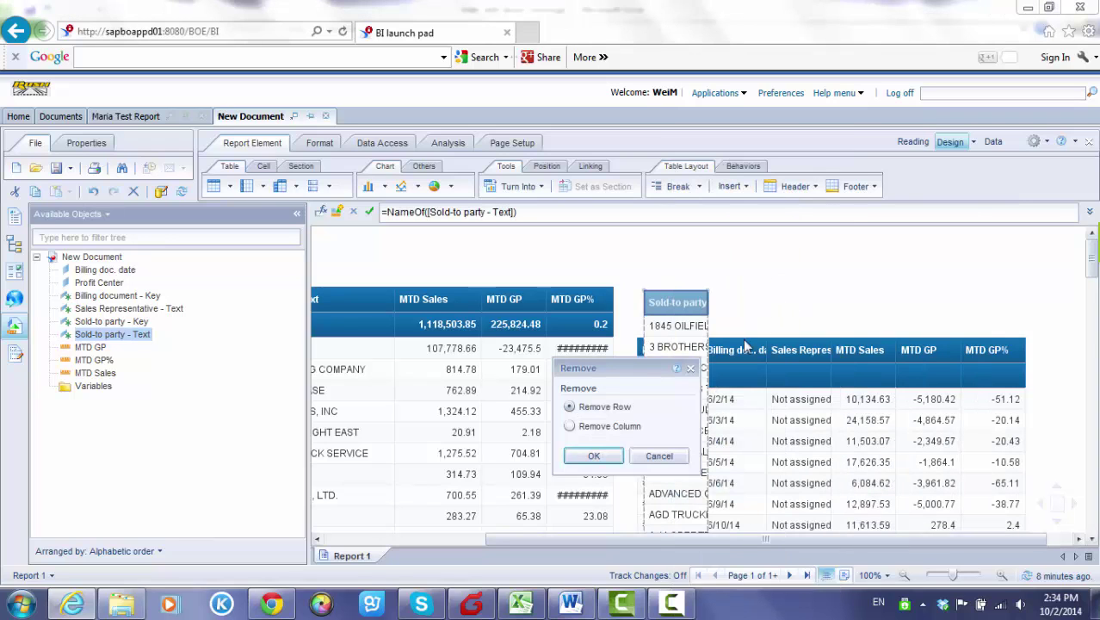
pyautogui.click(594, 457)
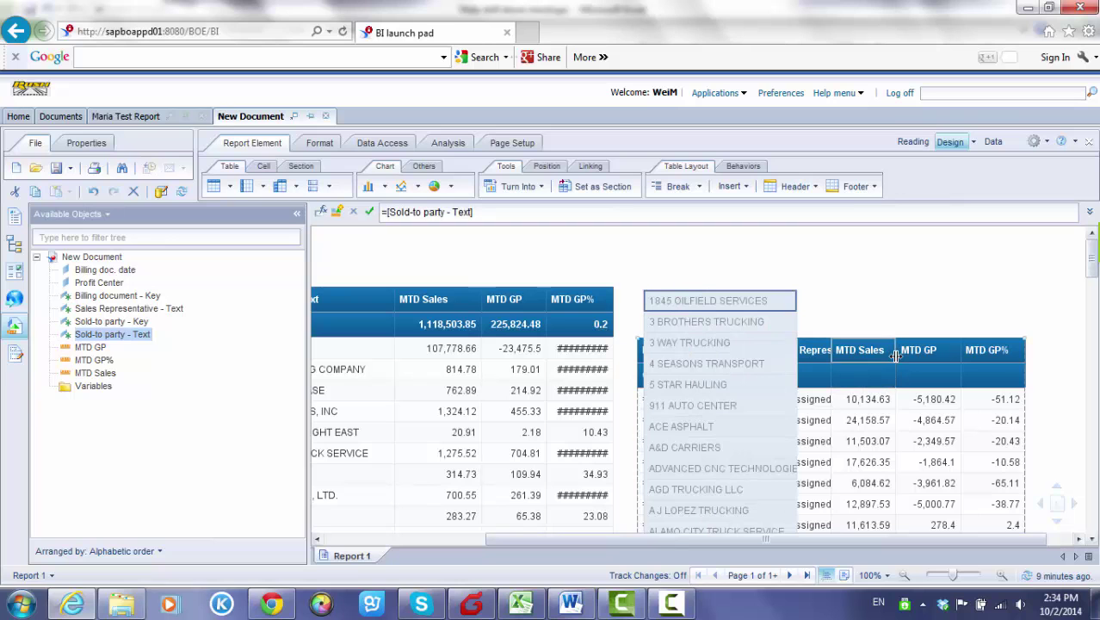
pyautogui.scroll(-5, 887, 396)
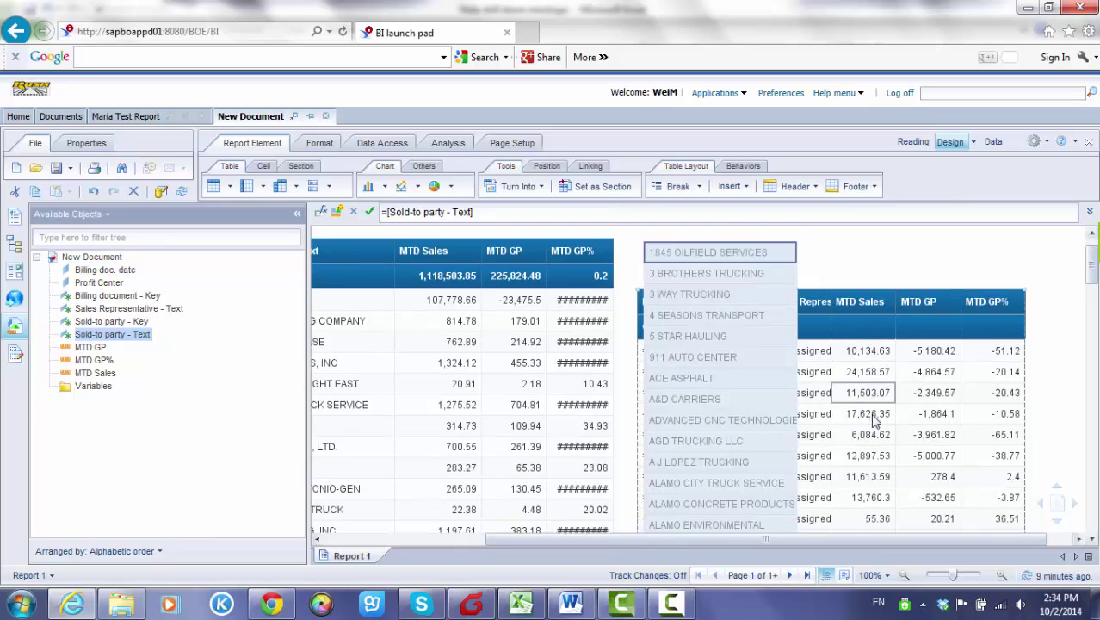
pyautogui.scroll(-3, 887, 413)
pyautogui.scroll(7, 887, 405)
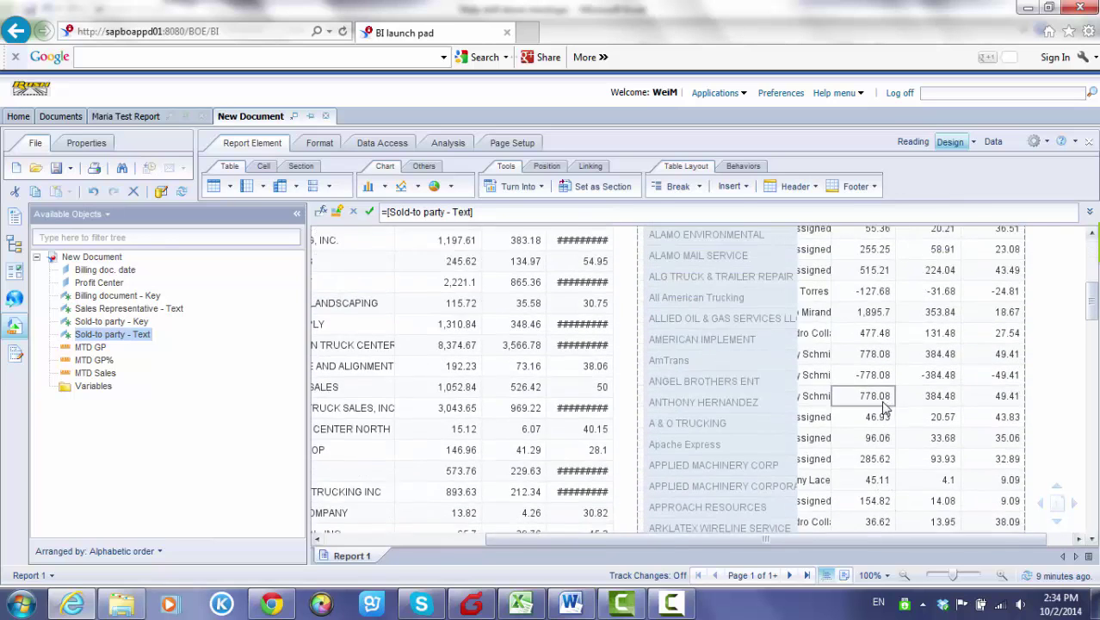
pyautogui.scroll(2, 887, 403)
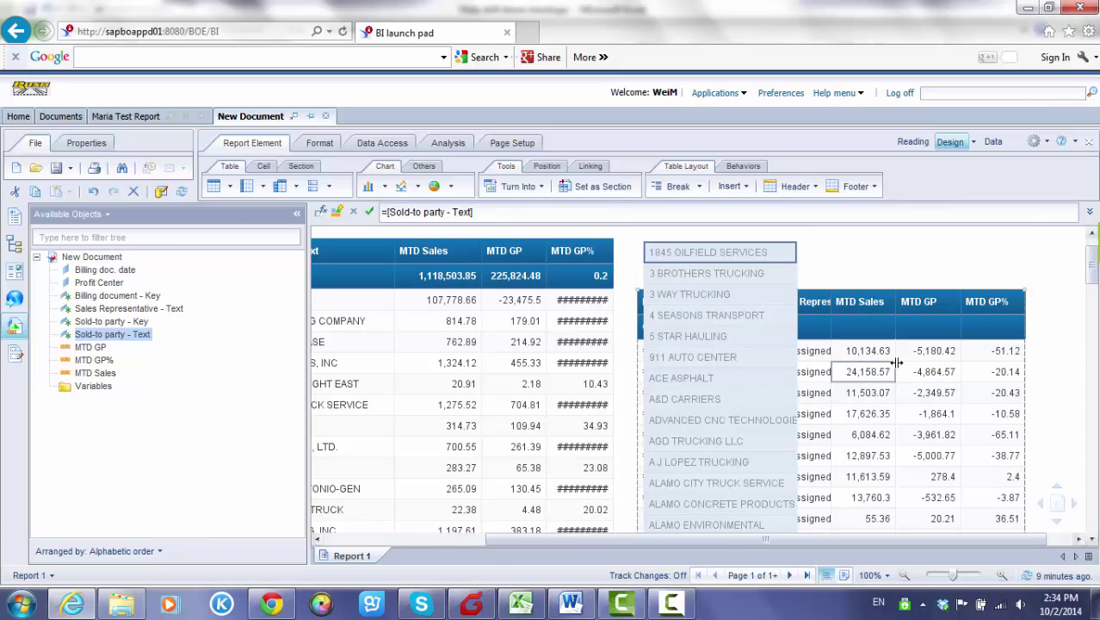
# Add an element link to the customer table with All objects as filtering objects, keeping the default control label Block 1.
pyautogui.moveTo(679, 539); pyautogui.dragTo(484, 544)
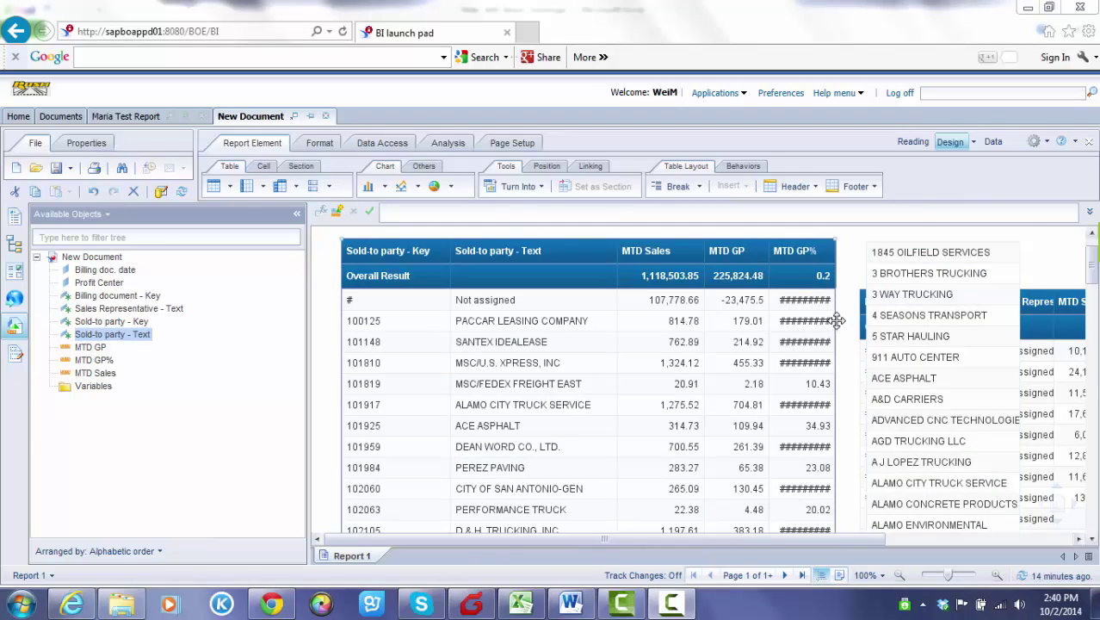
pyautogui.rightClick(837, 324)
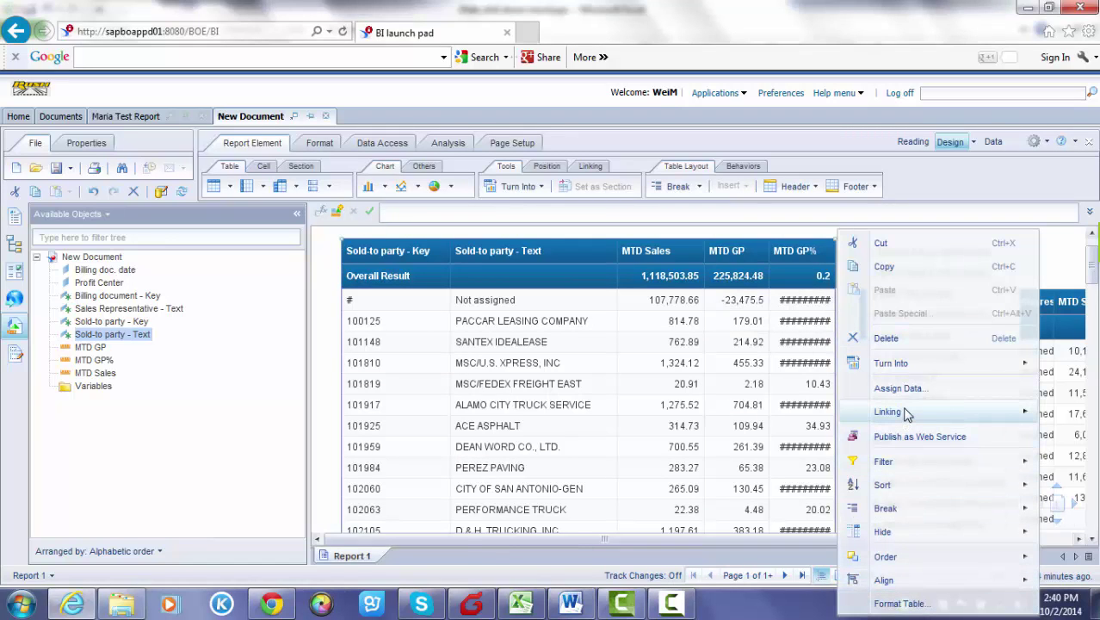
pyautogui.moveTo(904, 412)
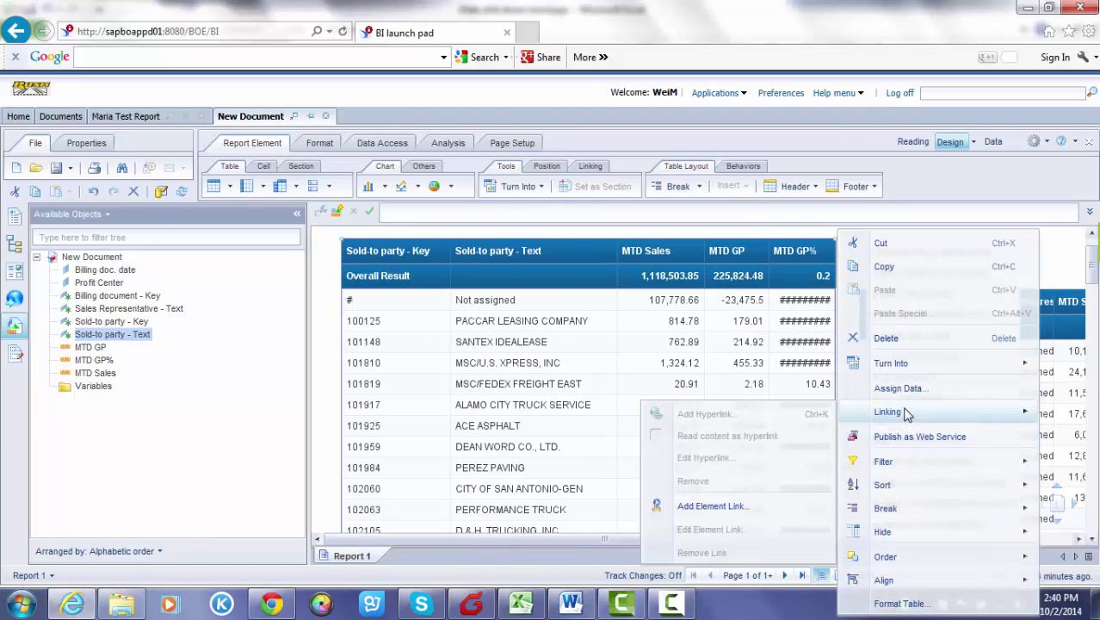
pyautogui.click(742, 510)
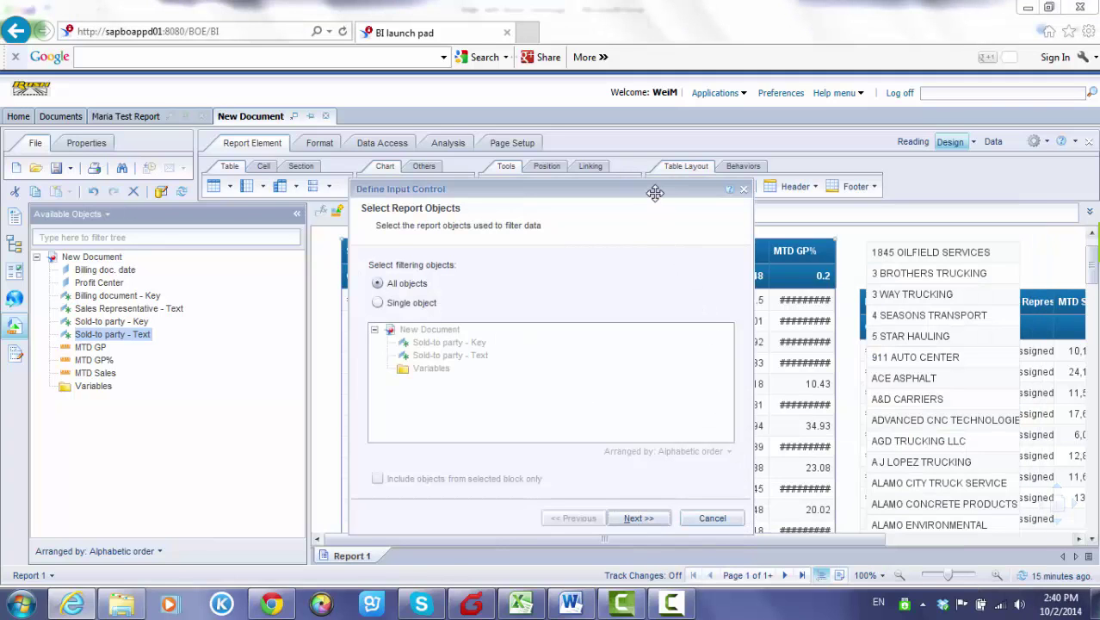
pyautogui.moveTo(656, 191); pyautogui.dragTo(461, 96)
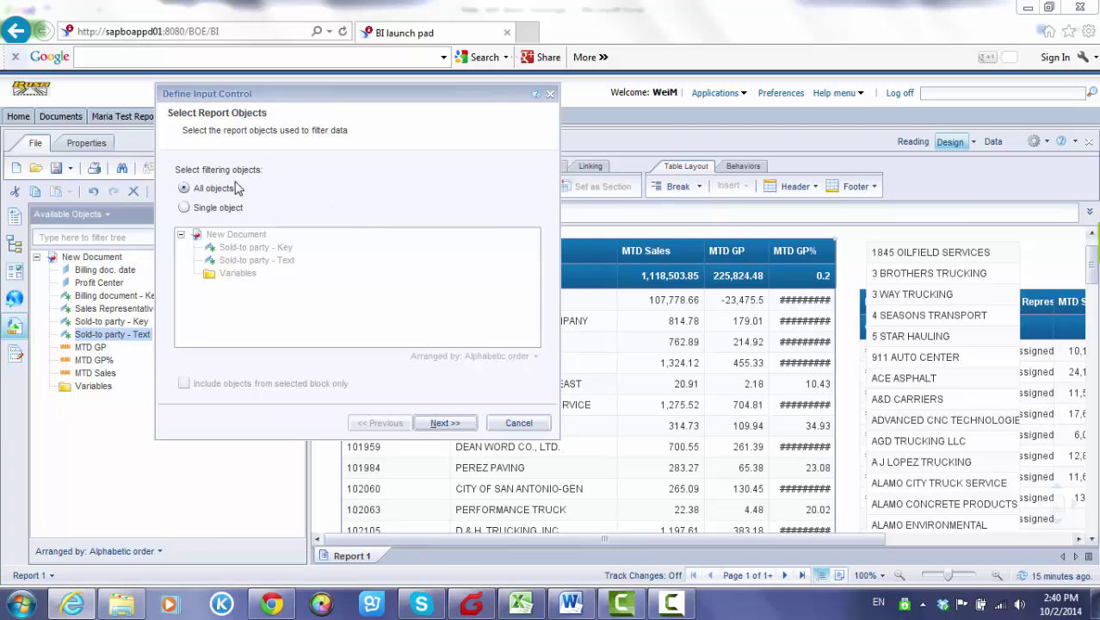
pyautogui.moveTo(278, 97); pyautogui.dragTo(789, 82)
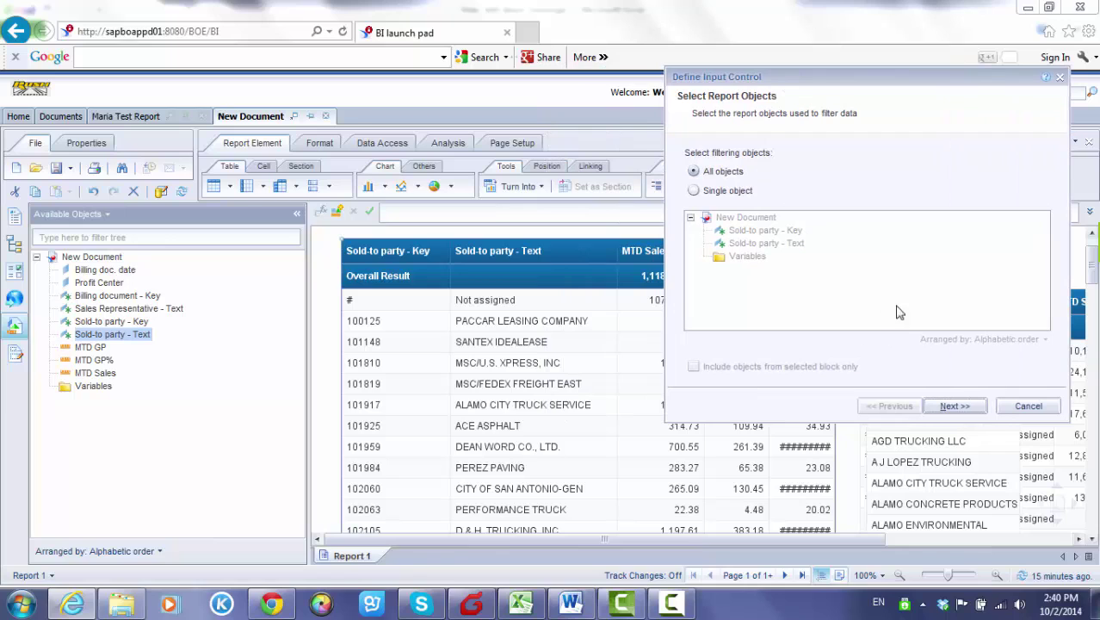
pyautogui.click(945, 405)
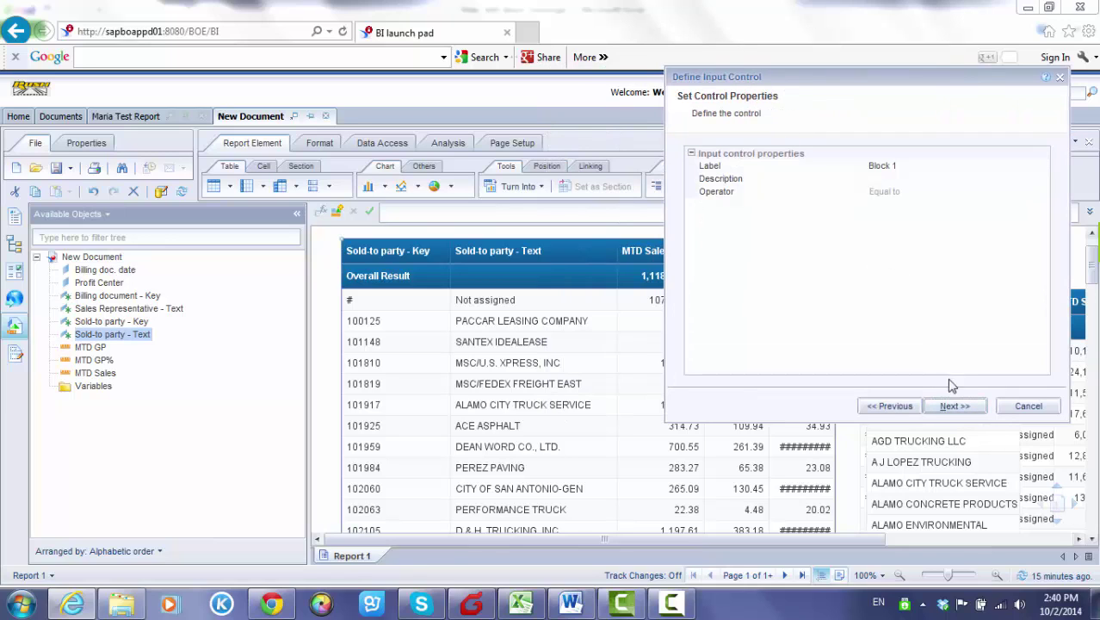
pyautogui.click(958, 407)
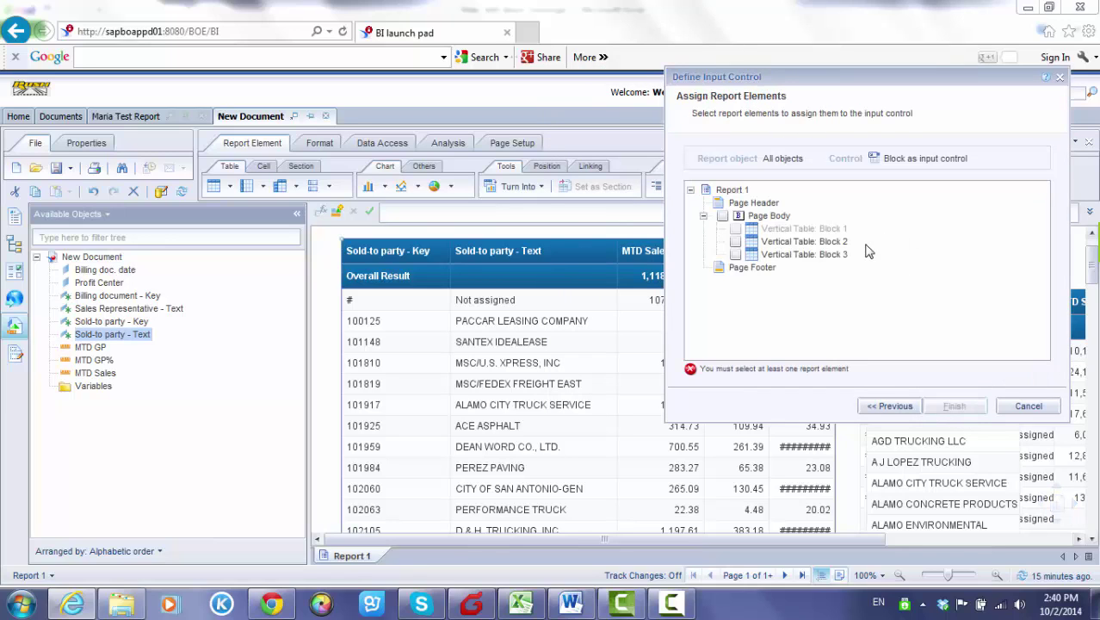
# Assign Vertical Table: Block 2 and Block 3 to the input control and complete the element link.
pyautogui.moveTo(806, 81); pyautogui.dragTo(468, 54)
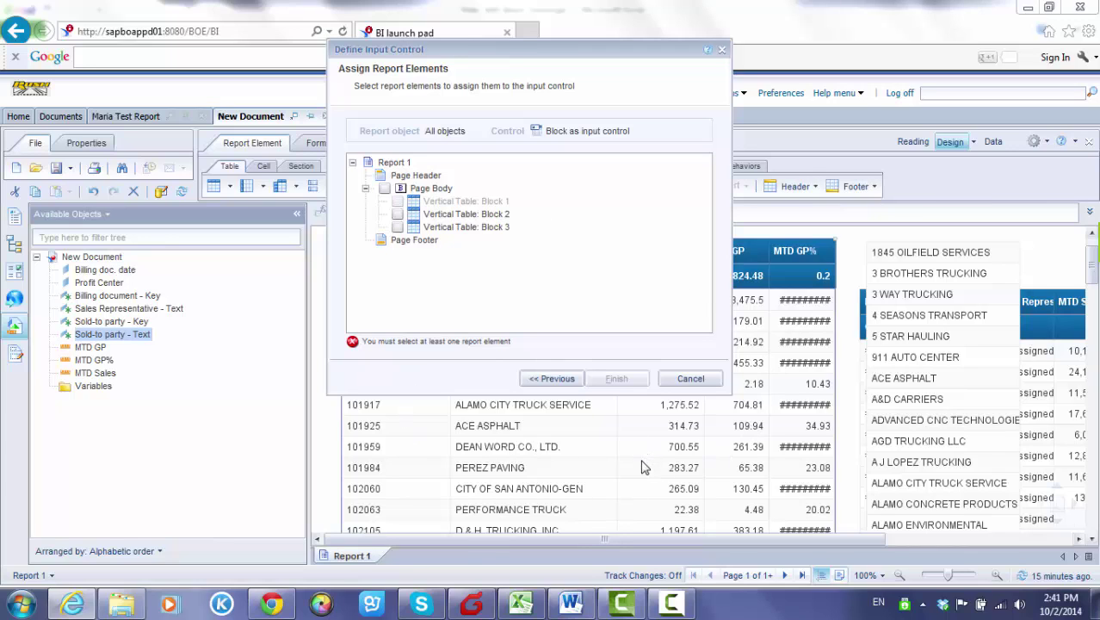
pyautogui.click(397, 214)
pyautogui.click(397, 226)
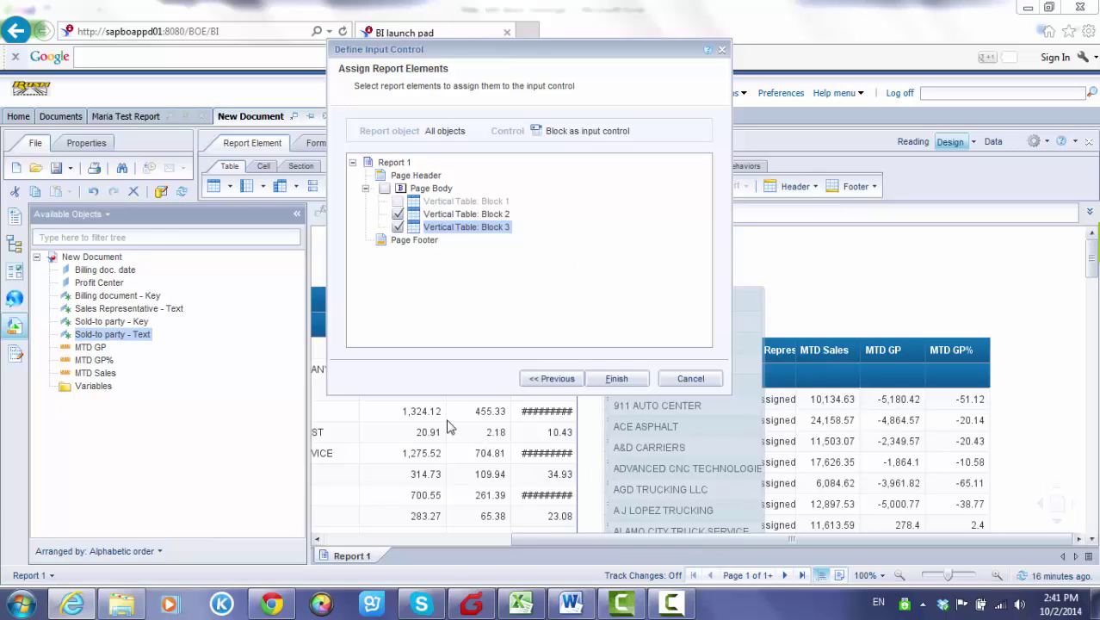
pyautogui.click(615, 377)
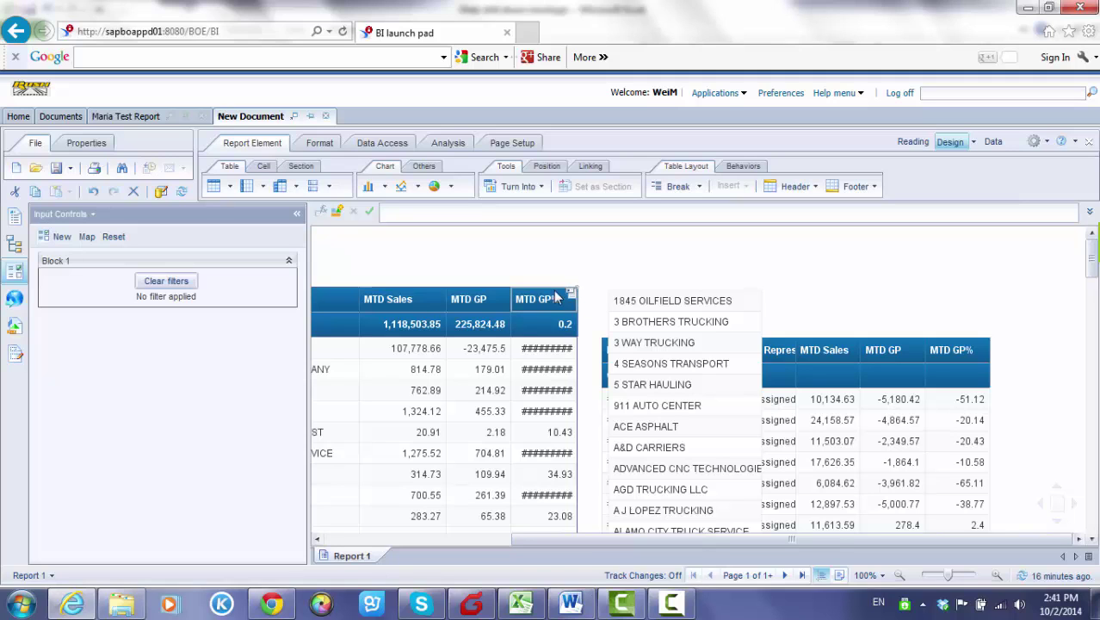
# Test the element link by filtering on ALAMO CITY TRUCK SERVICE in the customer table.
pyautogui.click(566, 344)
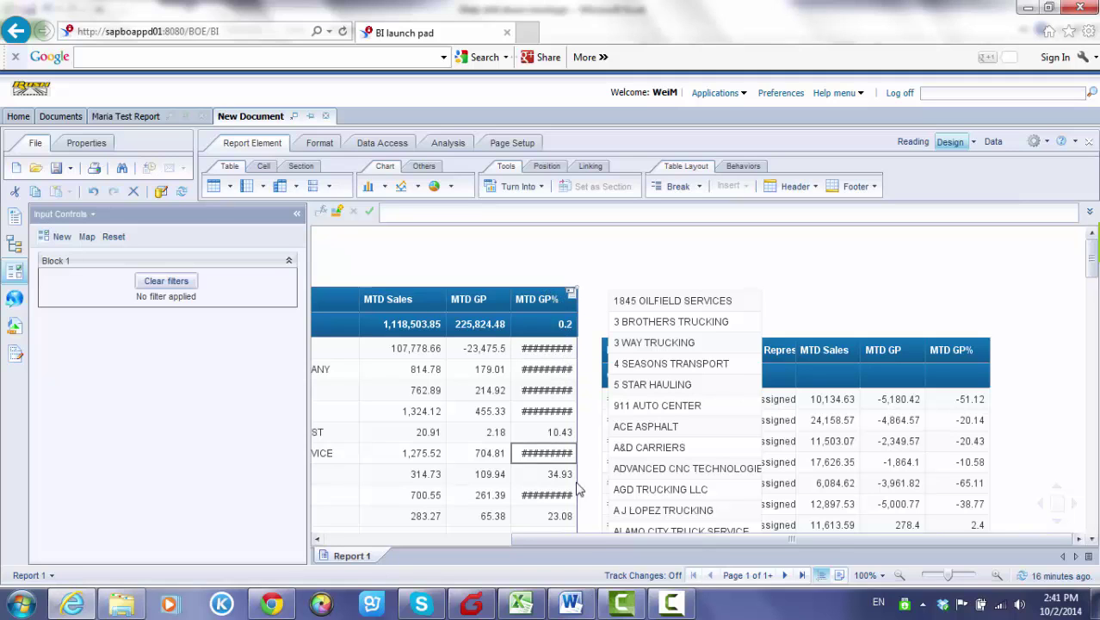
pyautogui.moveTo(597, 541); pyautogui.dragTo(310, 537)
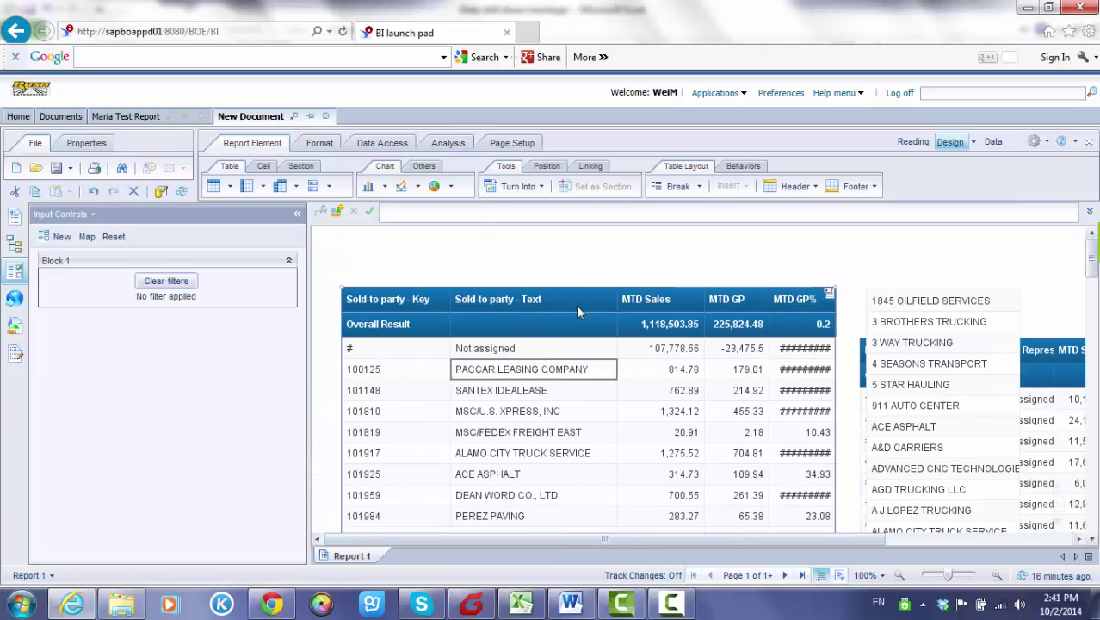
pyautogui.scroll(-2, 586, 362)
pyautogui.scroll(-1, 637, 344)
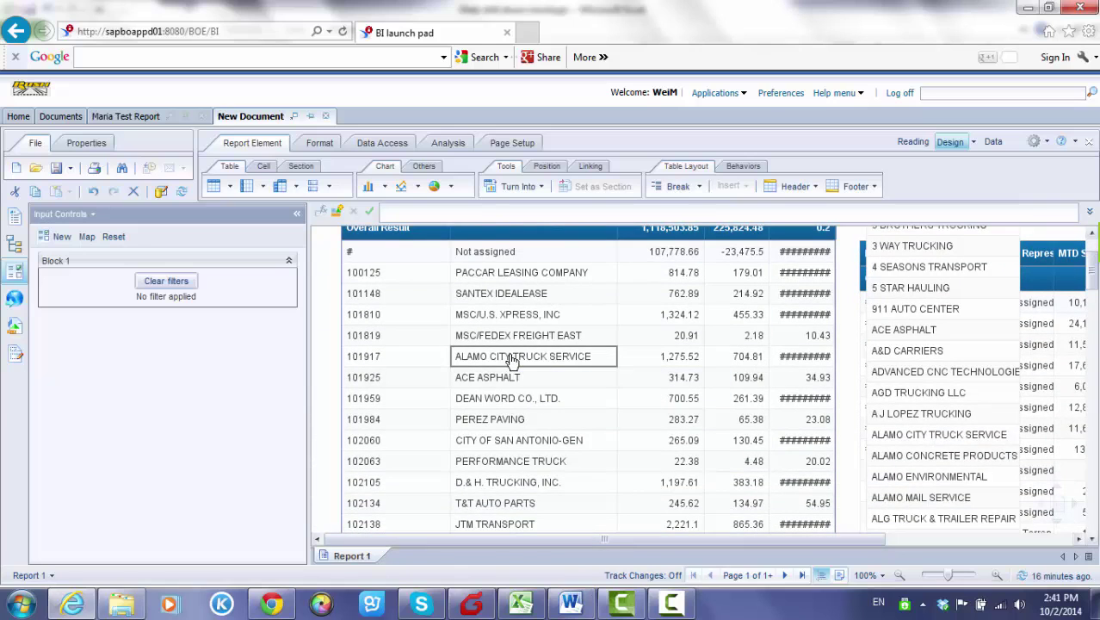
pyautogui.click(509, 360)
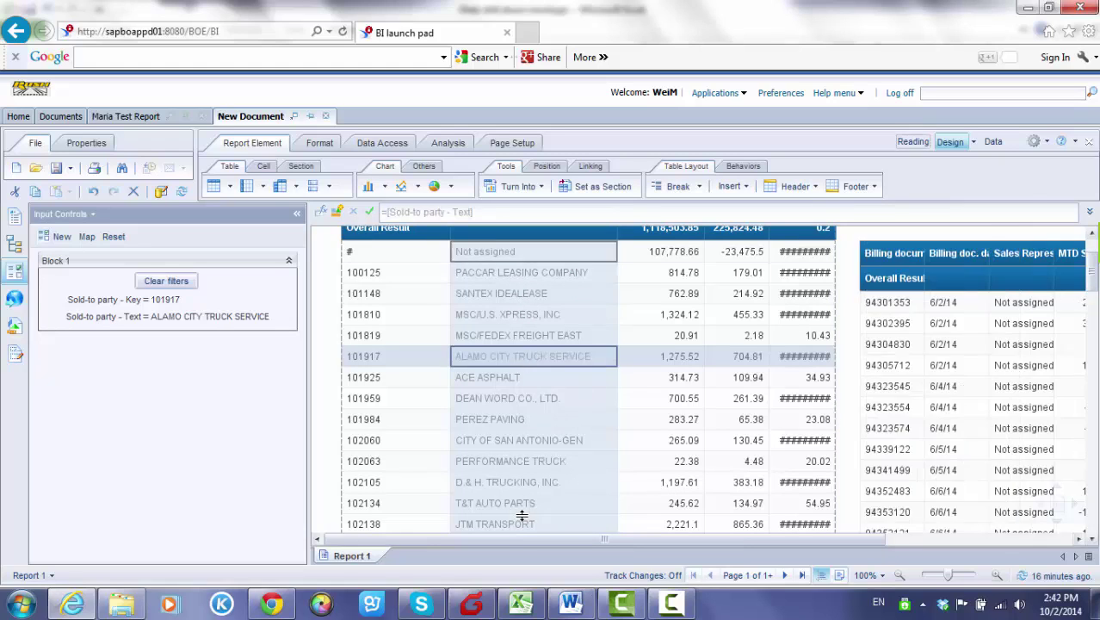
# Move the customer name block slightly down so it sits closer above the billing document table.
pyautogui.moveTo(703, 545); pyautogui.dragTo(906, 542)
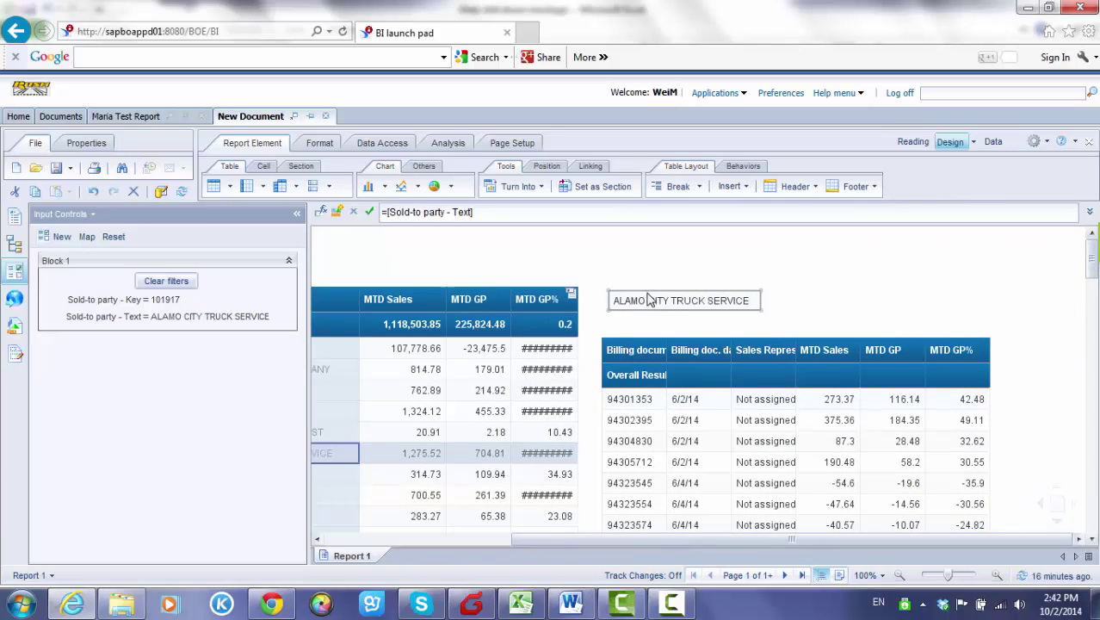
pyautogui.moveTo(643, 294); pyautogui.dragTo(643, 303)
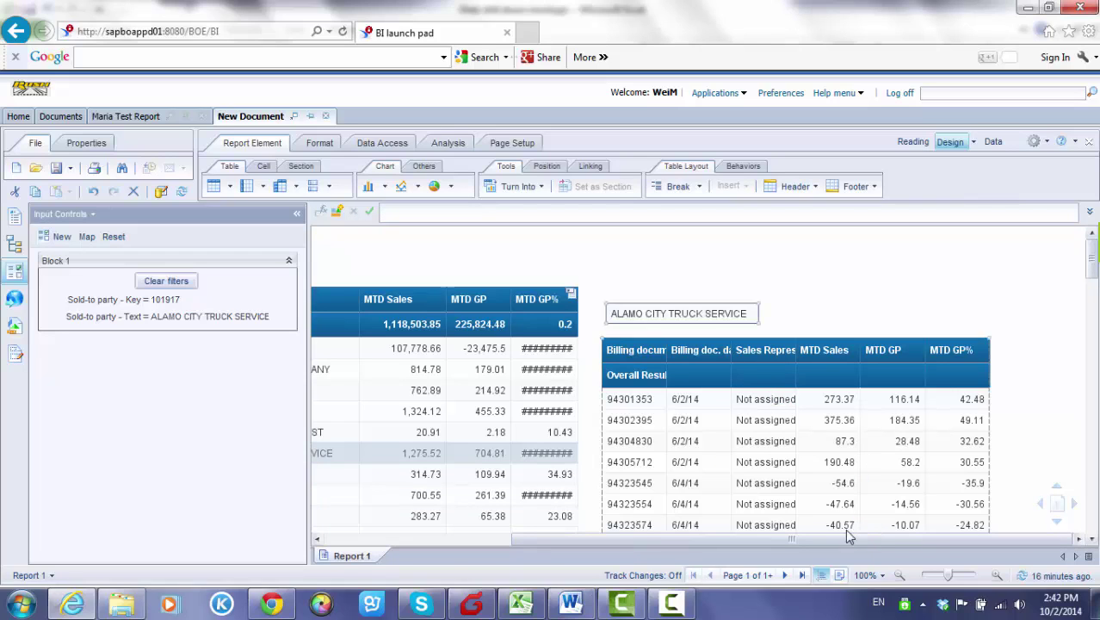
pyautogui.moveTo(829, 535); pyautogui.dragTo(550, 531)
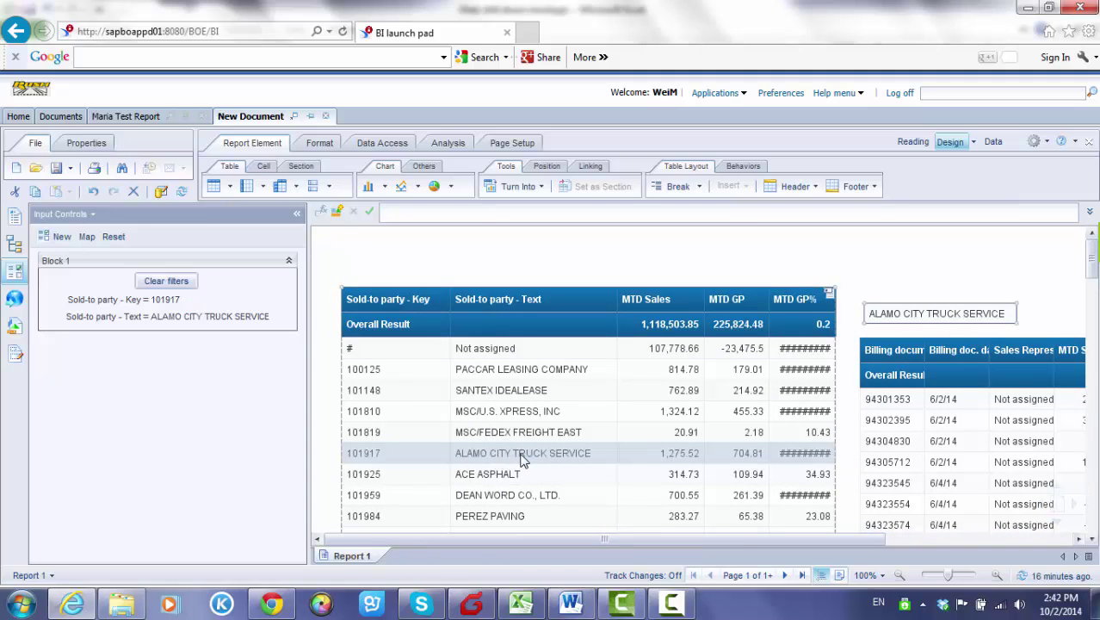
pyautogui.click(950, 537)
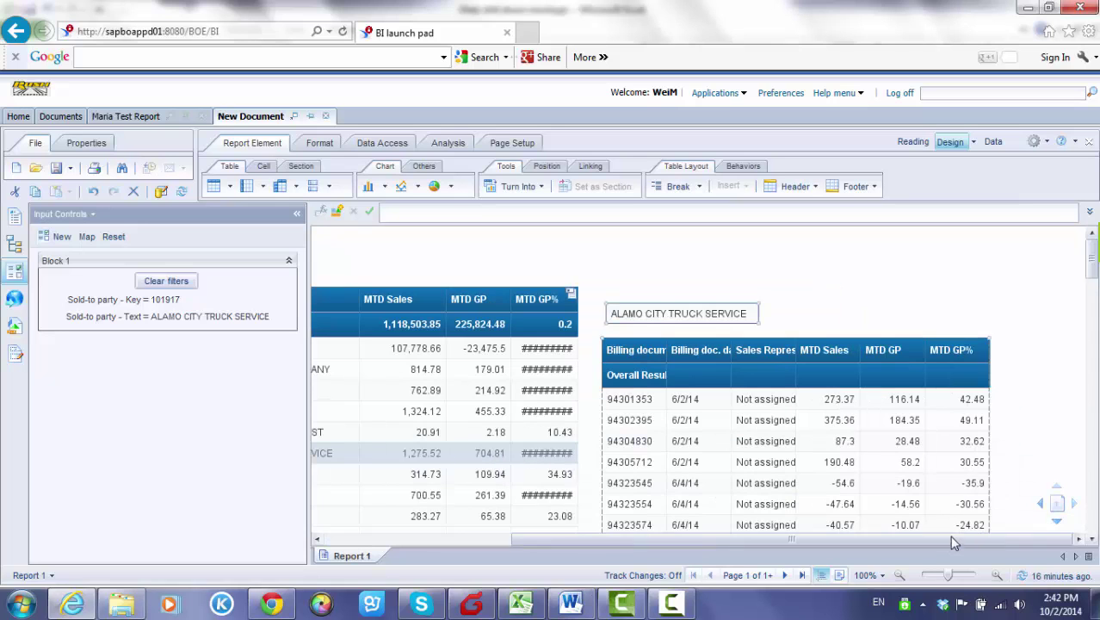
# Review the filtered billing document rows alongside the customer table in the report.
pyautogui.scroll(-3, 900, 401)
pyautogui.scroll(-2, 900, 401)
pyautogui.scroll(3, 909, 382)
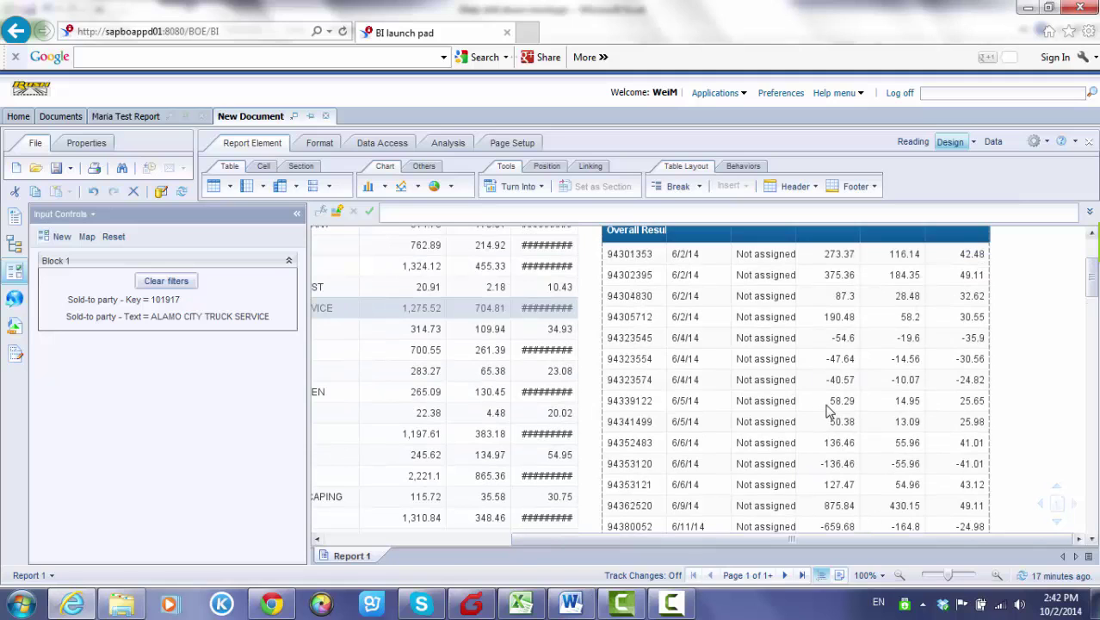
pyautogui.scroll(2, 809, 306)
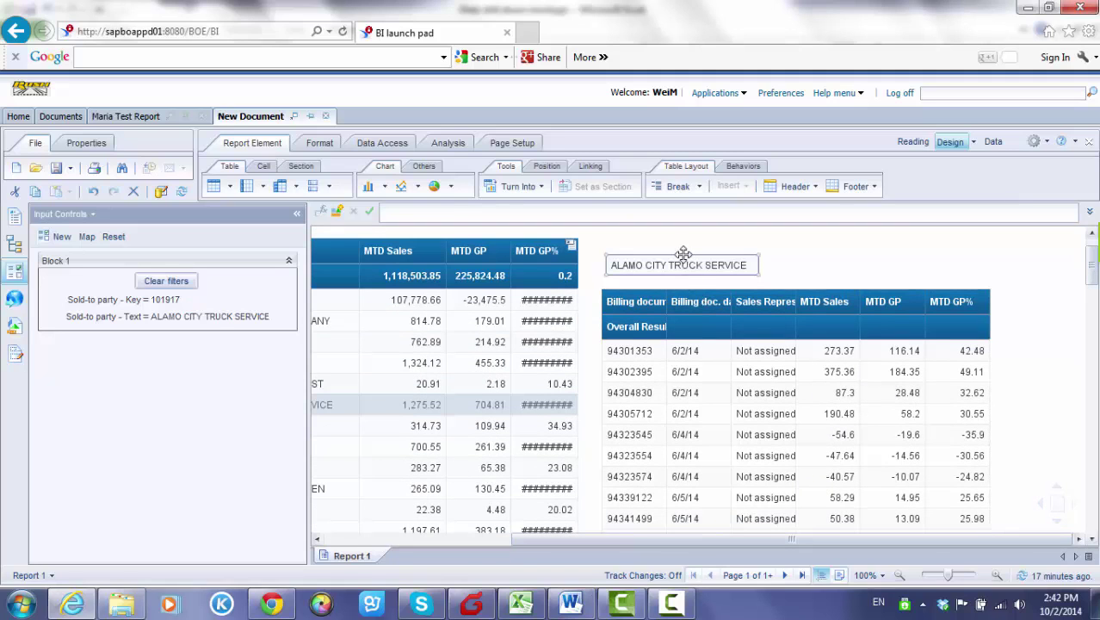
pyautogui.moveTo(753, 540); pyautogui.dragTo(566, 542)
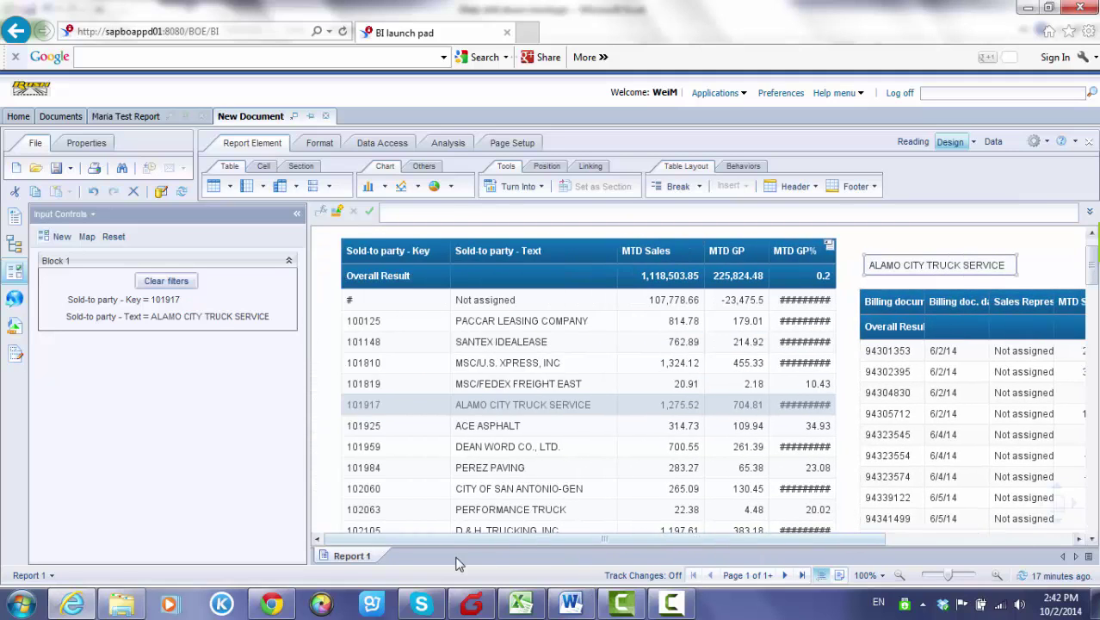
pyautogui.scroll(1, 611, 403)
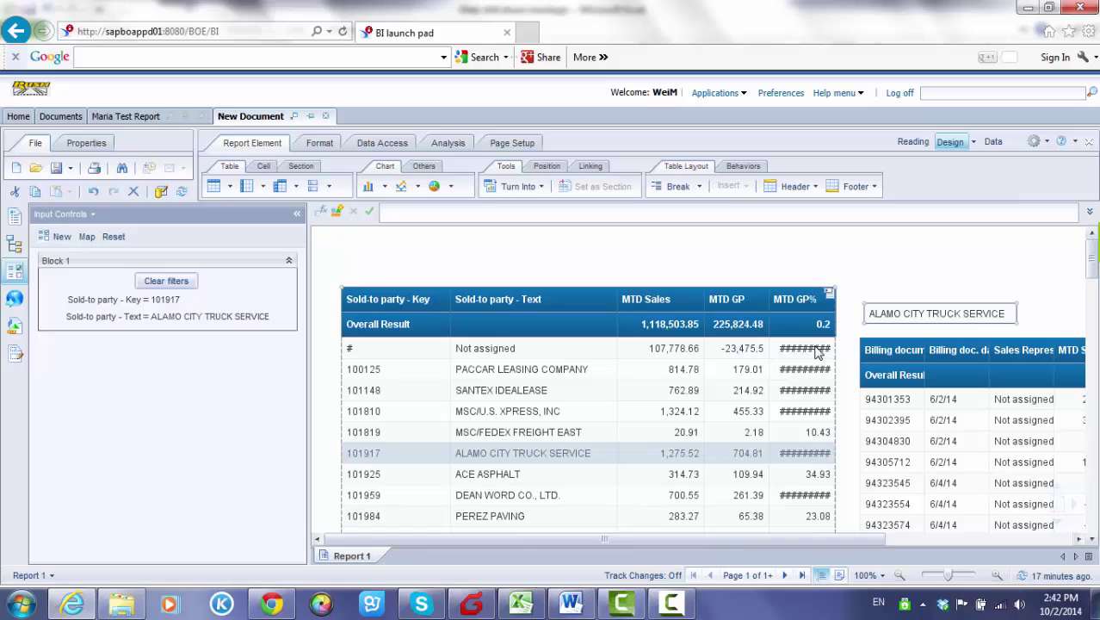
pyautogui.click(892, 540)
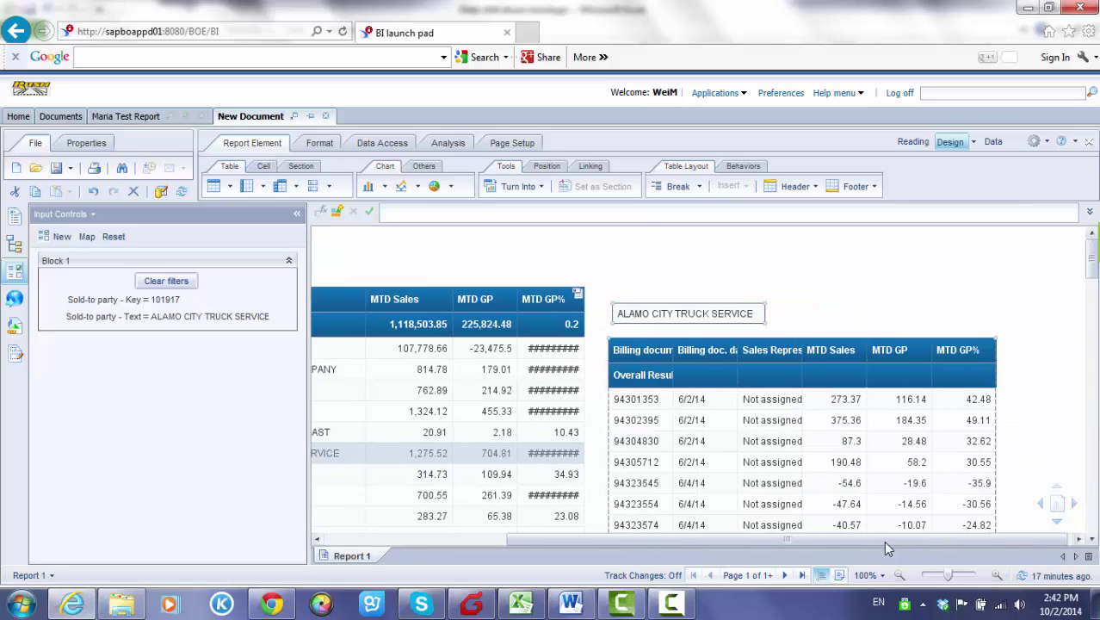
pyautogui.moveTo(889, 542); pyautogui.dragTo(699, 539)
# Format the report's page header with a black background color.
pyautogui.click(401, 249)
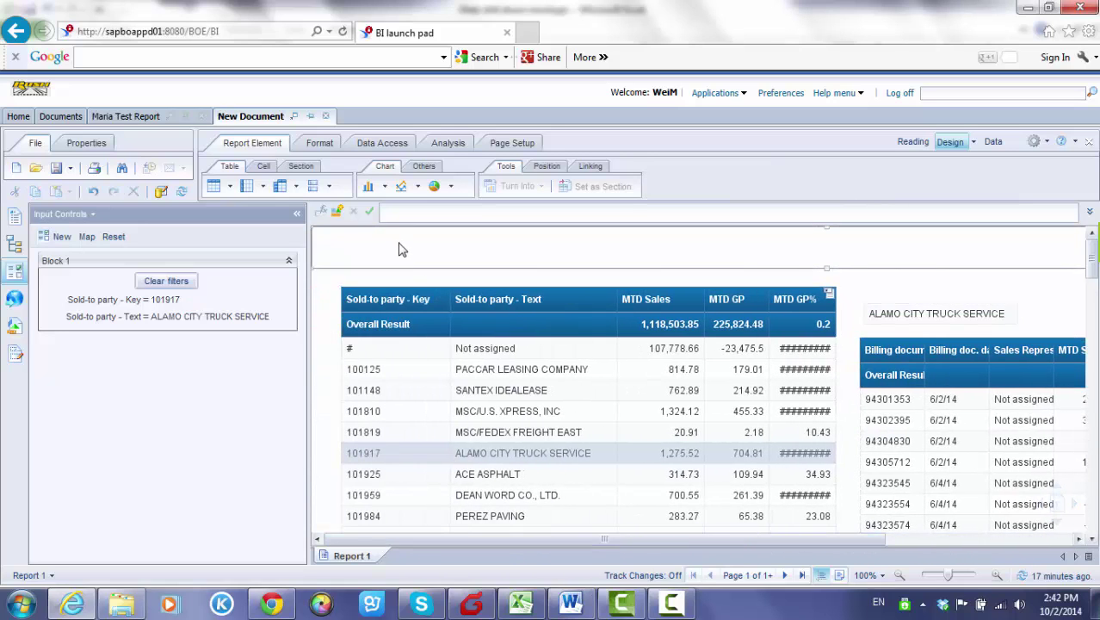
pyautogui.rightClick(389, 239)
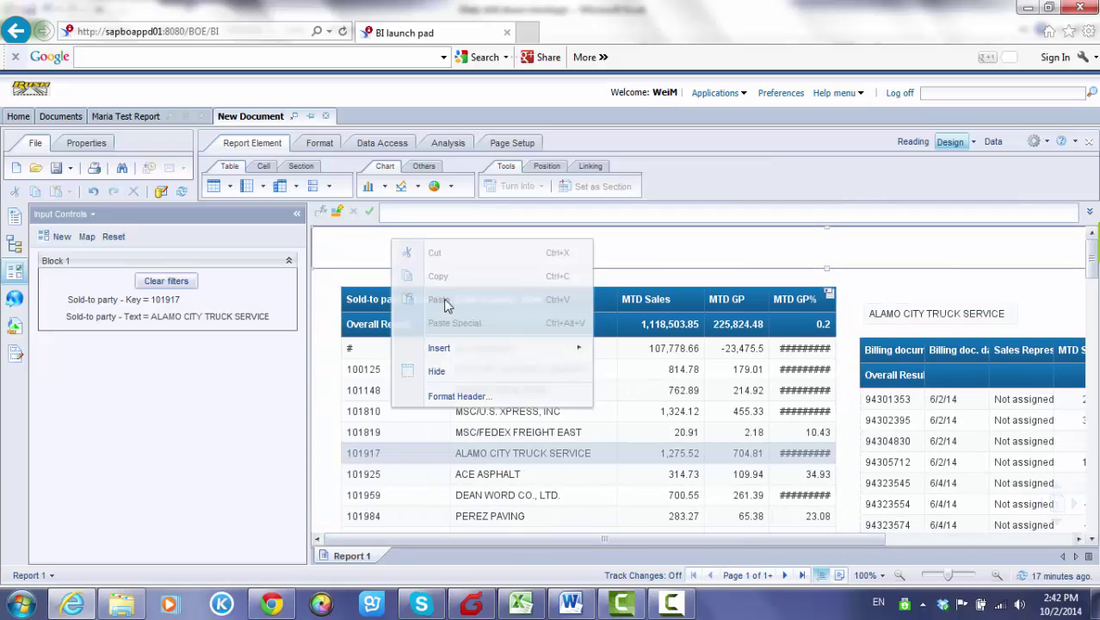
pyautogui.click(458, 397)
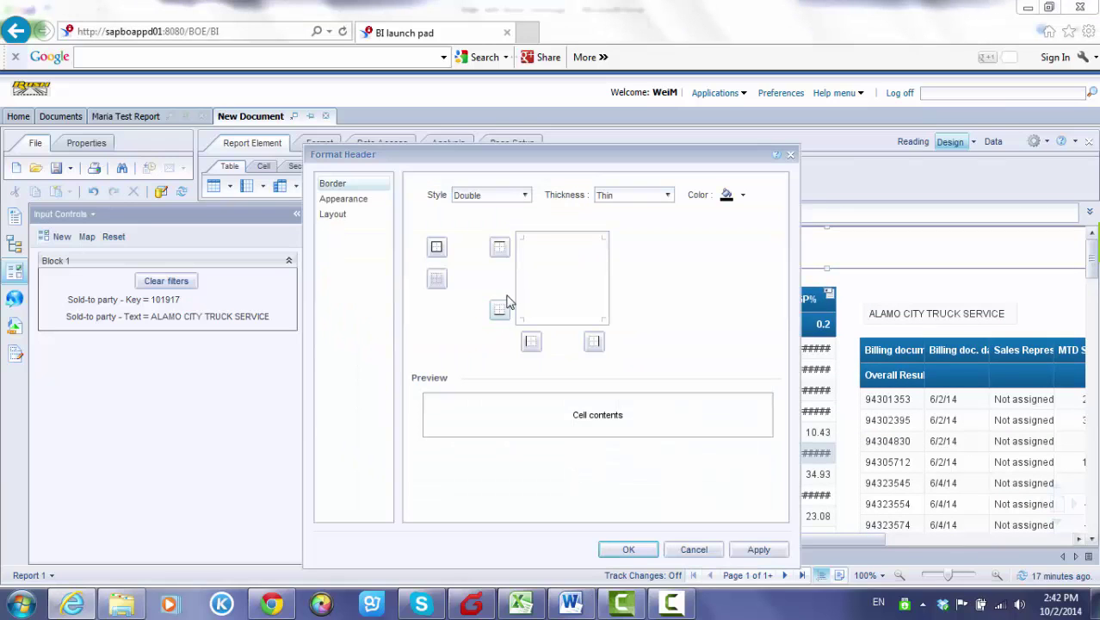
pyautogui.click(378, 199)
pyautogui.click(627, 218)
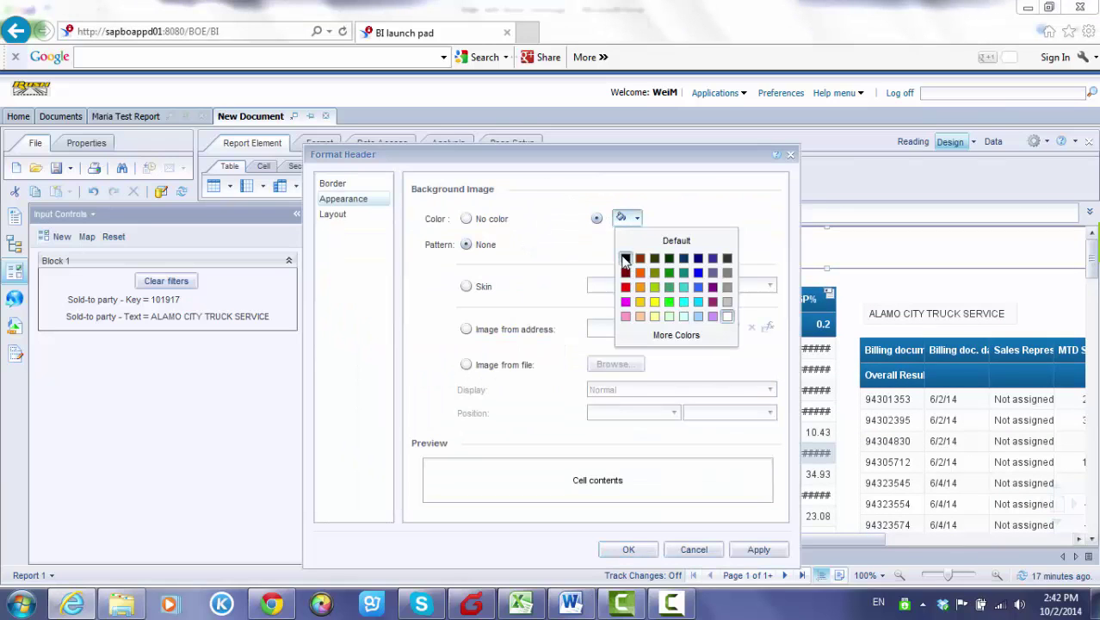
pyautogui.click(626, 258)
pyautogui.press('Return')
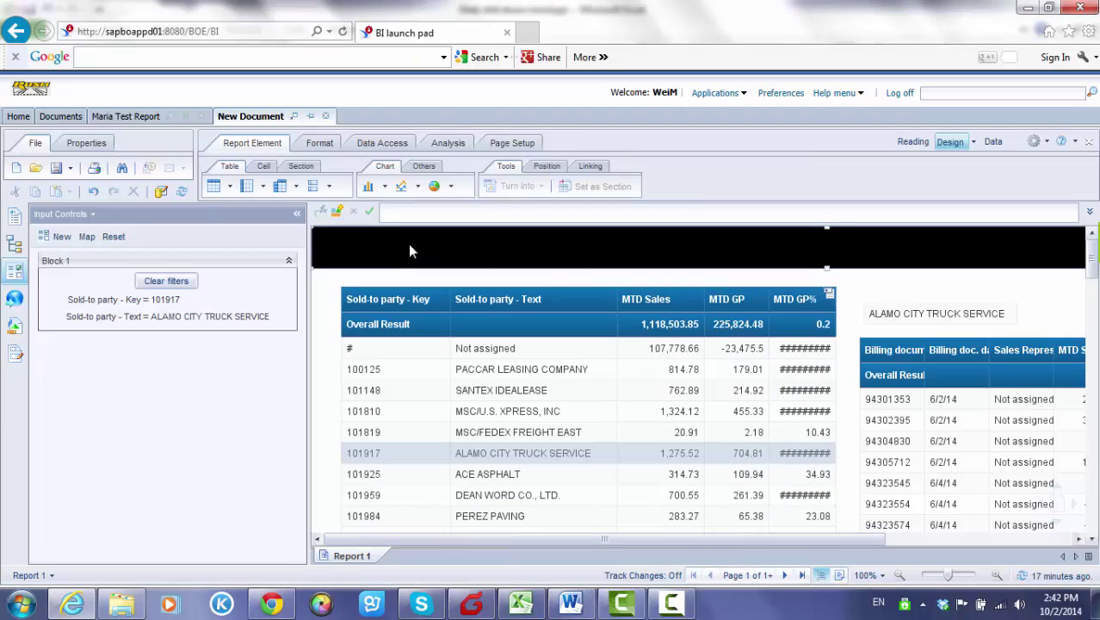
# Insert a blank cell into the black page header above the customer table.
pyautogui.click(263, 165)
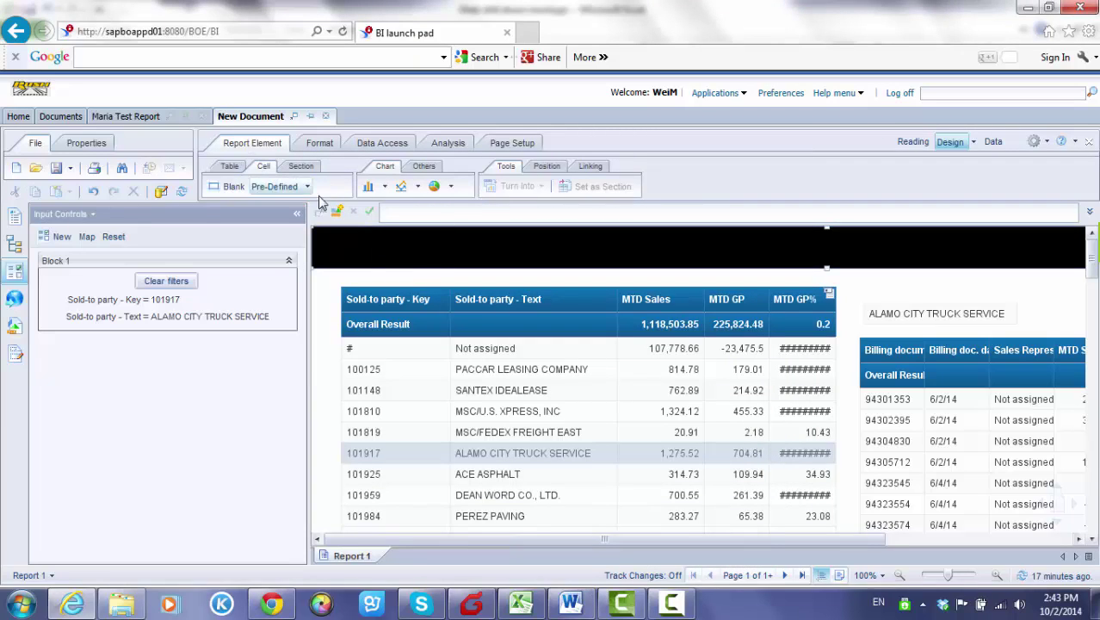
pyautogui.click(234, 187)
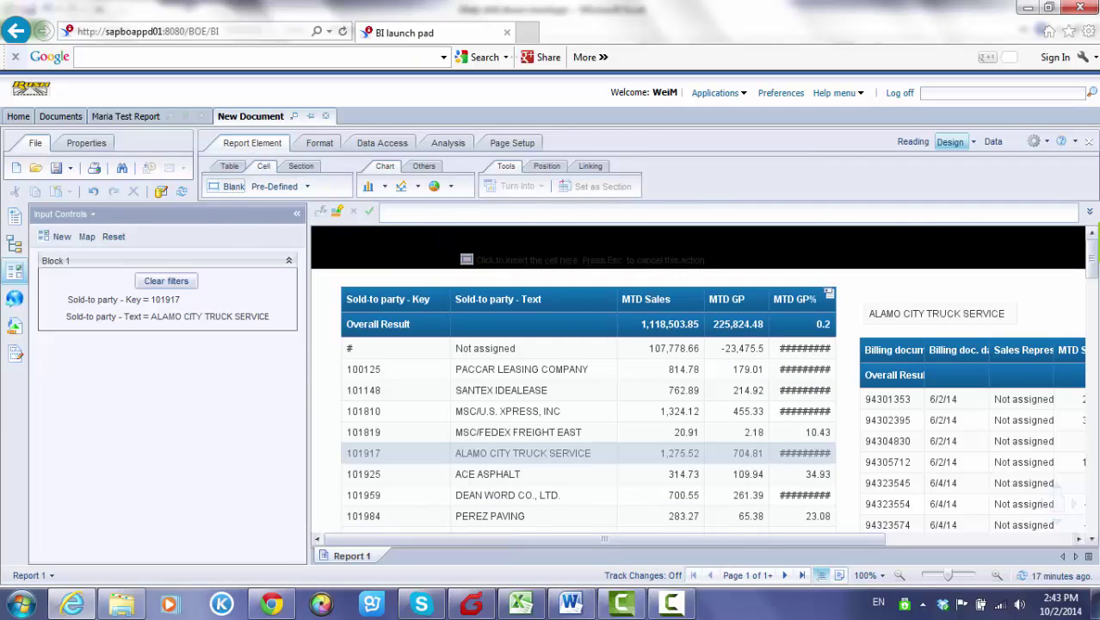
pyautogui.click(466, 253)
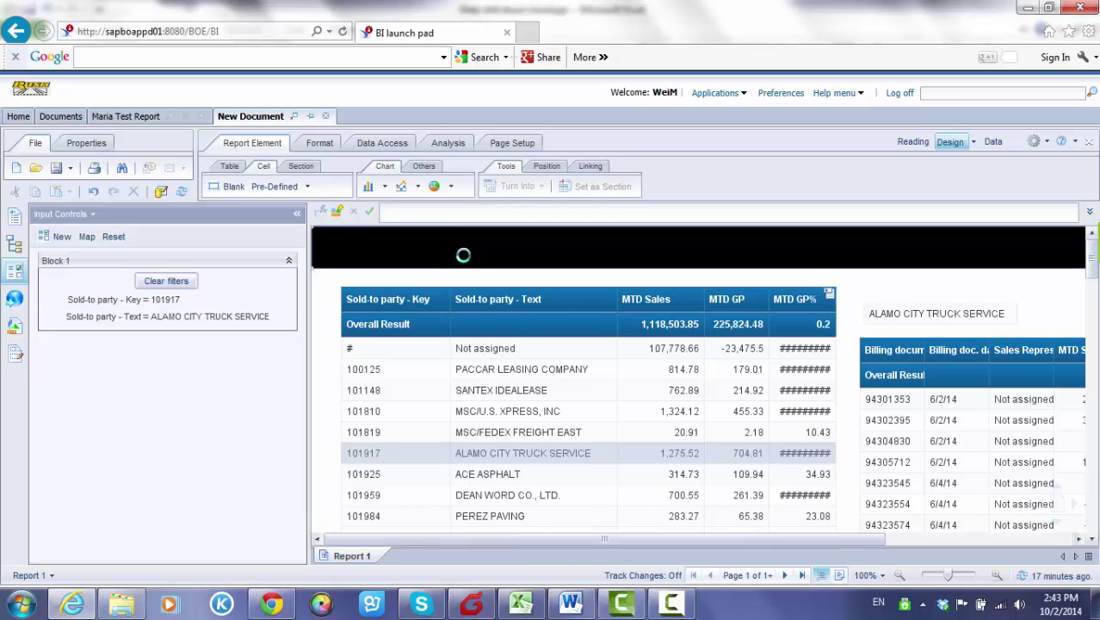
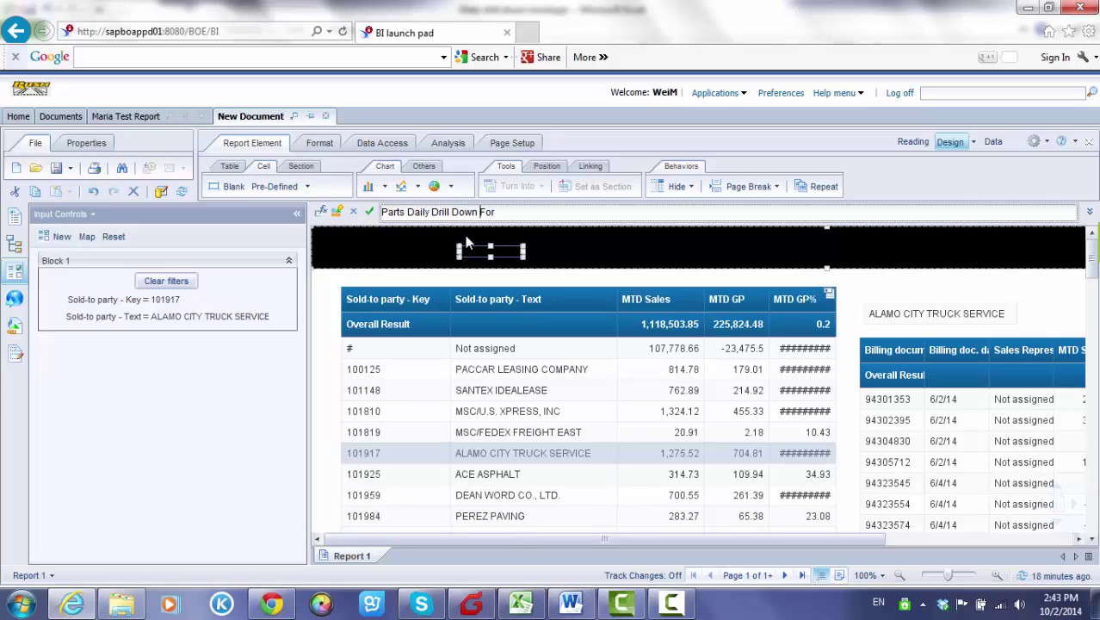
# Enter the formula ="Parts Daily Drill Down For: "+[Profit Center] in the header cell and validate it.
pyautogui.write('="')
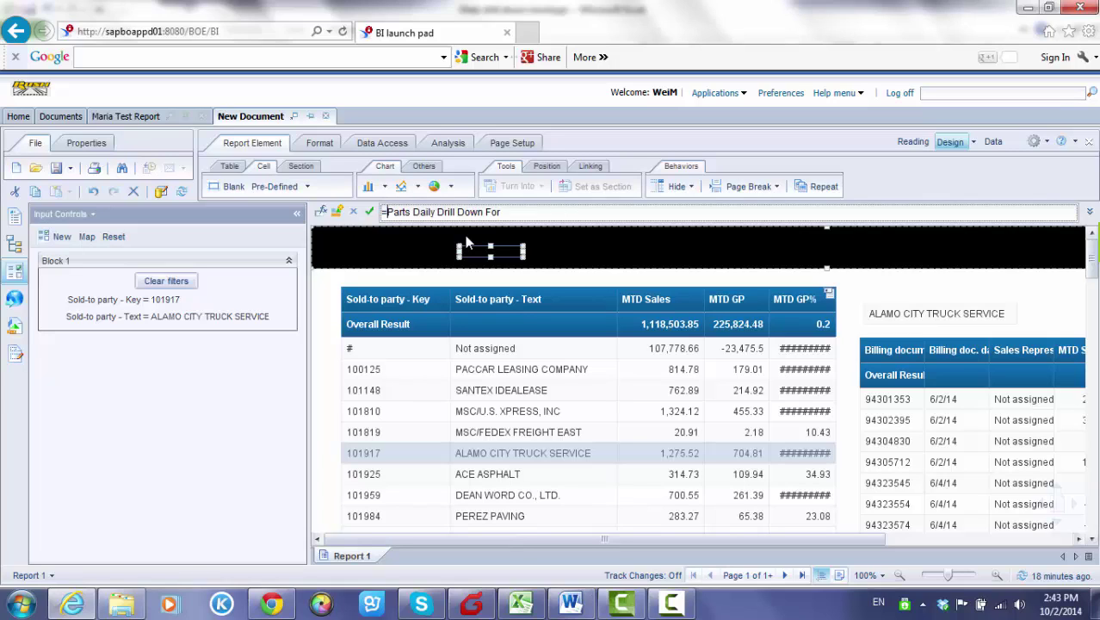
pyautogui.press('Right')
pyautogui.press('Right')
pyautogui.press('Right')
pyautogui.press('Right')
pyautogui.press('Right')
pyautogui.press('Right')
pyautogui.press('Right')
pyautogui.press('Right')
pyautogui.press('Right')
pyautogui.press('Right')
pyautogui.press('Right')
pyautogui.press('Right')
pyautogui.press('Right')
pyautogui.press('Right')
pyautogui.press('Right')
pyautogui.press('Right')
pyautogui.press('Right')
pyautogui.press('Right')
pyautogui.press('Right')
pyautogui.press('Right')
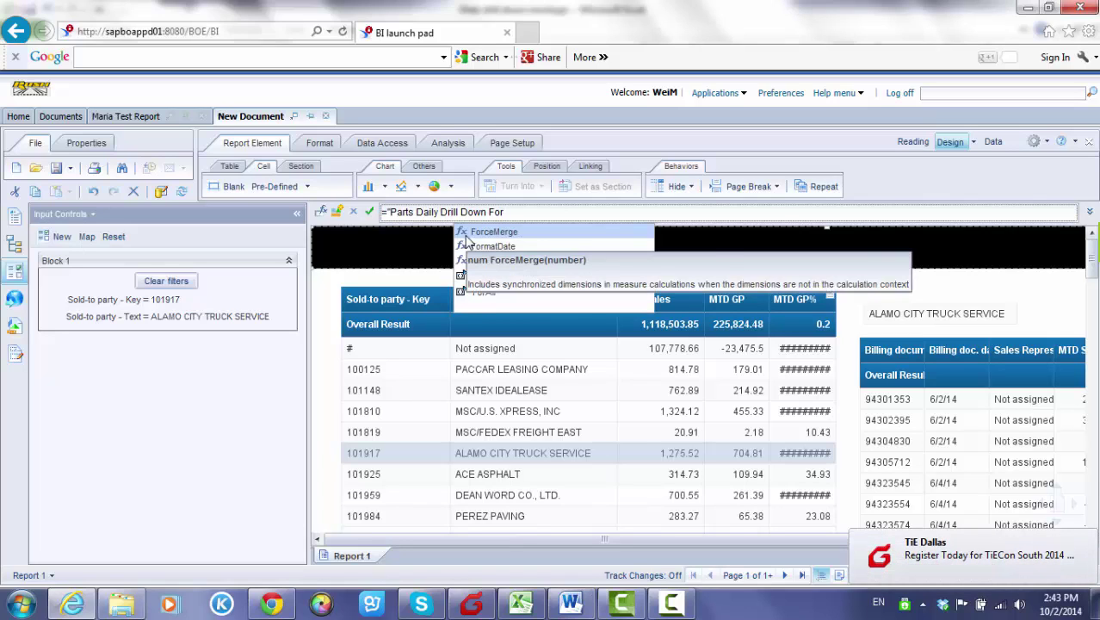
pyautogui.write(': "+profit')
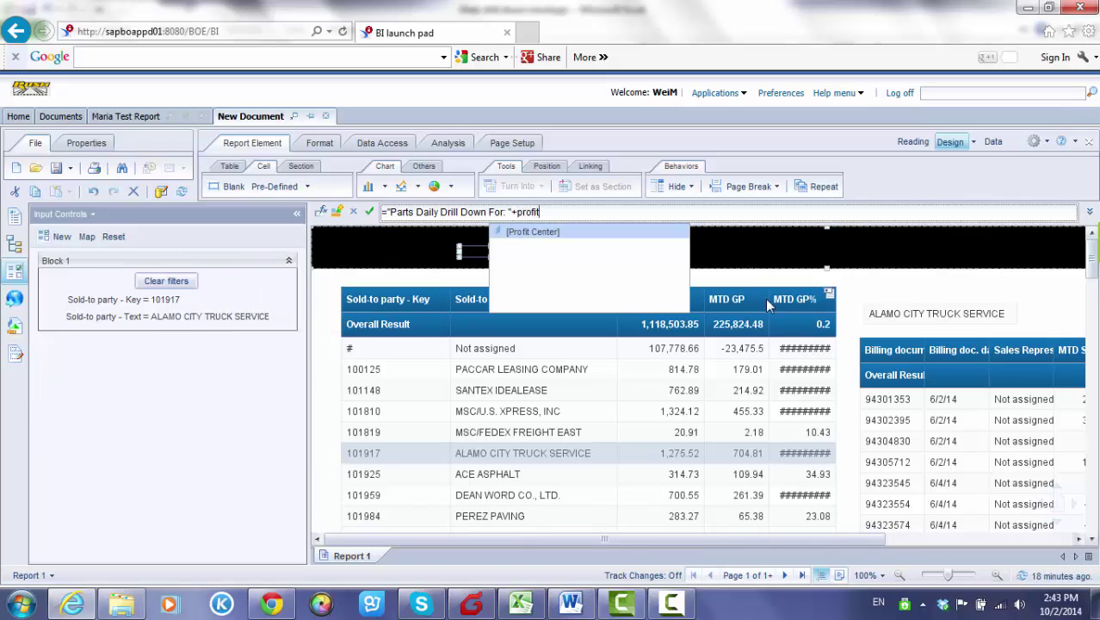
pyautogui.click(580, 231)
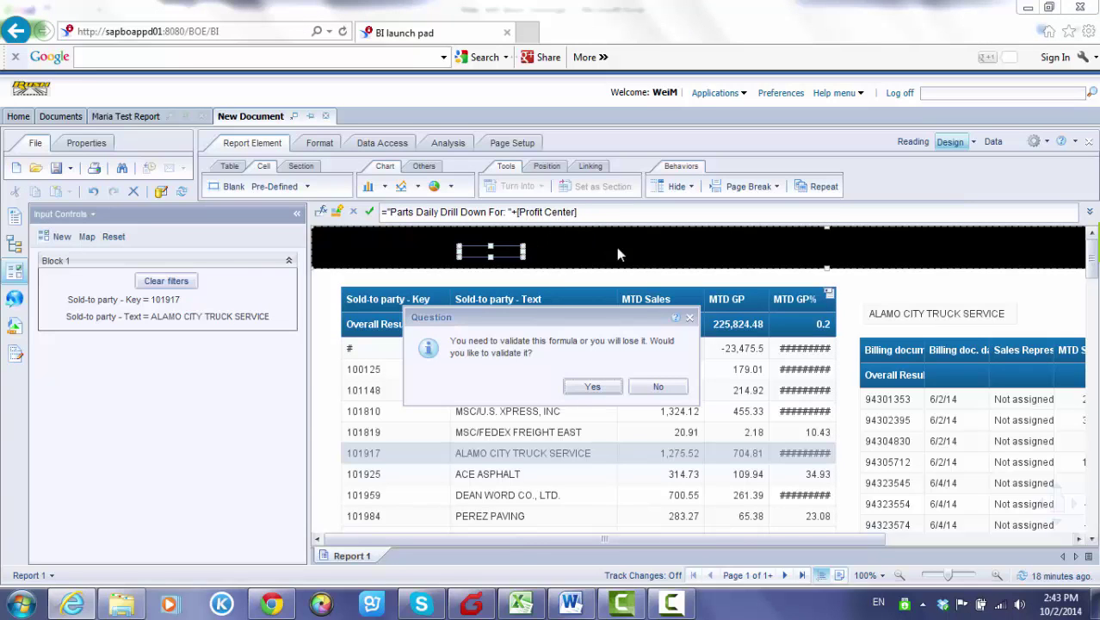
pyautogui.click(593, 386)
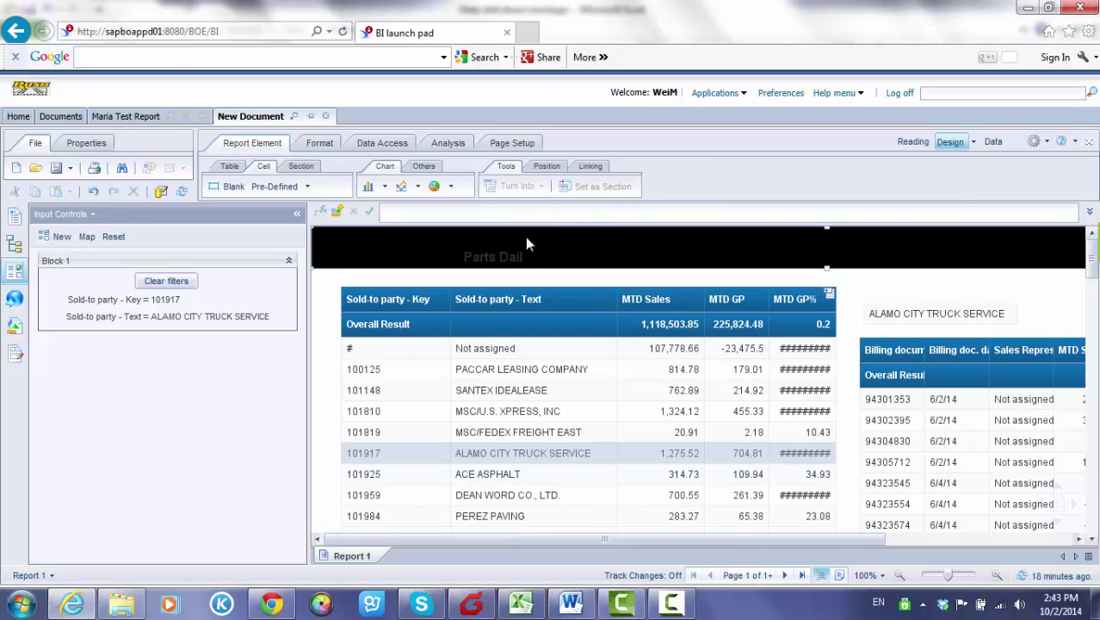
# Open the title cell's formatting and enable Autofit width.
pyautogui.click(509, 258)
pyautogui.rightClick(508, 264)
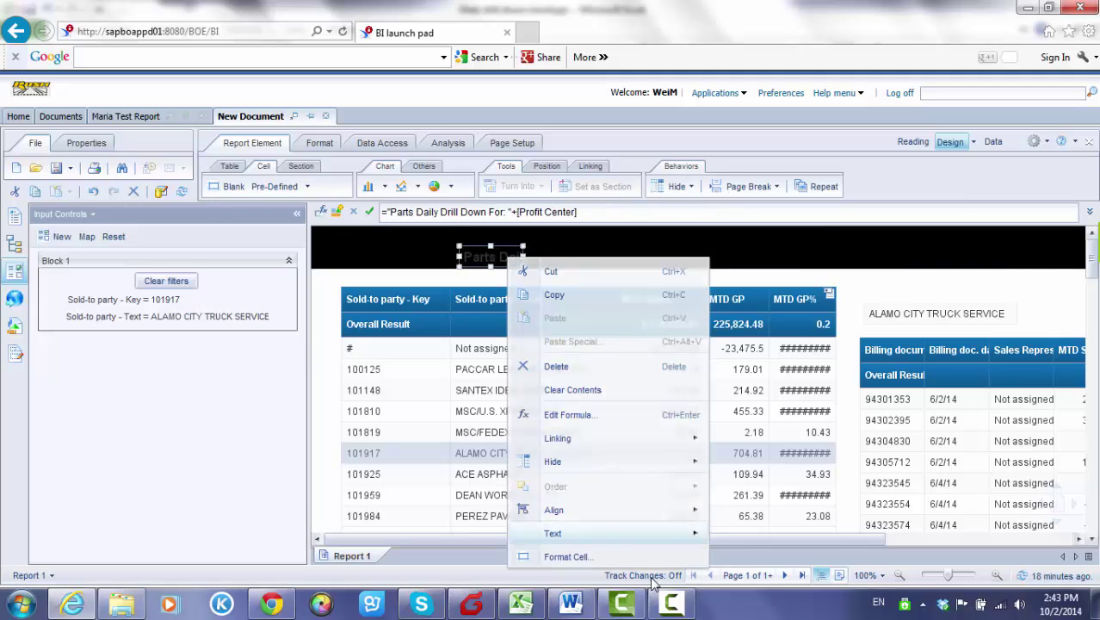
pyautogui.click(640, 561)
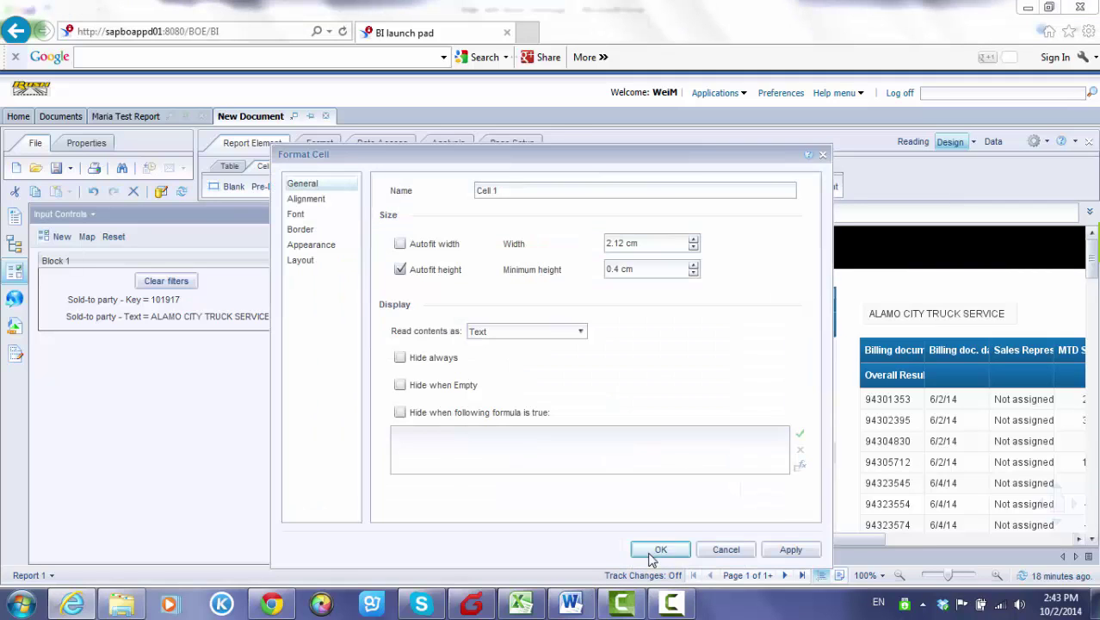
pyautogui.click(417, 248)
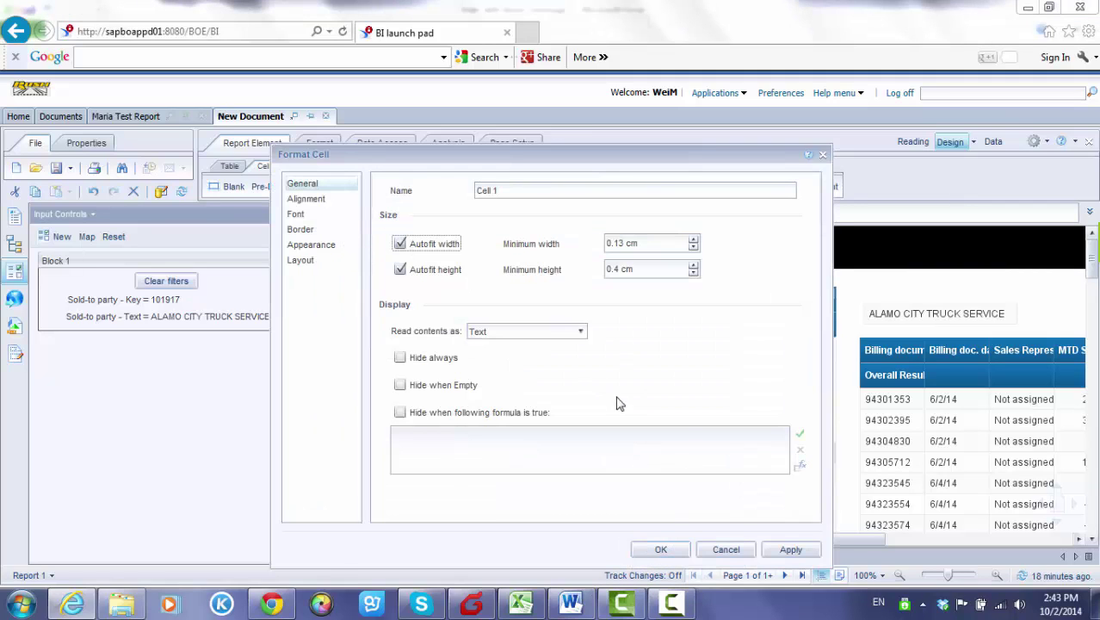
# Set the title cell's font color to white and its size to 15, and apply the formatting.
pyautogui.click(327, 229)
pyautogui.click(327, 213)
pyautogui.click(416, 360)
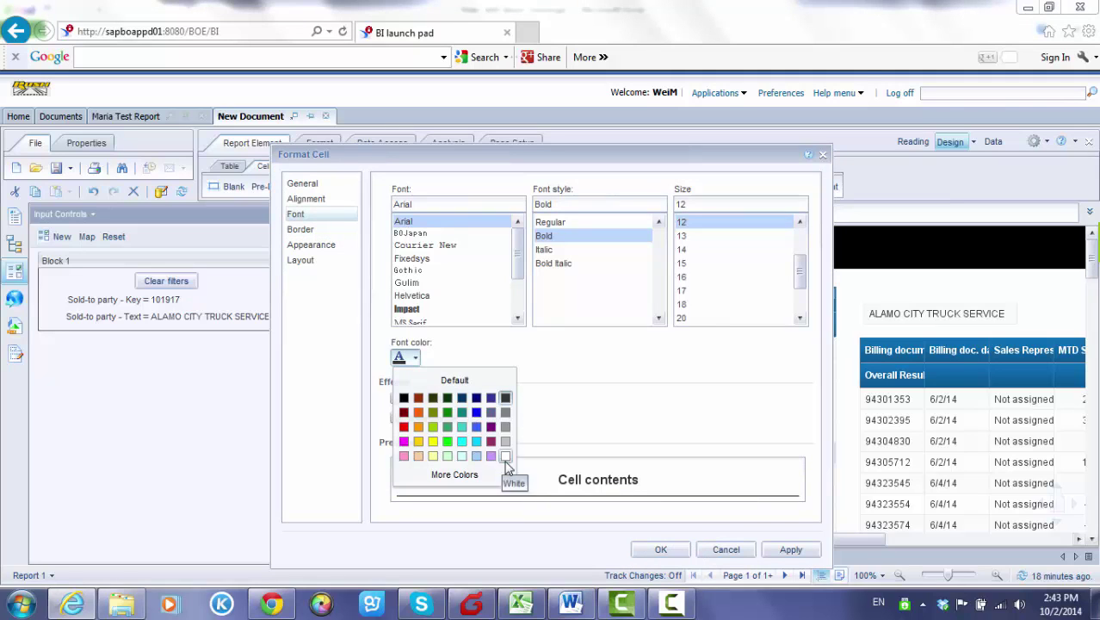
pyautogui.click(509, 461)
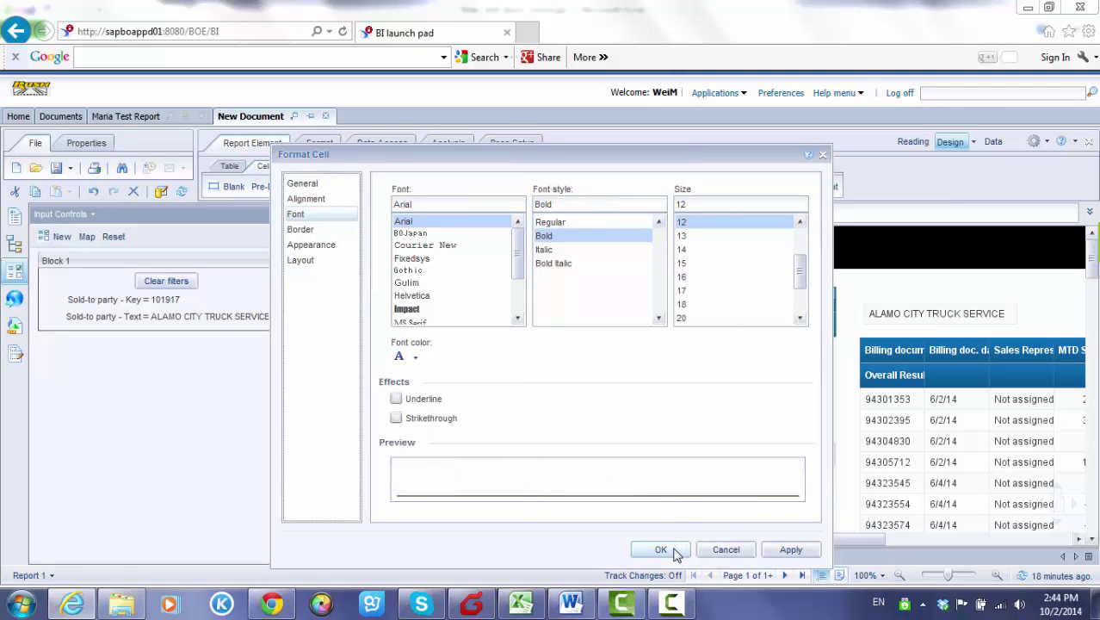
pyautogui.click(693, 265)
pyautogui.click(661, 550)
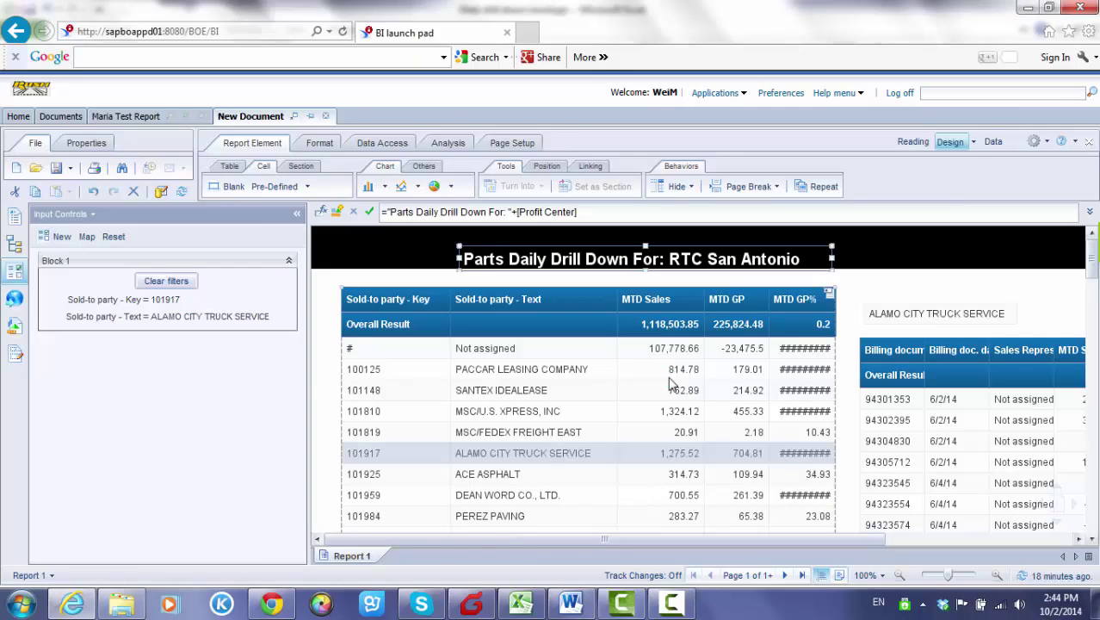
# Move the title cell slightly up within the black page header.
pyautogui.click(708, 241)
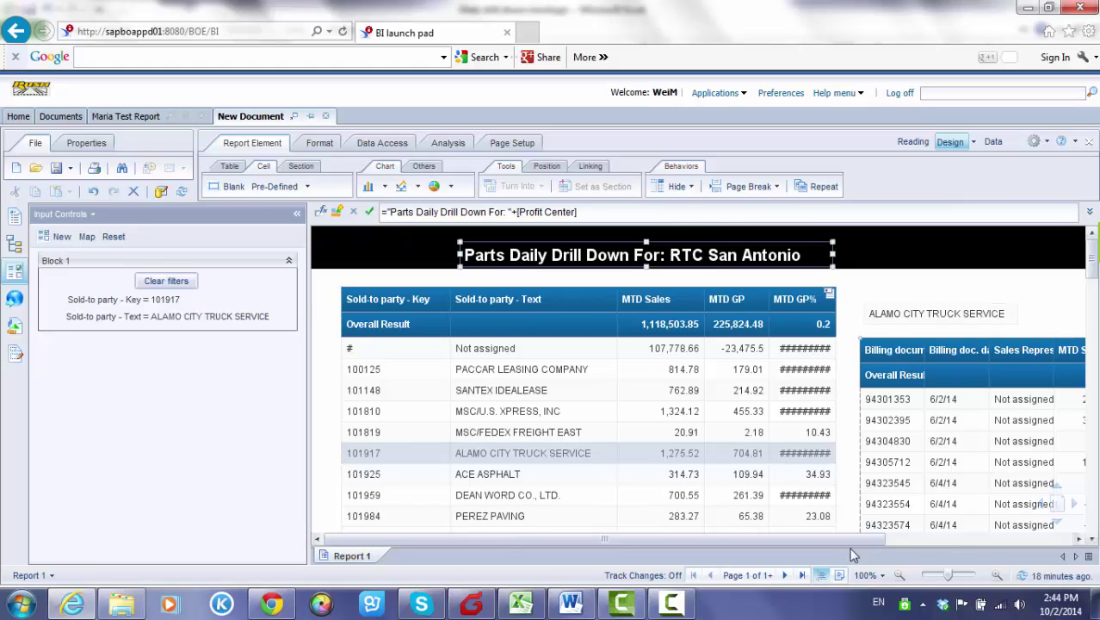
pyautogui.moveTo(842, 543); pyautogui.dragTo(1022, 542)
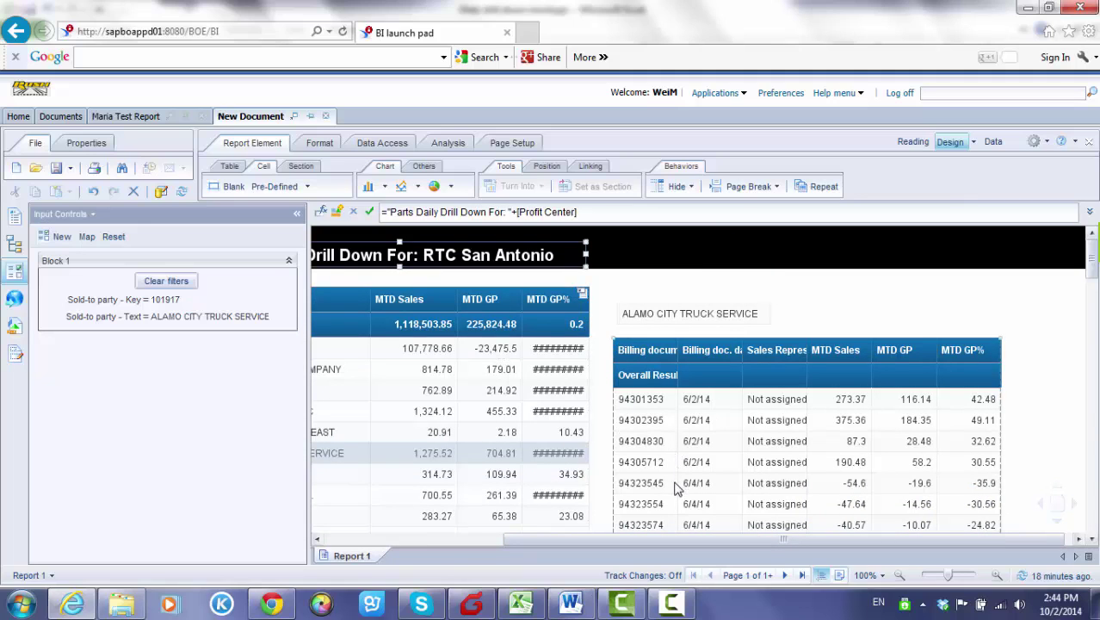
pyautogui.moveTo(682, 539); pyautogui.dragTo(527, 497)
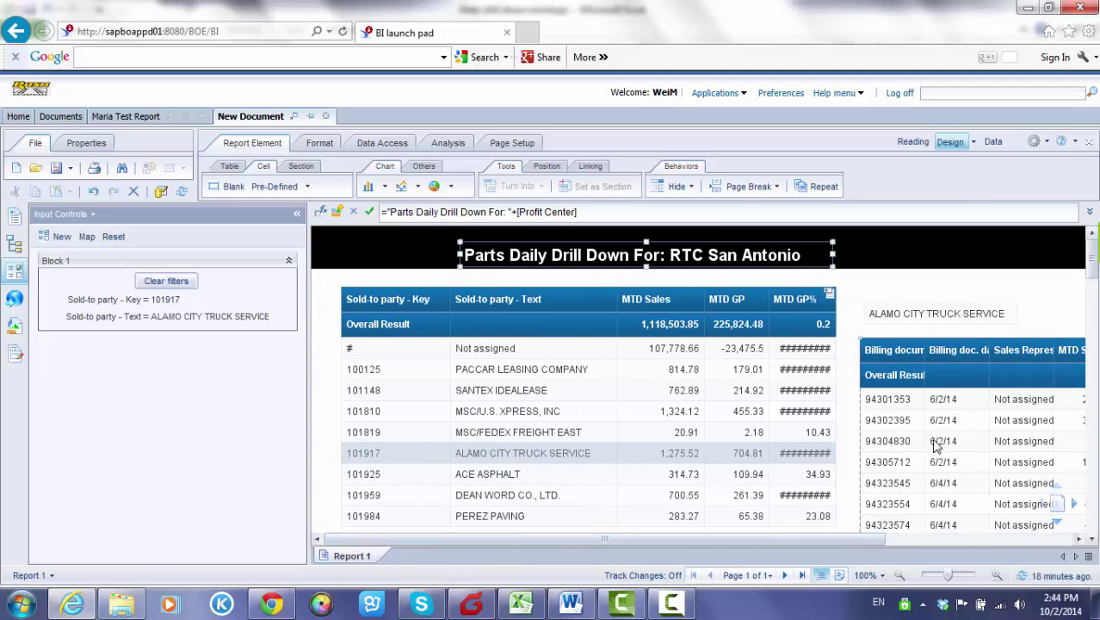
pyautogui.moveTo(890, 542); pyautogui.dragTo(1034, 548)
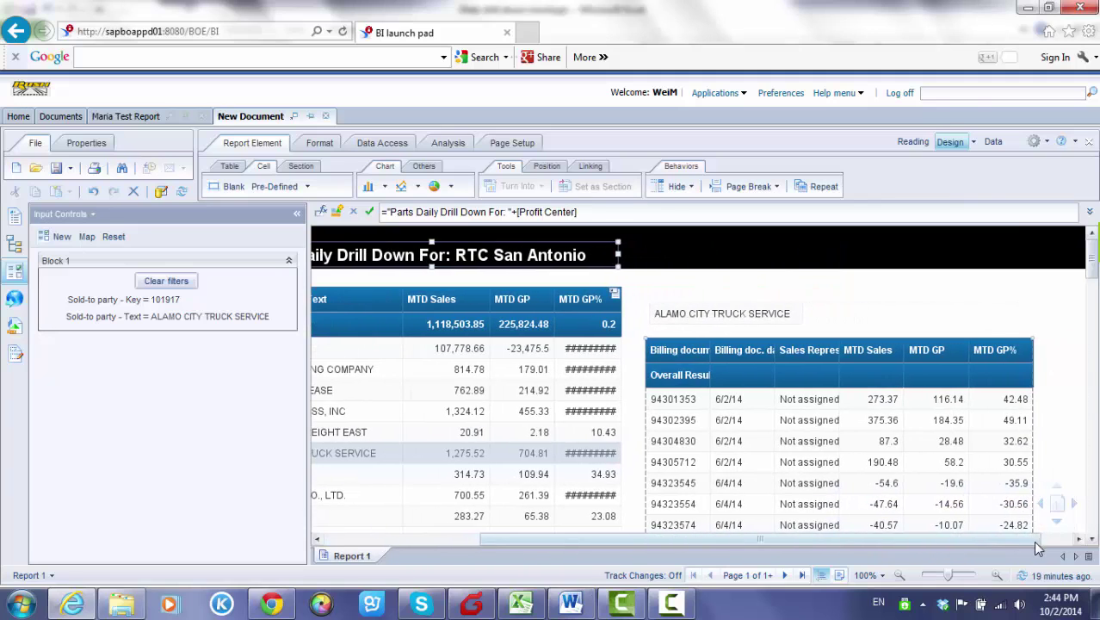
pyautogui.click(676, 606)
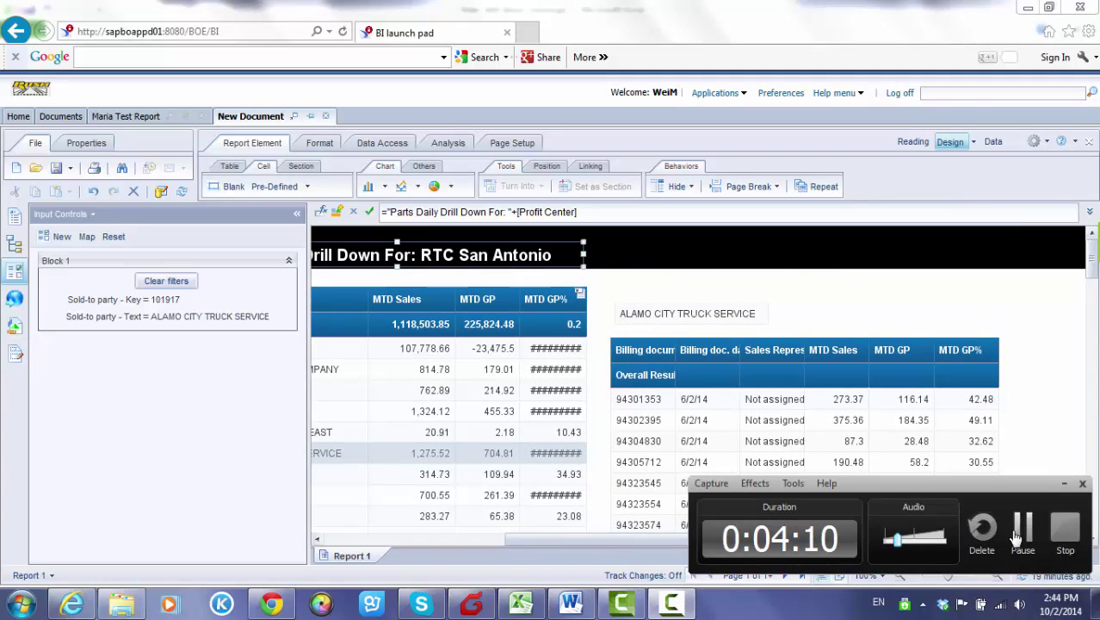